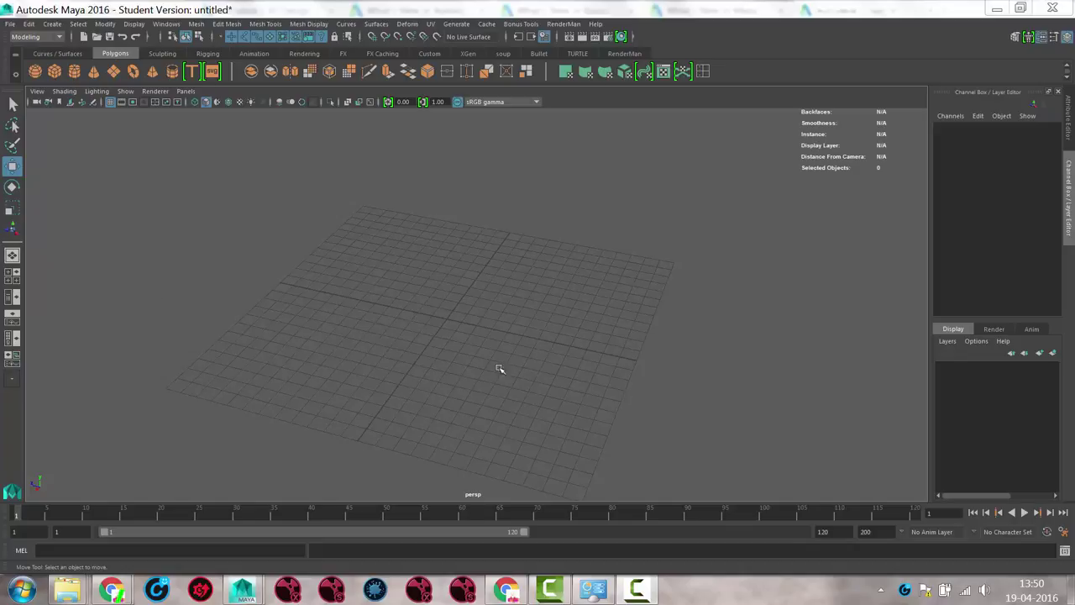
# Switch the viewport to the front orthographic view and centre the grid's origin in it
pyautogui.press('space')
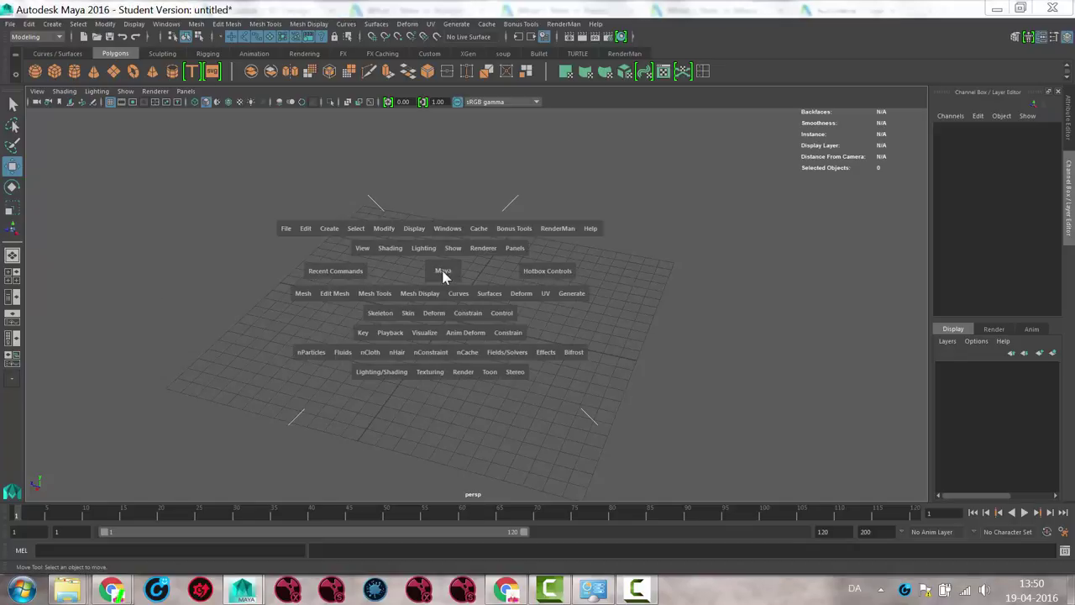
pyautogui.moveTo(442, 276); pyautogui.dragTo(442, 295)
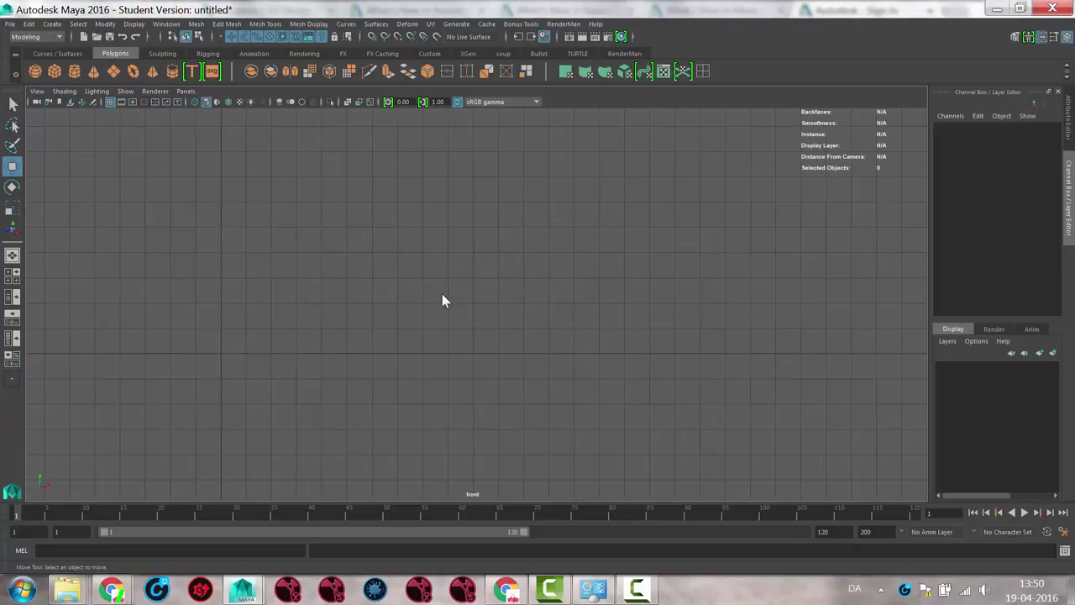
pyautogui.keyDown('alt'); pyautogui.moveTo(801, 265); pyautogui.dragTo(842, 261, button='middle'); pyautogui.keyUp('alt')
pyautogui.keyDown('alt'); pyautogui.moveTo(618, 279); pyautogui.dragTo(588, 280, button='right'); pyautogui.keyUp('alt')
pyautogui.keyDown('alt'); pyautogui.moveTo(571, 306); pyautogui.dragTo(570, 263, button='middle'); pyautogui.keyUp('alt')
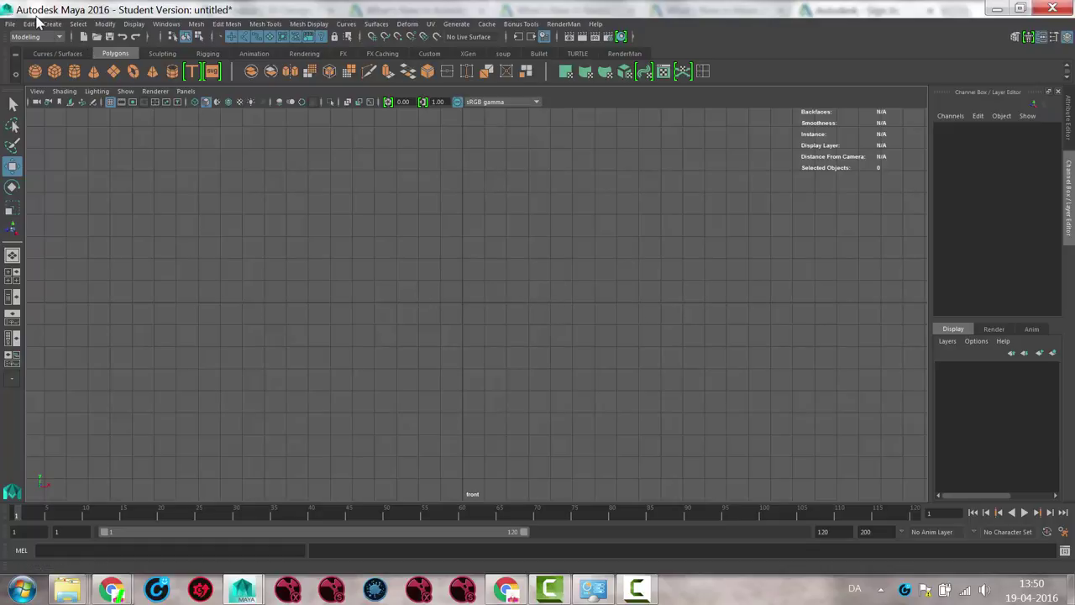
# With the CV Curve Tool, draw a wine glass bowl's inner profile from a grid-snapped point on the vertical axis outward and up to the rim
pyautogui.click(78, 23)
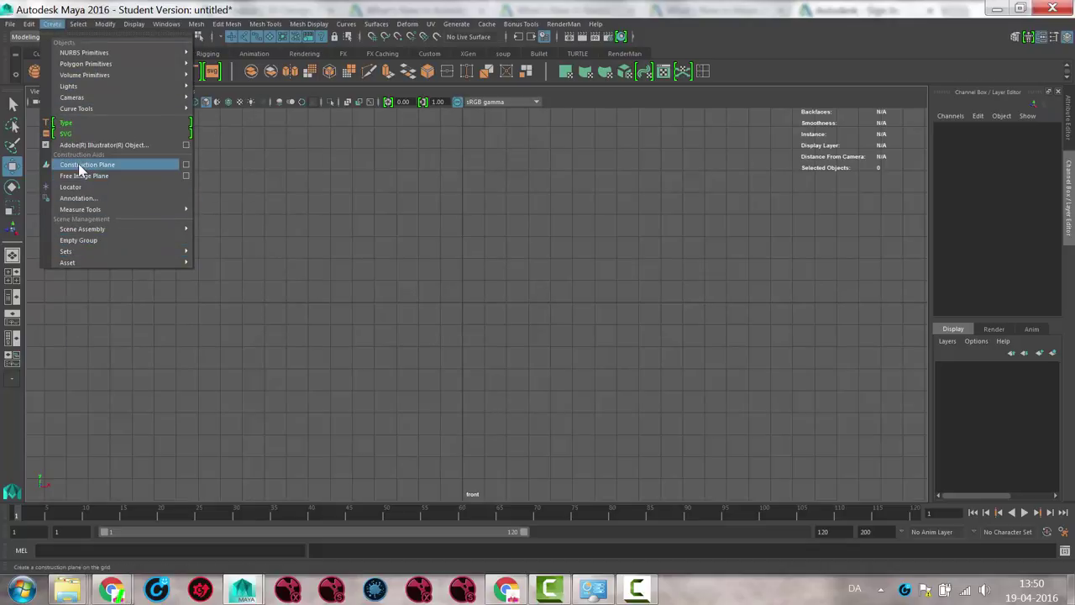
pyautogui.moveTo(95, 106)
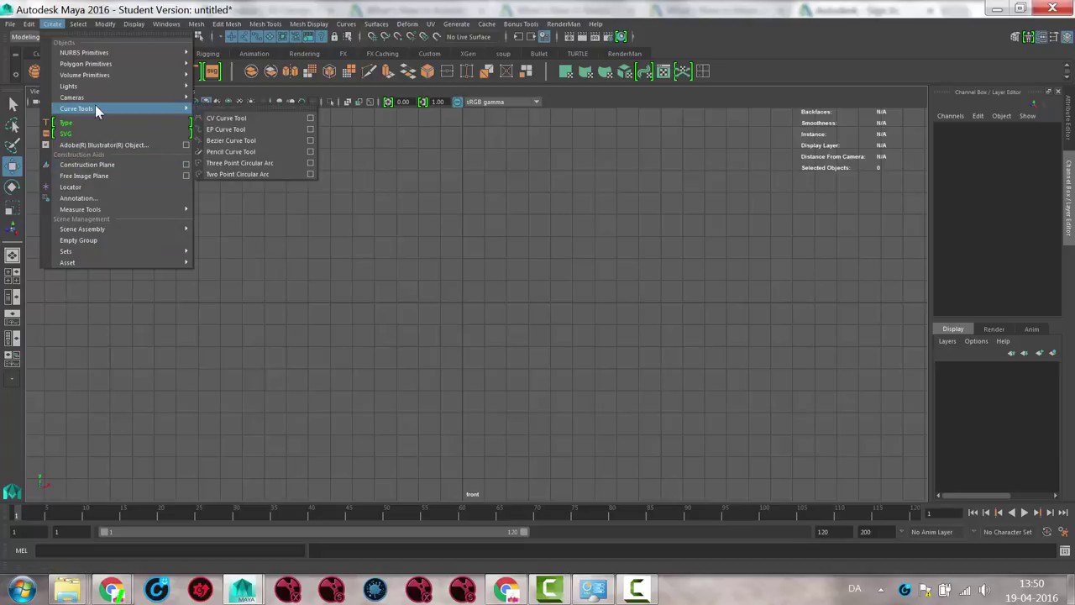
pyautogui.click(223, 118)
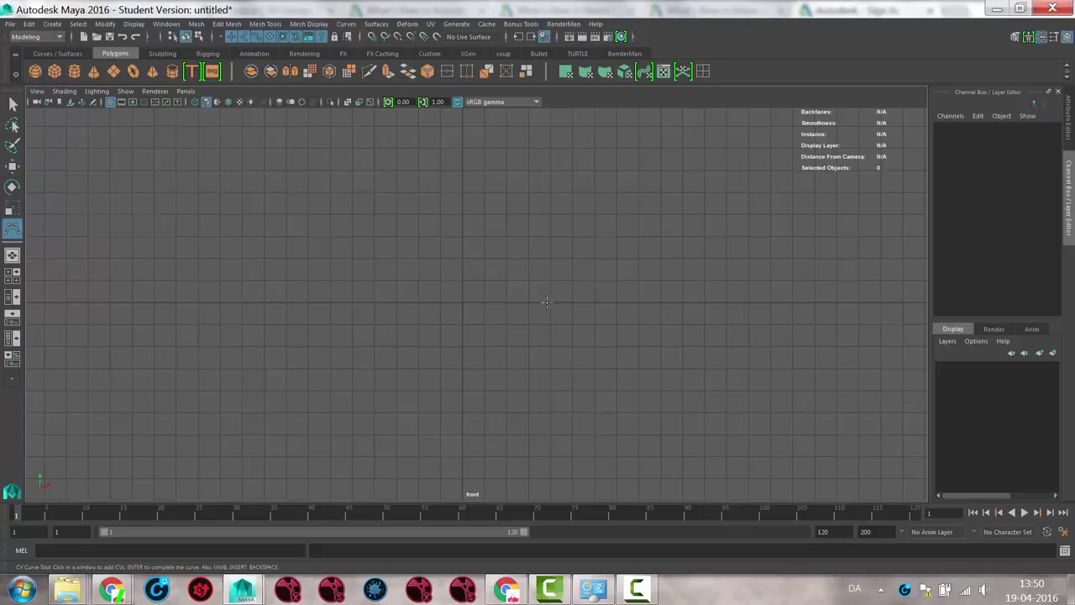
pyautogui.keyDown('alt'); pyautogui.moveTo(568, 294); pyautogui.dragTo(473, 246, button='right'); pyautogui.keyUp('alt')
pyautogui.keyDown('alt'); pyautogui.moveTo(473, 245); pyautogui.dragTo(376, 306, button='middle'); pyautogui.keyUp('alt')
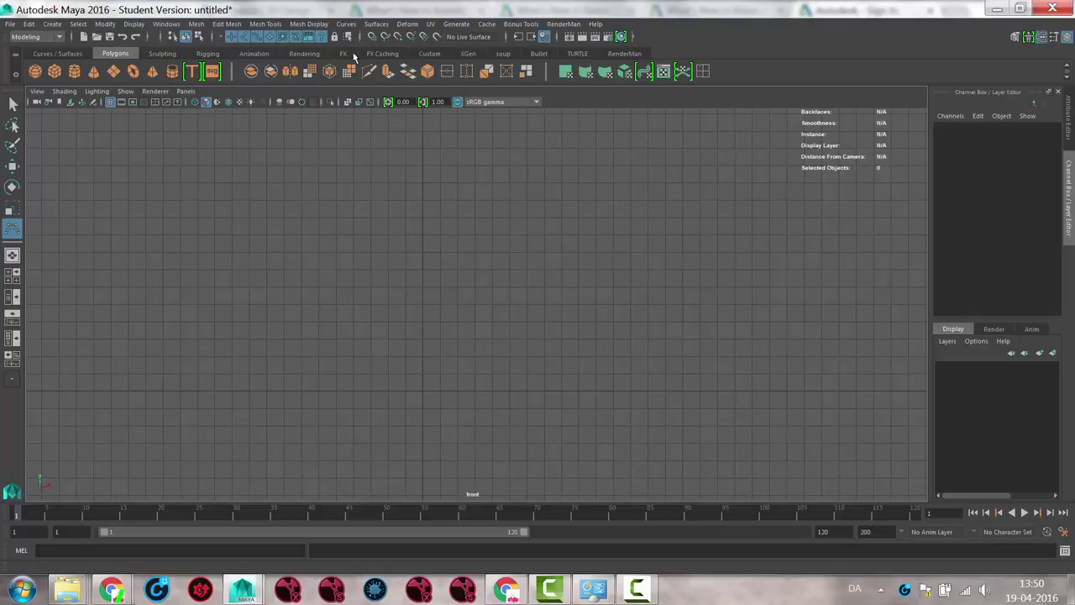
pyautogui.press('x')
pyautogui.click(421, 199)
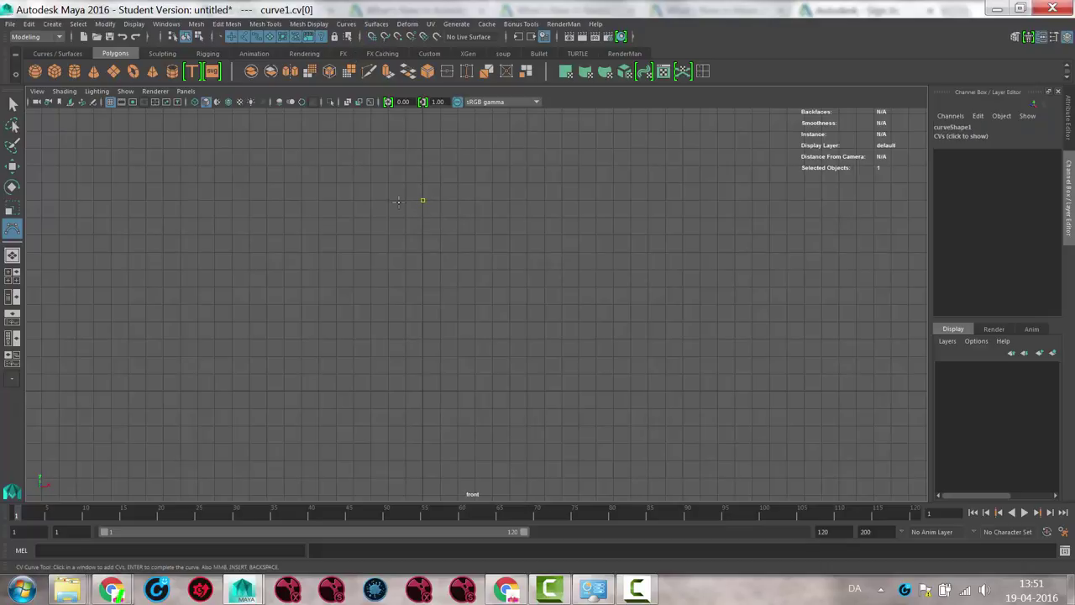
pyautogui.click(388, 199)
pyautogui.keyDown('alt'); pyautogui.moveTo(378, 167); pyautogui.dragTo(395, 267, button='middle'); pyautogui.keyUp('alt')
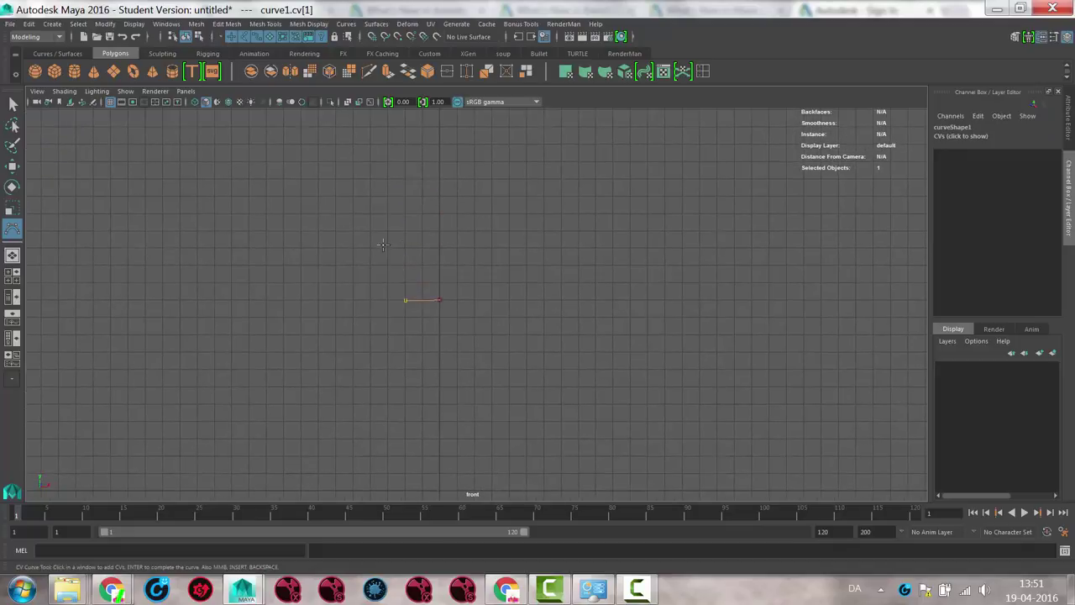
pyautogui.click(385, 282)
pyautogui.click(380, 252)
pyautogui.click(392, 188)
pyautogui.click(398, 177)
# Turn the curve back at the rim with closely spaced control vertices to form a thin rounded lip
pyautogui.scroll(5, 378, 193)
pyautogui.keyDown('alt'); pyautogui.moveTo(450, 123); pyautogui.dragTo(646, 394, button='middle'); pyautogui.keyUp('alt')
pyautogui.keyDown('alt'); pyautogui.moveTo(776, 418); pyautogui.dragTo(720, 292, button='middle'); pyautogui.keyUp('alt')
pyautogui.scroll(3, 544, 181)
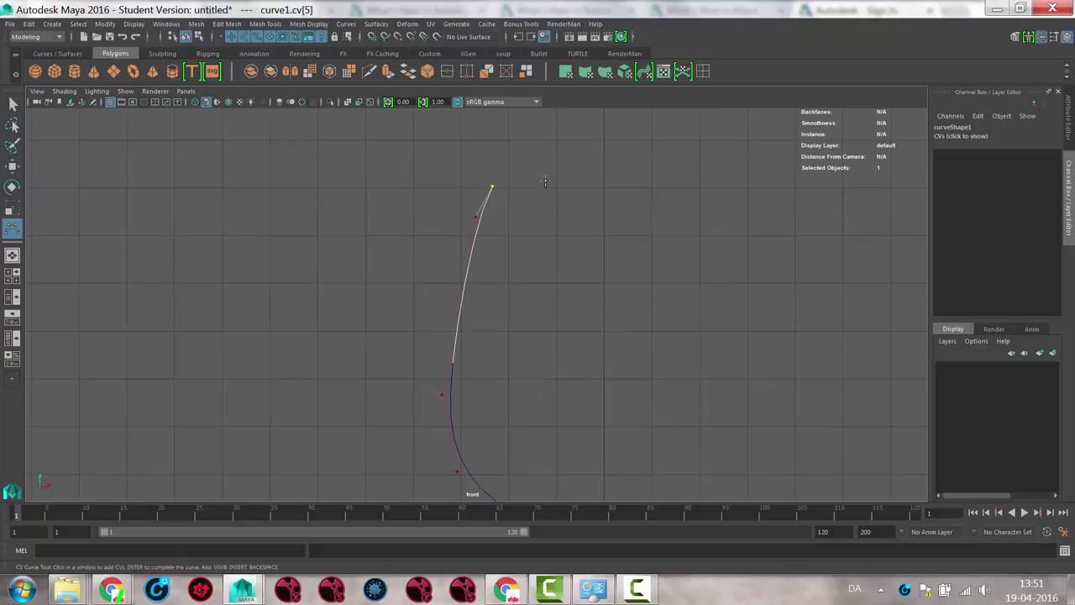
pyautogui.click(489, 179)
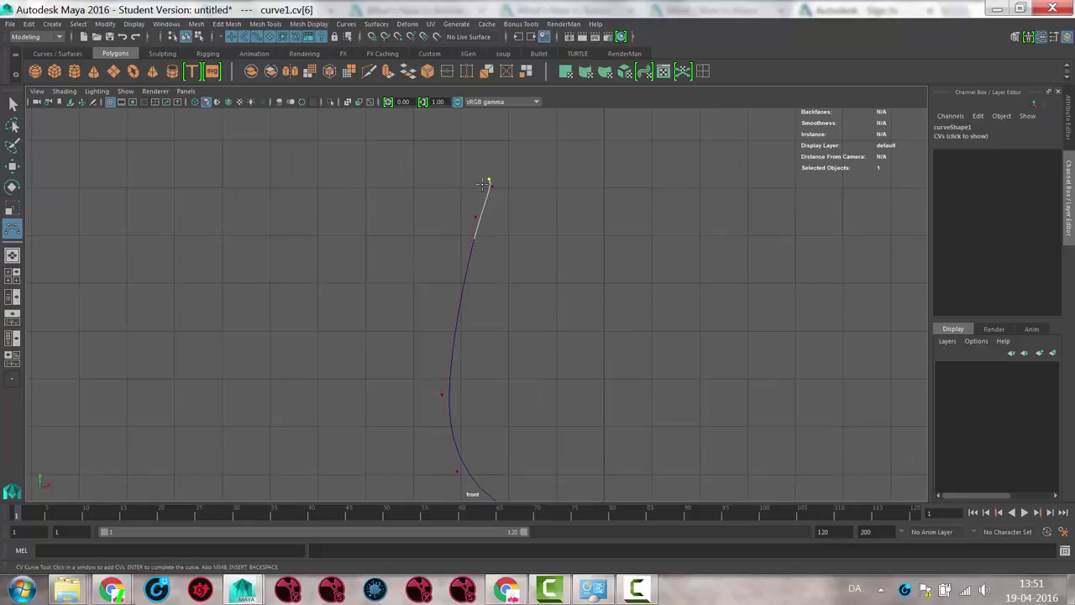
pyautogui.click(484, 185)
pyautogui.click(469, 216)
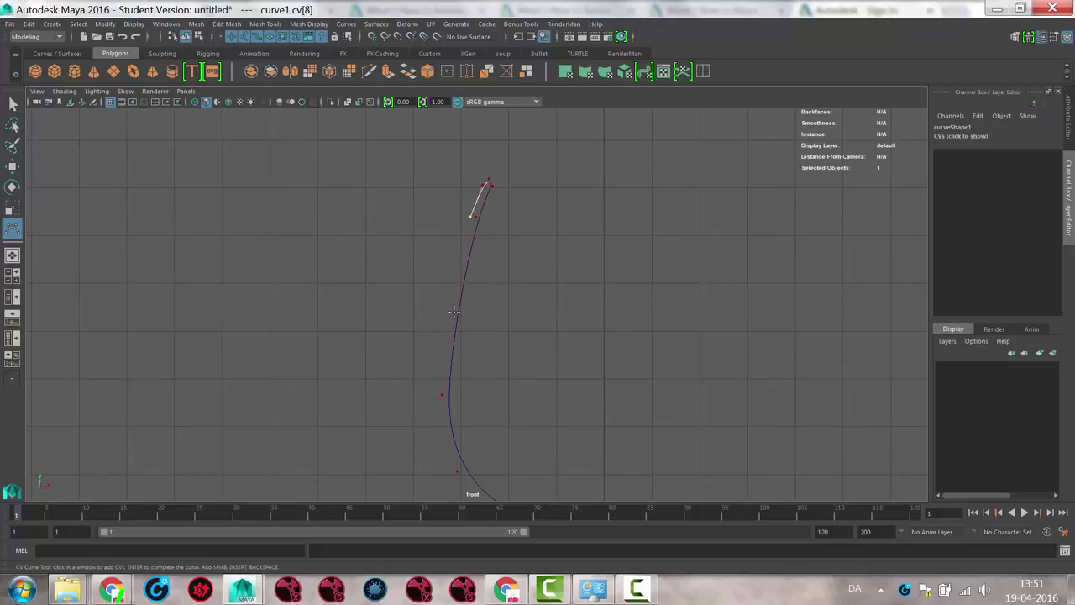
# Continue the curve down along the bowl's outside, closely following the inner wall to beneath the bowl's bottom
pyautogui.click(439, 395)
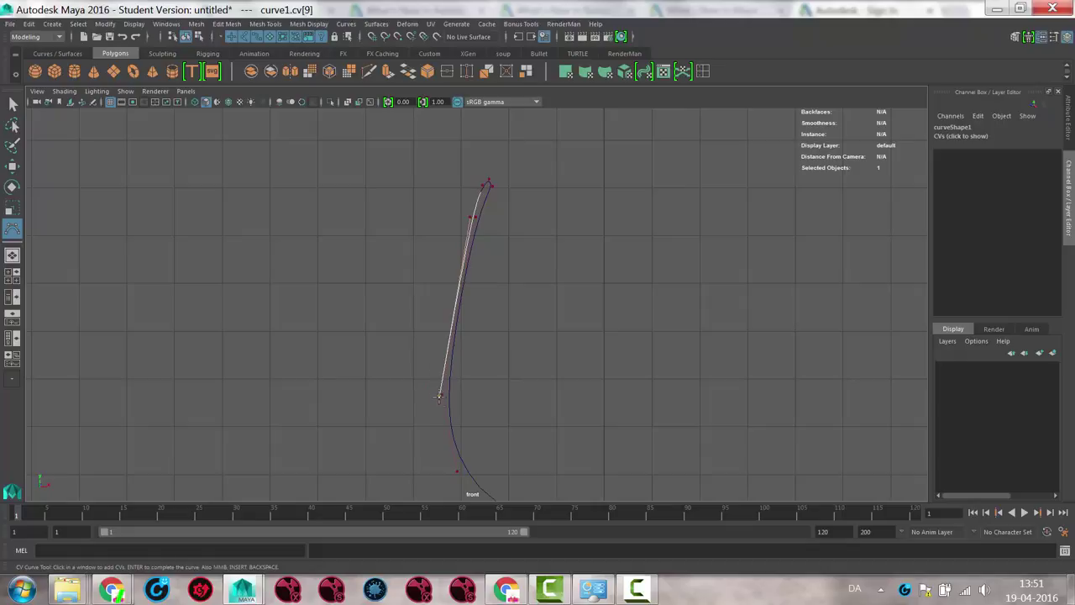
pyautogui.click(452, 470)
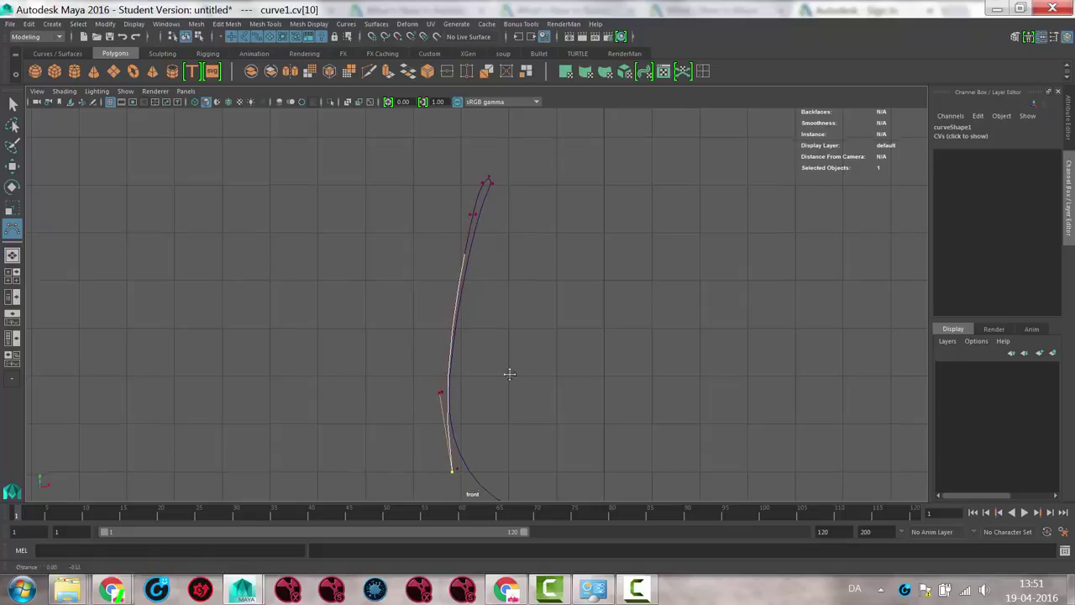
pyautogui.keyDown('alt'); pyautogui.moveTo(509, 352); pyautogui.dragTo(475, 276, button='middle'); pyautogui.keyUp('alt')
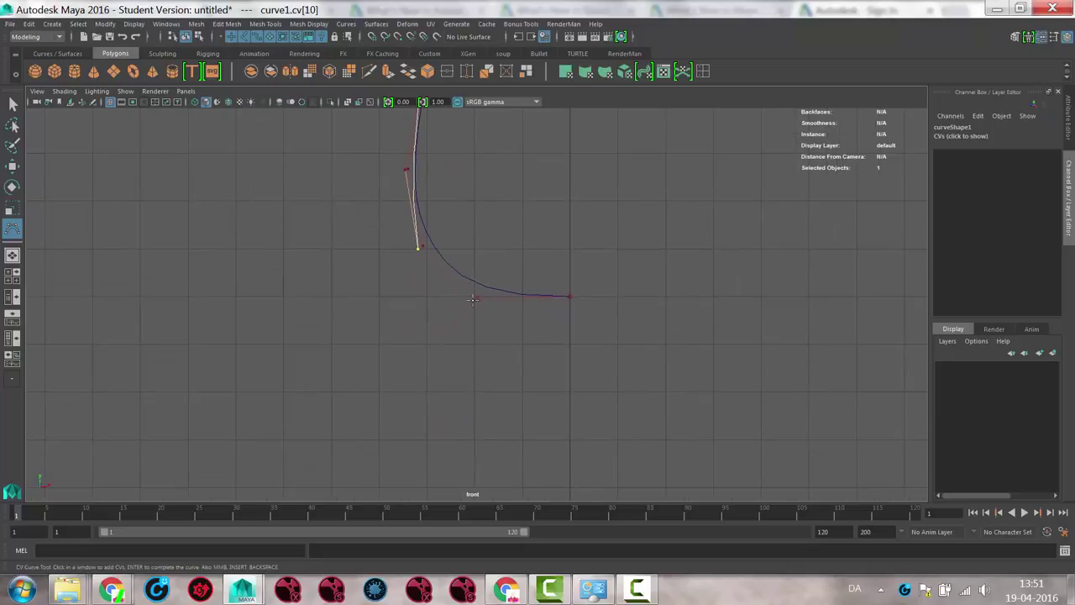
pyautogui.click(474, 299)
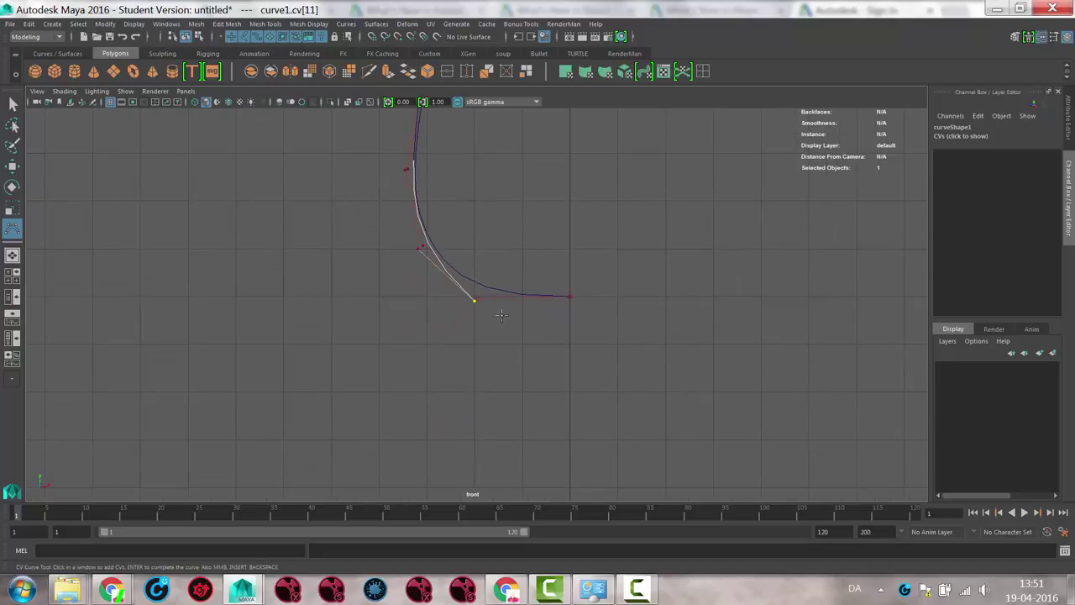
pyautogui.click(510, 309)
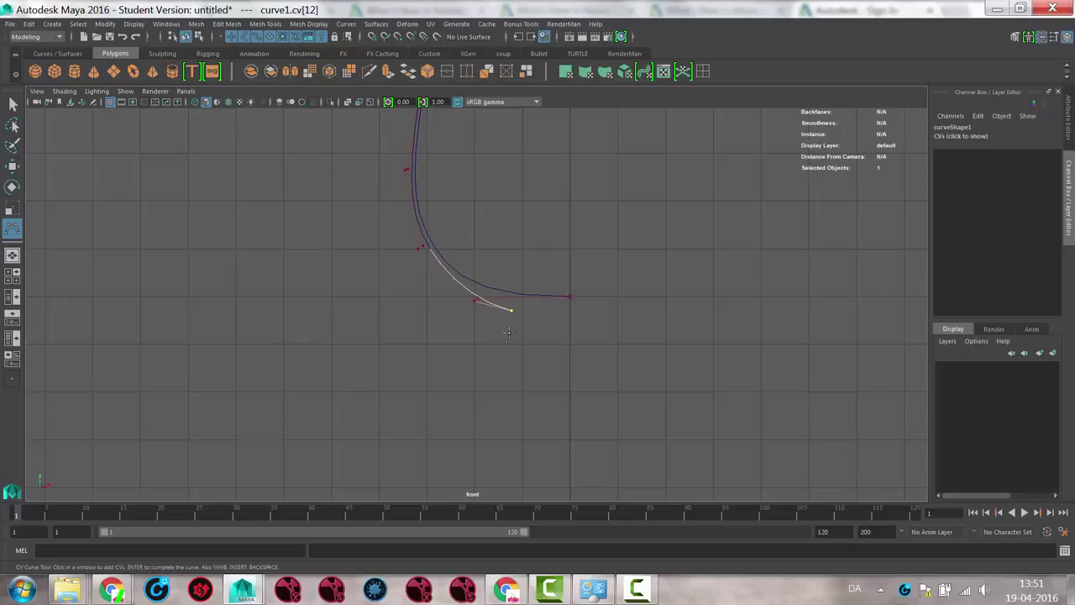
# Add control vertices just below the bowl to shape a small decorative knob at the top of the stem
pyautogui.click(520, 328)
pyautogui.click(504, 336)
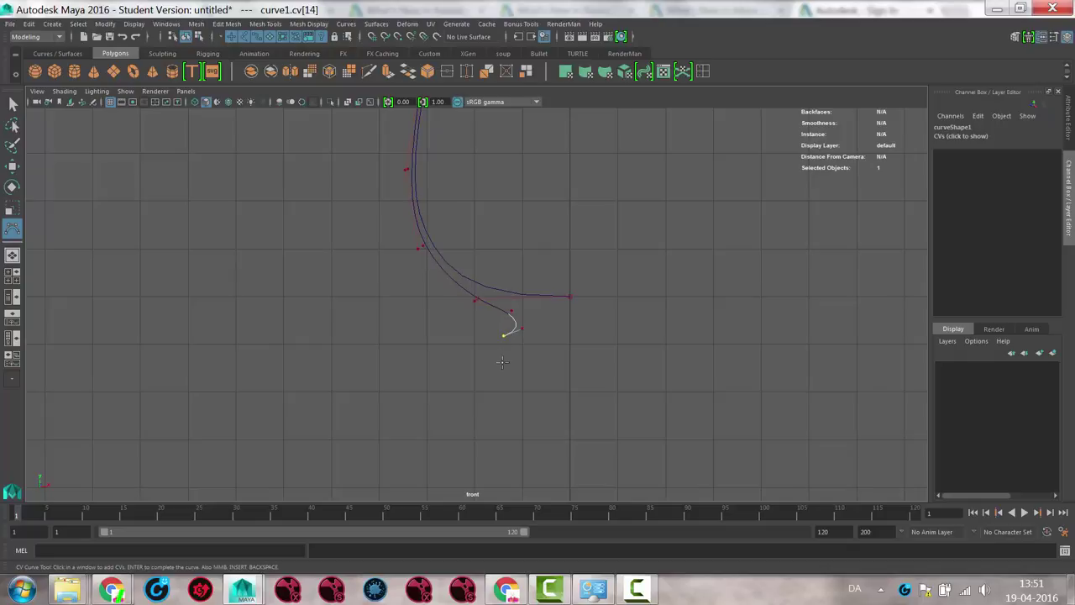
pyautogui.click(507, 368)
pyautogui.click(520, 380)
pyautogui.click(530, 389)
# Extend the curve down as a long, narrow stem close to the vertical axis, with a slight flare where it meets the foot
pyautogui.keyDown('alt'); pyautogui.moveTo(540, 353); pyautogui.dragTo(527, 93, button='middle'); pyautogui.keyUp('alt')
pyautogui.click(527, 364)
pyautogui.keyDown('alt'); pyautogui.moveTo(527, 364); pyautogui.dragTo(93, 377, button='right'); pyautogui.keyUp('alt')
pyautogui.keyDown('alt'); pyautogui.moveTo(430, 356); pyautogui.dragTo(431, 337, button='middle'); pyautogui.keyUp('alt')
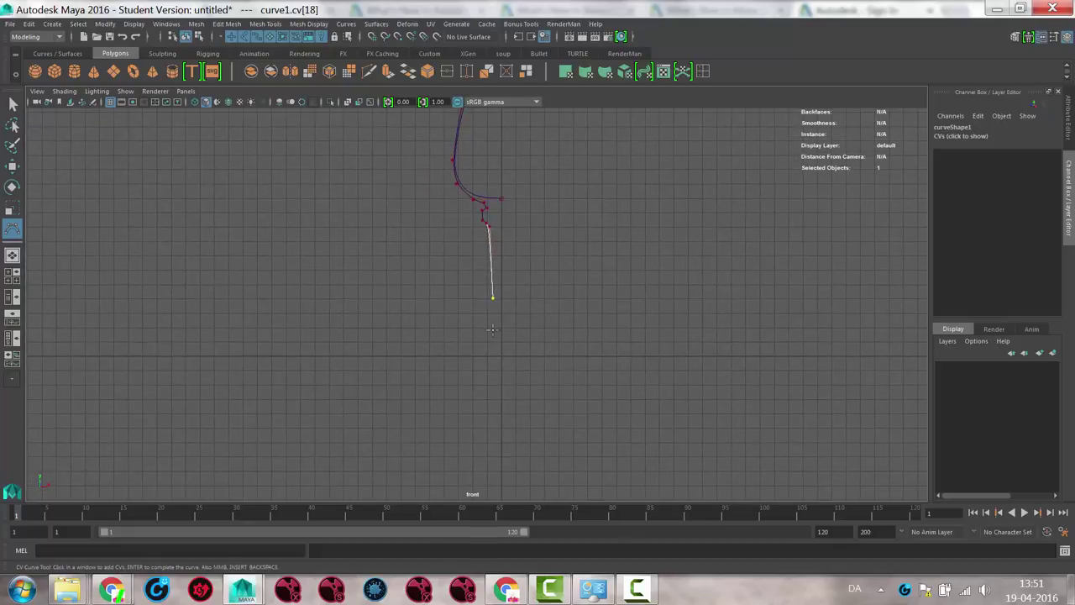
pyautogui.click(493, 330)
pyautogui.click(490, 336)
pyautogui.click(485, 342)
pyautogui.click(492, 343)
# Draw the foot's top surface outward from the stem and round its outer edge down to the horizontal grid axis
pyautogui.click(452, 346)
pyautogui.keyDown('alt'); pyautogui.moveTo(452, 346); pyautogui.dragTo(438, 277, button='middle'); pyautogui.keyUp('alt')
pyautogui.keyDown('alt'); pyautogui.moveTo(438, 277); pyautogui.dragTo(715, 319, button='right'); pyautogui.keyUp('alt')
pyautogui.keyDown('alt'); pyautogui.moveTo(343, 300); pyautogui.dragTo(393, 310, button='middle'); pyautogui.keyUp('alt')
pyautogui.scroll(2, 392, 310)
pyautogui.click(446, 245)
pyautogui.click(443, 261)
# Draw the foot's slightly raised underside back to the vertical axis and complete the curve
pyautogui.click(483, 263)
pyautogui.click(522, 254)
pyautogui.click(566, 254)
pyautogui.click(588, 256)
pyautogui.click(602, 263)
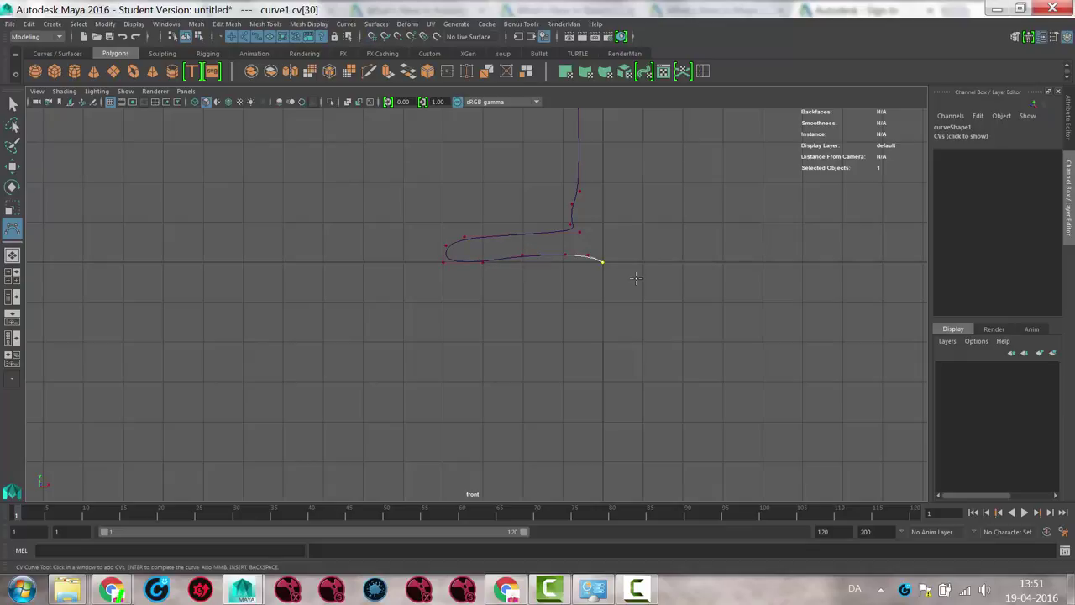
pyautogui.press('Return')
# Move two control vertices on the bowl's lower outer wall slightly outward to thicken the glass there
pyautogui.press('w')
pyautogui.keyDown('alt'); pyautogui.moveTo(571, 269); pyautogui.dragTo(514, 425, button='middle'); pyautogui.keyUp('alt')
pyautogui.keyDown('alt'); pyautogui.moveTo(588, 297); pyautogui.dragTo(547, 275, button='right'); pyautogui.keyUp('alt')
pyautogui.keyDown('alt'); pyautogui.moveTo(547, 274); pyautogui.dragTo(551, 354, button='middle'); pyautogui.keyUp('alt')
pyautogui.keyDown('alt'); pyautogui.moveTo(446, 311); pyautogui.dragTo(379, 241, button='right'); pyautogui.keyUp('alt')
pyautogui.keyDown('alt'); pyautogui.moveTo(379, 240); pyautogui.dragTo(372, 327, button='middle'); pyautogui.keyUp('alt')
pyautogui.keyDown('alt'); pyautogui.moveTo(372, 326); pyautogui.dragTo(679, 304, button='right'); pyautogui.keyUp('alt')
pyautogui.moveTo(484, 290); pyautogui.dragTo(412, 294, button='right')
pyautogui.keyDown('alt'); pyautogui.moveTo(412, 297); pyautogui.dragTo(580, 384, button='middle'); pyautogui.keyUp('alt')
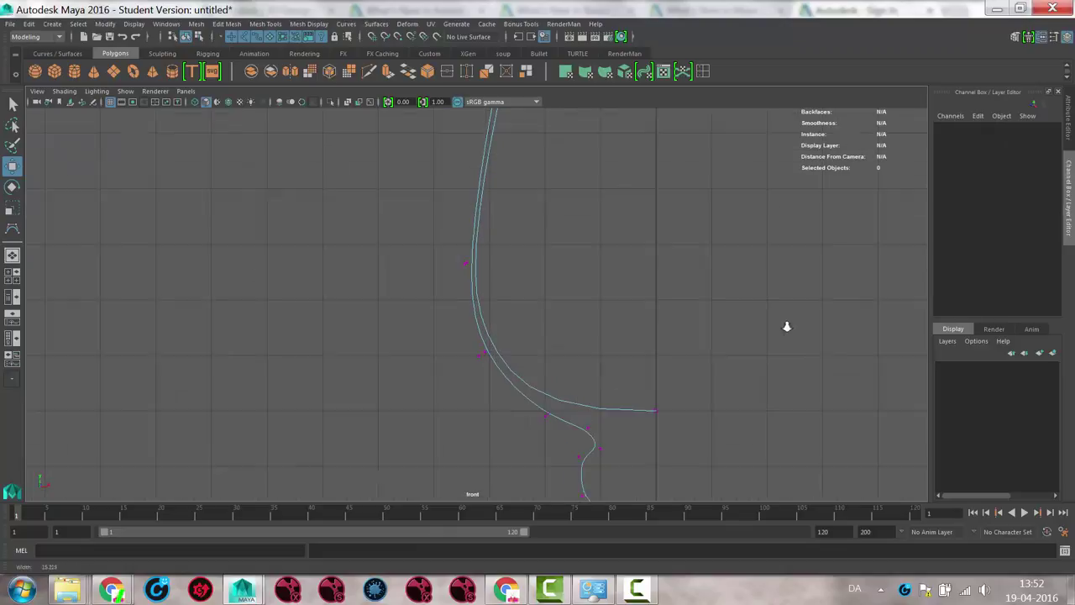
pyautogui.click(479, 361)
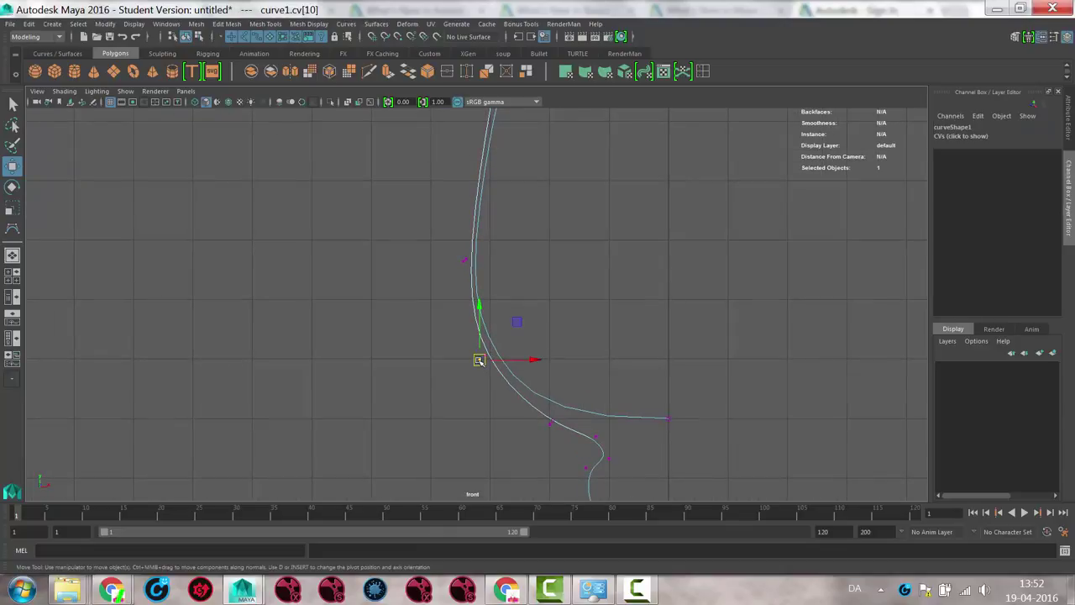
pyautogui.moveTo(478, 361); pyautogui.dragTo(477, 358)
pyautogui.click(464, 261)
pyautogui.moveTo(463, 262); pyautogui.dragTo(458, 255)
# Shift the control vertices at the top of the knob toward the vertical axis and nudge the lower stem's control vertices horizontally
pyautogui.keyDown('alt'); pyautogui.moveTo(483, 286); pyautogui.dragTo(469, 155, button='middle'); pyautogui.keyUp('alt')
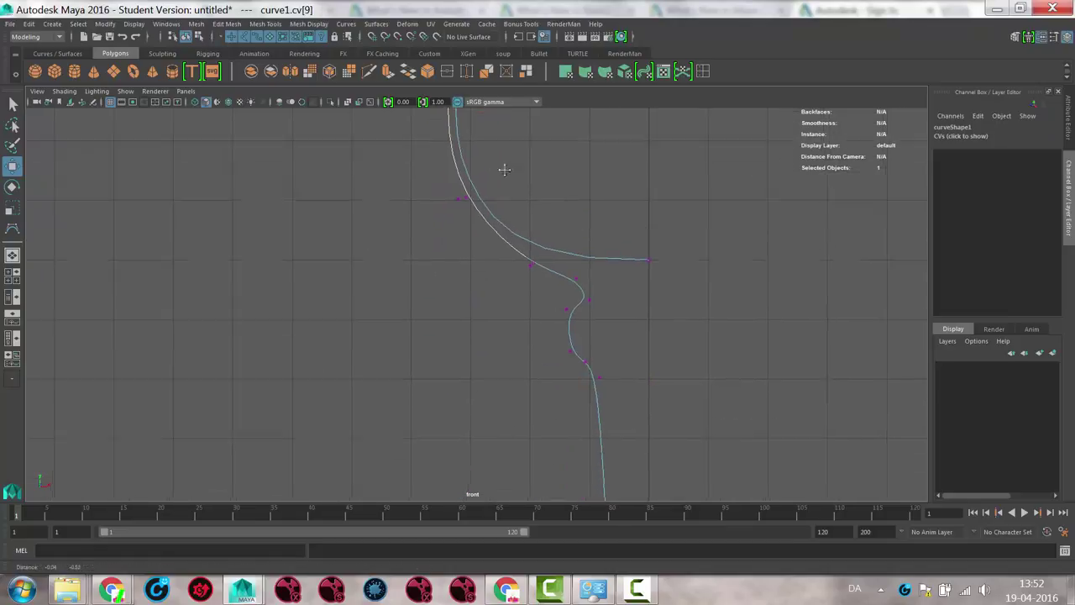
pyautogui.moveTo(543, 204); pyautogui.dragTo(604, 319)
pyautogui.moveTo(641, 266); pyautogui.dragTo(656, 267)
pyautogui.keyDown('alt'); pyautogui.moveTo(649, 335); pyautogui.dragTo(642, 126, button='middle'); pyautogui.keyUp('alt')
pyautogui.scroll(-3, 610, 305)
pyautogui.moveTo(516, 233); pyautogui.dragTo(593, 412)
pyautogui.moveTo(619, 334); pyautogui.dragTo(620, 334)
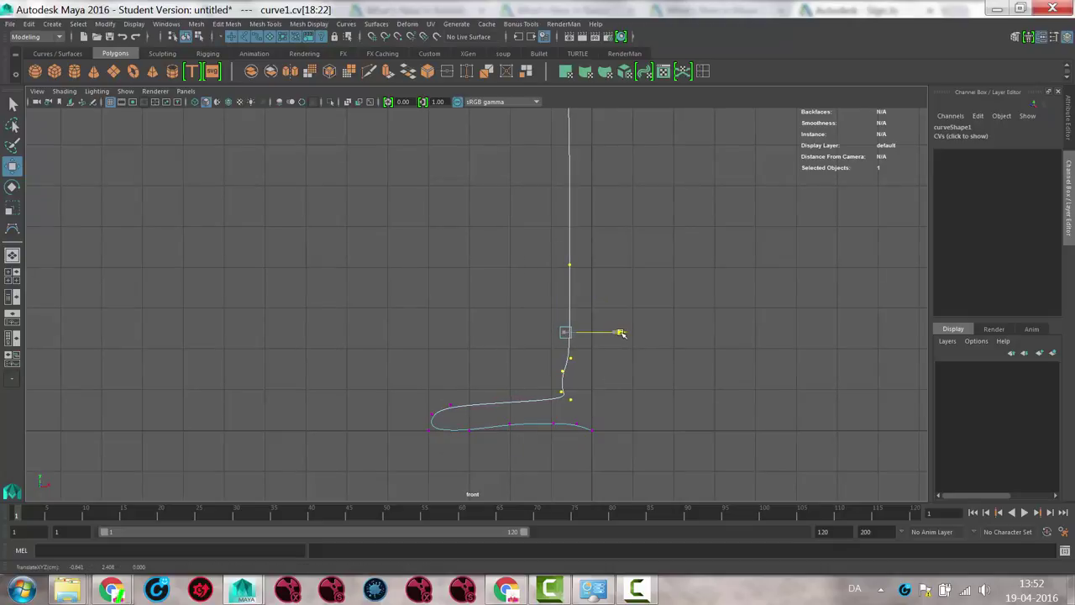
# Reshape the foot's underside by raising its axis end point, moving the outer vertex toward the rim and lowering the middle vertex
pyautogui.click(592, 430)
pyautogui.moveTo(592, 377); pyautogui.dragTo(593, 369)
pyautogui.click(467, 429)
pyautogui.moveTo(523, 431); pyautogui.dragTo(501, 432)
pyautogui.click(509, 425)
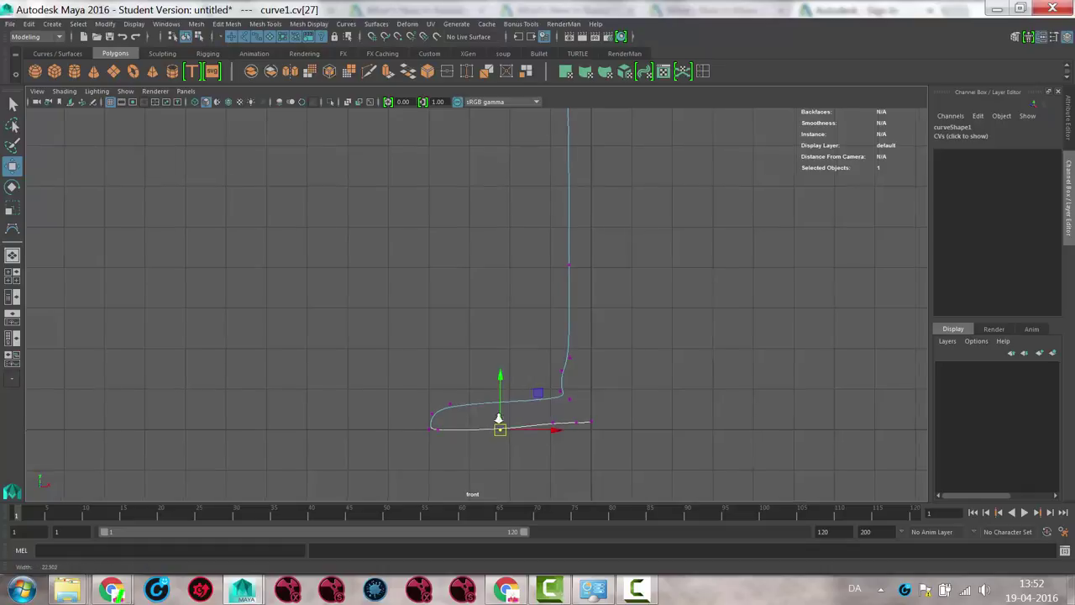
# Shorten the stem by moving all control vertices of the bowl and knob downward together
pyautogui.scroll(-3, 485, 226)
pyautogui.keyDown('alt'); pyautogui.moveTo(484, 226); pyautogui.dragTo(444, 378, button='middle'); pyautogui.keyUp('alt')
pyautogui.keyDown('alt'); pyautogui.moveTo(507, 240); pyautogui.dragTo(541, 242, button='middle'); pyautogui.keyUp('alt')
pyautogui.scroll(-3, 283, 305)
pyautogui.scroll(-1, 355, 291)
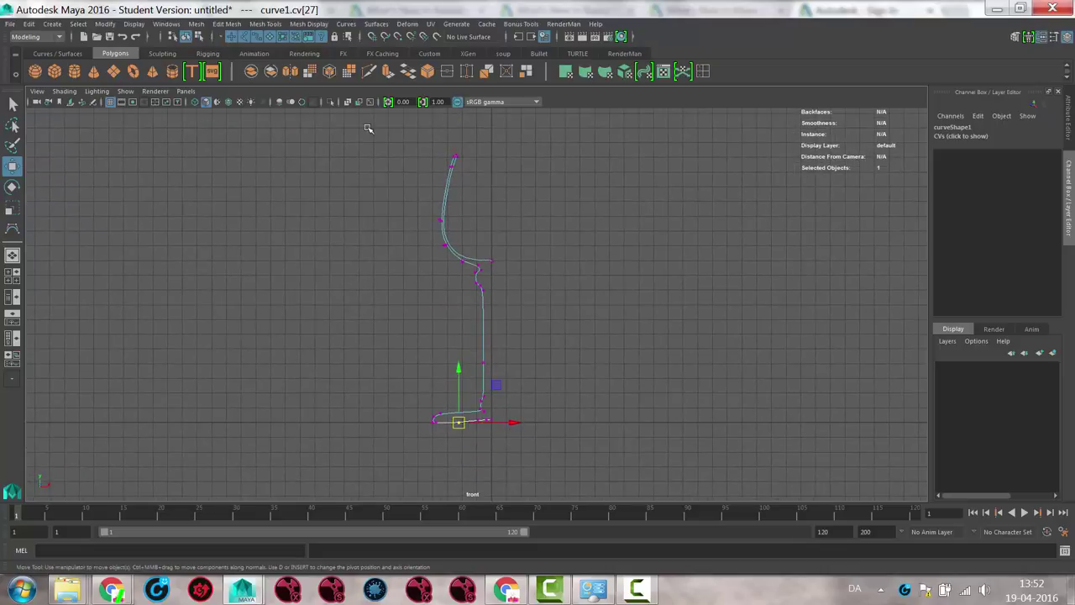
pyautogui.moveTo(369, 125); pyautogui.dragTo(593, 328)
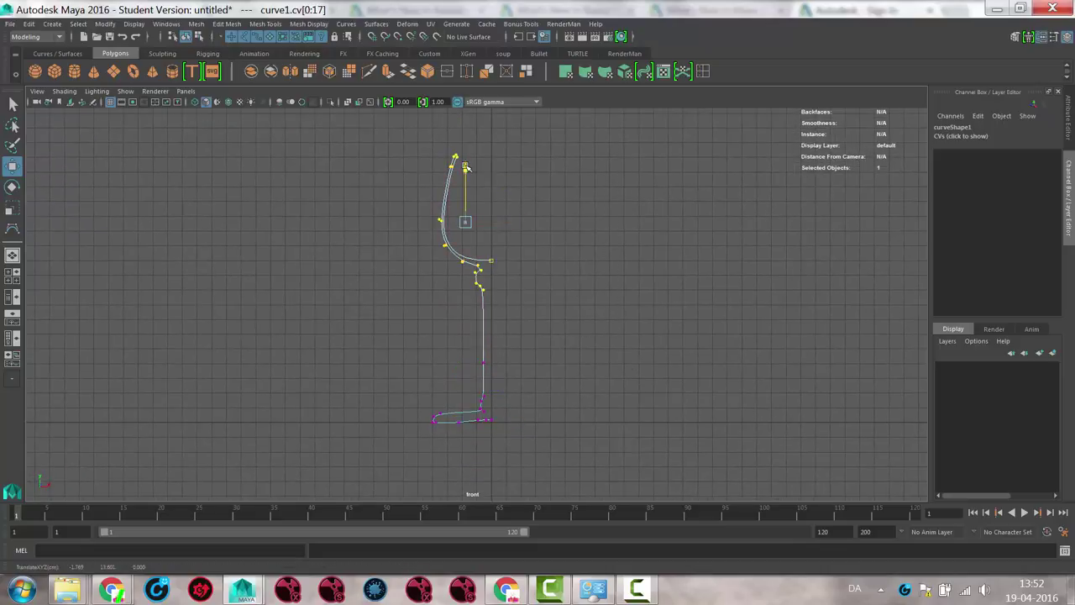
pyautogui.moveTo(467, 167); pyautogui.dragTo(468, 191)
# Select the profile curve as an object and revolve it 360 degrees about the Y axis with NURBS output geometry
pyautogui.moveTo(479, 291); pyautogui.dragTo(521, 279, button='right')
pyautogui.click(416, 295)
pyautogui.moveTo(466, 354); pyautogui.dragTo(578, 373)
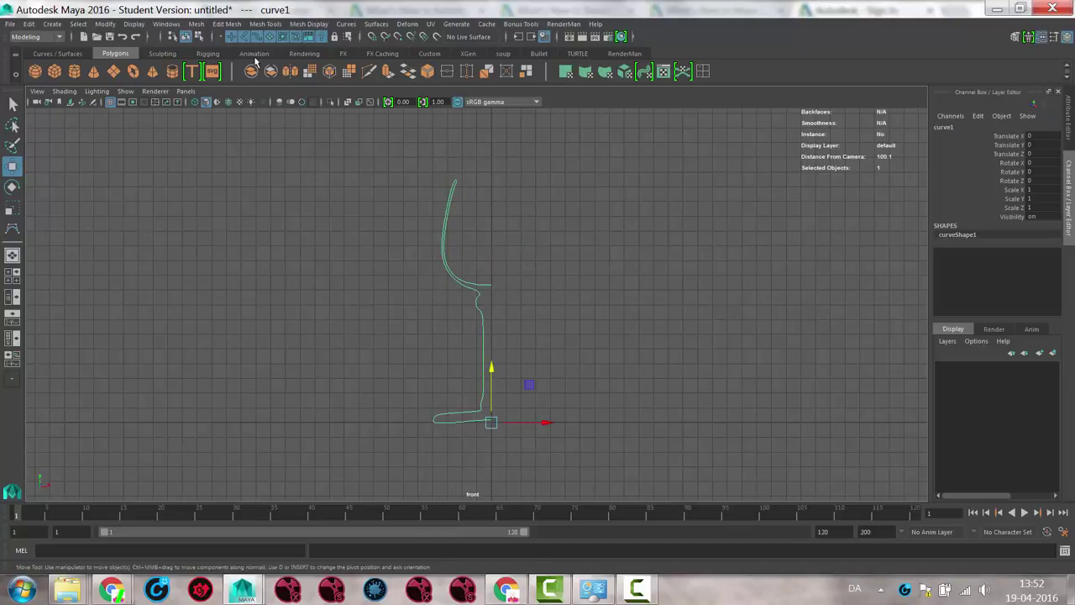
pyautogui.click(377, 23)
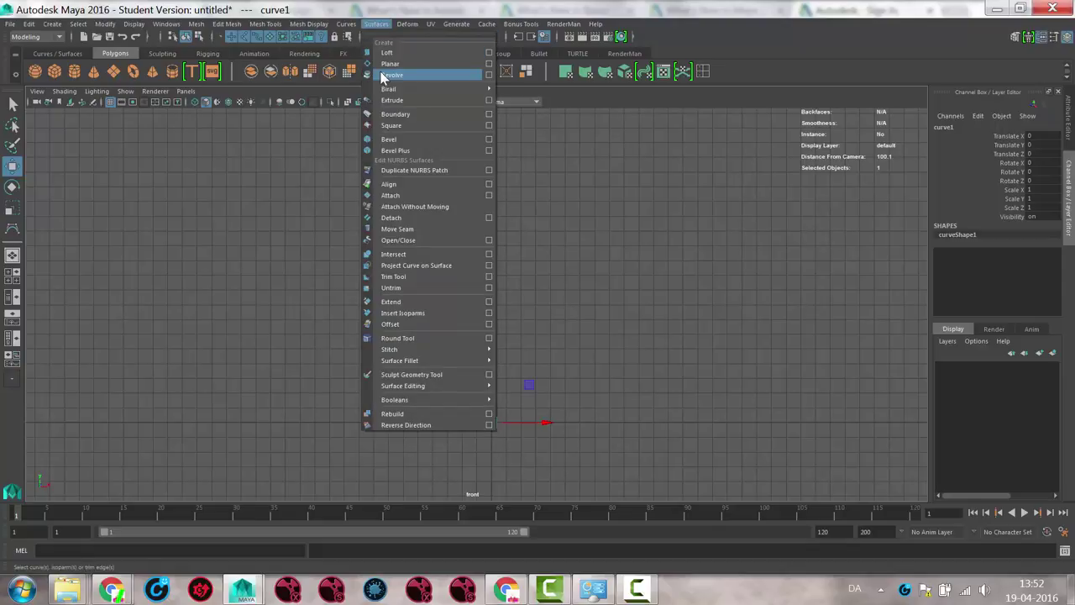
pyautogui.click(489, 74)
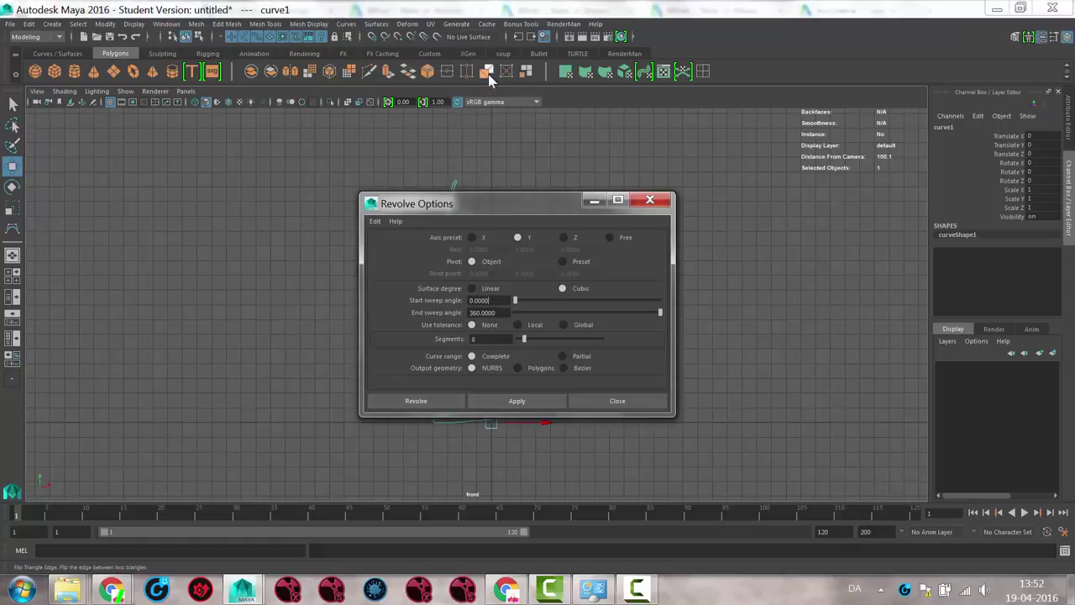
pyautogui.moveTo(527, 194); pyautogui.dragTo(766, 118)
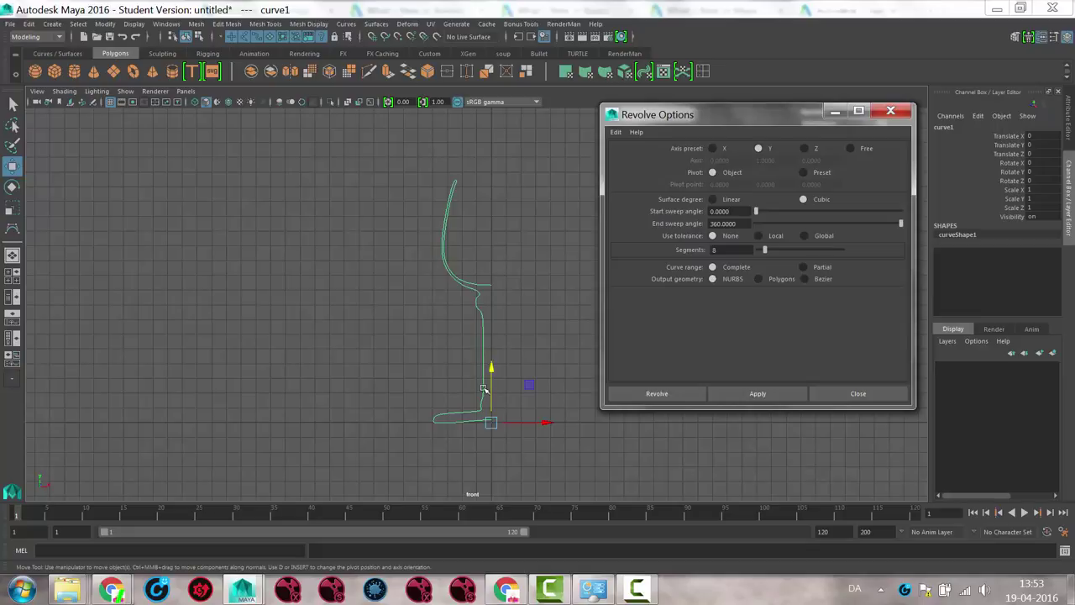
pyautogui.click(760, 280)
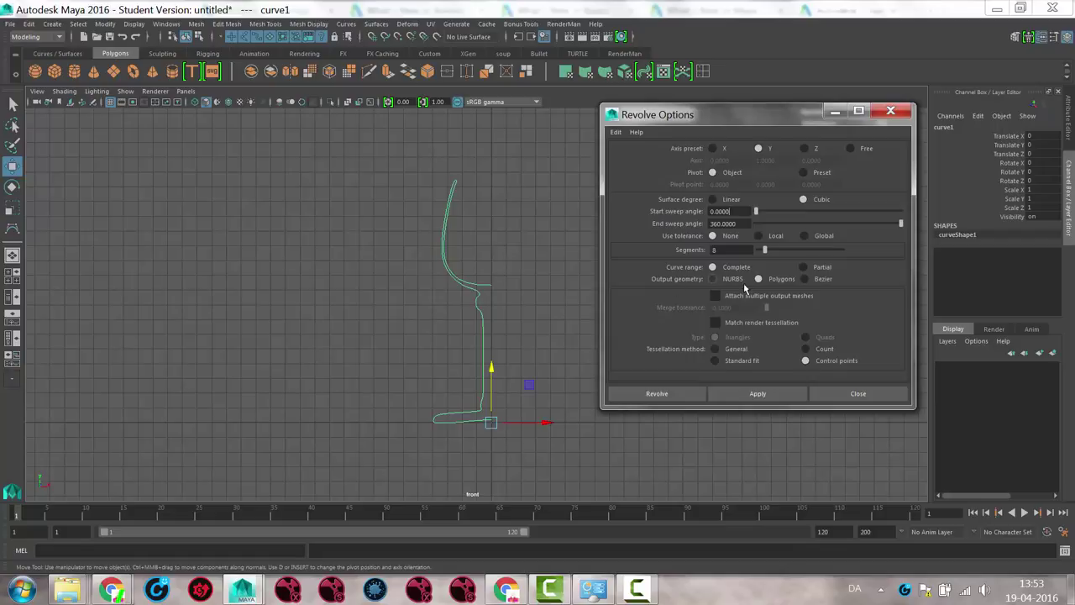
pyautogui.click(713, 280)
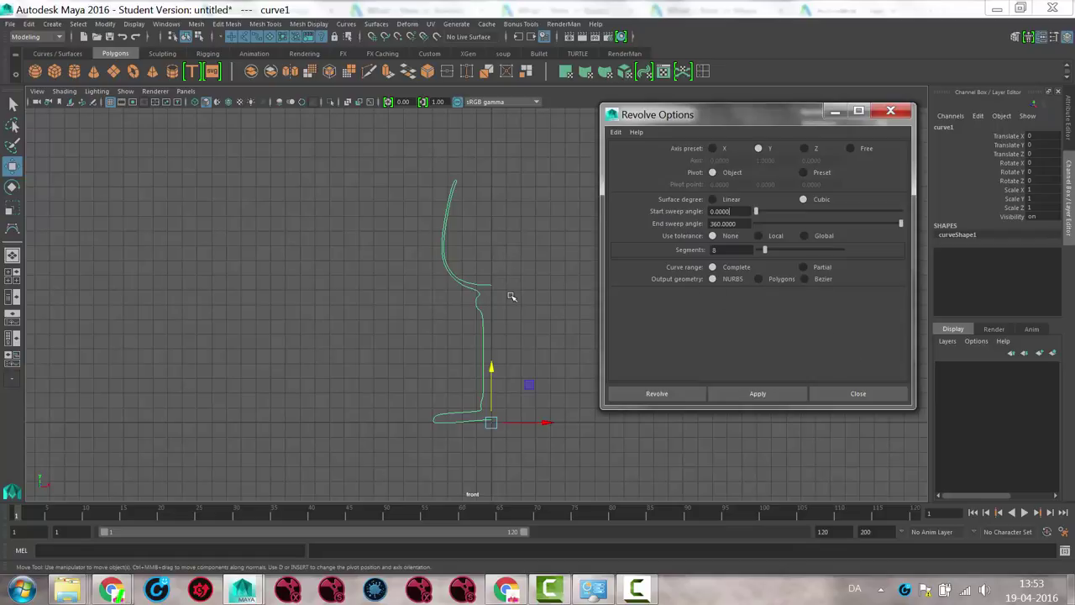
pyautogui.click(658, 393)
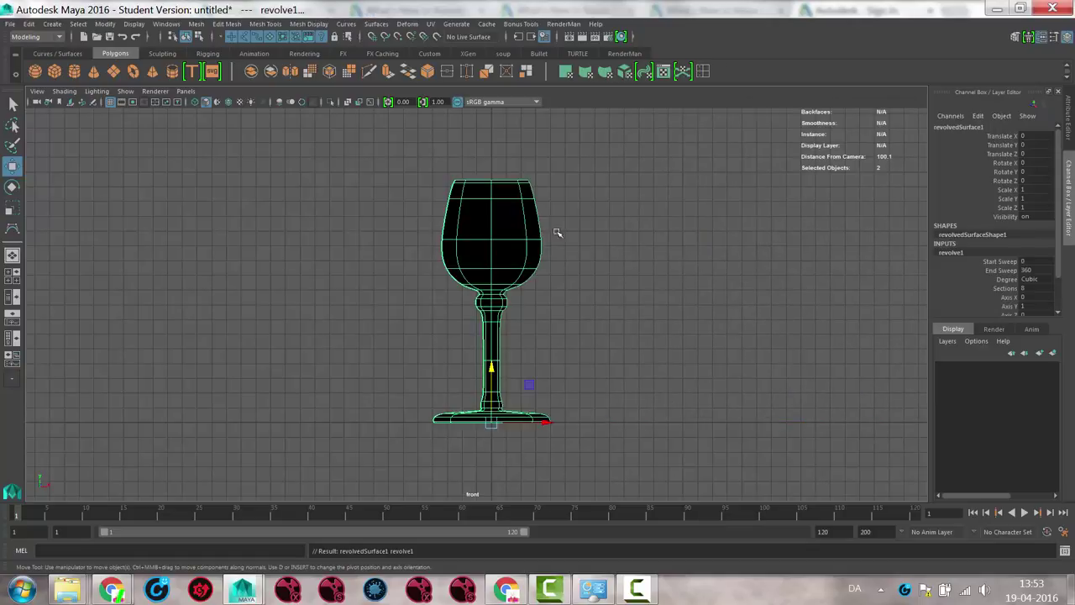
# Switch to the perspective view and inspect the revolved wine glass from an elevated angle
pyautogui.press('space')
pyautogui.moveTo(546, 333); pyautogui.dragTo(546, 252)
pyautogui.keyDown('alt'); pyautogui.moveTo(547, 253); pyautogui.dragTo(554, 314, button='middle'); pyautogui.keyUp('alt')
pyautogui.keyDown('alt'); pyautogui.moveTo(554, 314); pyautogui.dragTo(548, 274); pyautogui.keyUp('alt')
pyautogui.keyDown('alt'); pyautogui.moveTo(548, 274); pyautogui.dragTo(621, 296, button='middle'); pyautogui.keyUp('alt')
pyautogui.scroll(2, 648, 314)
pyautogui.keyDown('alt'); pyautogui.moveTo(621, 297); pyautogui.dragTo(439, 319, button='right'); pyautogui.keyUp('alt')
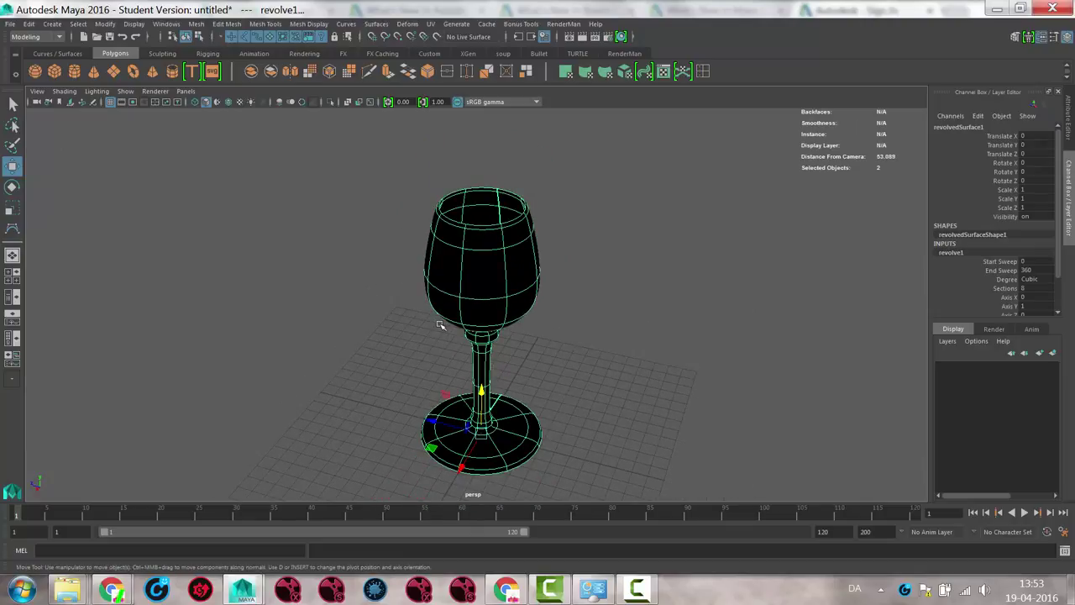
# Deselect the revolved wine glass and inspect its overall shape from several angles
pyautogui.keyDown('alt'); pyautogui.moveTo(496, 293); pyautogui.dragTo(461, 281, button='right'); pyautogui.keyUp('alt')
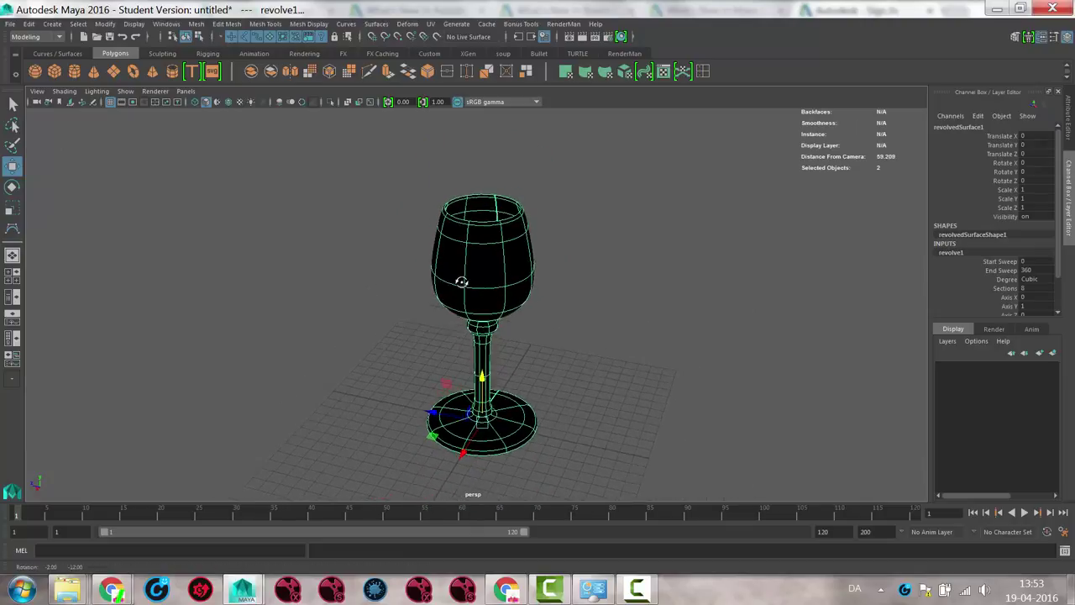
pyautogui.keyDown('alt'); pyautogui.moveTo(461, 281); pyautogui.dragTo(456, 298); pyautogui.keyUp('alt')
pyautogui.keyDown('alt'); pyautogui.moveTo(546, 241); pyautogui.dragTo(514, 269); pyautogui.keyUp('alt')
pyautogui.click(649, 221)
pyautogui.keyDown('alt'); pyautogui.moveTo(514, 269); pyautogui.dragTo(470, 296, button='right'); pyautogui.keyUp('alt')
pyautogui.moveTo(471, 297)
pyautogui.keyDown('alt'); pyautogui.mouseDown()
pyautogui.moveTo(432, 311)
pyautogui.moveTo(451, 272)
pyautogui.moveTo(458, 299)
pyautogui.mouseUp(); pyautogui.keyUp('alt')
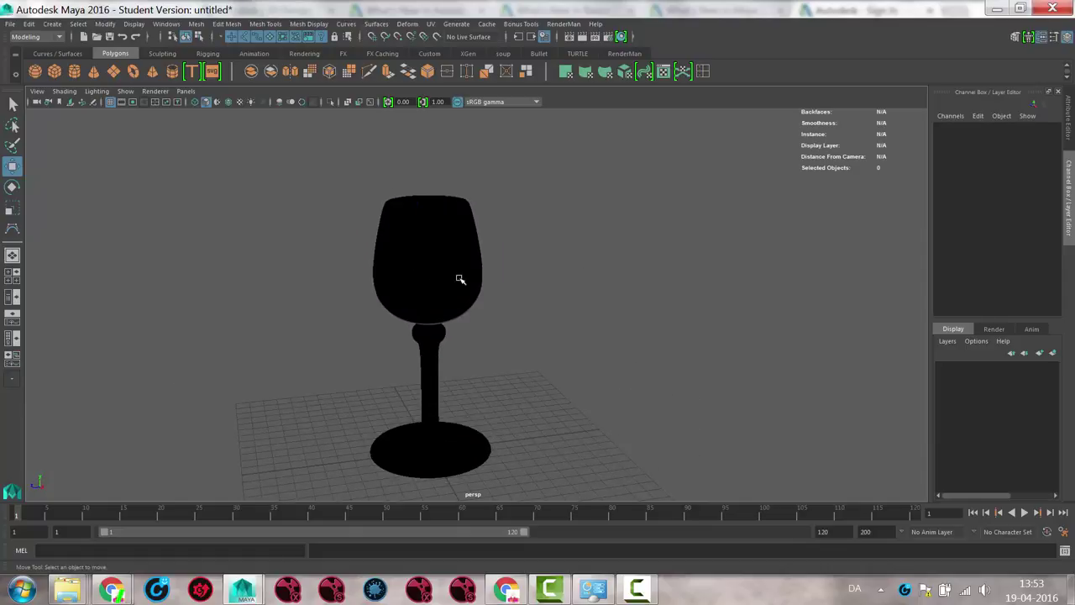
pyautogui.keyDown('alt'); pyautogui.moveTo(429, 288); pyautogui.dragTo(444, 205); pyautogui.keyUp('alt')
# Select the original profile curve inside the glass and switch to the front view
pyautogui.click(415, 210)
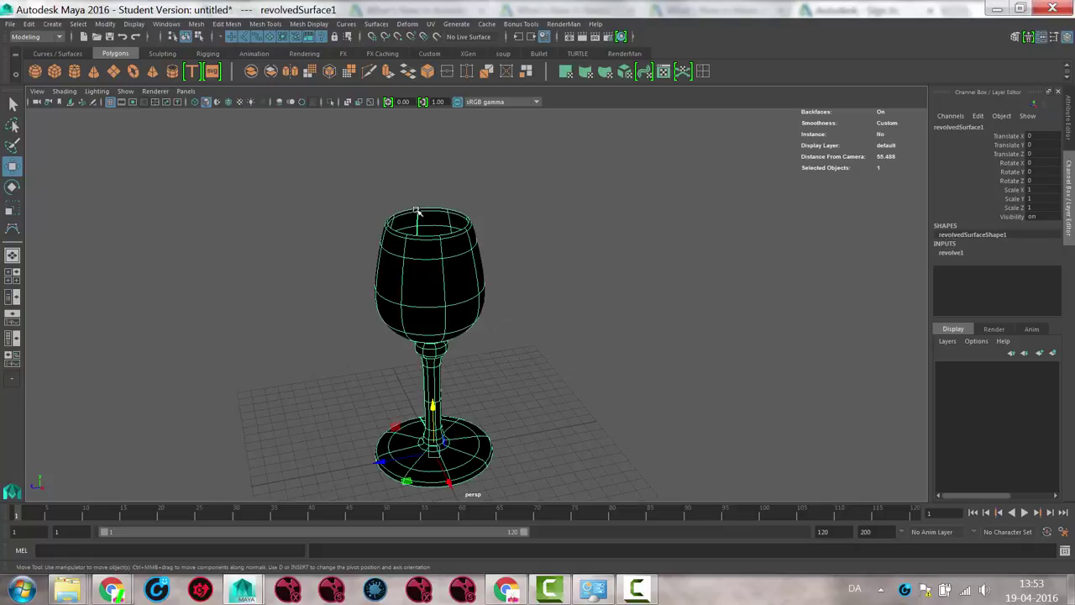
pyautogui.click(420, 218)
pyautogui.keyDown('alt'); pyautogui.moveTo(548, 209); pyautogui.dragTo(569, 316); pyautogui.keyUp('alt')
pyautogui.press('space')
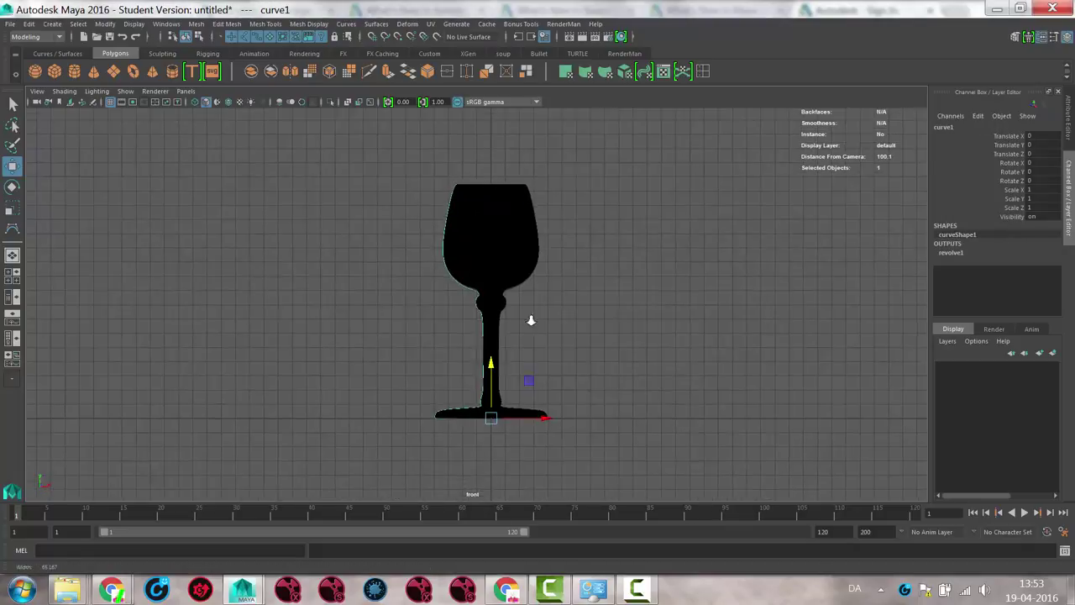
# Select all control vertices of the profile curve and scale them wider along X to broaden the bowl and thin the stem
pyautogui.moveTo(340, 215); pyautogui.dragTo(289, 213, button='right')
pyautogui.moveTo(310, 159); pyautogui.dragTo(547, 466)
pyautogui.moveTo(519, 302); pyautogui.dragTo(560, 301)
pyautogui.hotkey('ctrl', 'z')
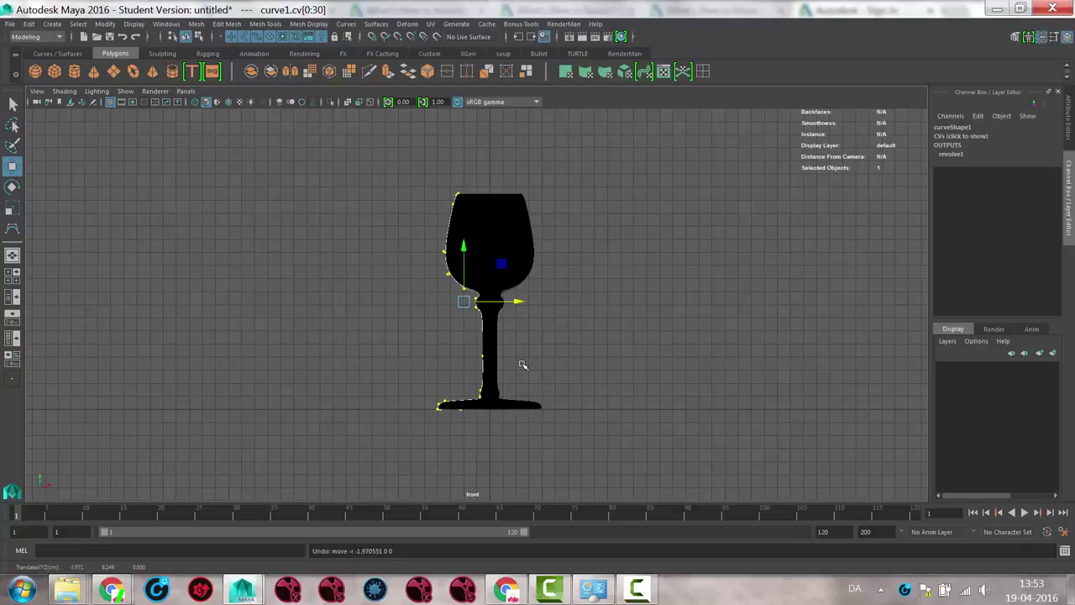
pyautogui.press('r')
pyautogui.moveTo(516, 302)
pyautogui.mouseDown()
pyautogui.moveTo(432, 294)
pyautogui.moveTo(614, 300)
pyautogui.moveTo(414, 295)
pyautogui.moveTo(546, 302)
pyautogui.moveTo(536, 303)
pyautogui.mouseUp()
# Narrow the foot by moving its control vertices toward the central axis, and return to object selection with nothing selected
pyautogui.moveTo(384, 365); pyautogui.dragTo(502, 444)
pyautogui.press('w')
pyautogui.moveTo(497, 404); pyautogui.dragTo(519, 405)
pyautogui.keyDown('alt'); pyautogui.moveTo(510, 258); pyautogui.dragTo(496, 331, button='middle'); pyautogui.keyUp('alt')
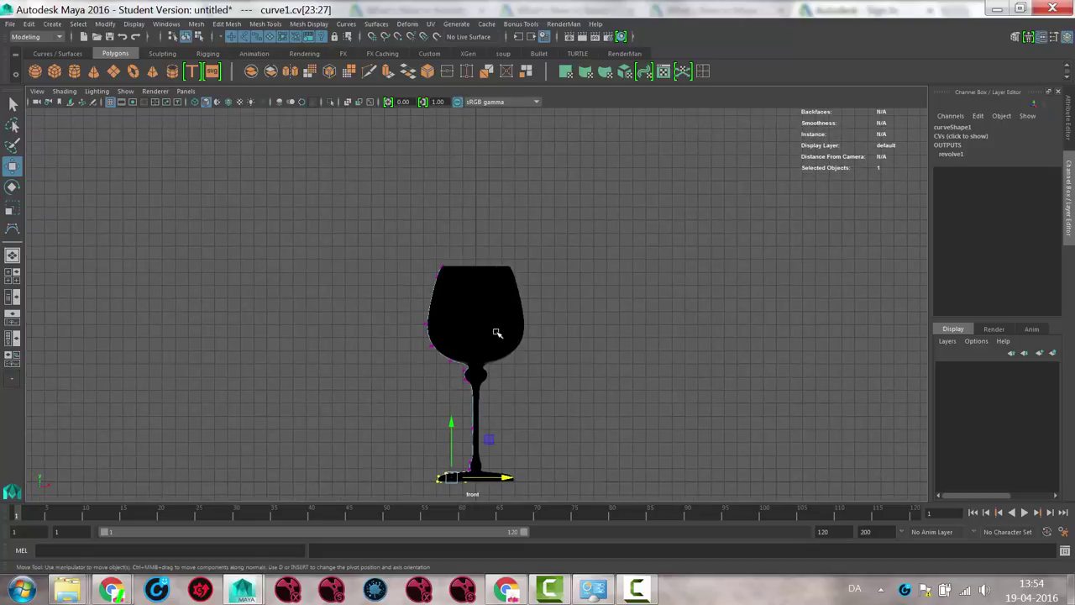
pyautogui.moveTo(496, 304); pyautogui.dragTo(449, 336, button='right')
pyautogui.click(402, 332)
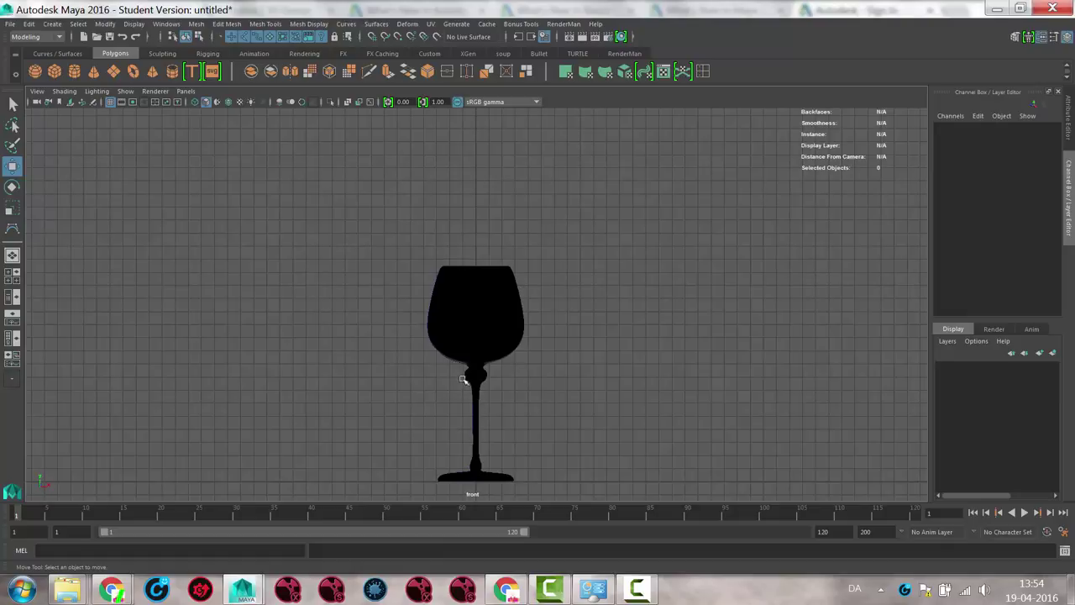
# Reverse the surface direction of the revolved wine glass
pyautogui.keyDown('alt'); pyautogui.moveTo(410, 431); pyautogui.dragTo(438, 363, button='middle'); pyautogui.keyUp('alt')
pyautogui.keyDown('alt'); pyautogui.moveTo(438, 363); pyautogui.dragTo(516, 391, button='right'); pyautogui.keyUp('alt')
pyautogui.click(524, 262)
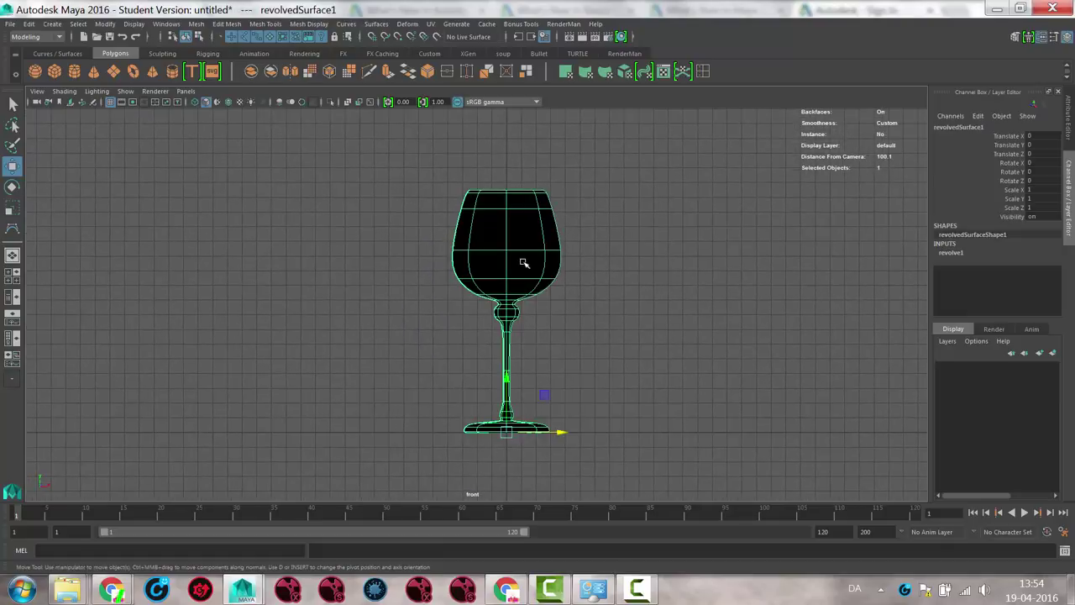
pyautogui.click(378, 23)
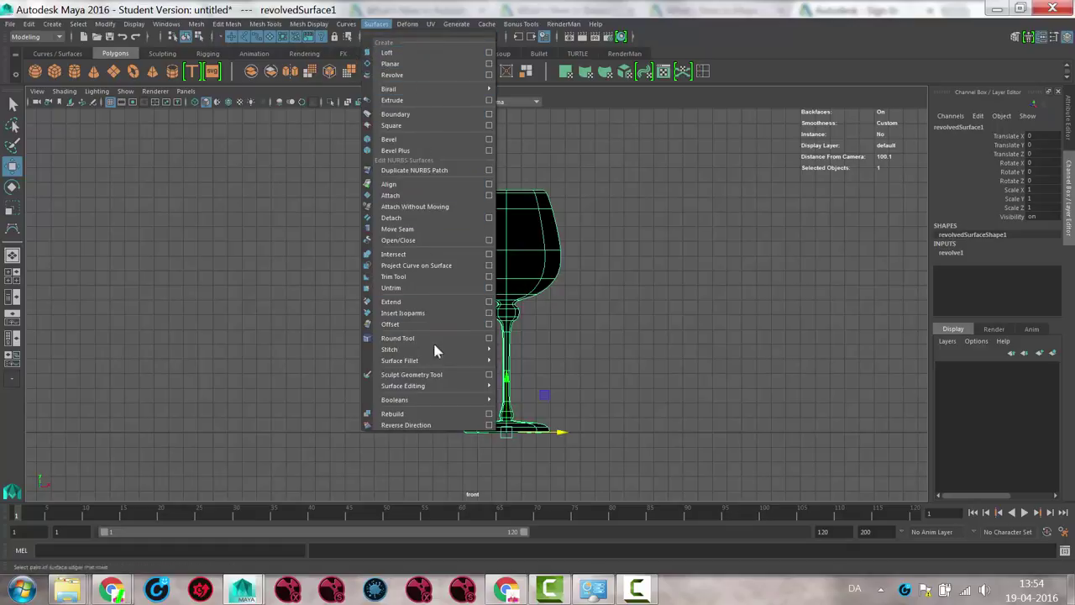
pyautogui.moveTo(430, 389)
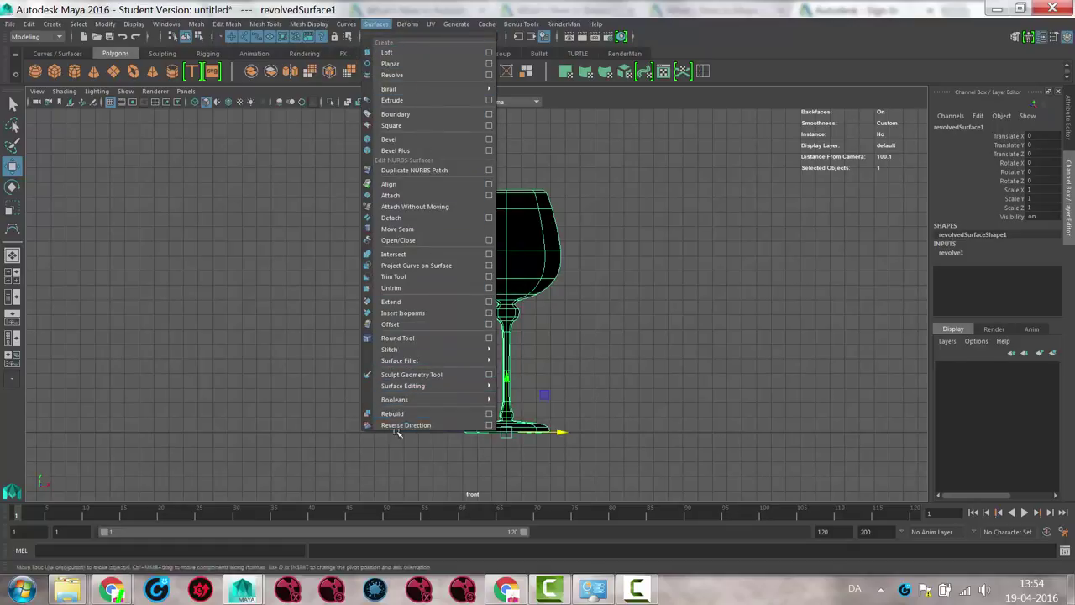
pyautogui.click(443, 425)
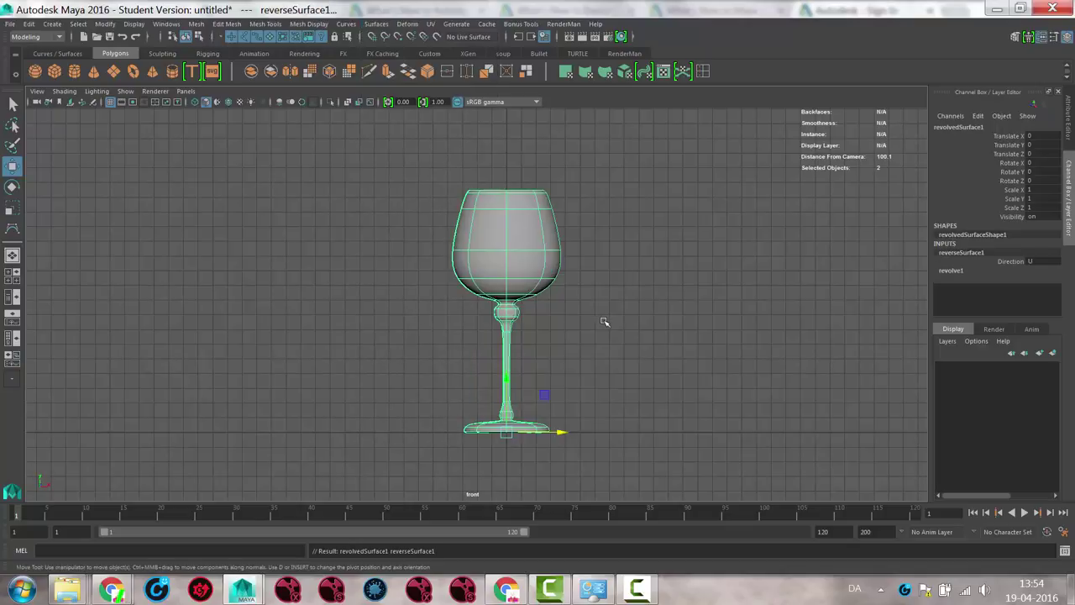
# Switch to the perspective view and inspect the shaded wine glass from several angles and distances
pyautogui.click(603, 324)
pyautogui.press('space')
pyautogui.moveTo(580, 344); pyautogui.dragTo(582, 303)
pyautogui.keyDown('alt'); pyautogui.moveTo(592, 282); pyautogui.dragTo(551, 273); pyautogui.keyUp('alt')
pyautogui.keyDown('alt'); pyautogui.moveTo(550, 273); pyautogui.dragTo(717, 262, button='right'); pyautogui.keyUp('alt')
pyautogui.click(499, 264)
pyautogui.keyDown('alt'); pyautogui.moveTo(554, 319); pyautogui.dragTo(653, 187); pyautogui.keyUp('alt')
pyautogui.keyDown('alt'); pyautogui.moveTo(652, 187); pyautogui.dragTo(546, 146, button='middle'); pyautogui.keyUp('alt')
pyautogui.keyDown('alt'); pyautogui.moveTo(546, 146); pyautogui.dragTo(404, 184, button='right'); pyautogui.keyUp('alt')
pyautogui.keyDown('alt'); pyautogui.moveTo(404, 184); pyautogui.dragTo(364, 260, button='middle'); pyautogui.keyUp('alt')
pyautogui.keyDown('alt'); pyautogui.moveTo(364, 259); pyautogui.dragTo(338, 279); pyautogui.keyUp('alt')
pyautogui.keyDown('alt'); pyautogui.moveTo(339, 280); pyautogui.dragTo(429, 346, button='right'); pyautogui.keyUp('alt')
pyautogui.keyDown('alt'); pyautogui.moveTo(429, 346); pyautogui.dragTo(391, 338); pyautogui.keyUp('alt')
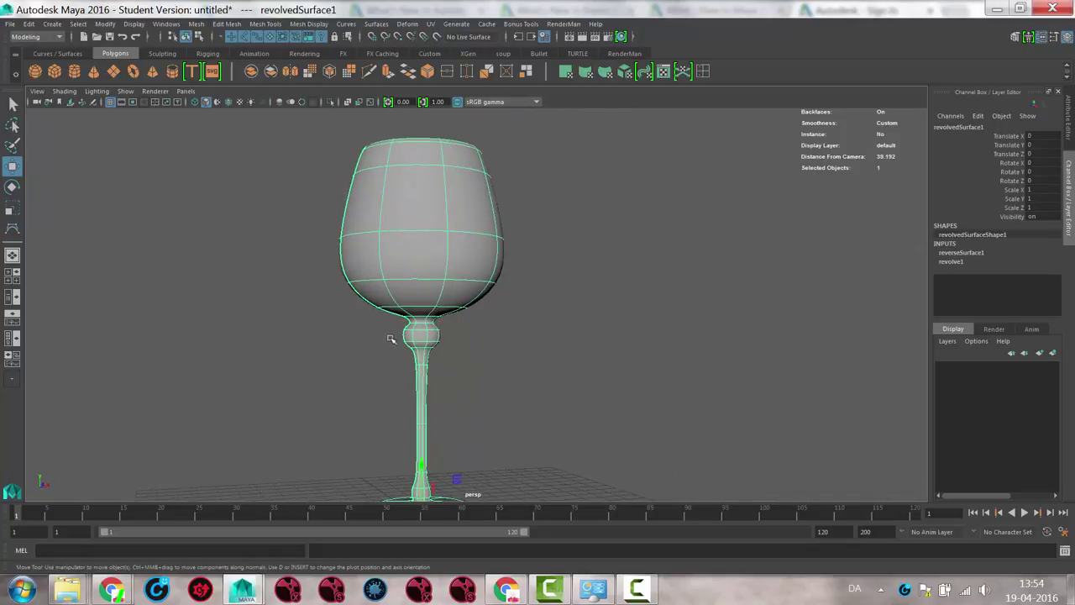
# Show the Outliner beside the perspective view, select curve1 and select its control vertices at the knob
pyautogui.click(12, 297)
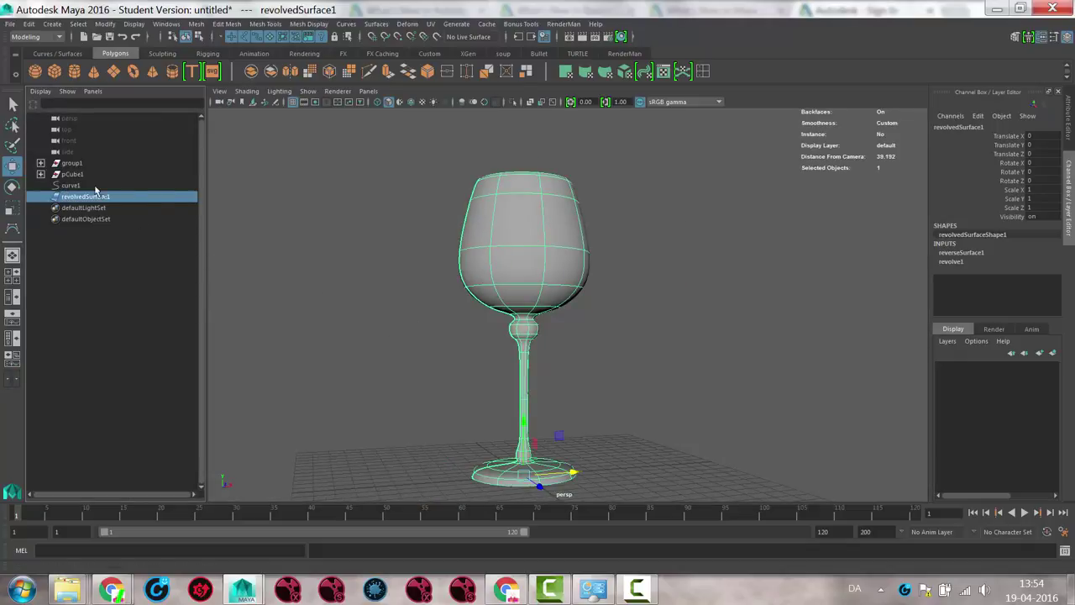
pyautogui.click(65, 184)
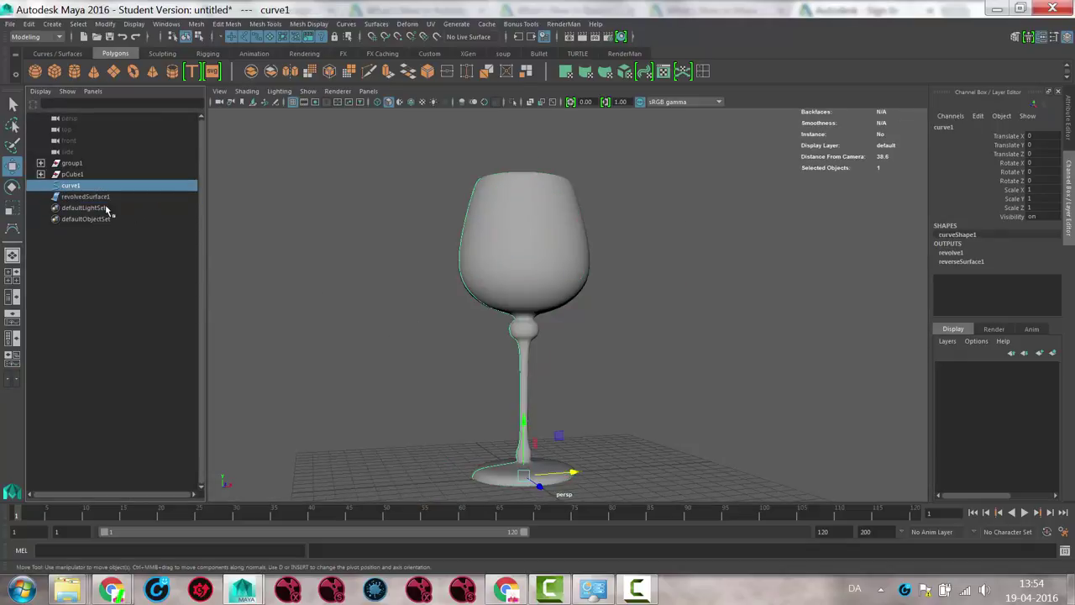
pyautogui.rightClick(471, 324)
pyautogui.click(406, 316)
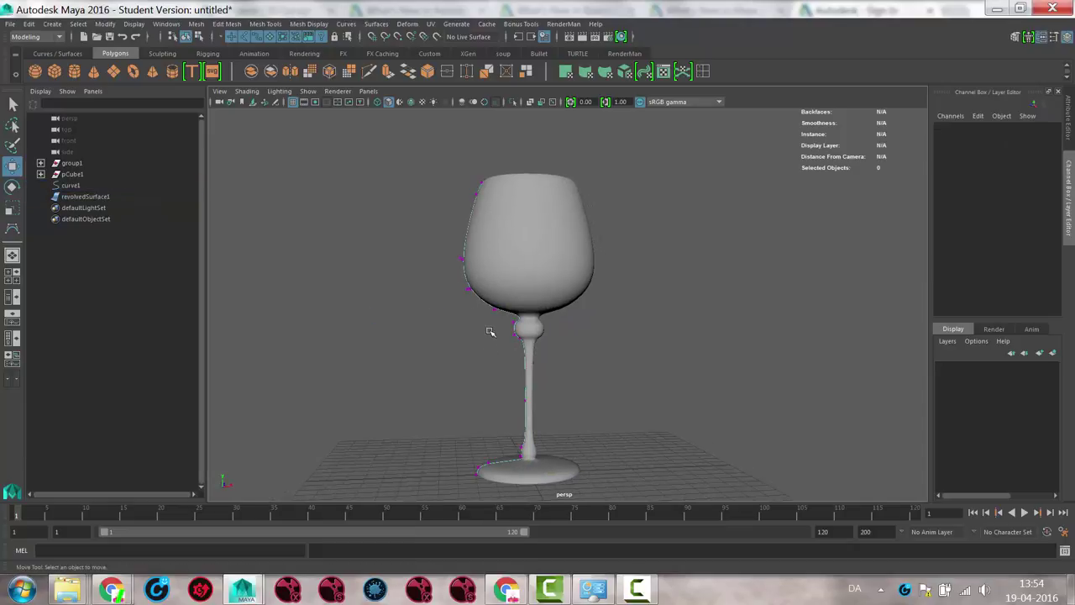
pyautogui.moveTo(499, 328); pyautogui.dragTo(563, 332)
pyautogui.keyDown('alt'); pyautogui.moveTo(557, 379); pyautogui.dragTo(625, 369); pyautogui.keyUp('alt')
pyautogui.moveTo(570, 343)
pyautogui.mouseDown()
pyautogui.moveTo(653, 350)
pyautogui.moveTo(426, 326)
pyautogui.moveTo(595, 340)
pyautogui.moveTo(572, 337)
pyautogui.mouseUp()
pyautogui.moveTo(571, 339); pyautogui.dragTo(569, 336, button='middle')
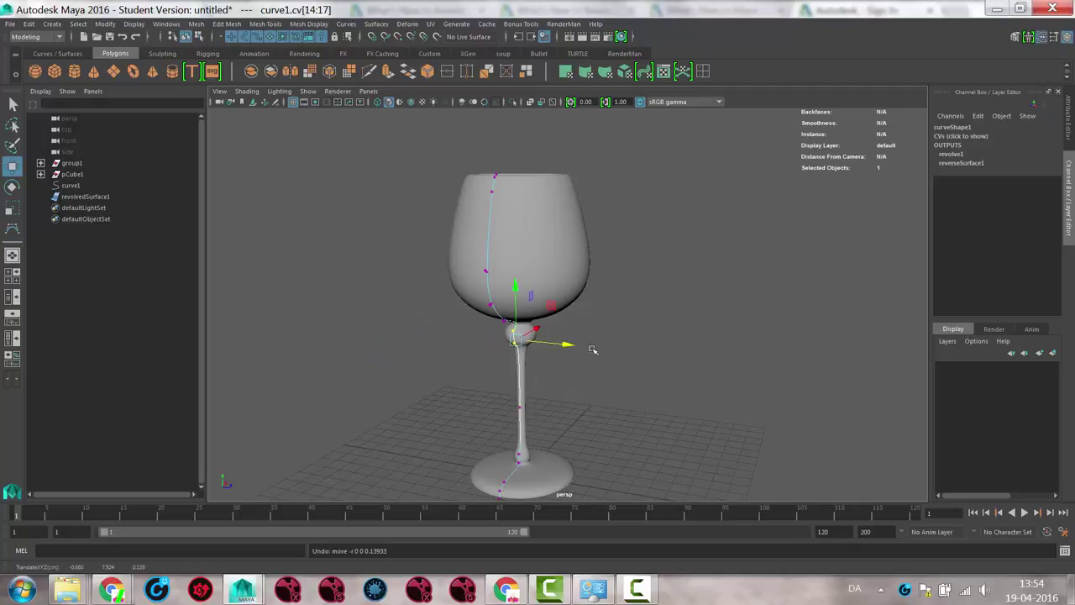
pyautogui.keyDown('alt'); pyautogui.moveTo(608, 356); pyautogui.dragTo(580, 344); pyautogui.keyUp('alt')
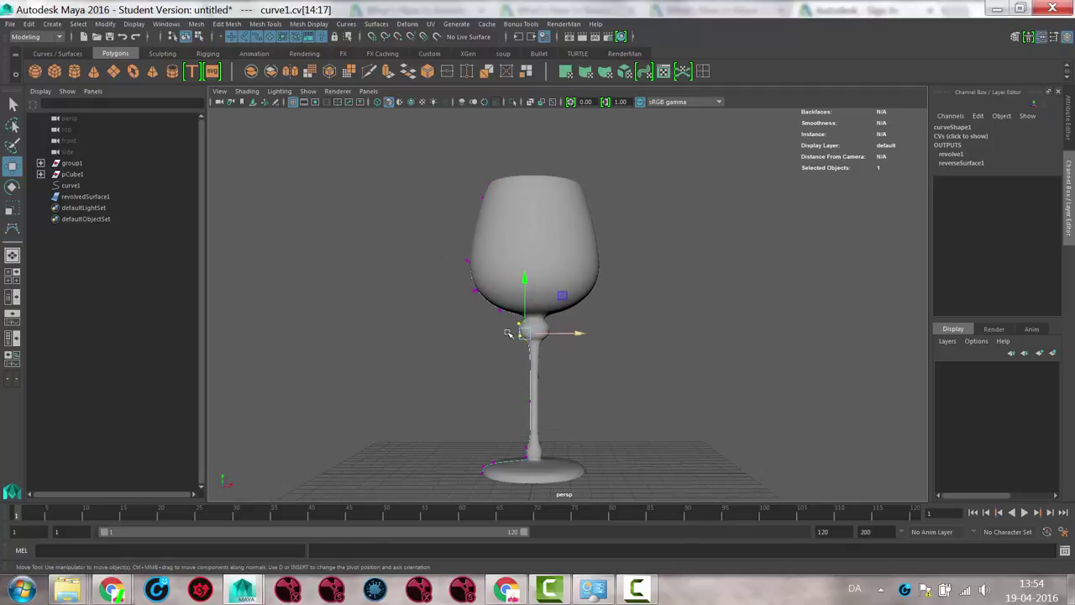
# Slim the knob under the bowl by moving its two outer control vertices toward the axis
pyautogui.keyDown('alt'); pyautogui.moveTo(580, 340); pyautogui.dragTo(769, 369, button='right'); pyautogui.keyUp('alt')
pyautogui.keyDown('alt'); pyautogui.moveTo(551, 283); pyautogui.dragTo(586, 193, button='middle'); pyautogui.keyUp('alt')
pyautogui.click(418, 284)
pyautogui.moveTo(455, 255); pyautogui.dragTo(480, 317)
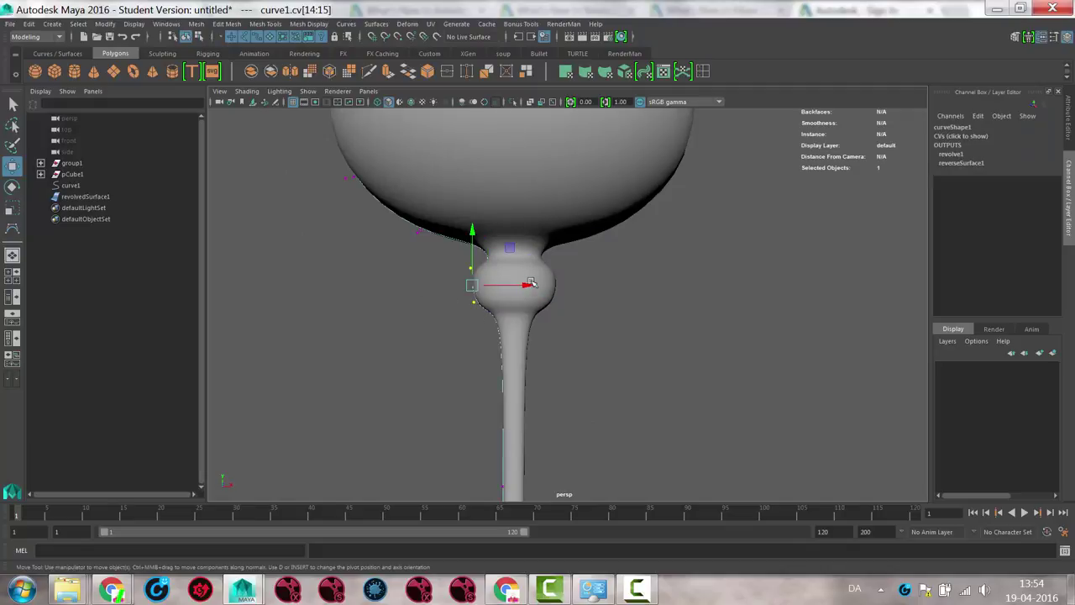
pyautogui.moveTo(555, 287); pyautogui.dragTo(539, 287)
# Adjust the stem's thickness just below the knob and farther down by moving its control vertices sideways
pyautogui.moveTo(475, 323); pyautogui.dragTo(530, 391)
pyautogui.moveTo(558, 324); pyautogui.dragTo(555, 325)
pyautogui.keyDown('alt'); pyautogui.moveTo(561, 388); pyautogui.dragTo(577, 205, button='middle'); pyautogui.keyUp('alt')
pyautogui.keyDown('alt'); pyautogui.moveTo(537, 345); pyautogui.dragTo(468, 365, button='right'); pyautogui.keyUp('alt')
pyautogui.moveTo(492, 336); pyautogui.dragTo(561, 316)
pyautogui.moveTo(499, 379); pyautogui.dragTo(581, 413)
# Leave control vertex editing, deselect everything and view the whole wine glass from above
pyautogui.keyDown('alt'); pyautogui.moveTo(641, 398); pyautogui.dragTo(444, 398, button='right'); pyautogui.keyUp('alt')
pyautogui.keyDown('alt'); pyautogui.moveTo(531, 328); pyautogui.dragTo(528, 420, button='middle'); pyautogui.keyUp('alt')
pyautogui.keyDown('alt'); pyautogui.moveTo(526, 420); pyautogui.dragTo(476, 313); pyautogui.keyUp('alt')
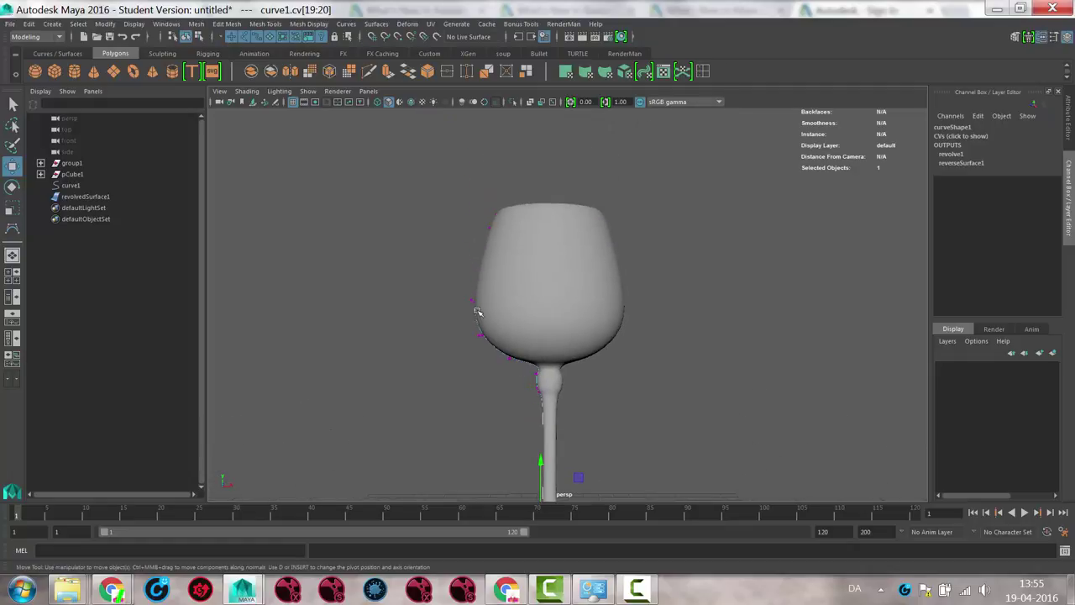
pyautogui.click(505, 228)
pyautogui.keyDown('alt'); pyautogui.moveTo(504, 227); pyautogui.dragTo(445, 297); pyautogui.keyUp('alt')
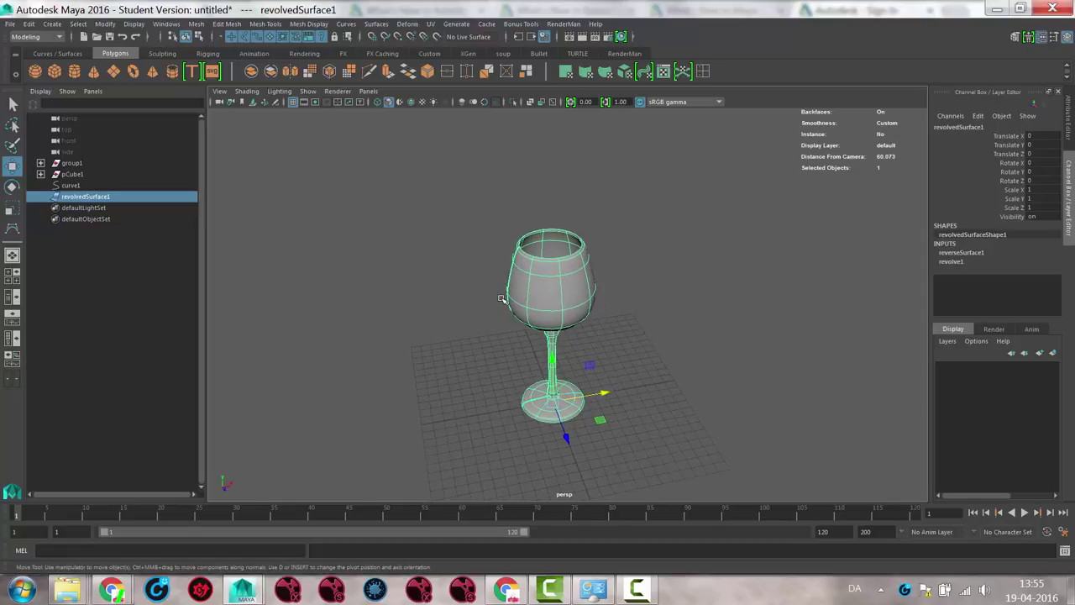
pyautogui.rightClick(505, 300)
pyautogui.click(479, 328)
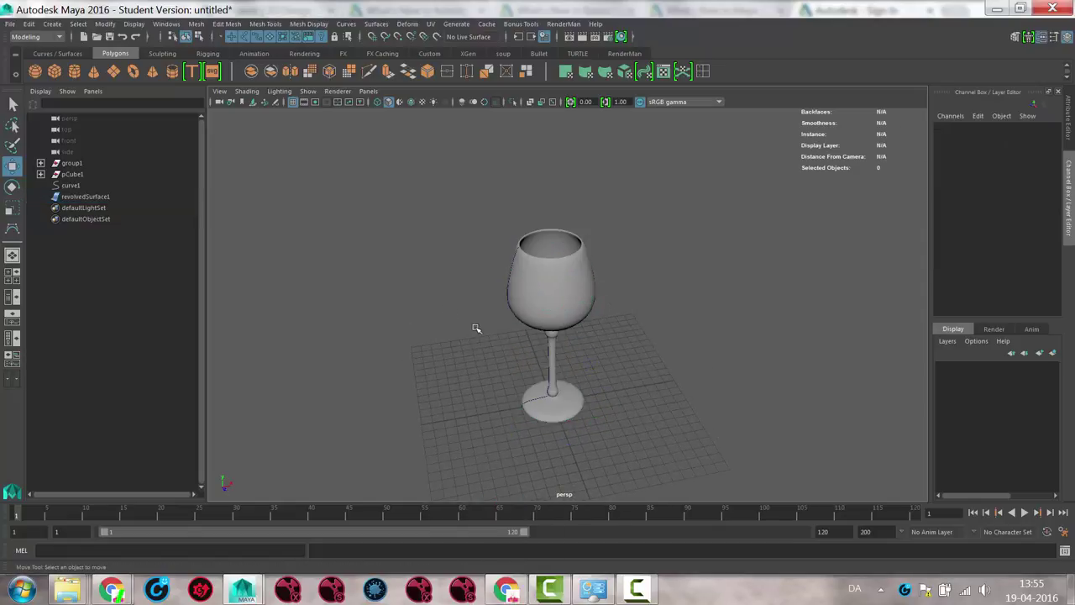
# Convert the revolved glass from NURBS to polygons with the default tessellation settings and move the polygon copy about 15 units along X
pyautogui.click(581, 286)
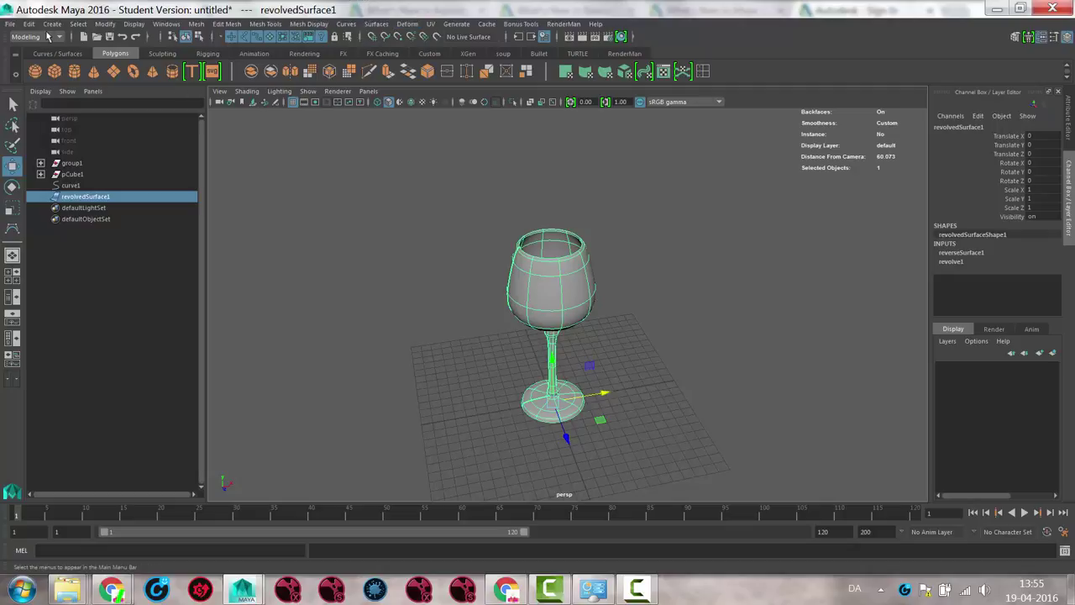
pyautogui.click(104, 24)
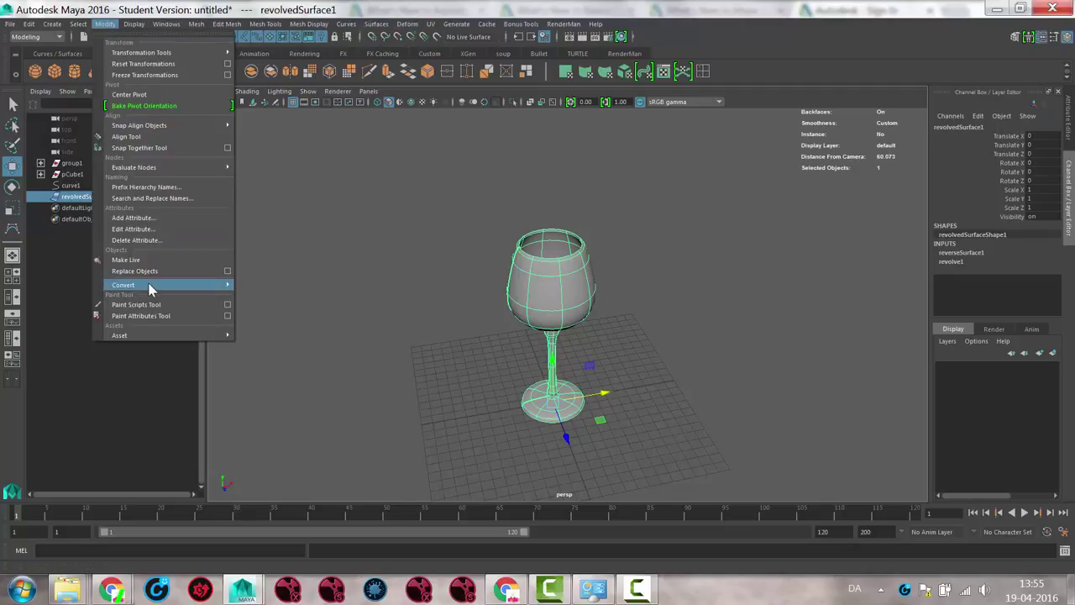
pyautogui.moveTo(151, 286)
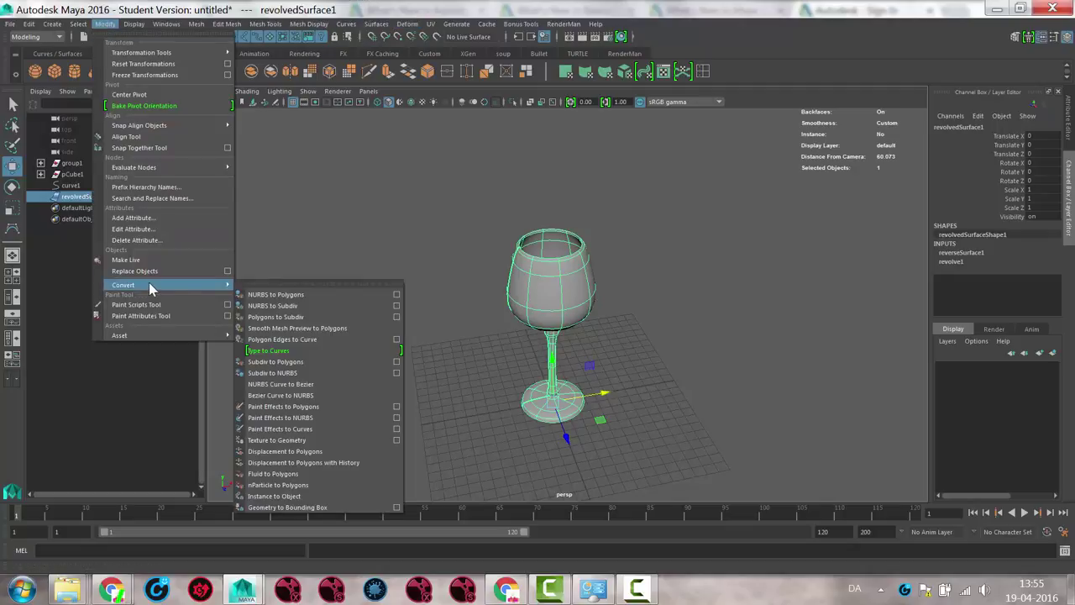
pyautogui.click(395, 295)
pyautogui.moveTo(780, 122); pyautogui.dragTo(264, 122)
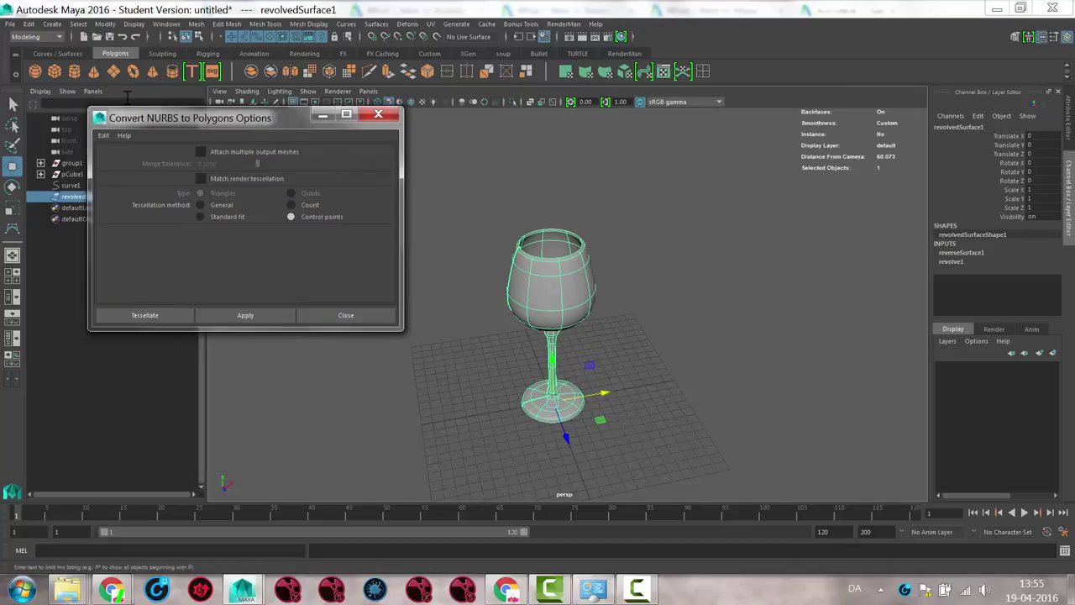
pyautogui.click(103, 135)
pyautogui.click(114, 160)
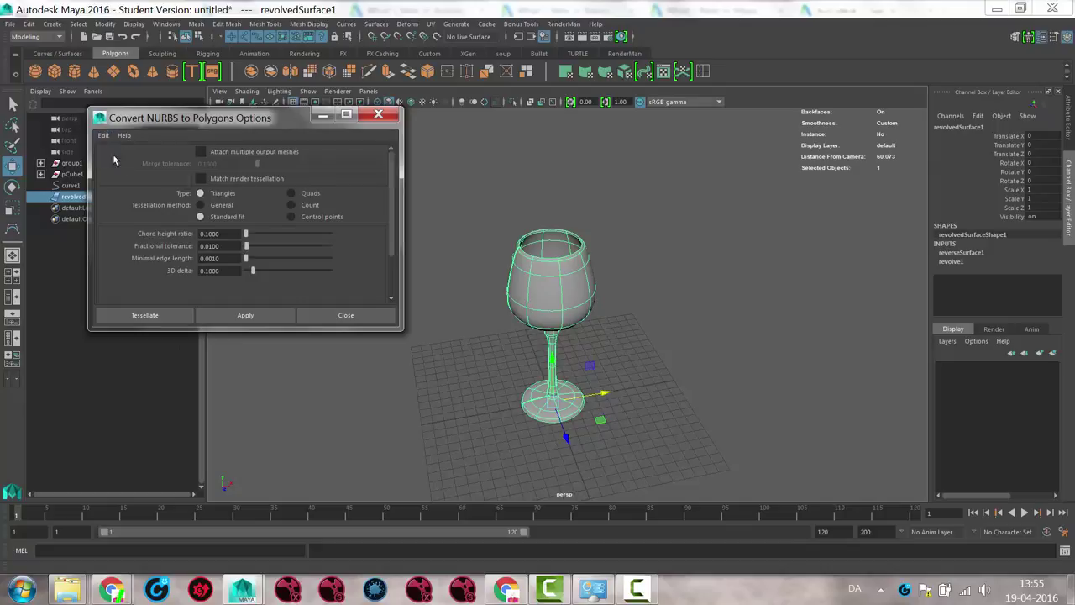
pyautogui.click(235, 316)
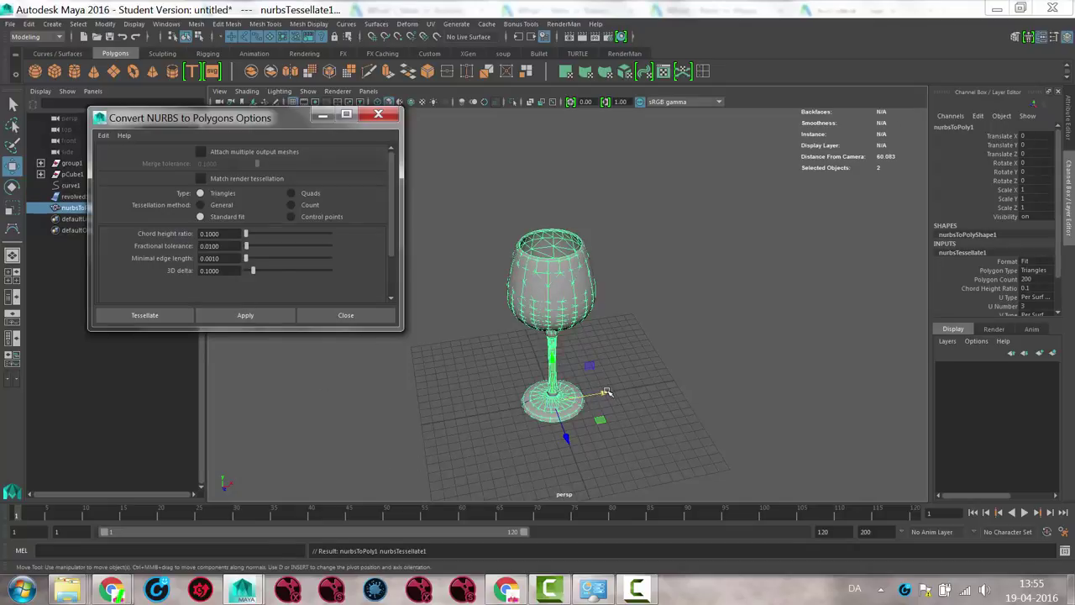
pyautogui.moveTo(606, 392); pyautogui.dragTo(753, 367)
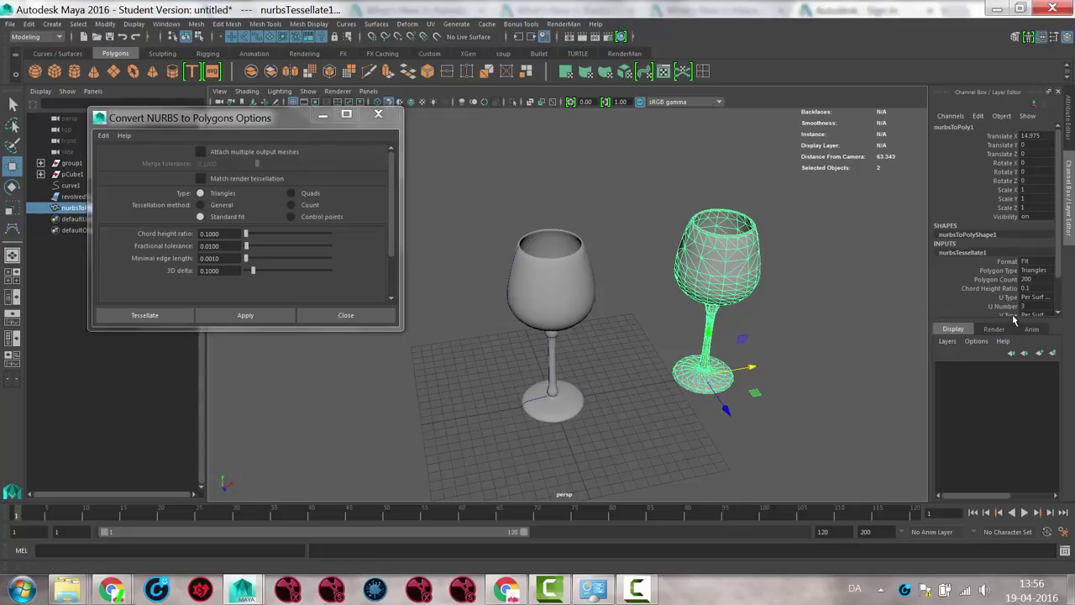
# Set the polygon copy's tessellation to chord height ratio 0.01, U number 4, V number 4 and chord height 0.02
pyautogui.moveTo(1012, 321); pyautogui.dragTo(1013, 389)
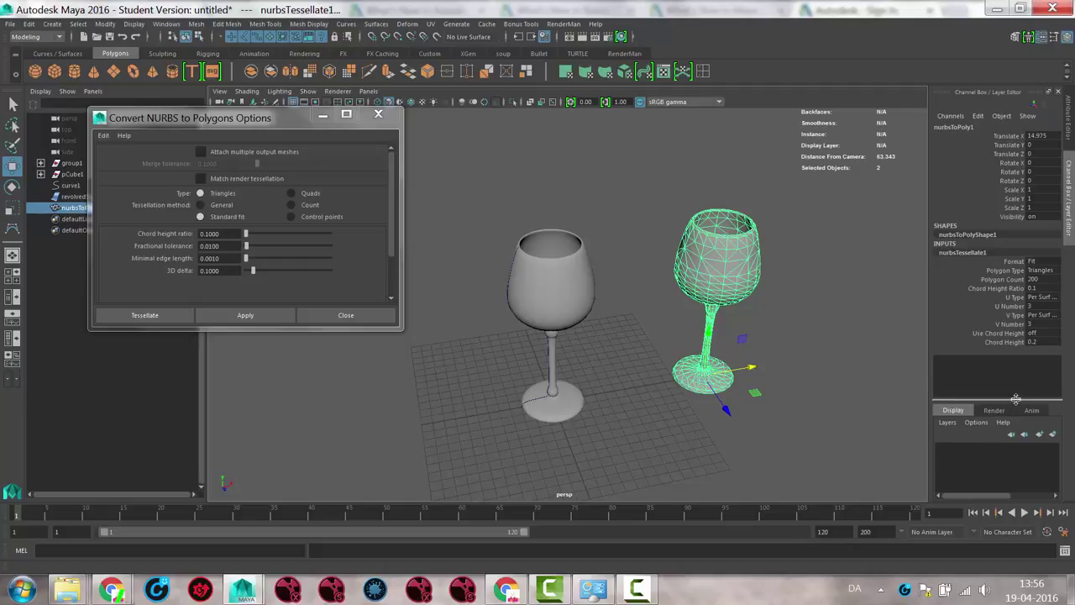
pyautogui.doubleClick(1040, 288)
pyautogui.click(1038, 288)
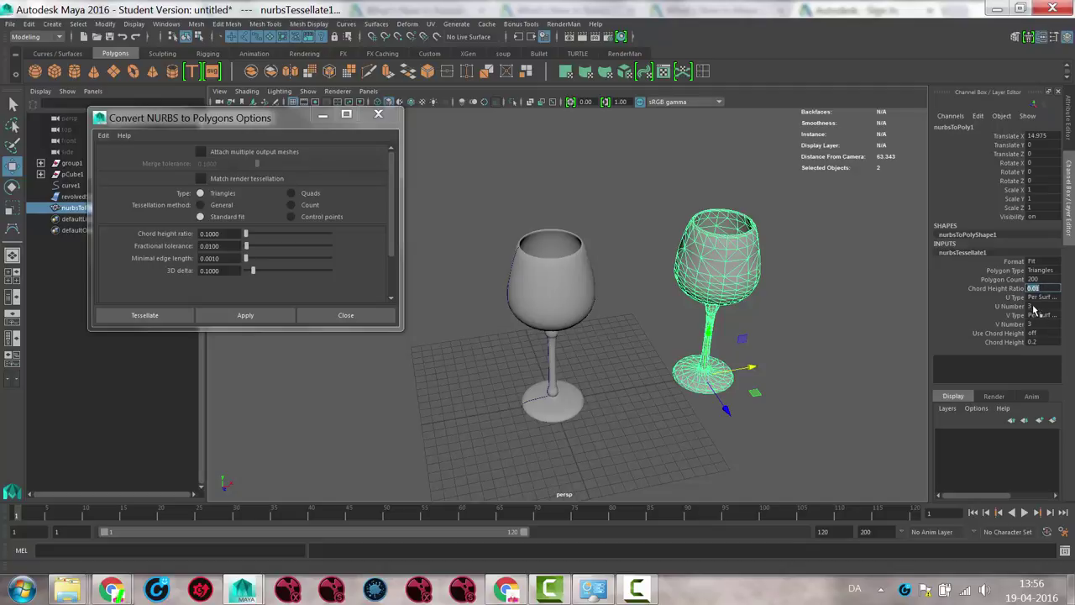
pyautogui.doubleClick(1034, 307)
pyautogui.write('4')
pyautogui.doubleClick(1032, 324)
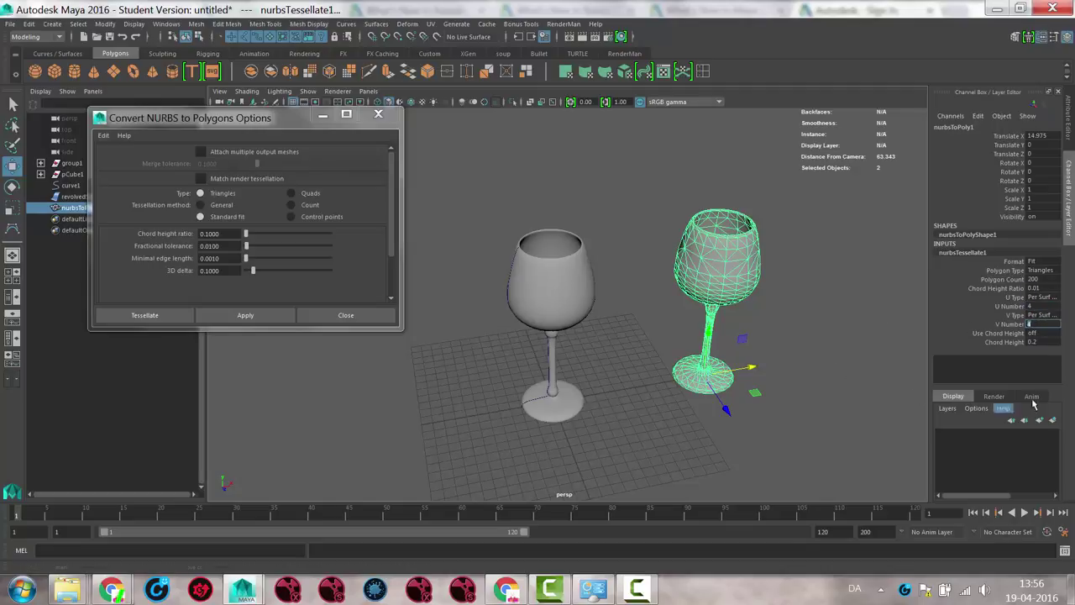
pyautogui.doubleClick(1035, 343)
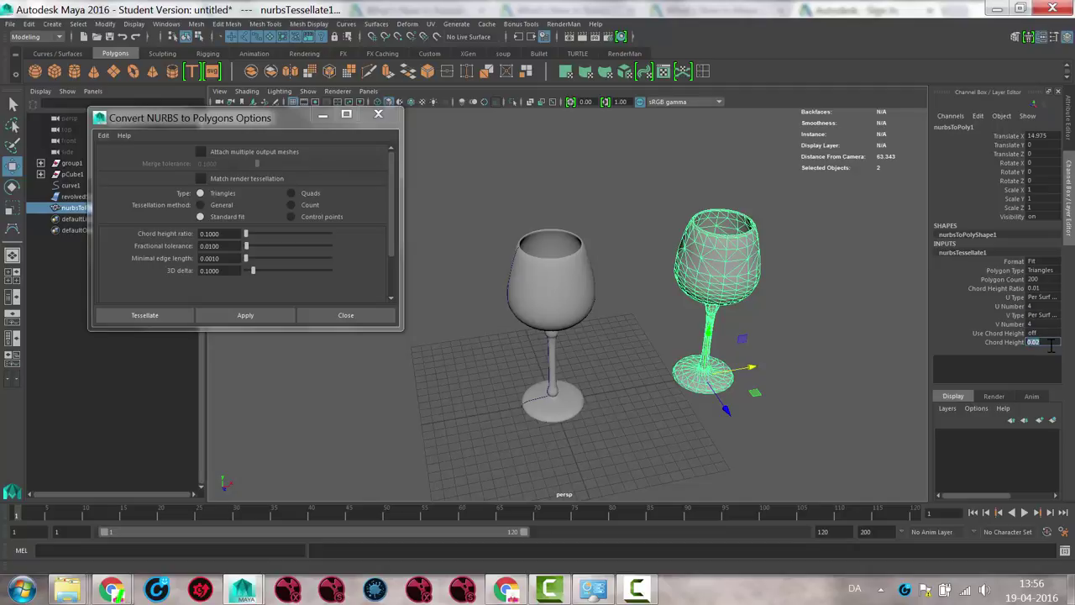
# Change the tessellation's polygon type to Quads and set the polygon count to 1000
pyautogui.click(1048, 276)
pyautogui.click(1050, 291)
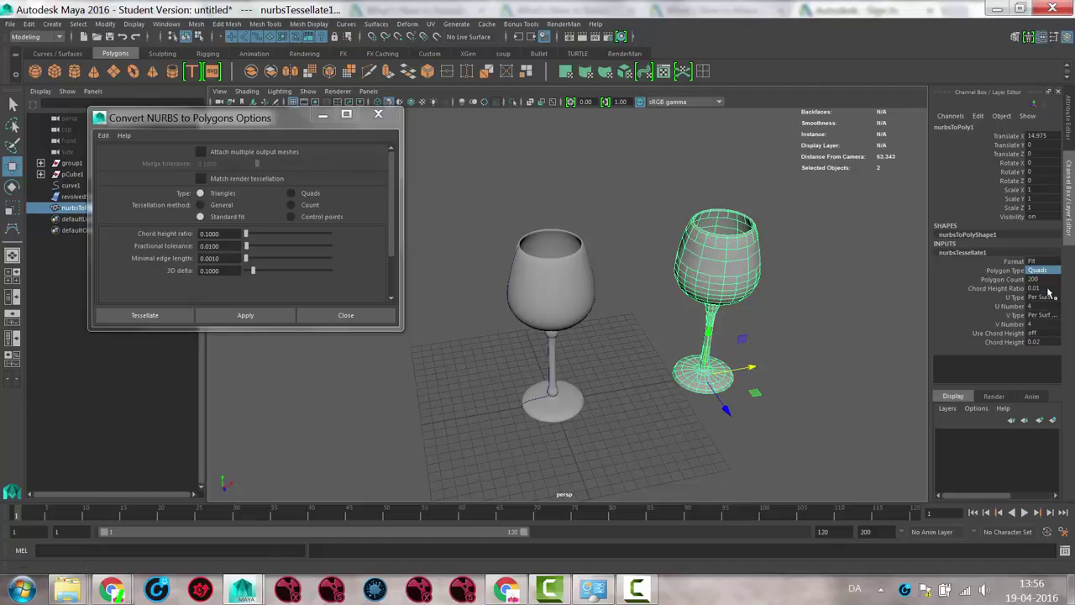
pyautogui.doubleClick(1033, 281)
pyautogui.moveTo(1036, 286); pyautogui.dragTo(1061, 297)
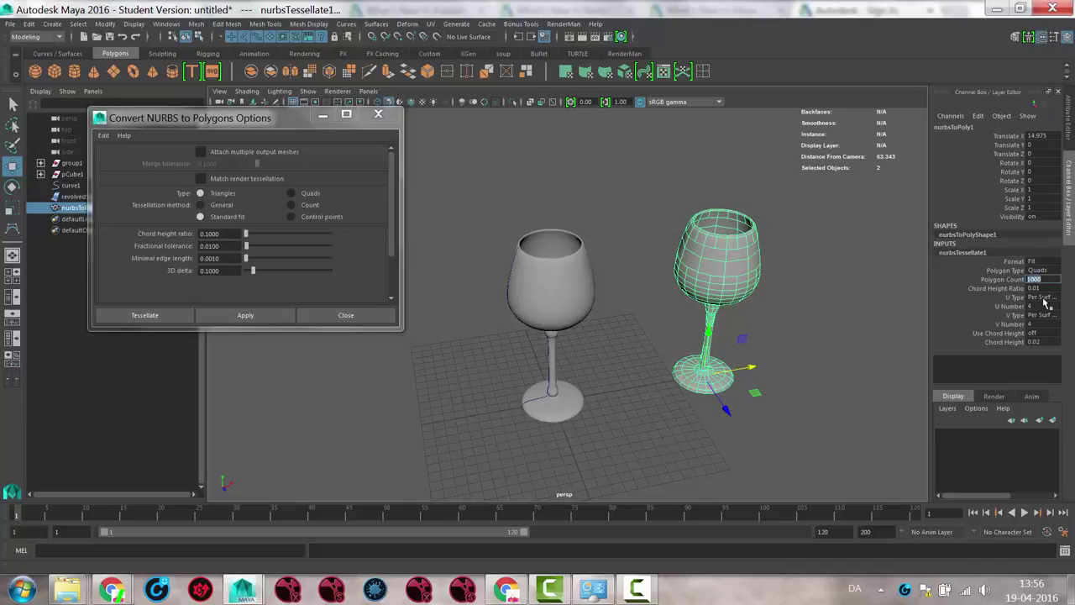
# Set the Delta in the polygon copy's standard fit tessellation options to 0.01
pyautogui.click(1067, 126)
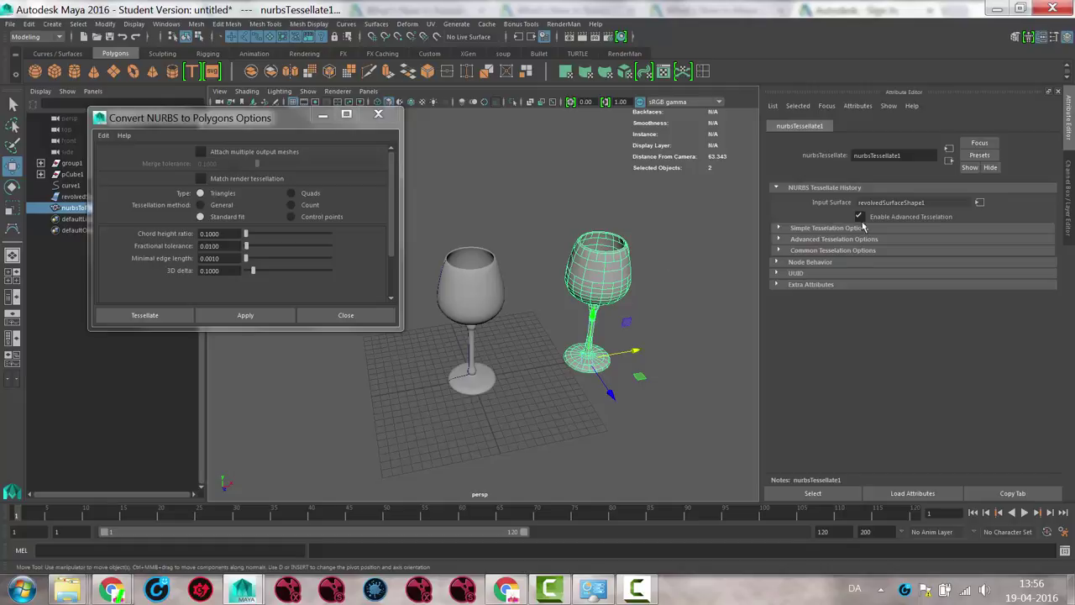
pyautogui.click(802, 229)
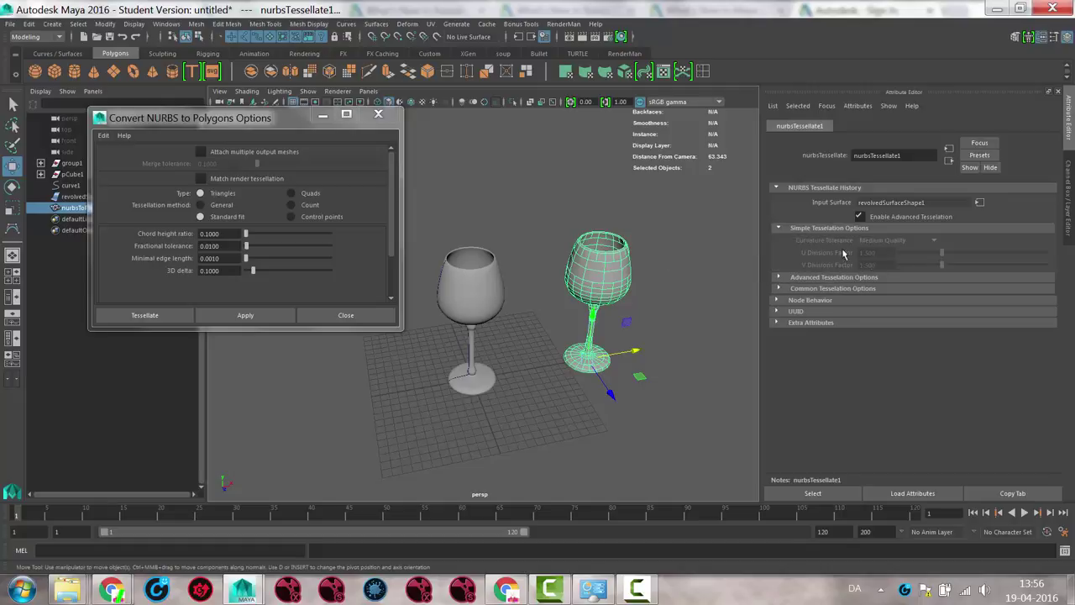
pyautogui.click(805, 281)
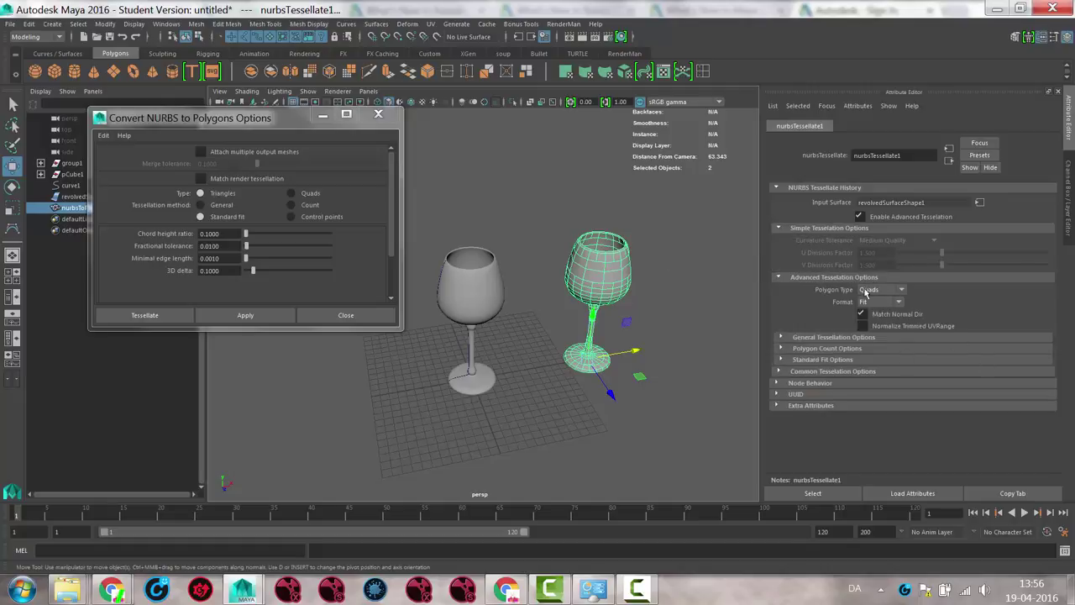
pyautogui.click(823, 360)
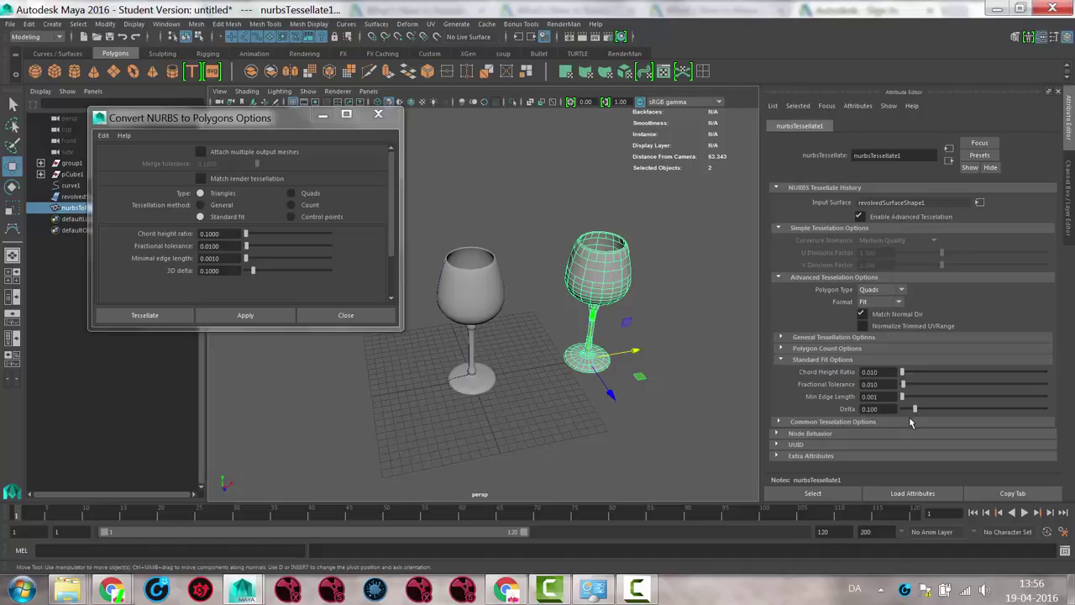
pyautogui.write('0')
pyautogui.press('Return')
pyautogui.keyDown('alt'); pyautogui.moveTo(471, 322); pyautogui.dragTo(568, 324, button='right'); pyautogui.keyUp('alt')
pyautogui.keyDown('alt'); pyautogui.moveTo(782, 311); pyautogui.dragTo(576, 355, button='middle'); pyautogui.keyUp('alt')
pyautogui.scroll(-2, 576, 356)
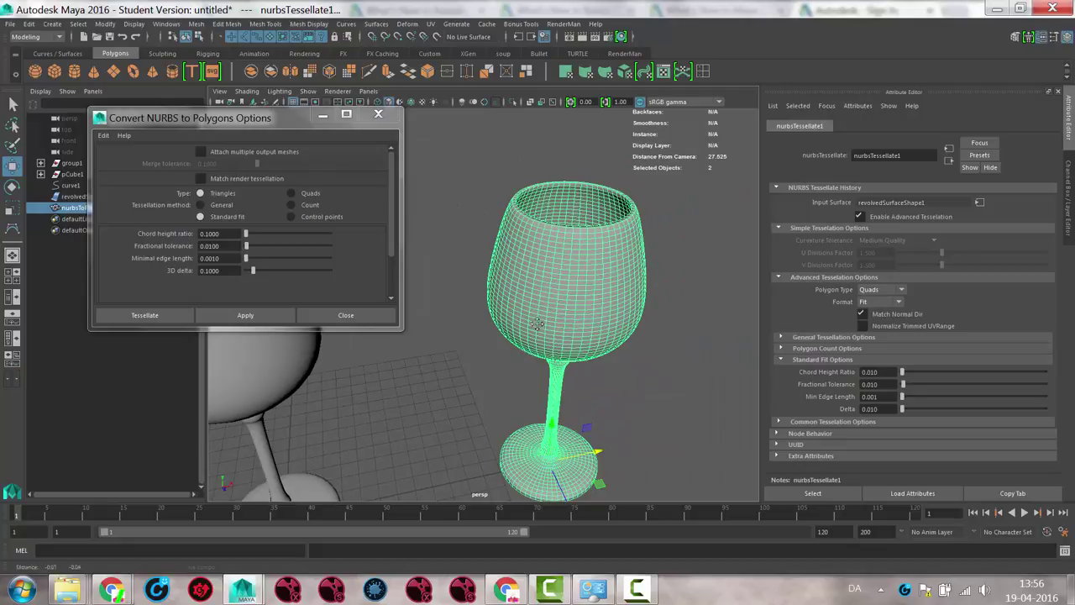
# Switch the tessellation's polygon type to Triangles for comparison and back to Quads
pyautogui.click(878, 289)
pyautogui.click(879, 301)
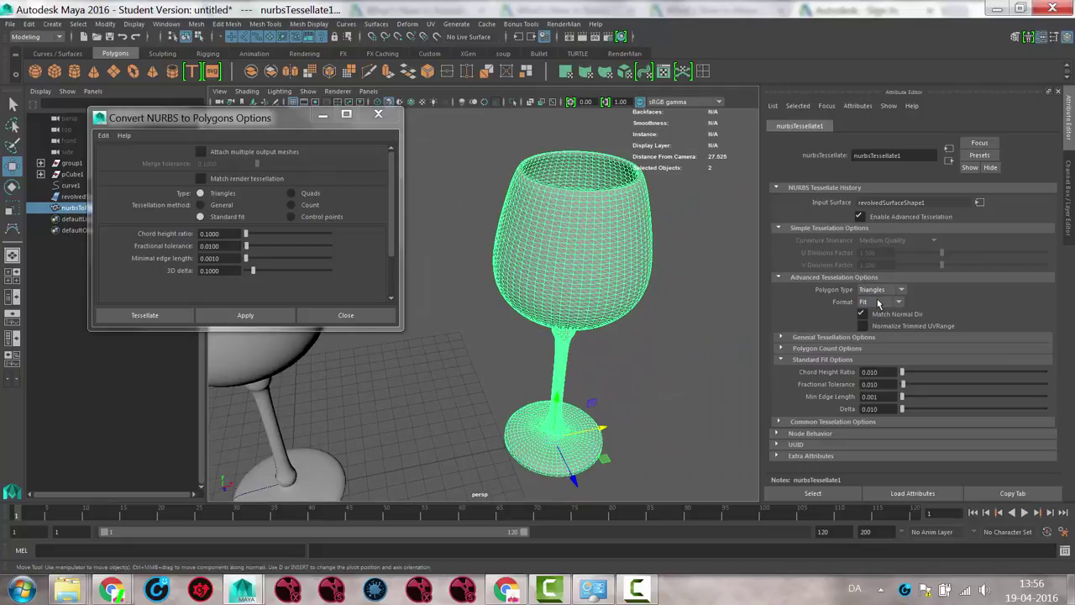
pyautogui.click(882, 291)
pyautogui.click(878, 313)
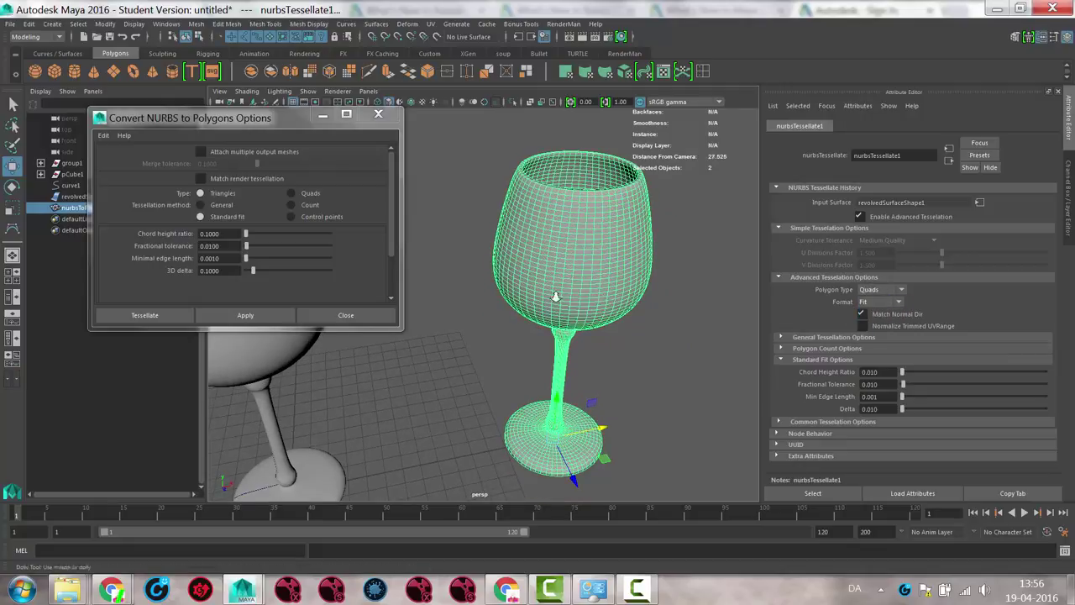
# Replace the polygon copy with a new triangle conversion using the General tessellation method, placed along X beside the NURBS glass
pyautogui.scroll(-6, 714, 294)
pyautogui.click(530, 267)
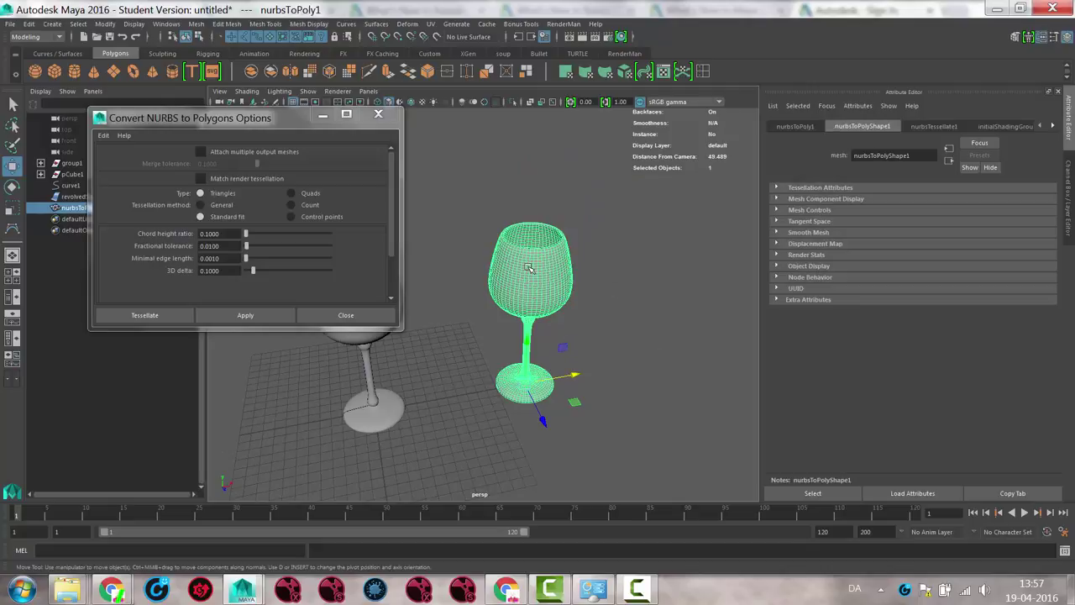
pyautogui.press('Delete')
pyautogui.click(330, 337)
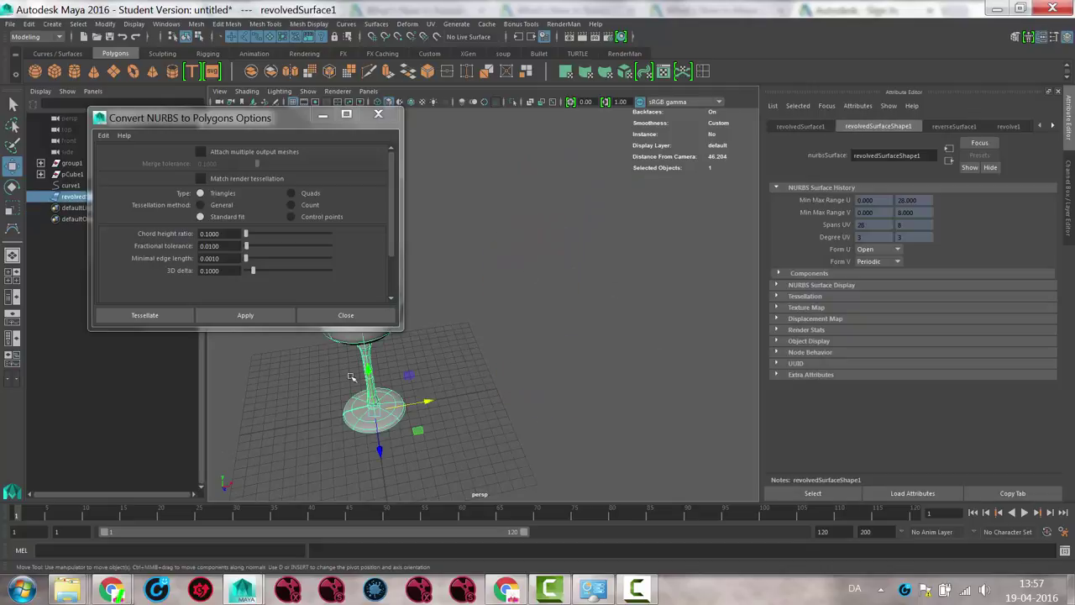
pyautogui.click(221, 206)
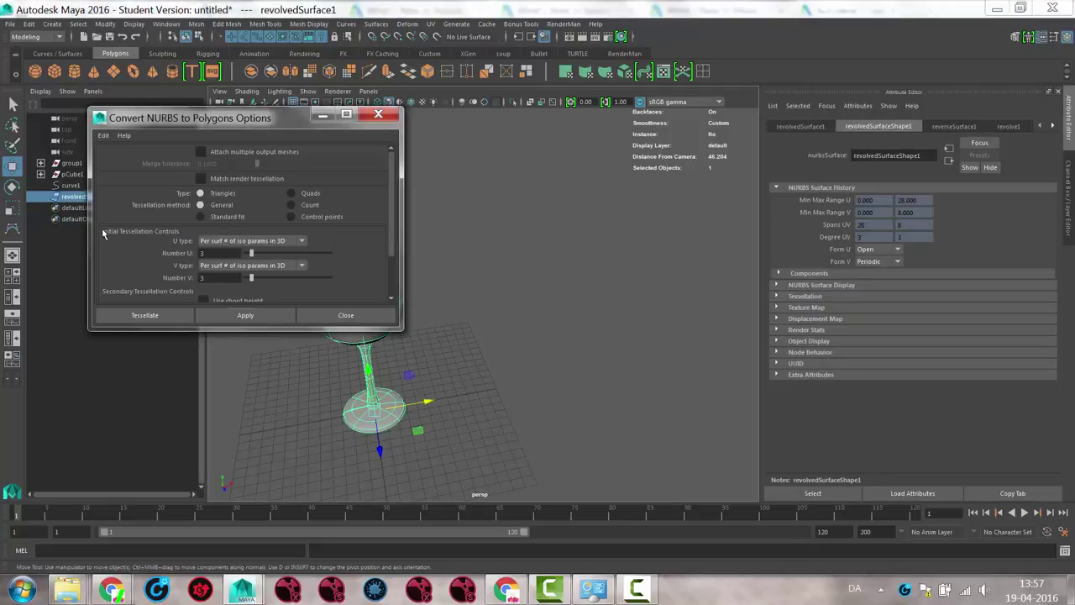
pyautogui.moveTo(227, 118); pyautogui.dragTo(225, 62)
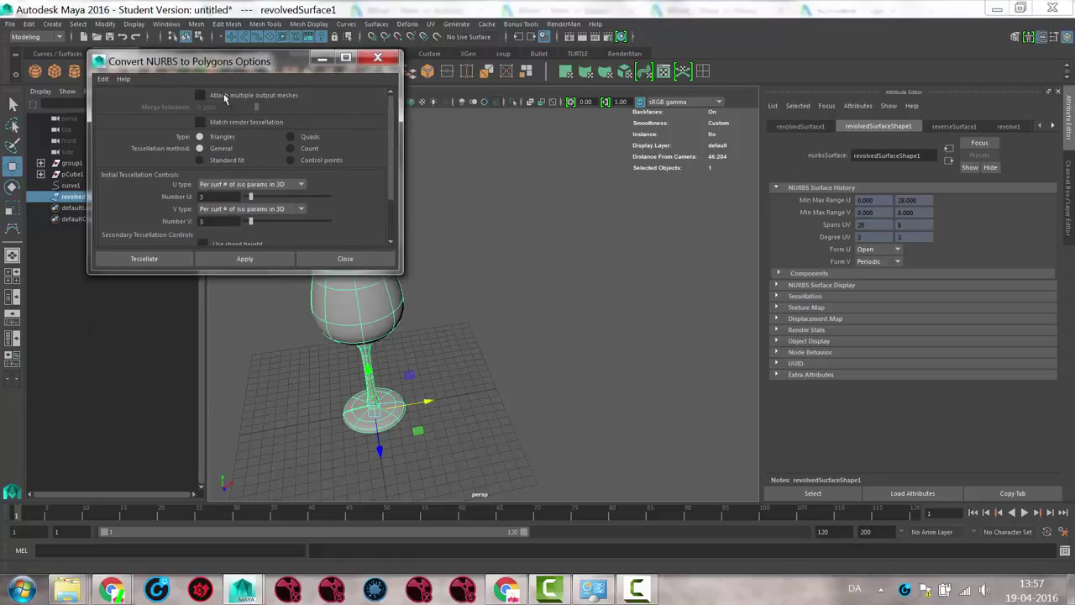
pyautogui.click(219, 259)
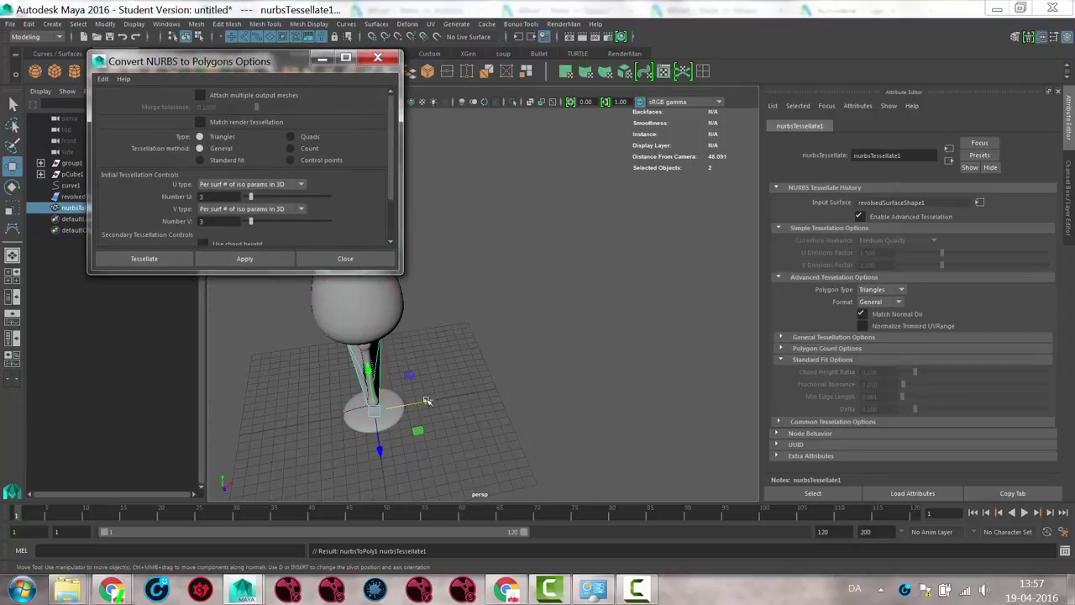
pyautogui.moveTo(427, 402); pyautogui.dragTo(652, 407)
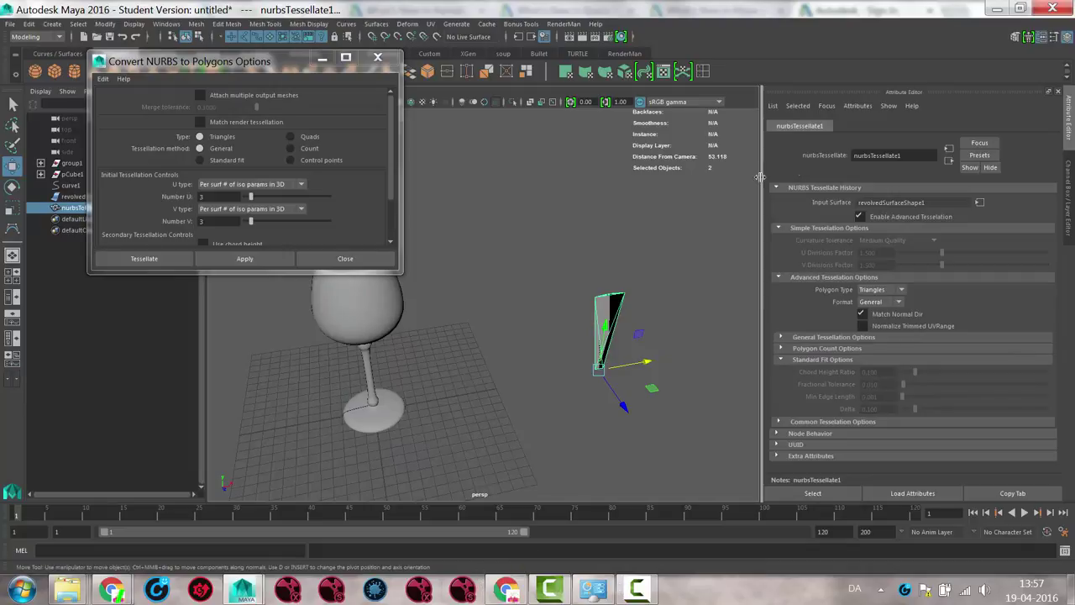
# Set the general tessellation of the new polygon copy to U number 32 and V number 24
pyautogui.click(812, 360)
pyautogui.click(813, 338)
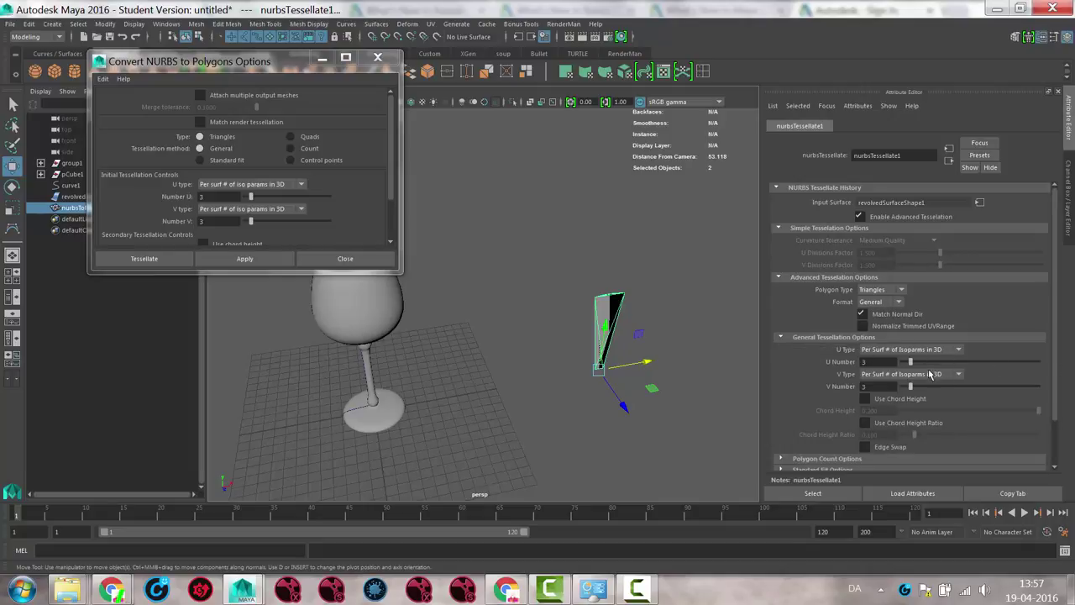
pyautogui.moveTo(911, 364); pyautogui.dragTo(990, 363)
pyautogui.moveTo(911, 386); pyautogui.dragTo(1042, 362)
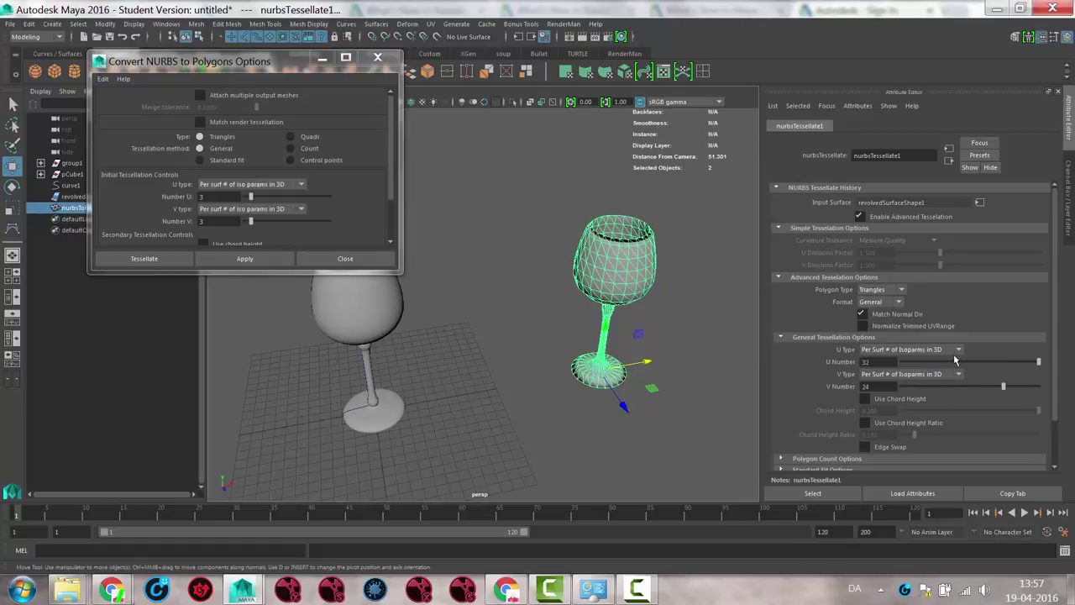
# Change the polygon type of the general tessellation to Quads, keeping the isoparms-in-3D U type
pyautogui.click(932, 340)
pyautogui.click(915, 337)
pyautogui.click(912, 350)
pyautogui.click(1005, 308)
pyautogui.click(881, 291)
pyautogui.click(874, 313)
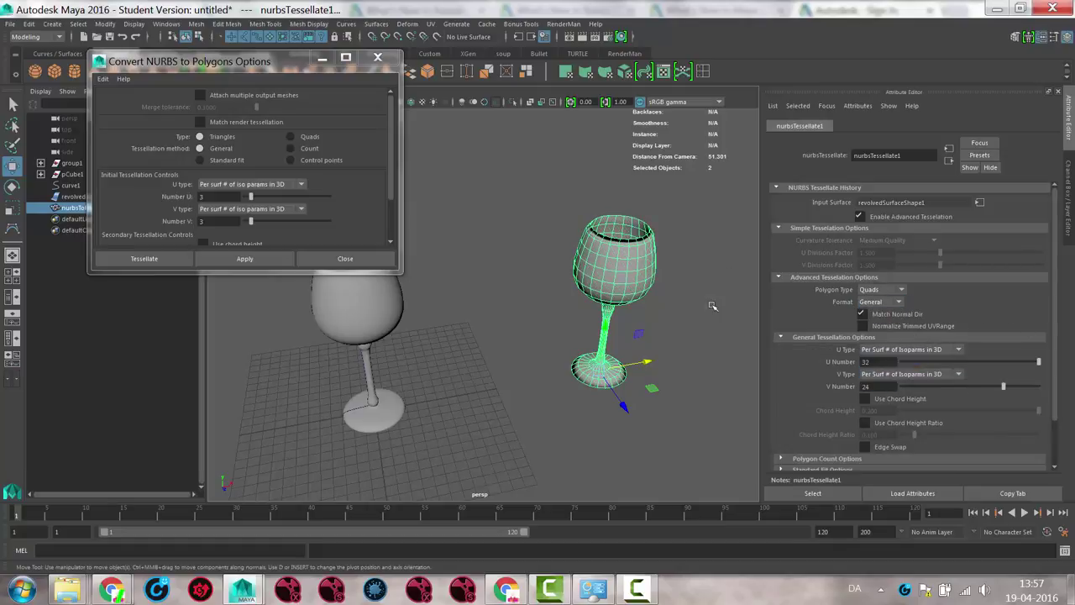
# Replace the polygon copy with a new conversion using the Count method at 200, placed along X beside the NURBS glass
pyautogui.click(621, 285)
pyautogui.press('Delete')
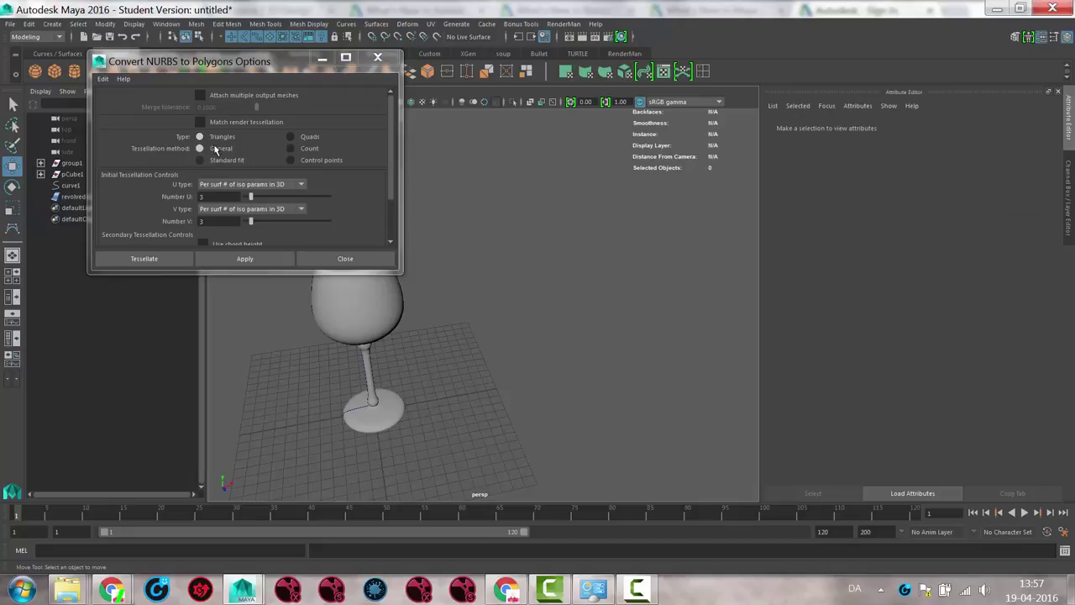
pyautogui.click(291, 149)
pyautogui.click(358, 318)
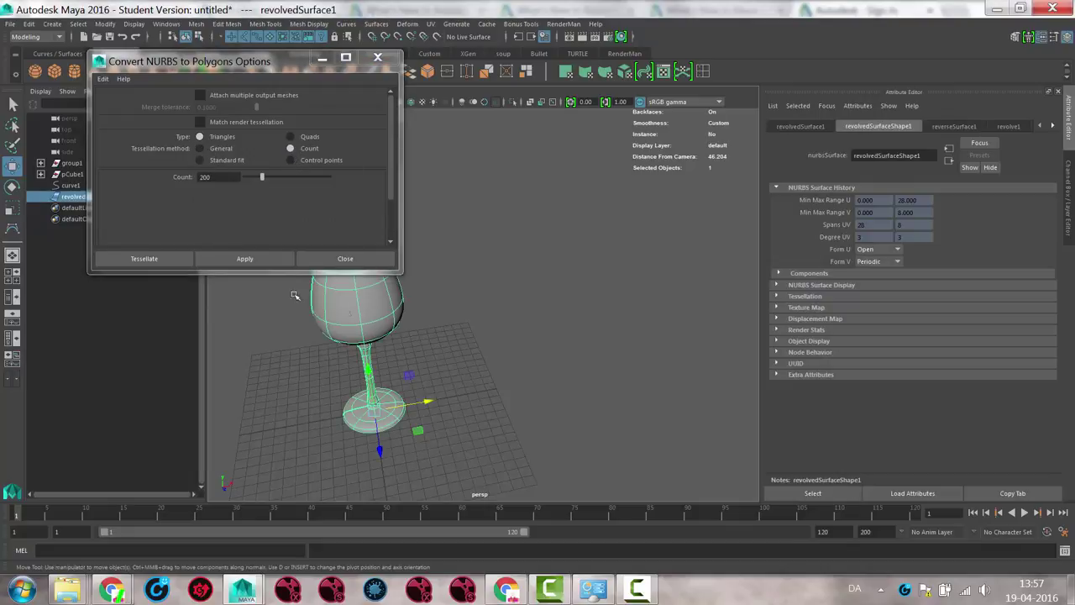
pyautogui.click(254, 261)
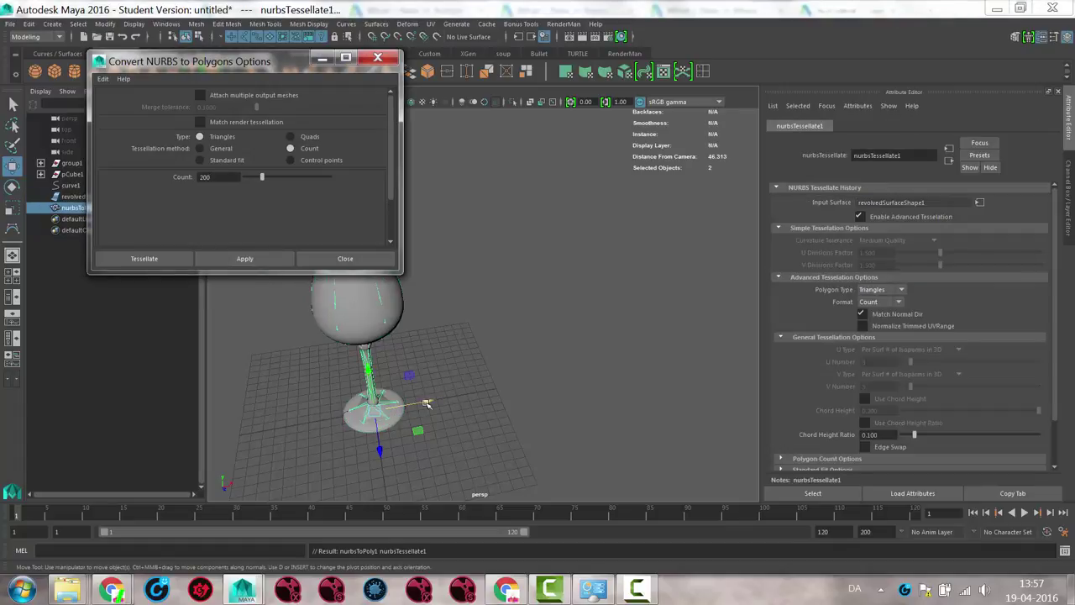
pyautogui.moveTo(427, 402); pyautogui.dragTo(625, 388)
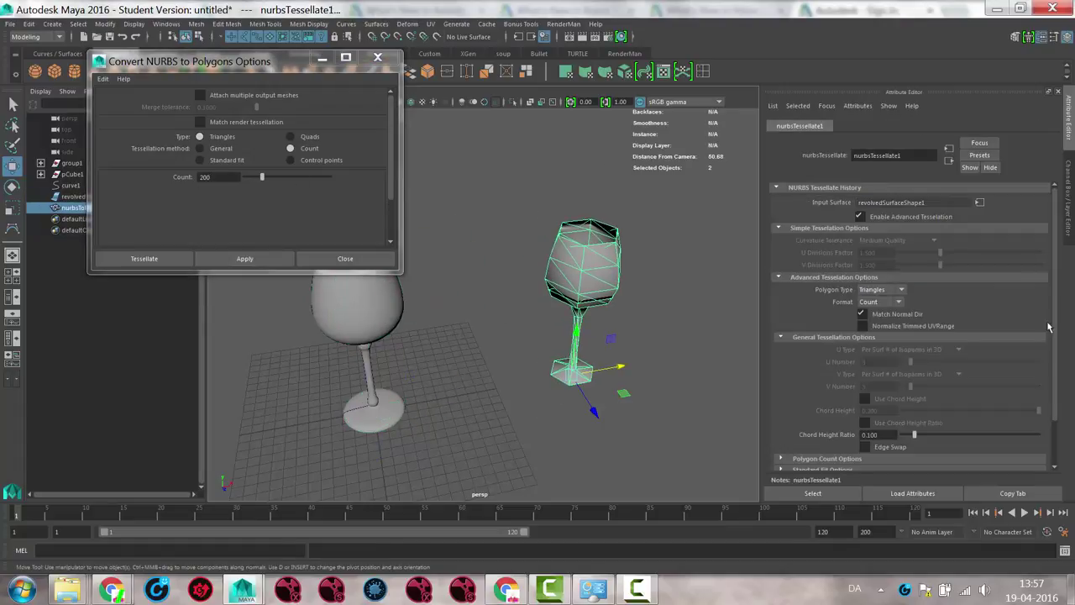
# Raise the polygon count of the count-based tessellation to 681
pyautogui.click(782, 338)
pyautogui.click(782, 349)
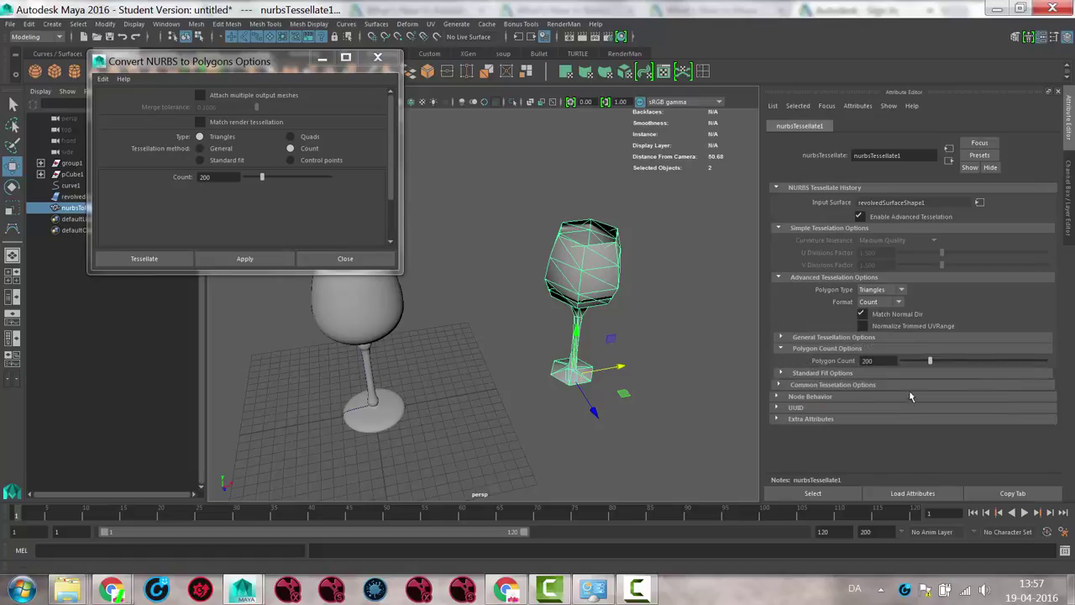
pyautogui.moveTo(927, 360); pyautogui.dragTo(998, 388)
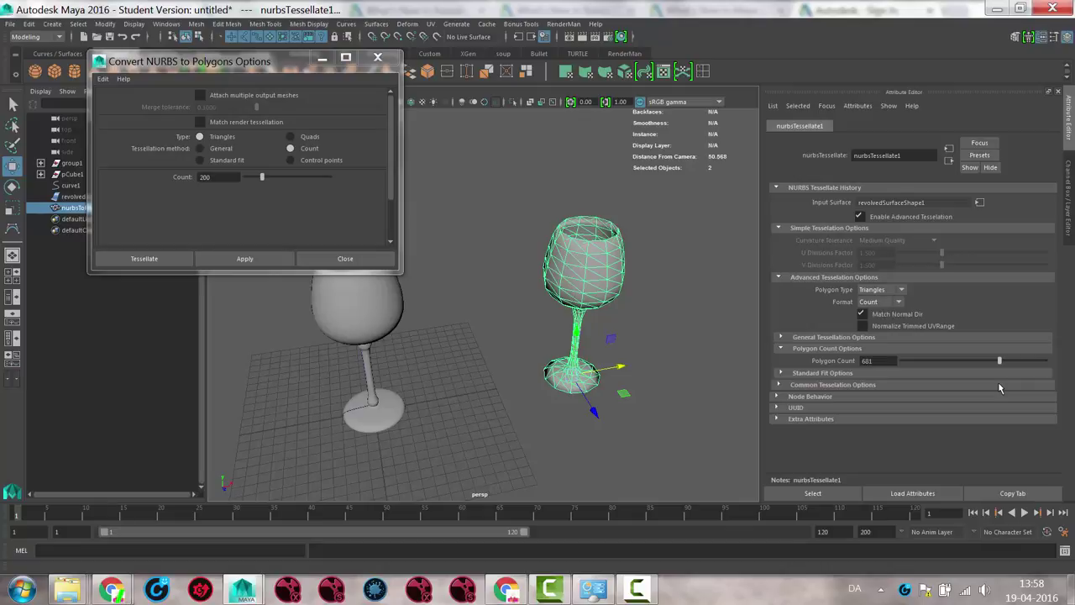
# Delete the count-based polygon copy and set the NURBS glass's conversion method to Control points
pyautogui.click(592, 275)
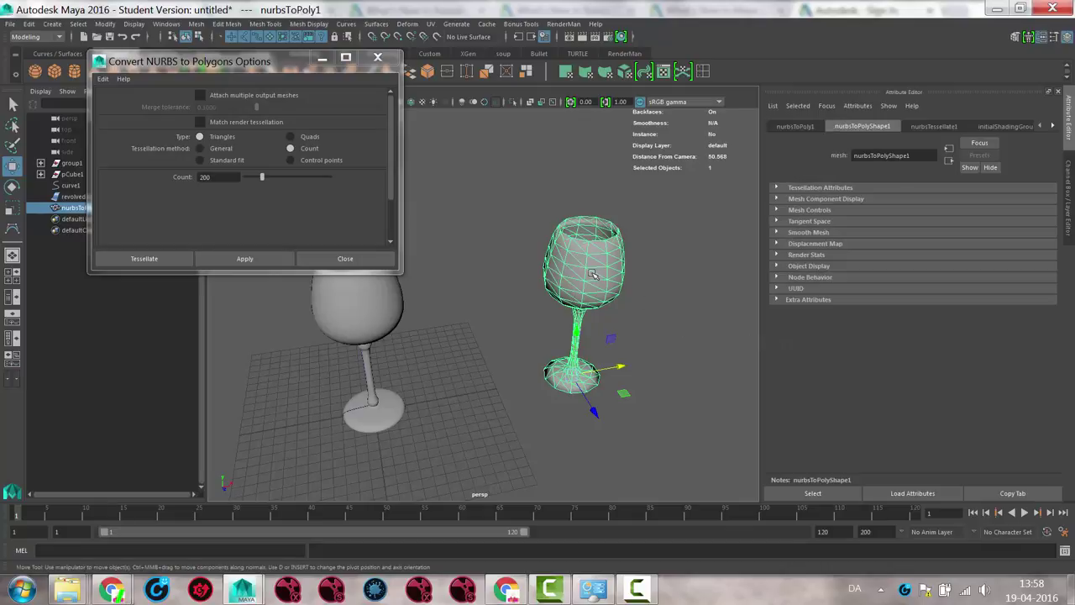
pyautogui.press('Delete')
pyautogui.click(349, 304)
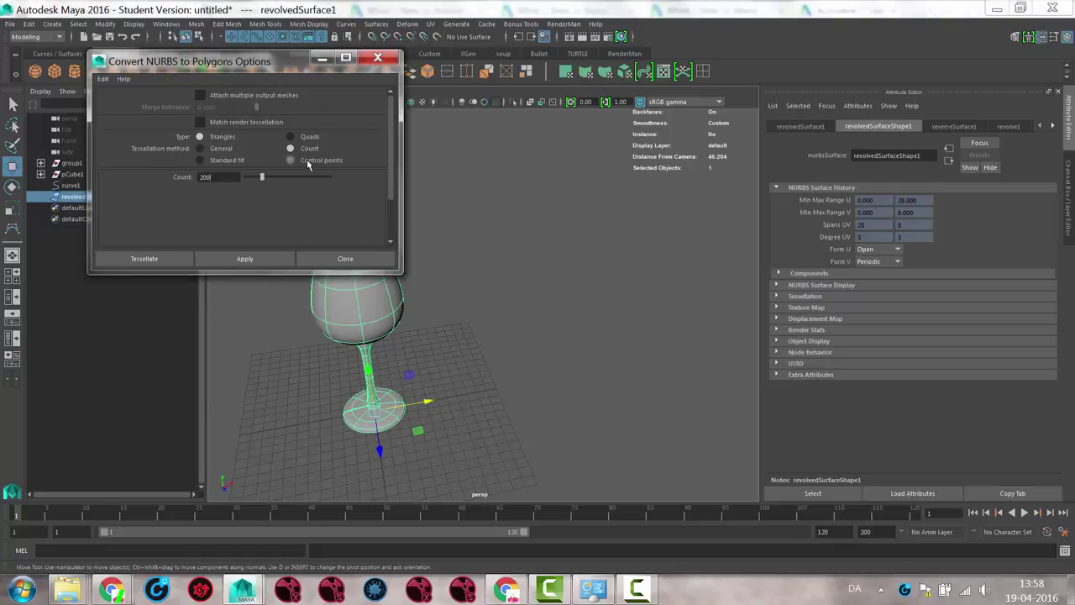
pyautogui.click(312, 161)
pyautogui.click(208, 260)
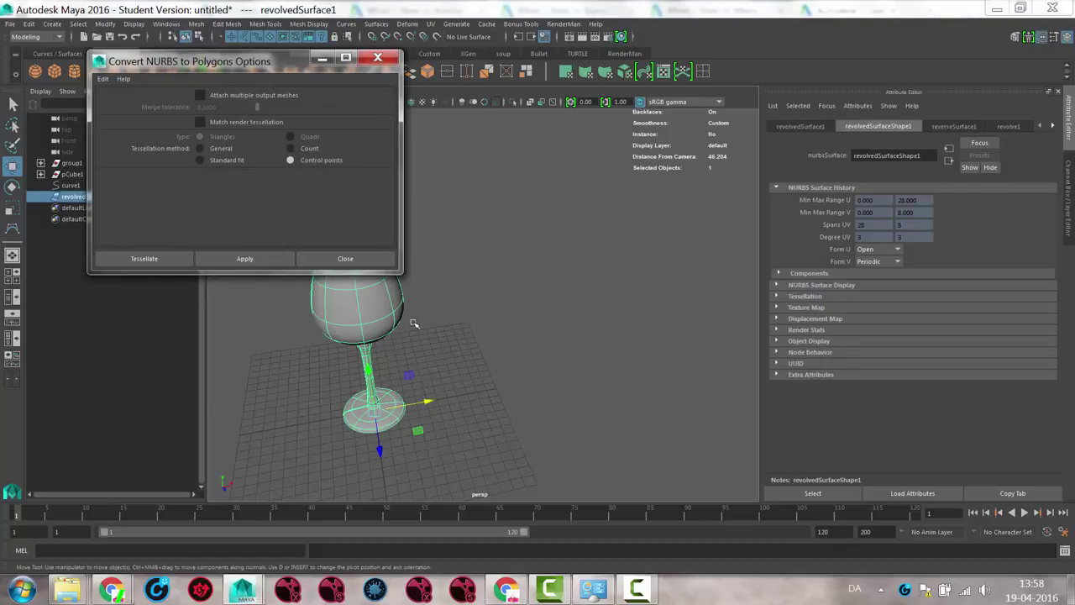
pyautogui.moveTo(254, 61); pyautogui.dragTo(163, 3)
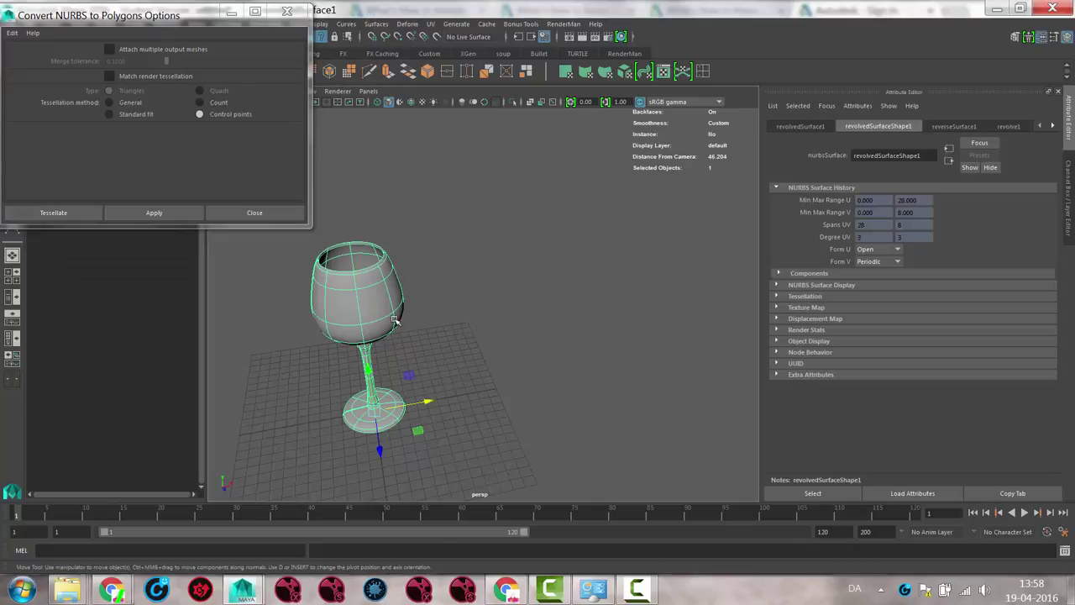
# Examine the control vertices and hull of the NURBS glass and return to object mode
pyautogui.moveTo(395, 305); pyautogui.dragTo(367, 306, button='right')
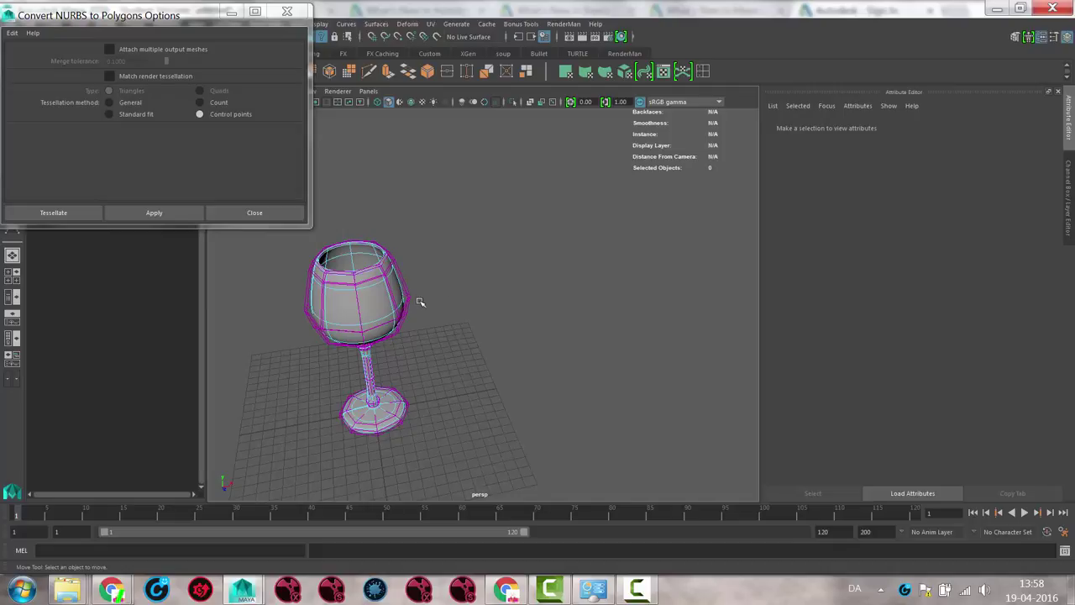
pyautogui.moveTo(371, 304); pyautogui.dragTo(420, 288, button='right')
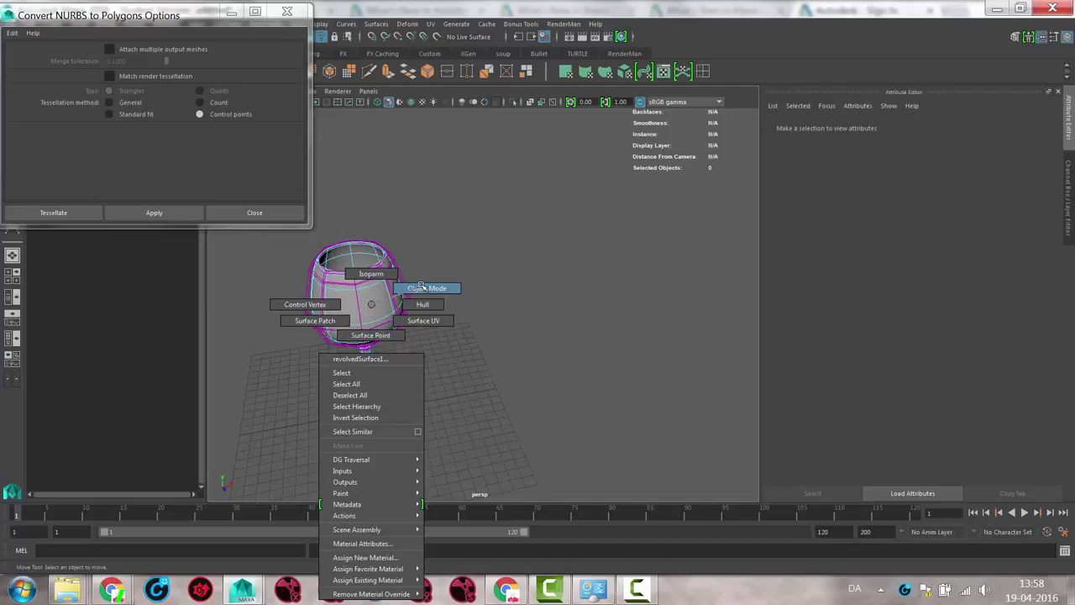
# Convert the NURBS glass to polygons from its control points and move the polygon copy along X beside the original
pyautogui.click(387, 304)
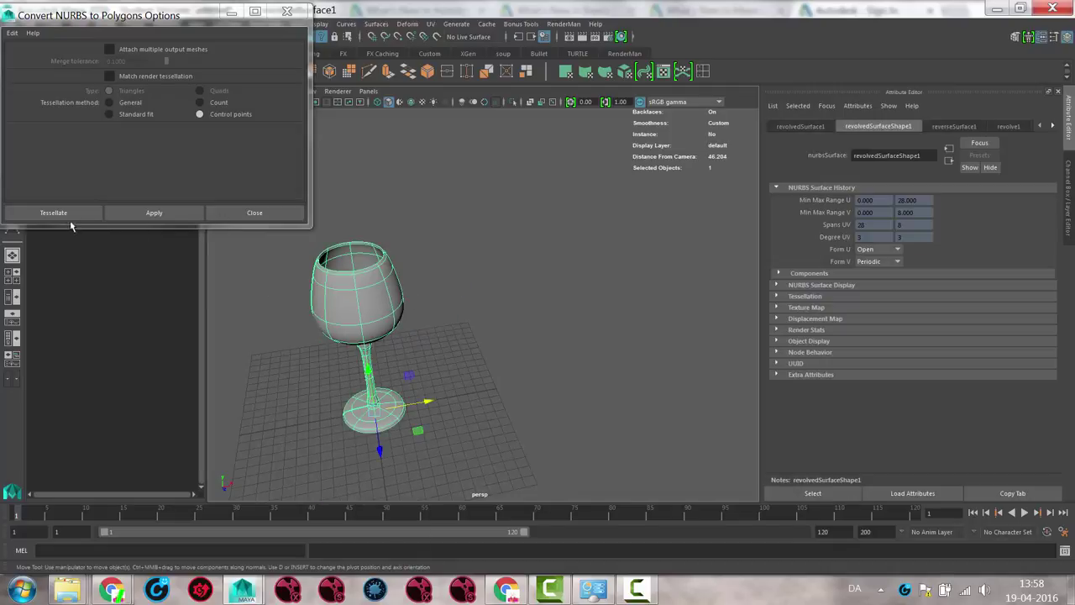
pyautogui.click(154, 213)
pyautogui.moveTo(426, 403); pyautogui.dragTo(609, 370)
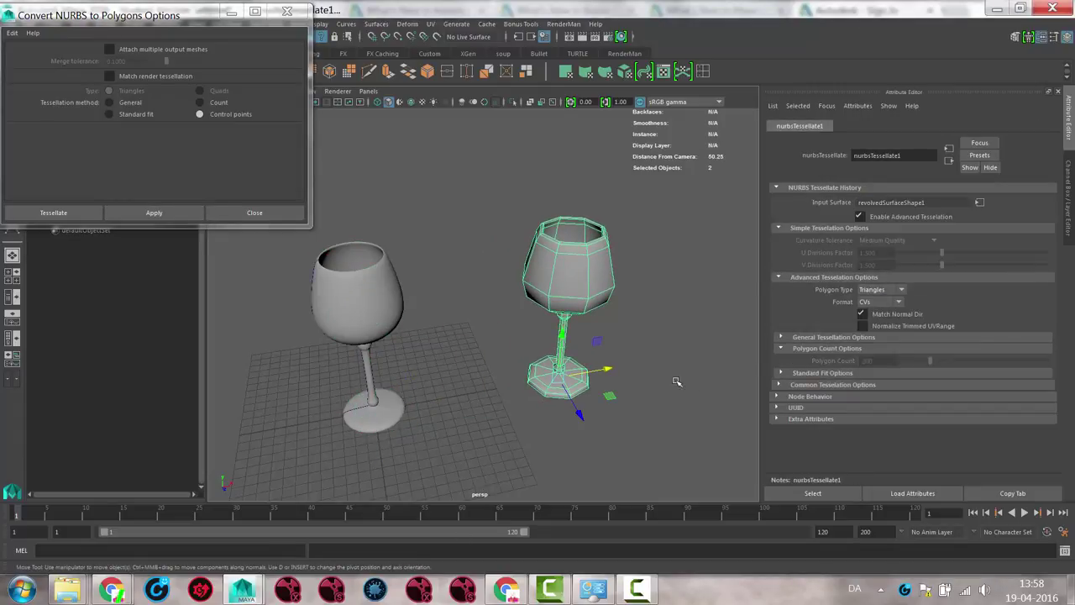
# Compare the polygon copy in smooth preview with the NURBS glass, and return it to unsmoothed display
pyautogui.press('3')
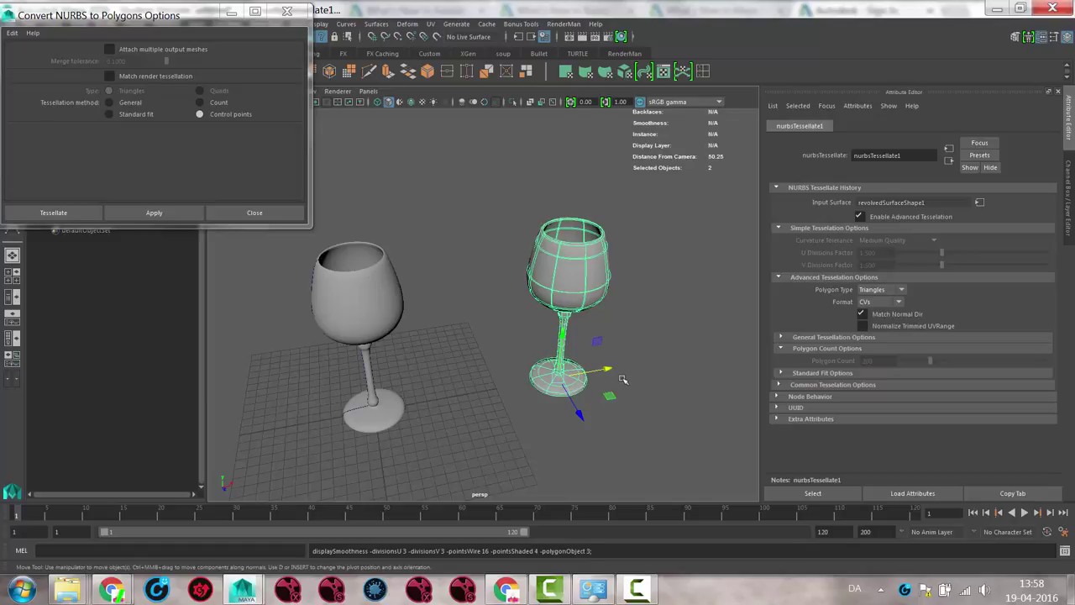
pyautogui.click(531, 431)
pyautogui.keyDown('alt'); pyautogui.moveTo(353, 326); pyautogui.dragTo(504, 336); pyautogui.keyUp('alt')
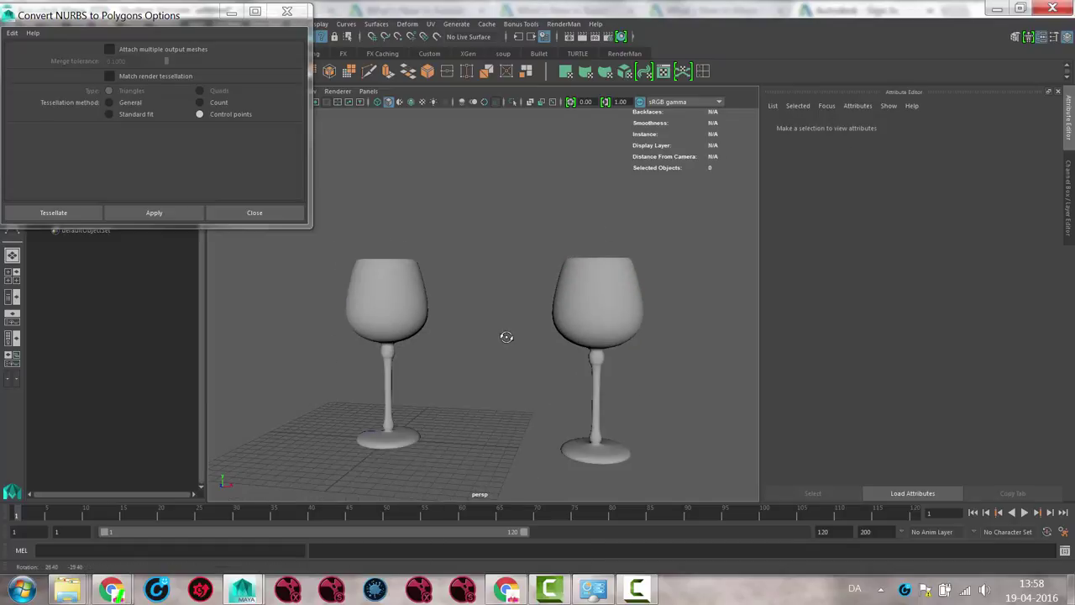
pyautogui.click(604, 312)
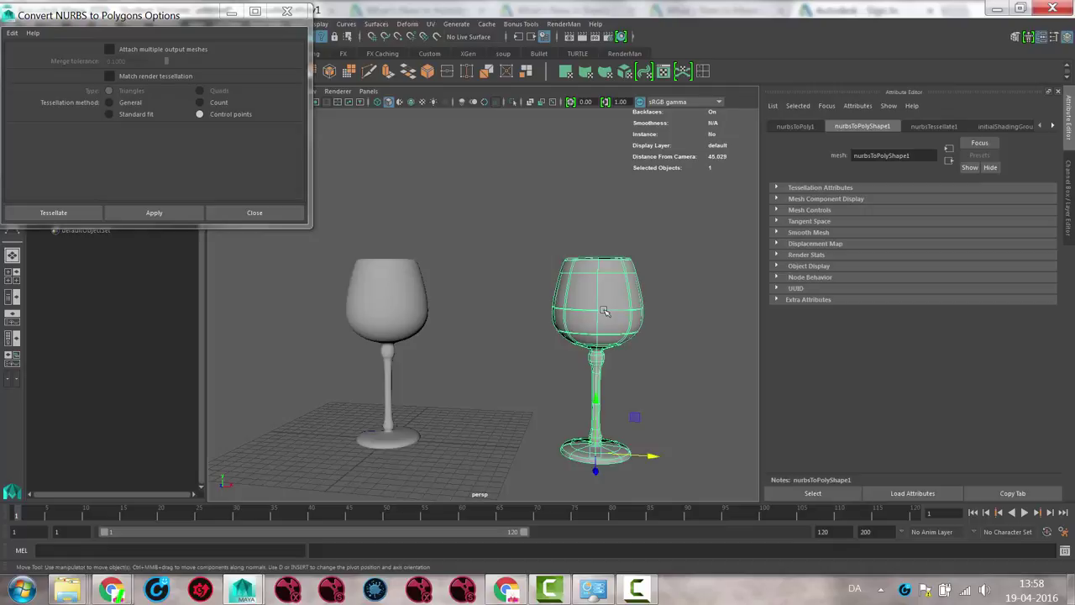
pyautogui.press('1')
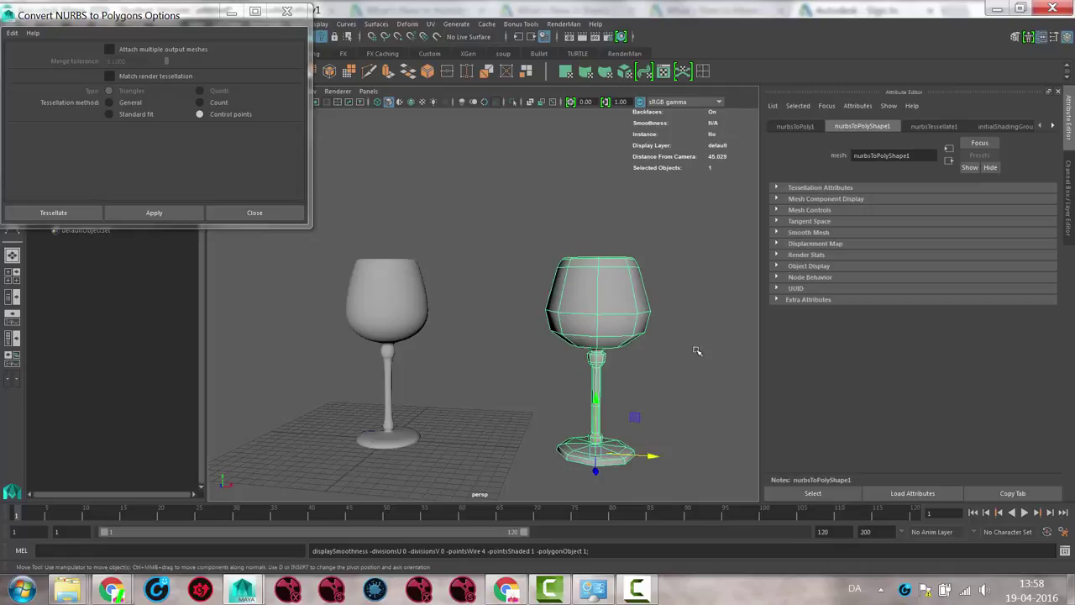
pyautogui.keyDown('alt'); pyautogui.moveTo(703, 356); pyautogui.dragTo(711, 355); pyautogui.keyUp('alt')
pyautogui.click(711, 356)
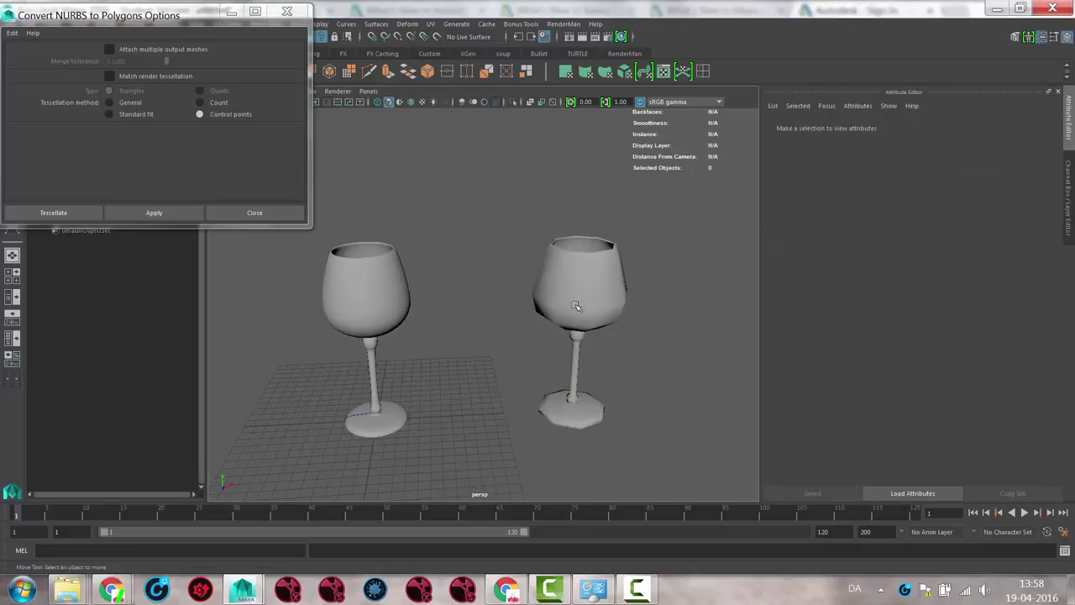
# Try smoothing the polygon glass with one division, and undo the smoothing
pyautogui.click(619, 313)
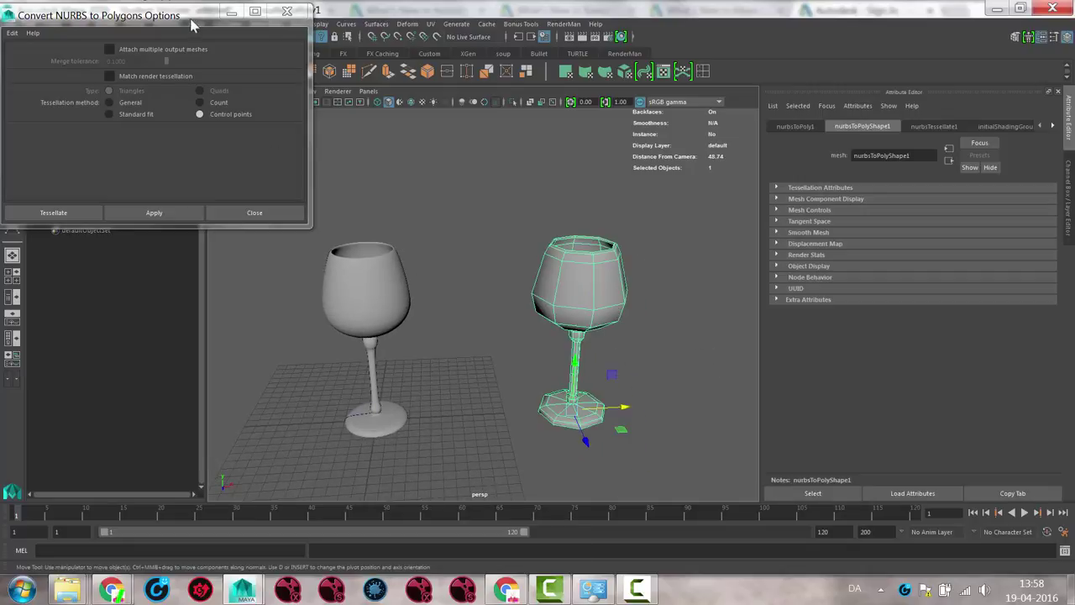
pyautogui.moveTo(192, 16); pyautogui.dragTo(3, 217)
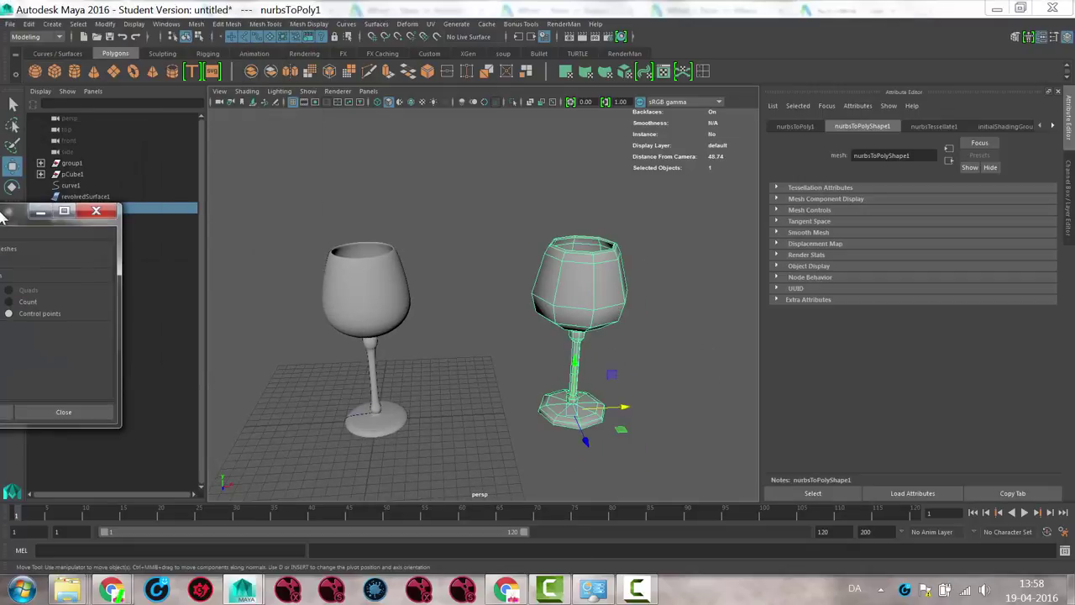
pyautogui.click(310, 71)
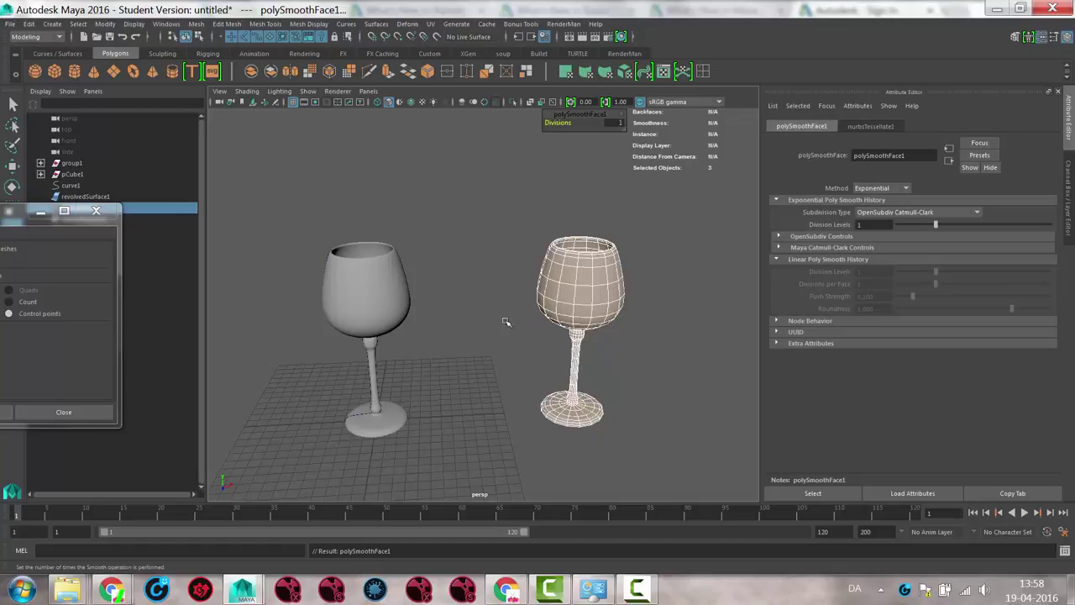
pyautogui.hotkey('ctrl', 'z')
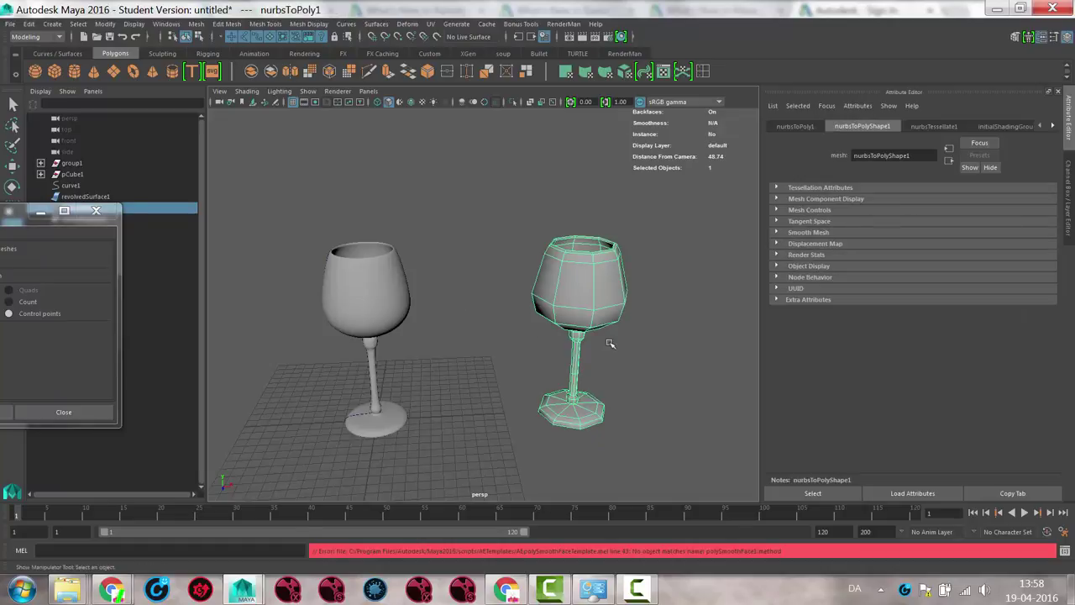
# Show the polygon glass in smooth preview and turn on the Poly Count heads-up display
pyautogui.moveTo(611, 343)
pyautogui.keyDown('alt'); pyautogui.mouseDown()
pyautogui.moveTo(593, 308)
pyautogui.moveTo(610, 305)
pyautogui.moveTo(634, 336)
pyautogui.moveTo(623, 343)
pyautogui.mouseUp(); pyautogui.keyUp('alt')
pyautogui.click(603, 334)
pyautogui.click(559, 287)
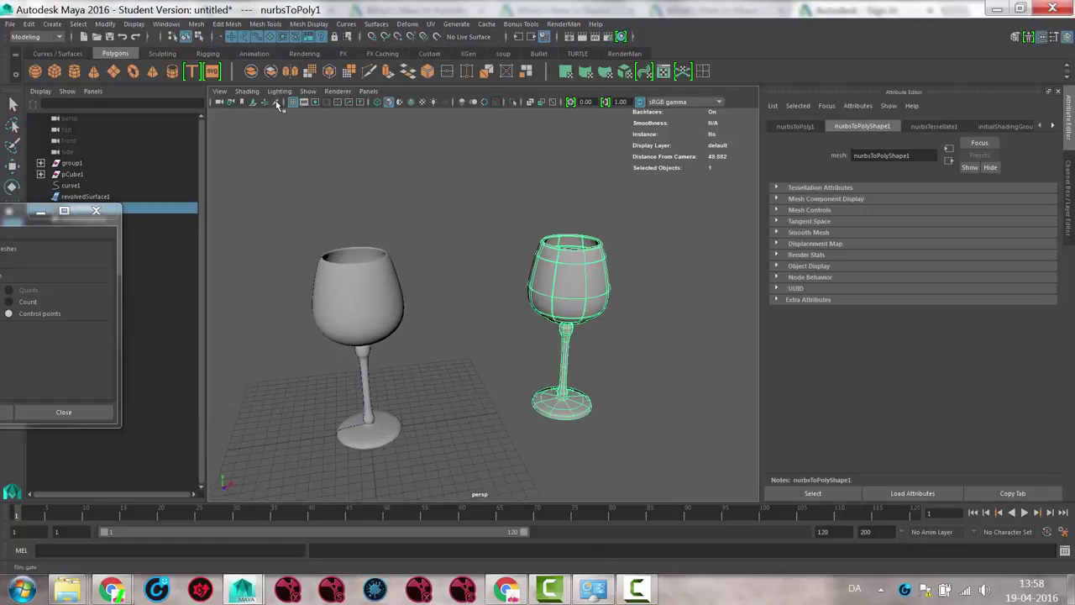
pyautogui.click(133, 24)
pyautogui.moveTo(148, 66)
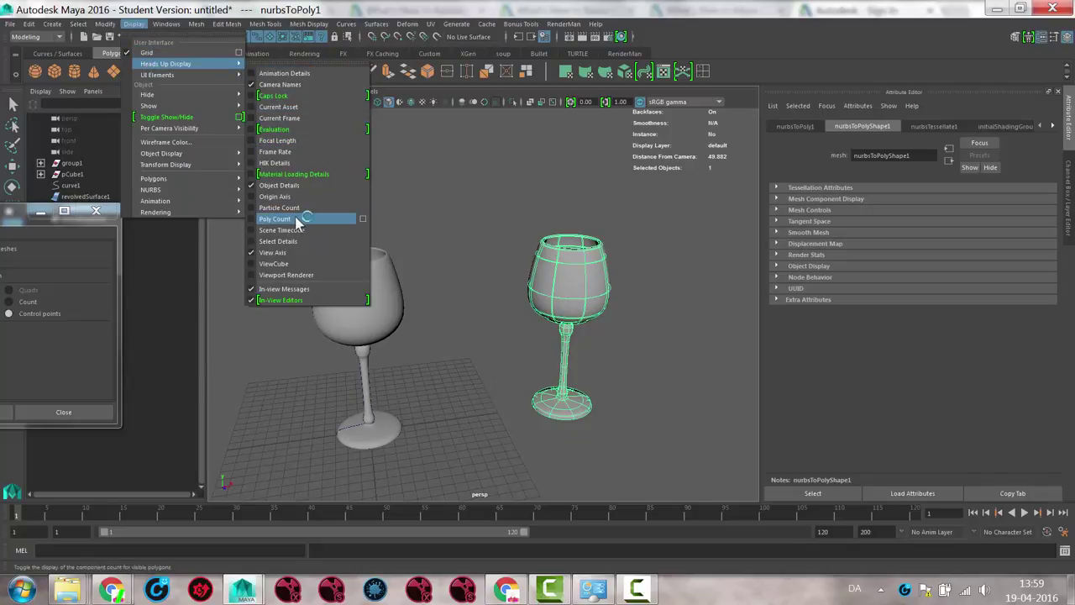
pyautogui.click(277, 218)
# Compare the polygon glass's component counts between unsmoothed display and smooth preview, leaving smooth preview on
pyautogui.click(610, 290)
pyautogui.click(563, 289)
pyautogui.press('1')
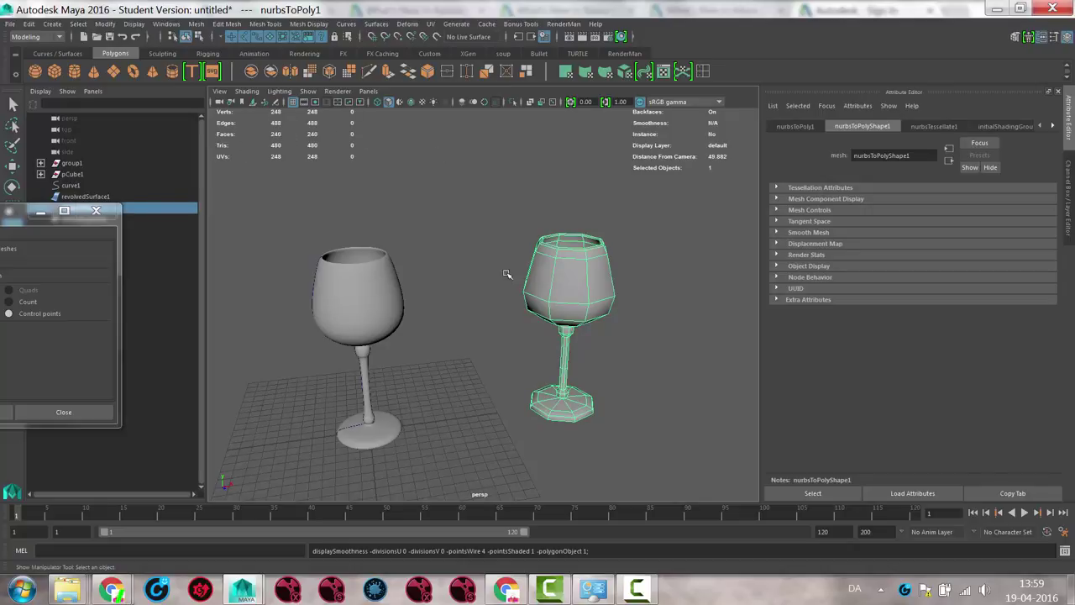
pyautogui.press('3')
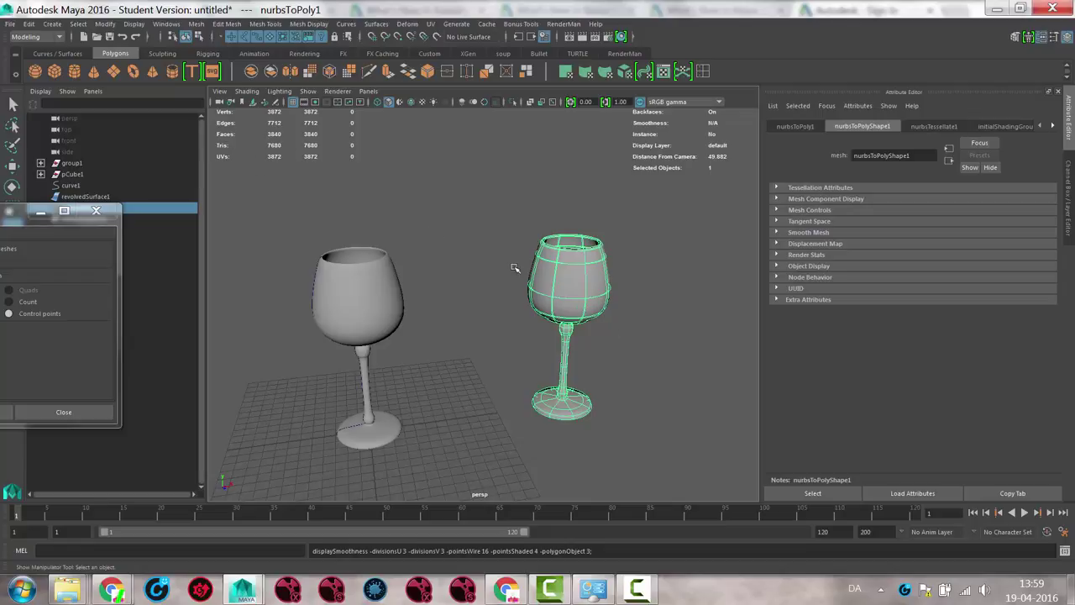
pyautogui.moveTo(628, 339)
pyautogui.keyDown('alt'); pyautogui.mouseDown()
pyautogui.moveTo(619, 331)
pyautogui.moveTo(644, 326)
pyautogui.mouseUp(); pyautogui.keyUp('alt')
pyautogui.keyDown('alt'); pyautogui.moveTo(644, 326); pyautogui.dragTo(578, 327, button='right'); pyautogui.keyUp('alt')
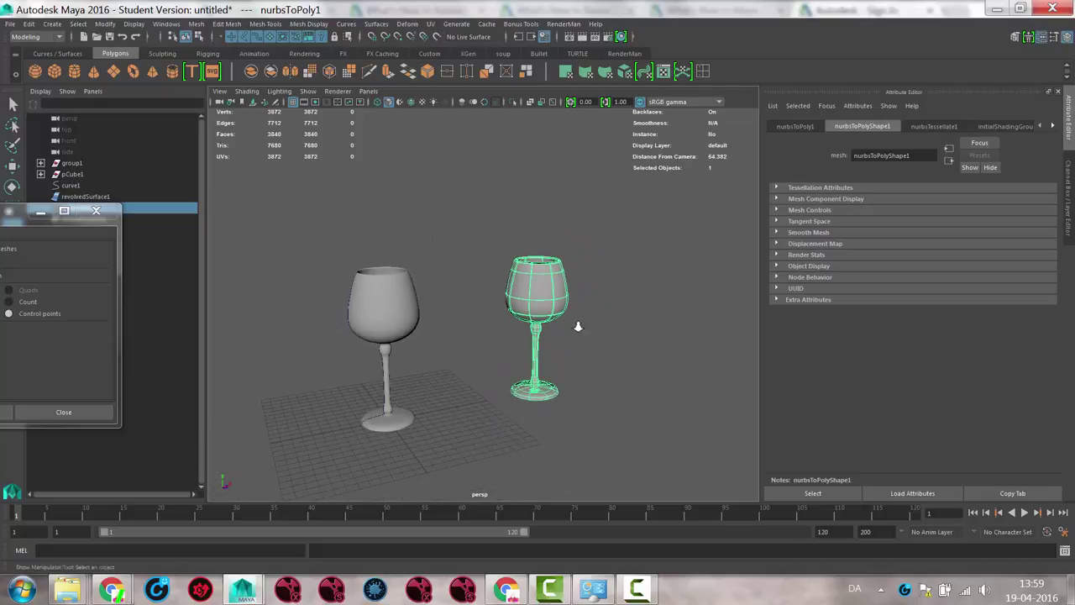
pyautogui.keyDown('alt'); pyautogui.moveTo(556, 305); pyautogui.dragTo(539, 313); pyautogui.keyUp('alt')
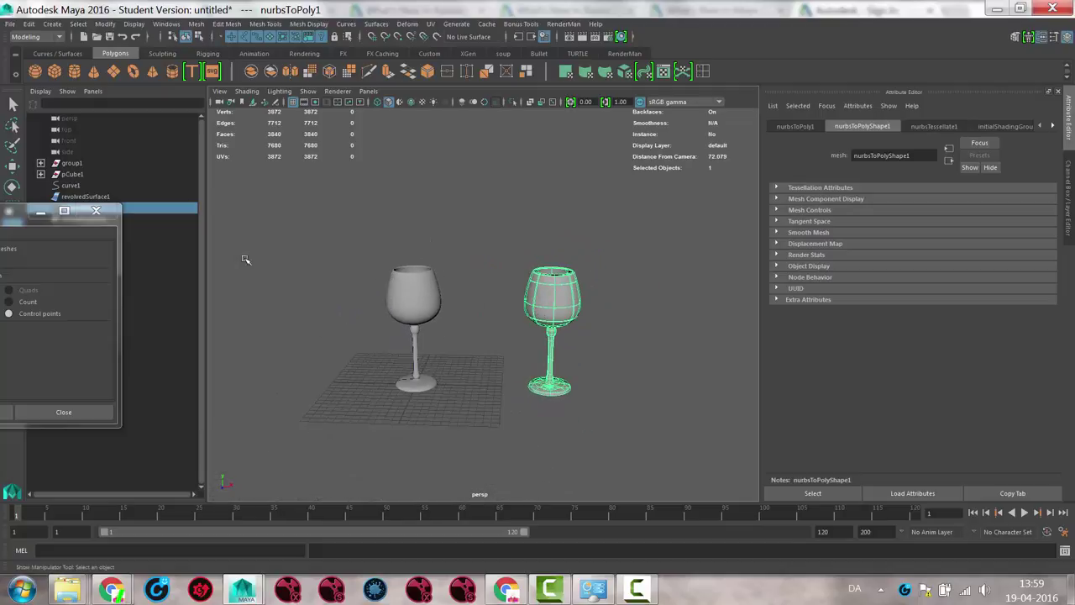
# Try rotating the profile curve of the NURBS glass, and undo the change
pyautogui.moveTo(27, 214); pyautogui.dragTo(238, 232)
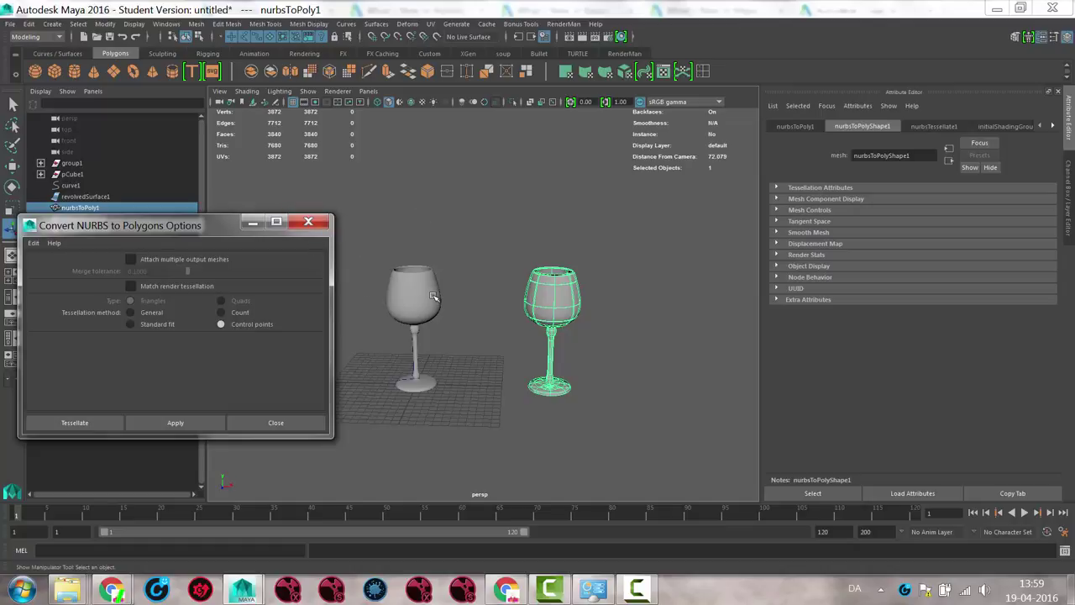
pyautogui.keyDown('alt'); pyautogui.moveTo(422, 312); pyautogui.dragTo(559, 324, button='right'); pyautogui.keyUp('alt')
pyautogui.keyDown('alt'); pyautogui.moveTo(379, 348); pyautogui.dragTo(512, 314, button='middle'); pyautogui.keyUp('alt')
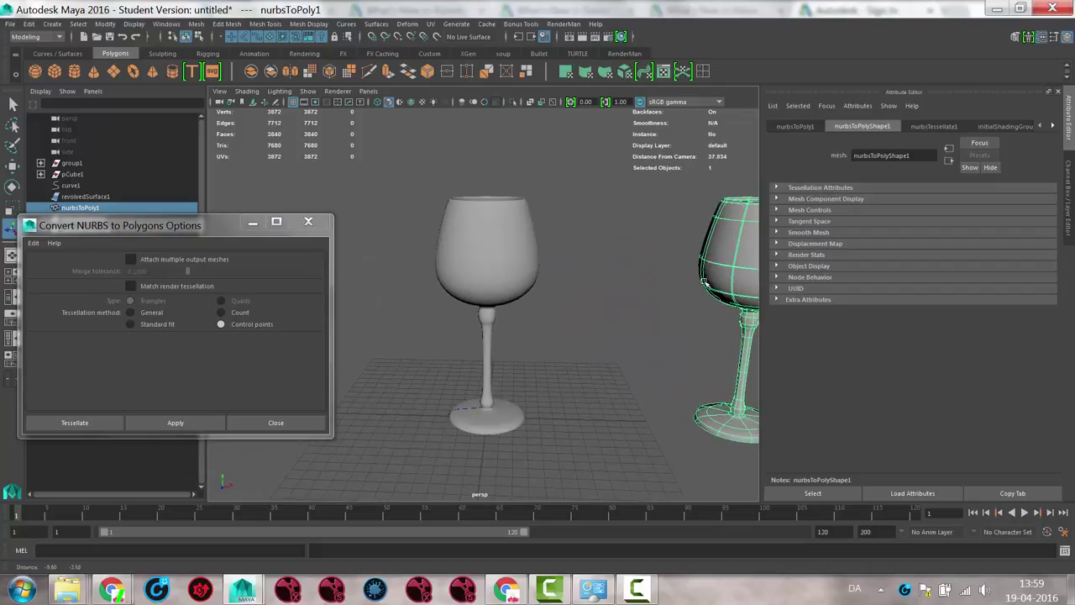
pyautogui.click(484, 335)
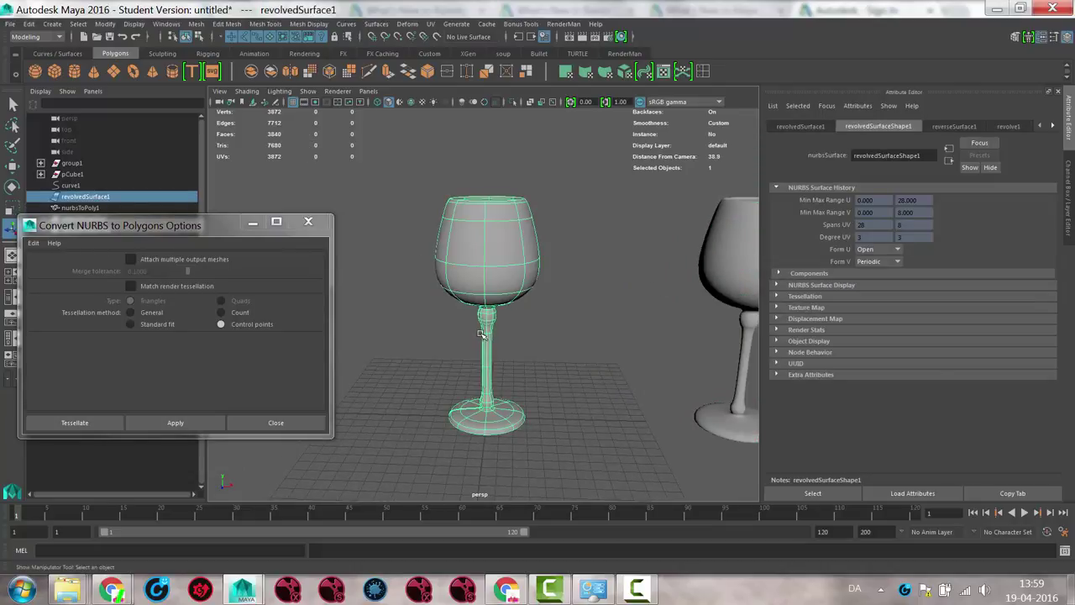
pyautogui.click(486, 343)
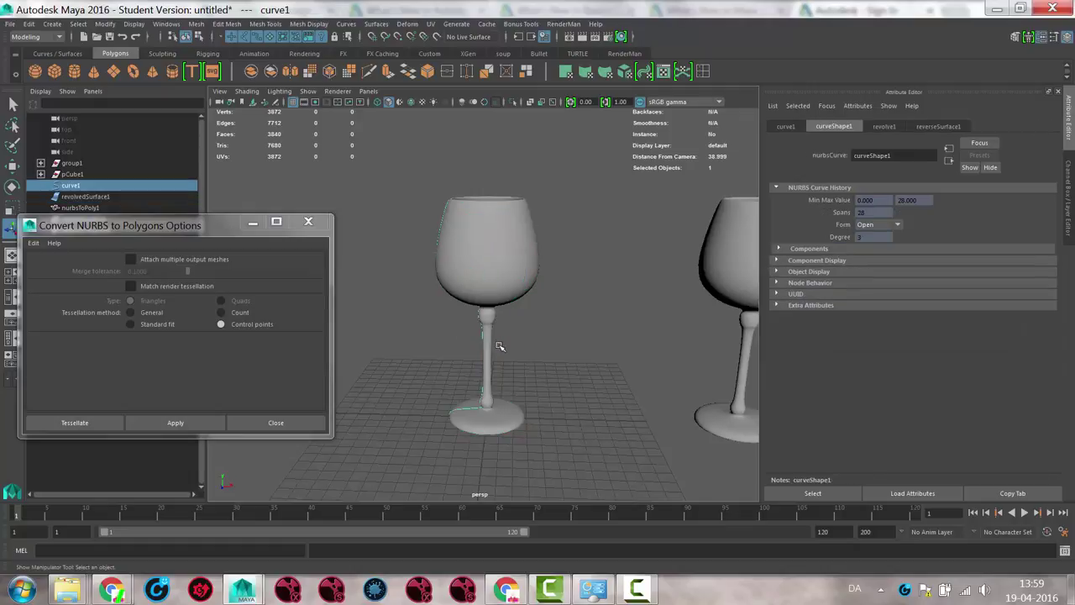
pyautogui.press('e')
pyautogui.moveTo(501, 395); pyautogui.dragTo(386, 365)
pyautogui.hotkey('ctrl', 'z')
pyautogui.hotkey('ctrl', 'z')
pyautogui.hotkey('ctrl', 'z')
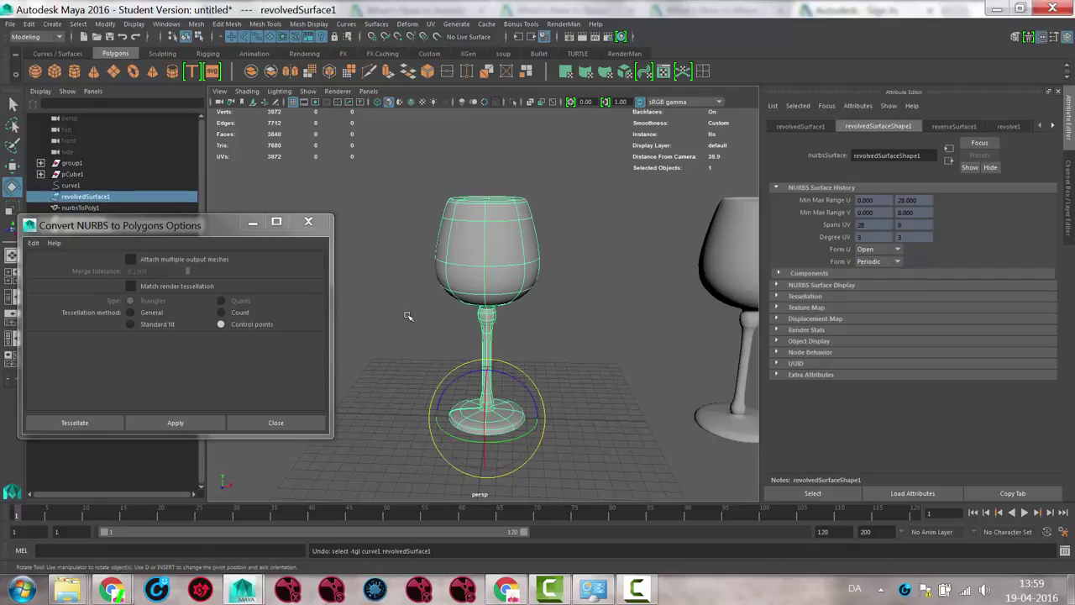
# Delete the NURBS glass together with its profile curve, and close the NURBS to polygons conversion options
pyautogui.click(635, 349)
pyautogui.moveTo(407, 180); pyautogui.dragTo(554, 458)
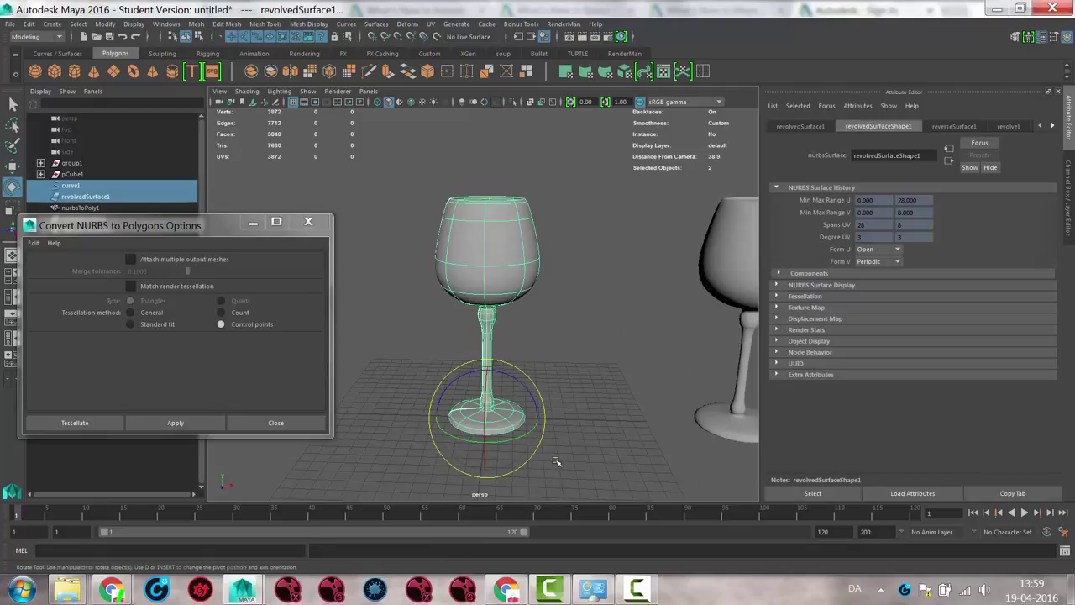
pyautogui.press('Delete')
pyautogui.click(375, 24)
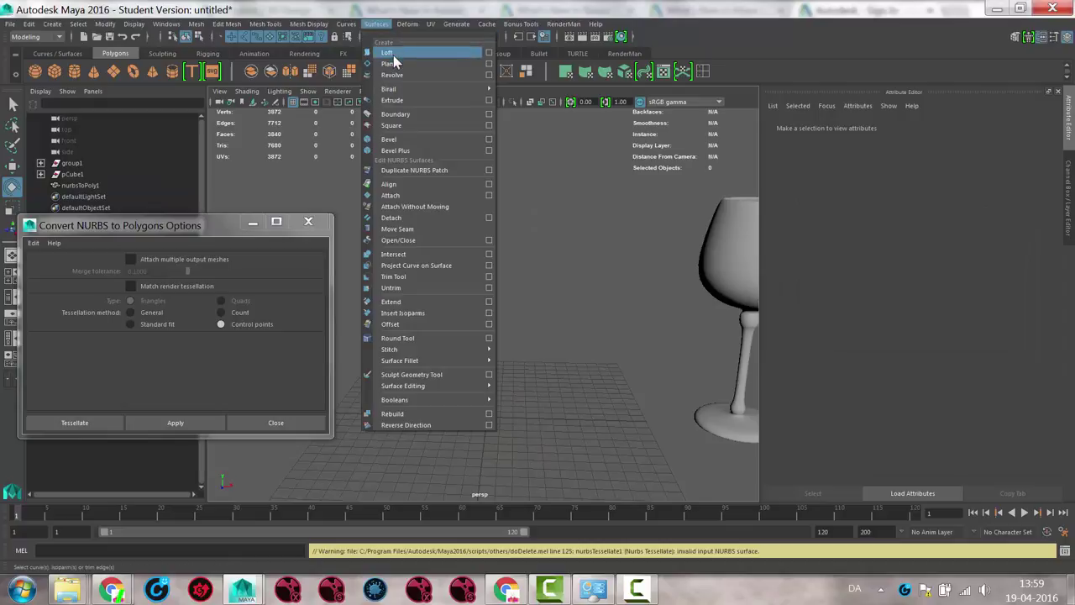
pyautogui.click(310, 225)
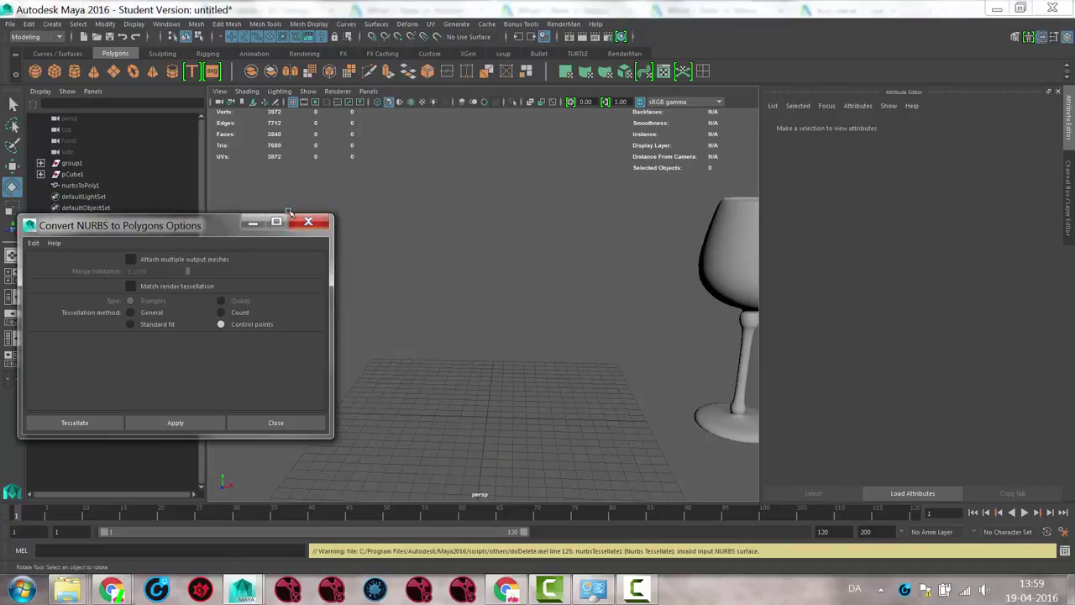
pyautogui.keyDown('alt'); pyautogui.moveTo(322, 228); pyautogui.dragTo(480, 206); pyautogui.keyUp('alt')
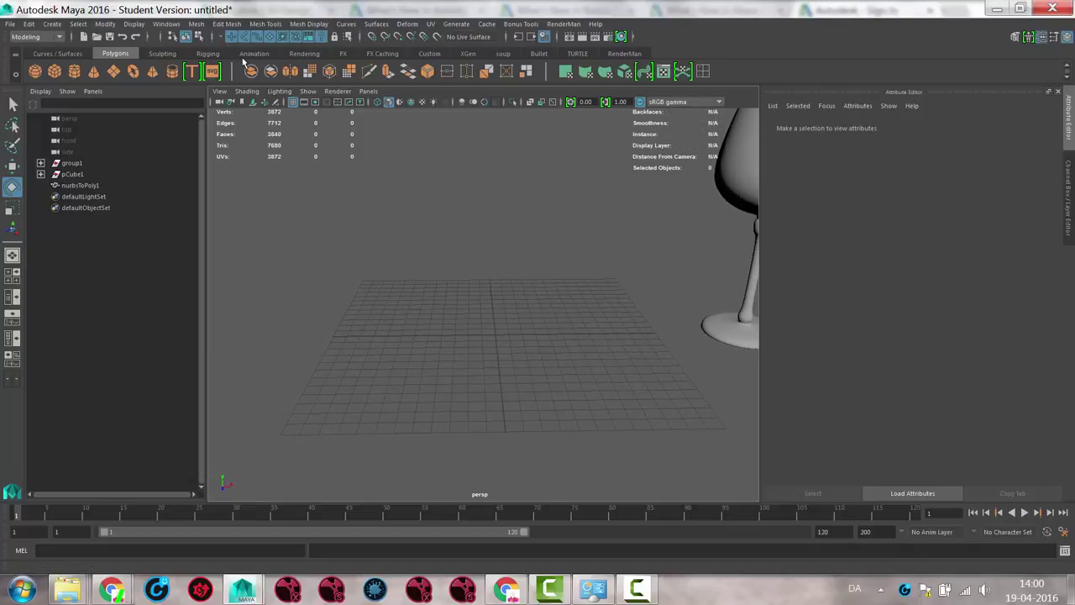
# Draw a gently waving curve across the back of the grid with the CV Curve Tool, using six control vertices
pyautogui.click(51, 24)
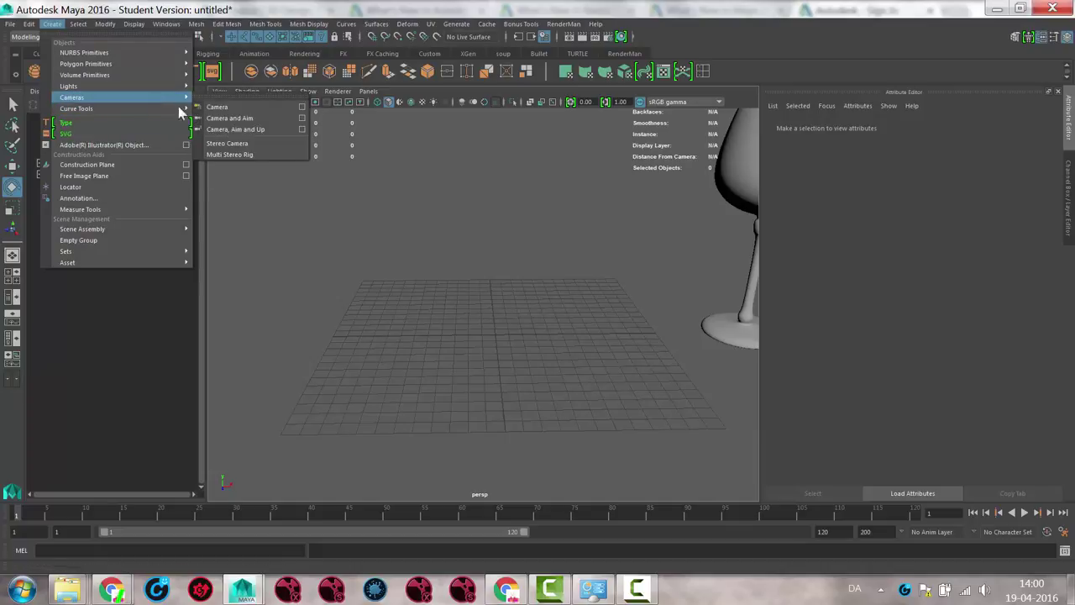
pyautogui.moveTo(180, 108)
pyautogui.click(223, 119)
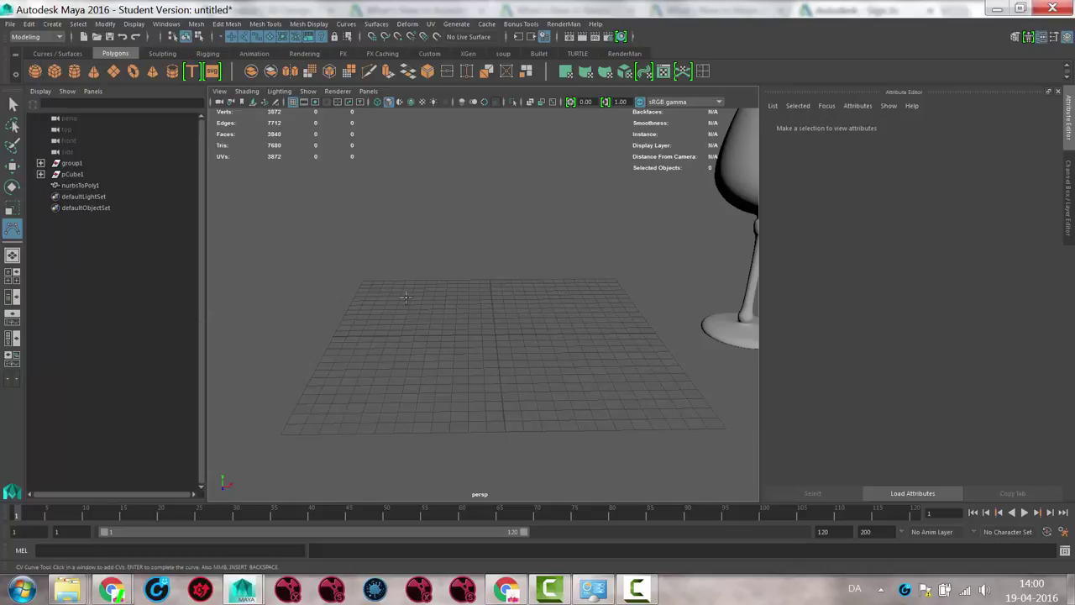
pyautogui.click(399, 293)
pyautogui.click(471, 298)
pyautogui.click(518, 293)
pyautogui.click(582, 311)
pyautogui.click(599, 311)
pyautogui.click(616, 294)
pyautogui.press('e')
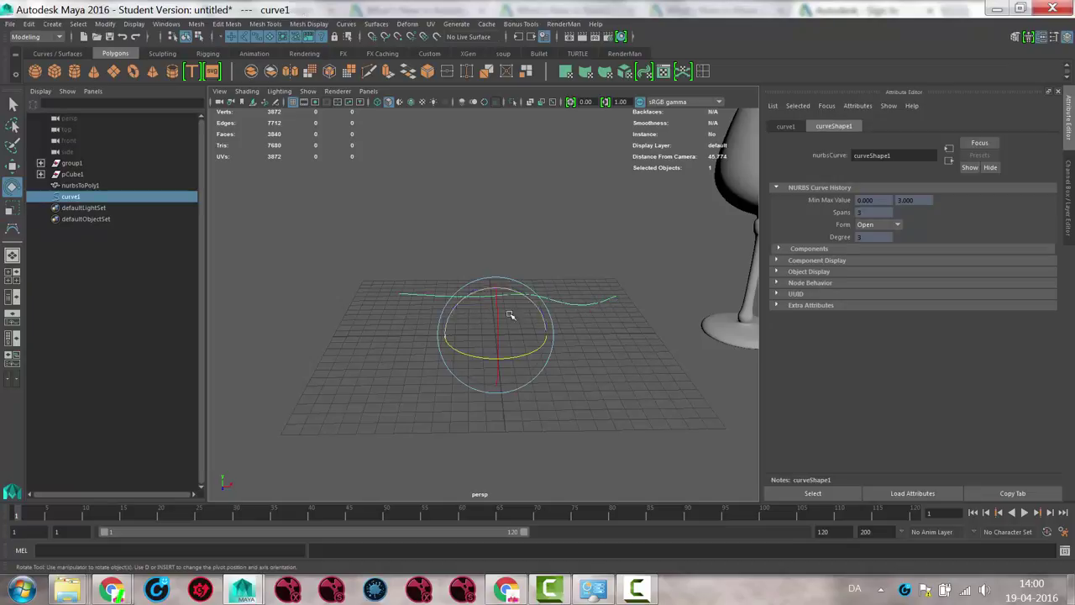
# Draw a second wavy CV curve across the front of the grid, roughly parallel to the back one
pyautogui.press('y')
pyautogui.click(370, 390)
pyautogui.click(489, 393)
pyautogui.click(575, 413)
pyautogui.click(612, 423)
pyautogui.click(672, 379)
pyautogui.click(675, 378)
pyautogui.press('Return')
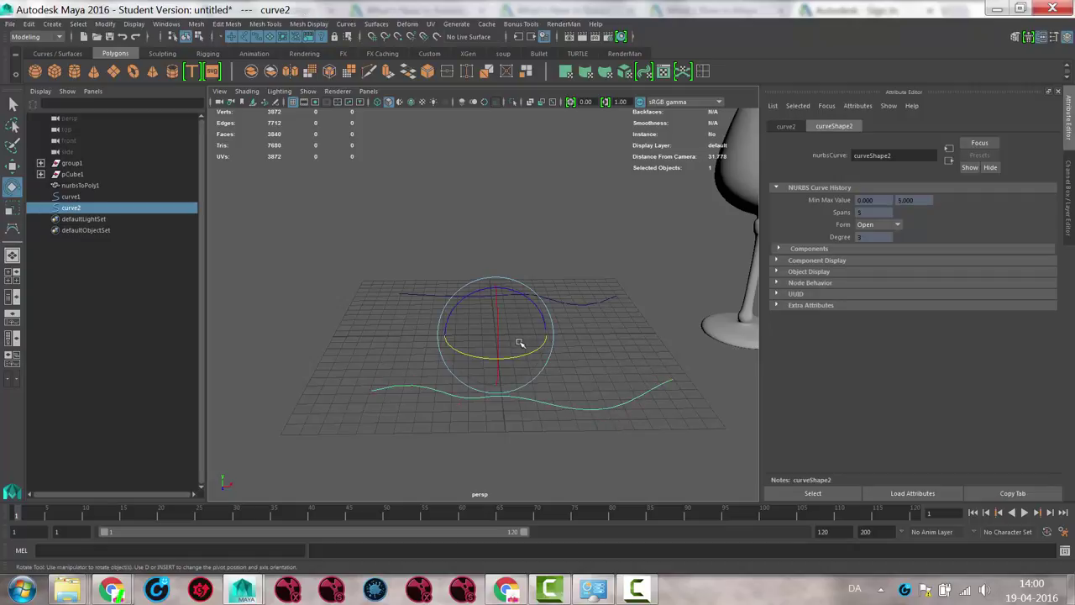
# Draw a third wavy CV curve across the middle of the grid, between the front and back curves
pyautogui.press('y')
pyautogui.click(393, 333)
pyautogui.click(445, 340)
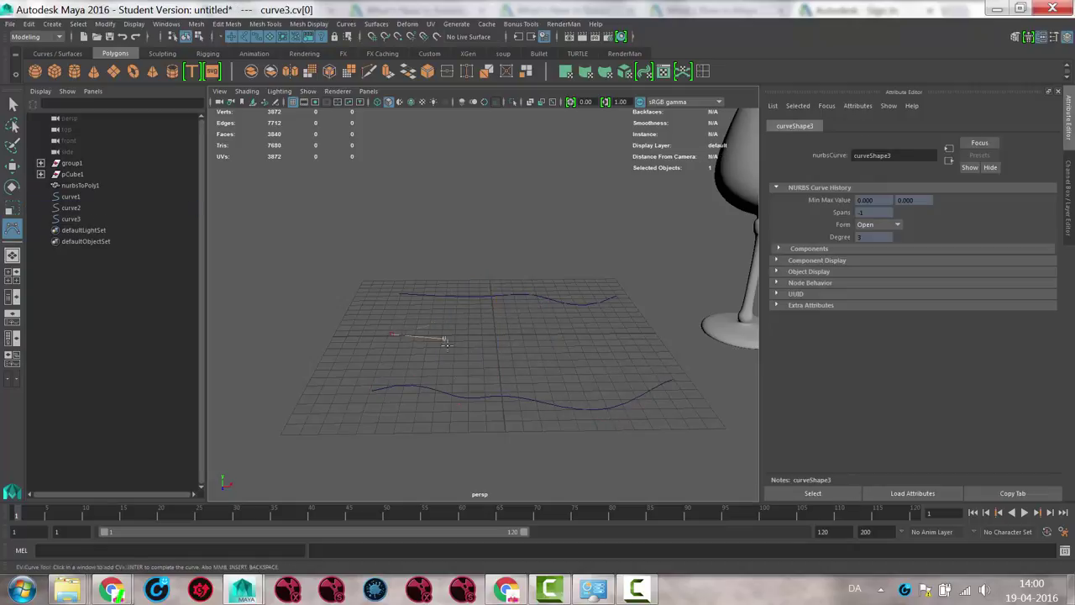
pyautogui.click(493, 337)
pyautogui.click(506, 325)
pyautogui.click(528, 340)
pyautogui.click(568, 368)
pyautogui.click(605, 329)
pyautogui.click(646, 326)
pyautogui.press('e')
# Raise the middle curve above the grid and lift the control vertices of its far half higher
pyautogui.keyDown('alt'); pyautogui.moveTo(426, 410); pyautogui.dragTo(455, 409); pyautogui.keyUp('alt')
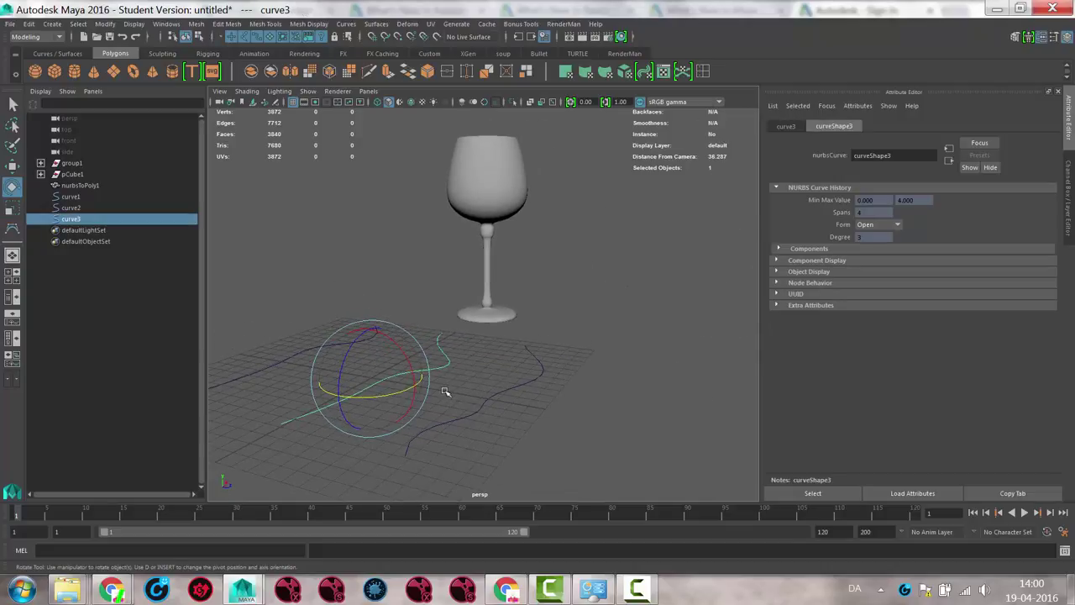
pyautogui.press('w')
pyautogui.moveTo(443, 387); pyautogui.dragTo(449, 336, button='middle')
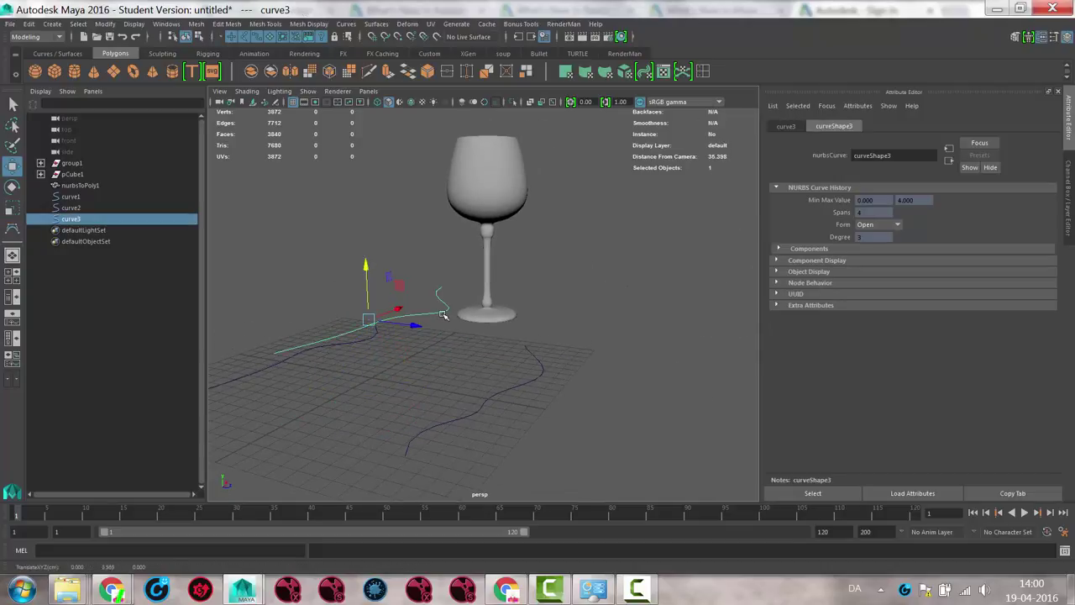
pyautogui.moveTo(442, 314); pyautogui.dragTo(382, 310, button='right')
pyautogui.moveTo(391, 281); pyautogui.dragTo(473, 328)
pyautogui.moveTo(450, 262); pyautogui.dragTo(445, 226)
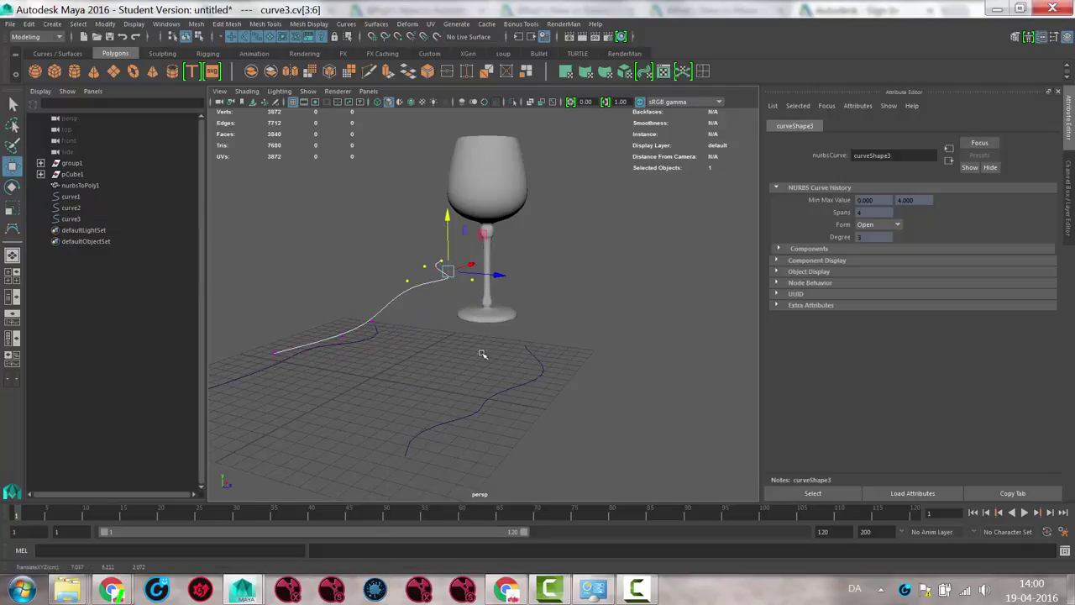
# Reshape the front curve by moving control vertices near its middle upward, and return to object mode
pyautogui.click(502, 397)
pyautogui.moveTo(498, 394); pyautogui.dragTo(446, 322, button='right')
pyautogui.moveTo(469, 369); pyautogui.dragTo(525, 427)
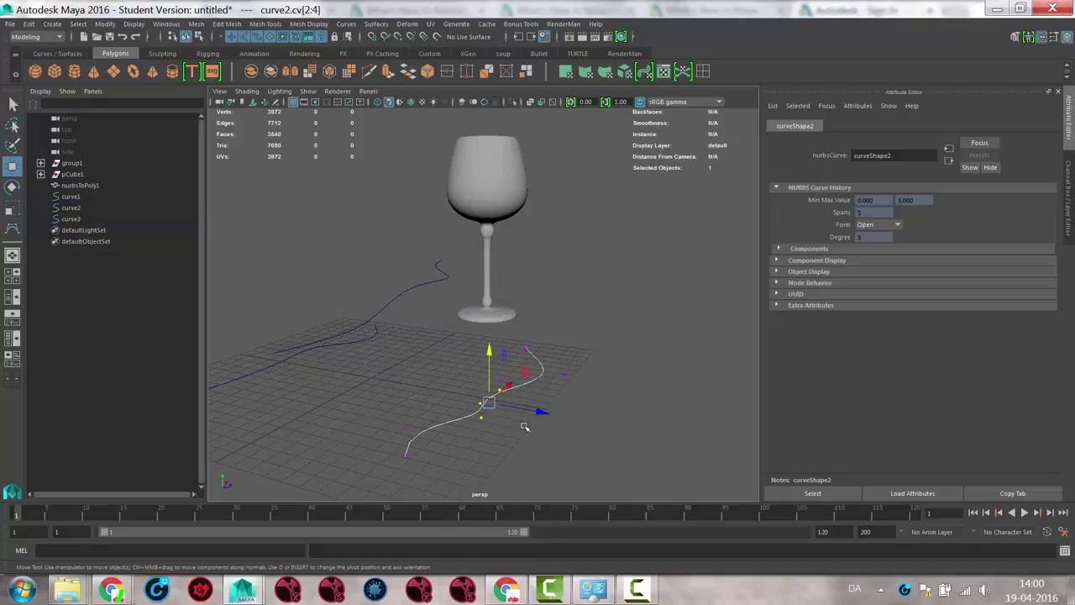
pyautogui.click(487, 343)
pyautogui.moveTo(474, 395); pyautogui.dragTo(498, 417)
pyautogui.moveTo(477, 356); pyautogui.dragTo(473, 334)
pyautogui.moveTo(463, 411); pyautogui.dragTo(516, 305, button='right')
# Loft a surface through the front, middle and back curves, selected in that order
pyautogui.click(466, 426)
pyautogui.click(470, 433)
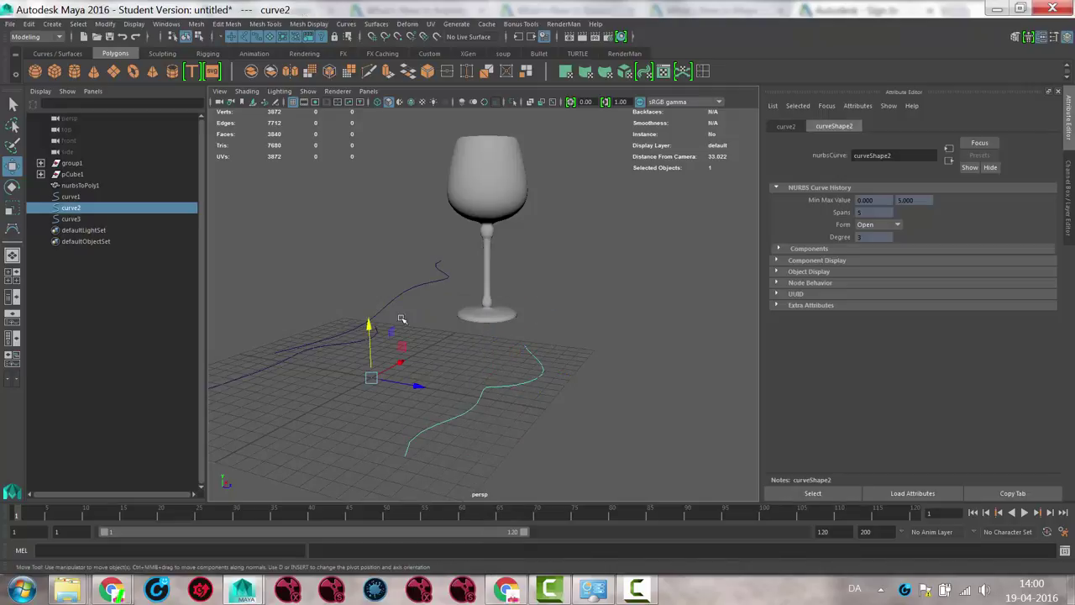
pyautogui.keyDown('shift'); pyautogui.moveTo(418, 295); pyautogui.dragTo(424, 336); pyautogui.keyUp('shift')
pyautogui.keyDown('shift'); pyautogui.moveTo(247, 353); pyautogui.dragTo(251, 424); pyautogui.keyUp('shift')
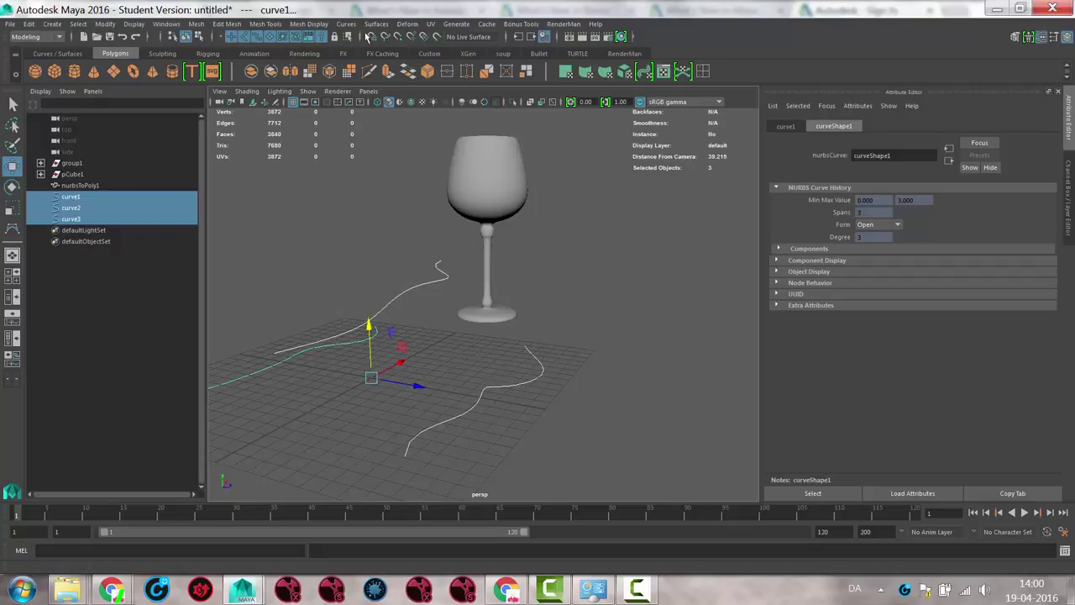
pyautogui.click(377, 23)
pyautogui.click(384, 47)
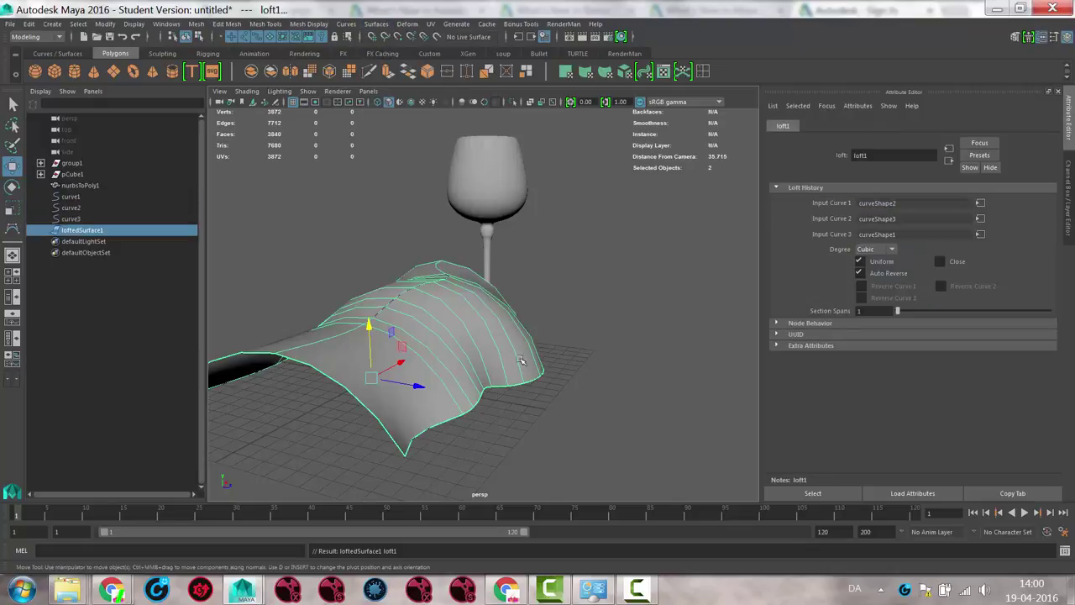
# Examine the lofted surface from several angles and close up, and select the surface alone
pyautogui.keyDown('alt'); pyautogui.moveTo(315, 324); pyautogui.dragTo(441, 266); pyautogui.keyUp('alt')
pyautogui.keyDown('alt'); pyautogui.moveTo(442, 266); pyautogui.dragTo(345, 269, button='right'); pyautogui.keyUp('alt')
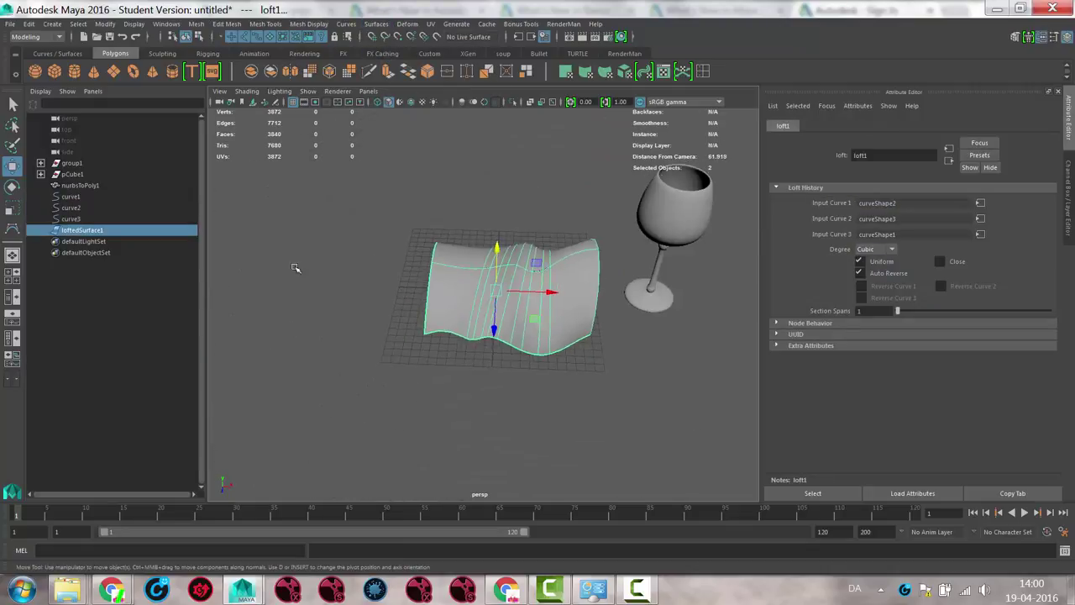
pyautogui.moveTo(345, 269)
pyautogui.keyDown('alt'); pyautogui.mouseDown()
pyautogui.moveTo(472, 245)
pyautogui.moveTo(359, 285)
pyautogui.mouseUp(); pyautogui.keyUp('alt')
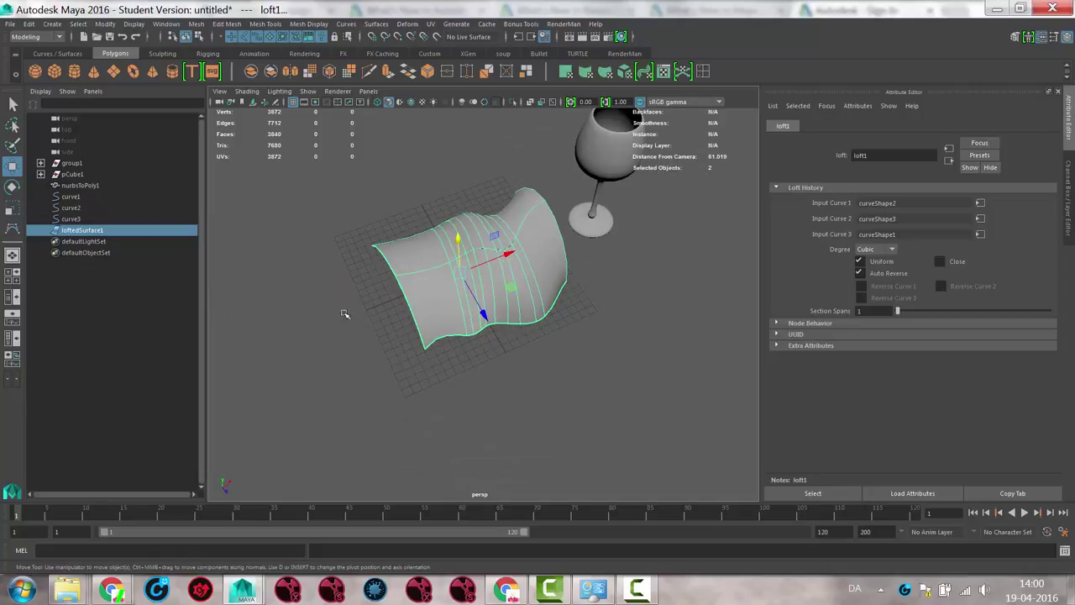
pyautogui.keyDown('alt'); pyautogui.moveTo(376, 315); pyautogui.dragTo(372, 293); pyautogui.keyUp('alt')
pyautogui.keyDown('alt'); pyautogui.moveTo(372, 294); pyautogui.dragTo(653, 369, button='right'); pyautogui.keyUp('alt')
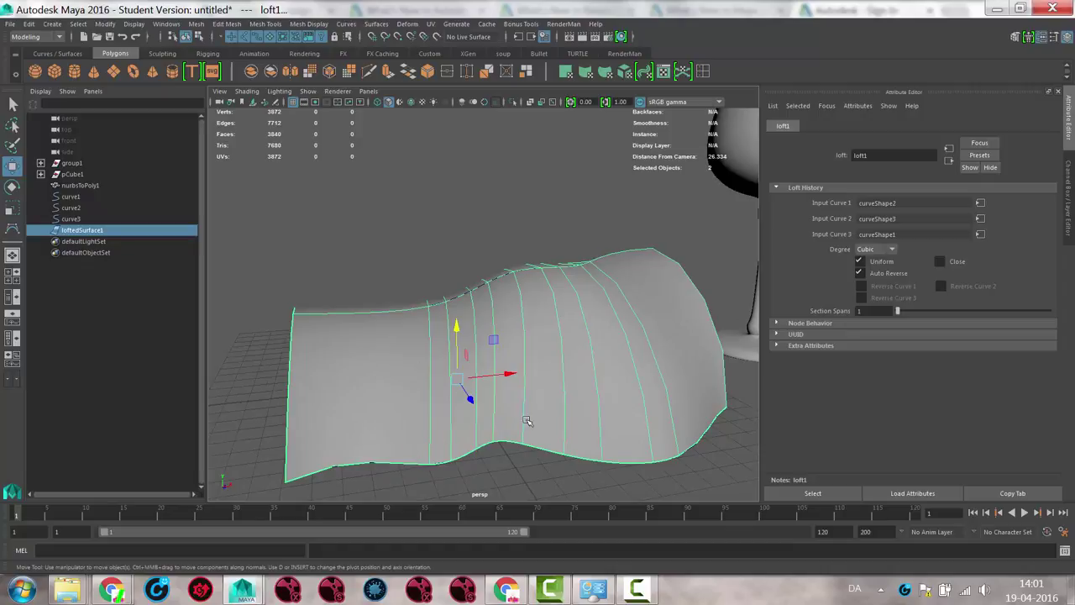
pyautogui.keyDown('alt'); pyautogui.moveTo(453, 413); pyautogui.dragTo(514, 358); pyautogui.keyUp('alt')
pyautogui.click(519, 354)
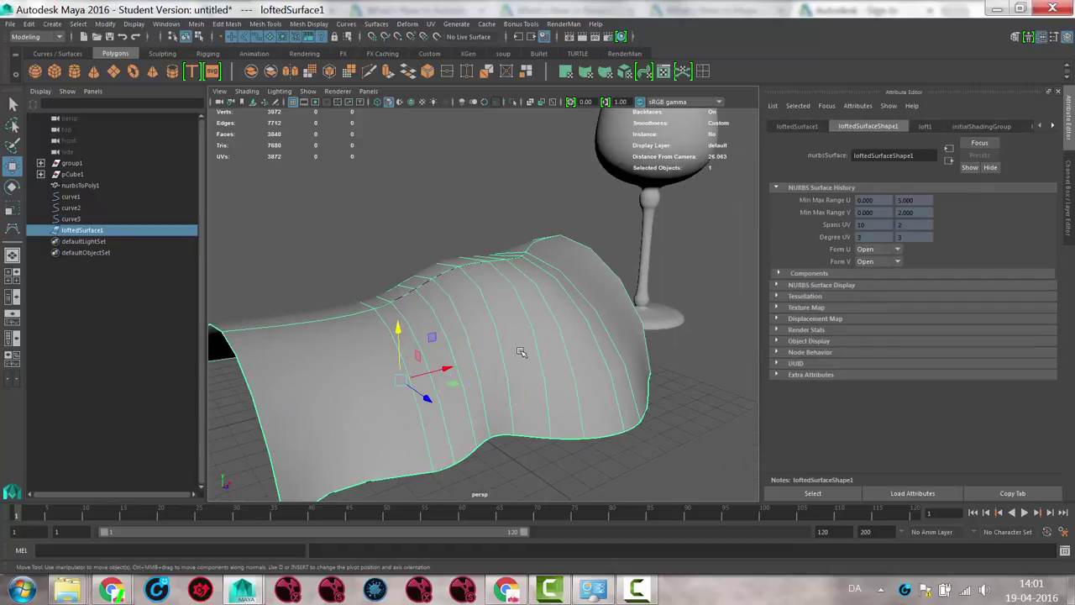
# Delete the lofted surface, keeping the three curves
pyautogui.press('Delete')
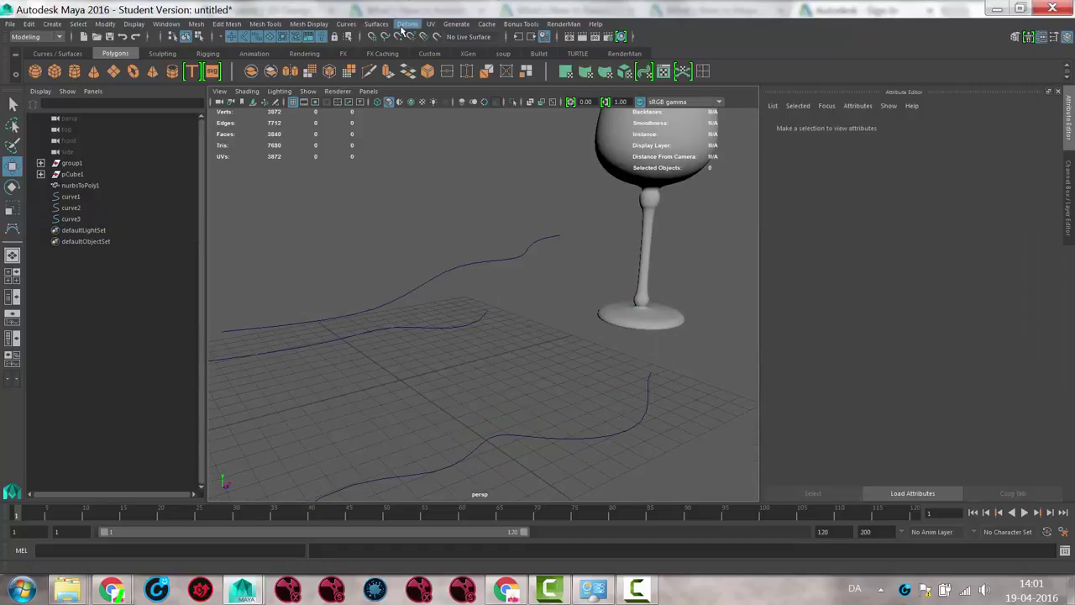
pyautogui.click(377, 23)
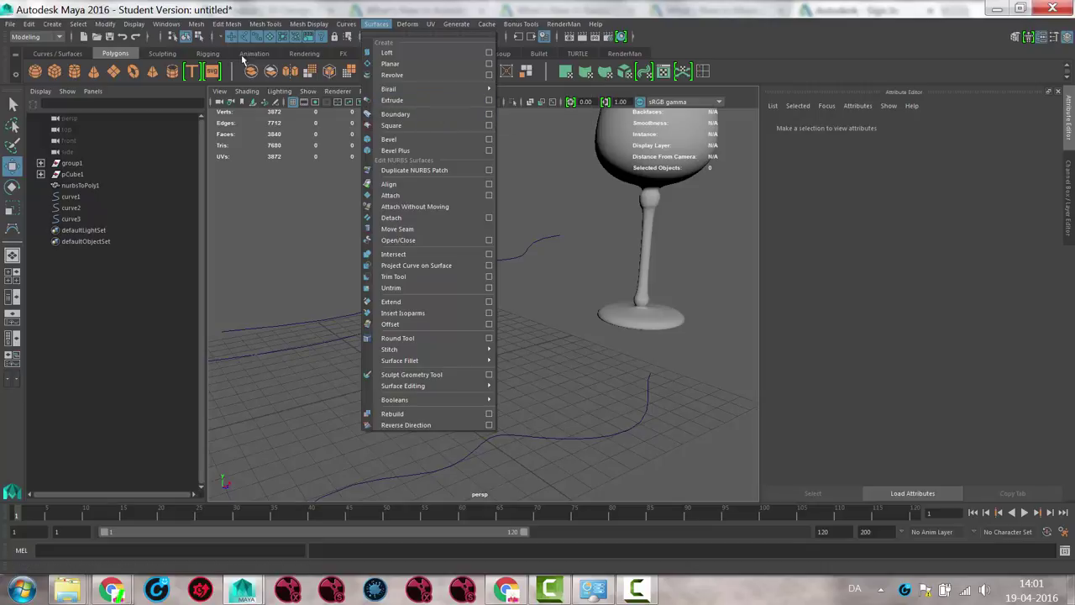
pyautogui.click(585, 189)
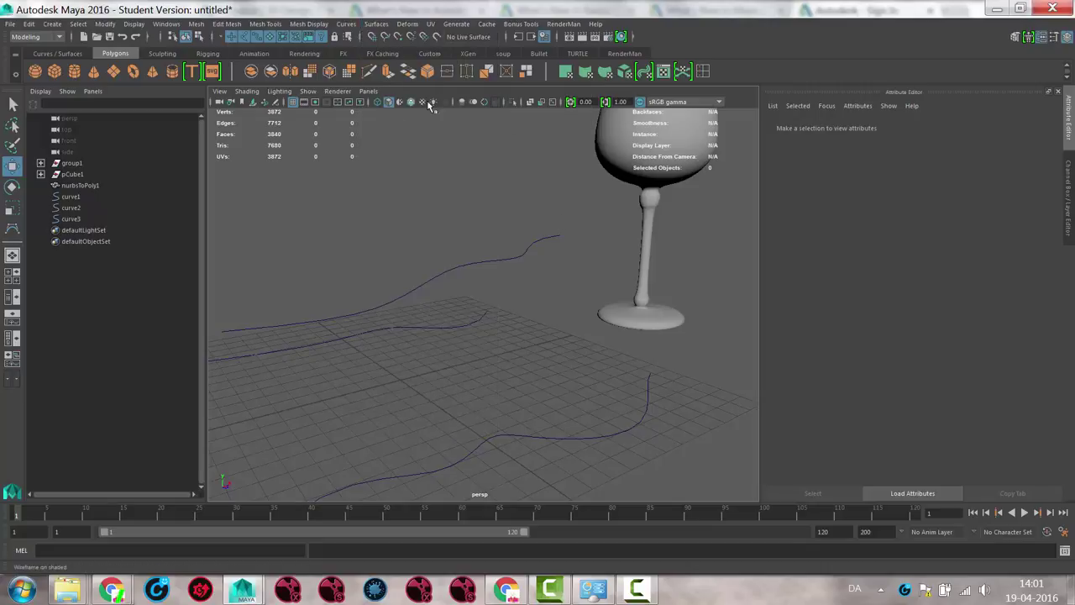
pyautogui.keyDown('alt'); pyautogui.moveTo(432, 340); pyautogui.dragTo(504, 348); pyautogui.keyUp('alt')
pyautogui.keyDown('alt'); pyautogui.moveTo(345, 340); pyautogui.dragTo(140, 335, button='right'); pyautogui.keyUp('alt')
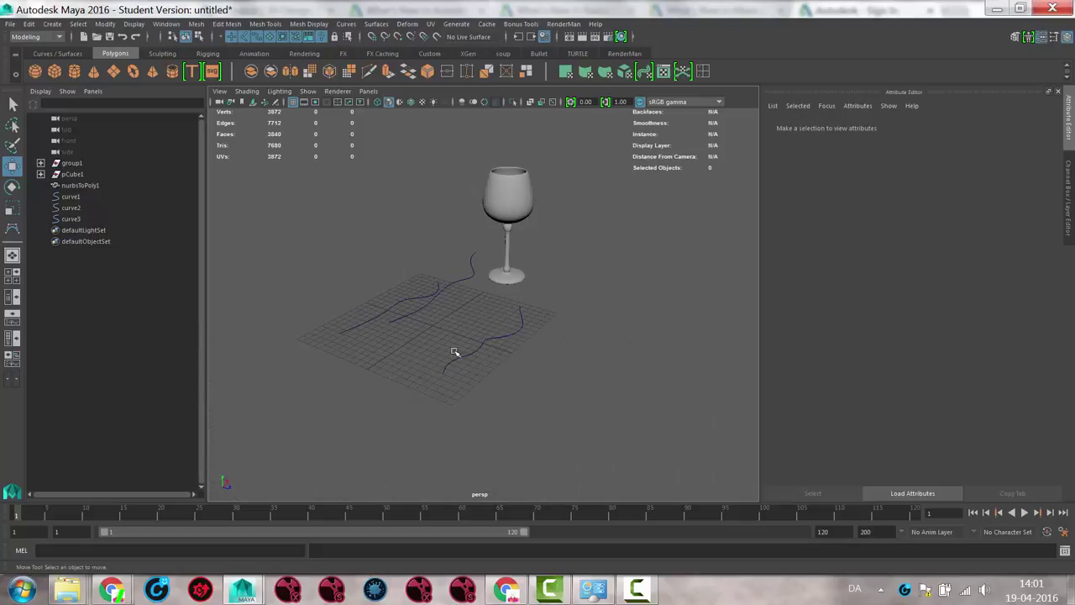
# Create a small NURBS circle at the grid centre and adjust its scale slightly as an extrusion profile
pyautogui.click(54, 28)
pyautogui.moveTo(150, 50)
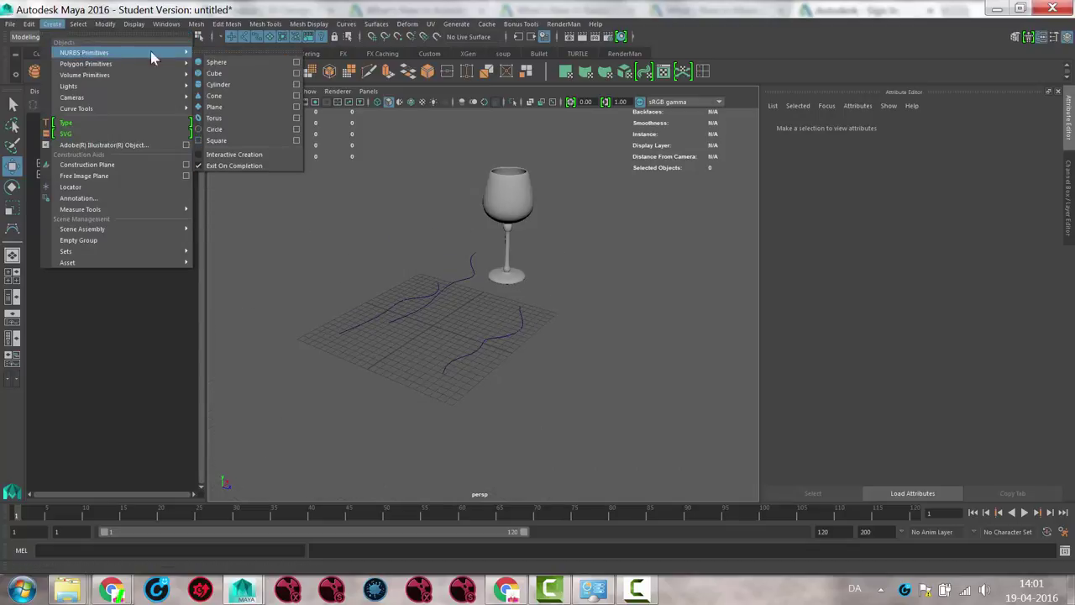
pyautogui.click(242, 134)
pyautogui.click(432, 326)
pyautogui.press('r')
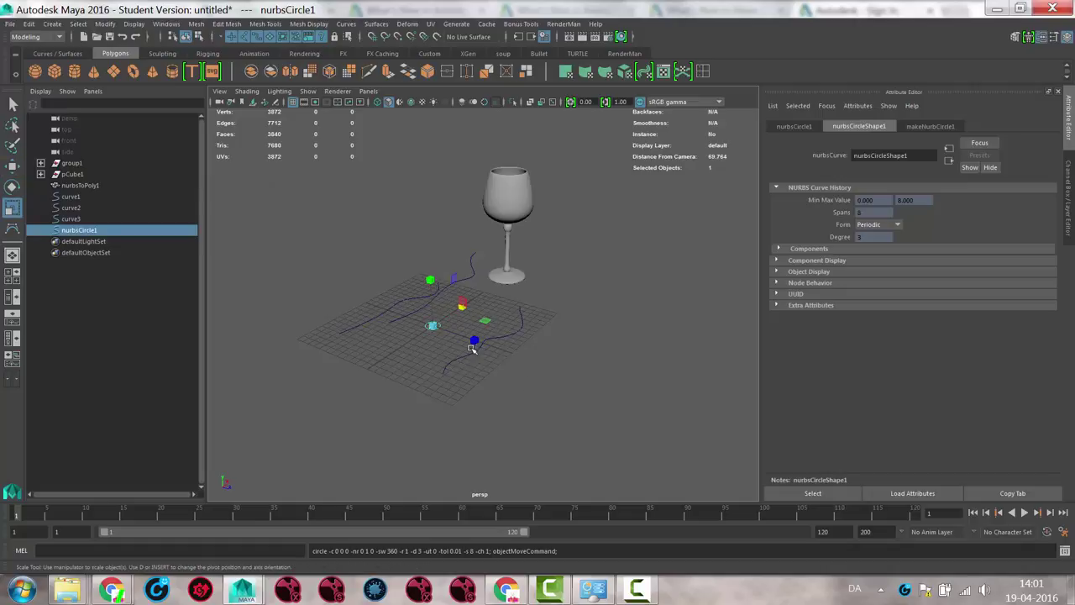
pyautogui.moveTo(448, 348); pyautogui.dragTo(436, 346, button='middle')
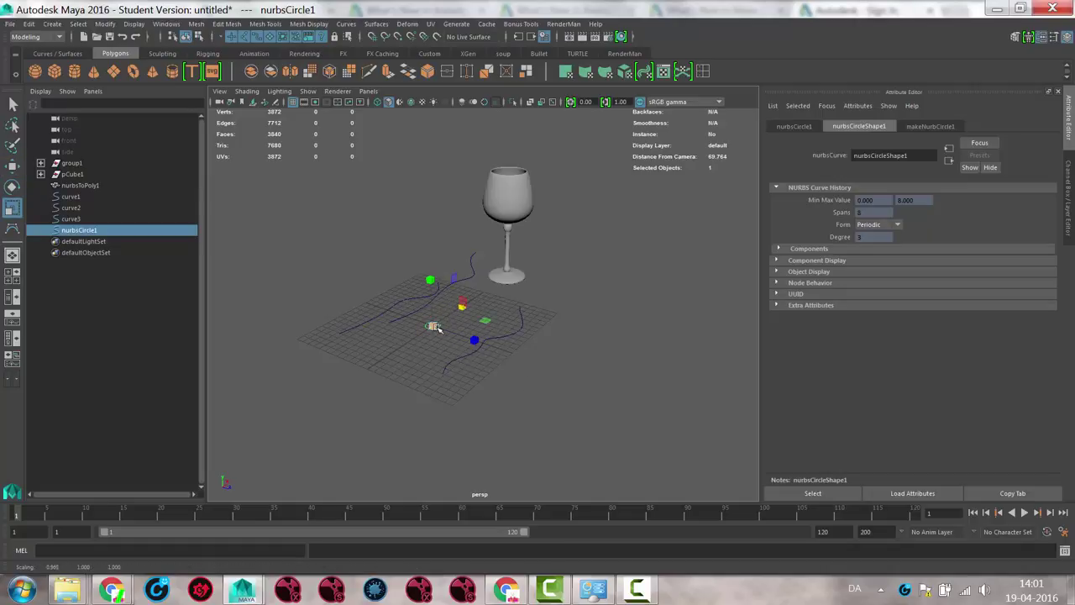
pyautogui.moveTo(437, 328); pyautogui.dragTo(437, 338)
# Extrude the circle along the raised S-shaped curve with Tube style, At path position, Component pivot, Profile normal orientation and NURBS output
pyautogui.keyDown('shift'); pyautogui.click(474, 267); pyautogui.keyUp('shift')
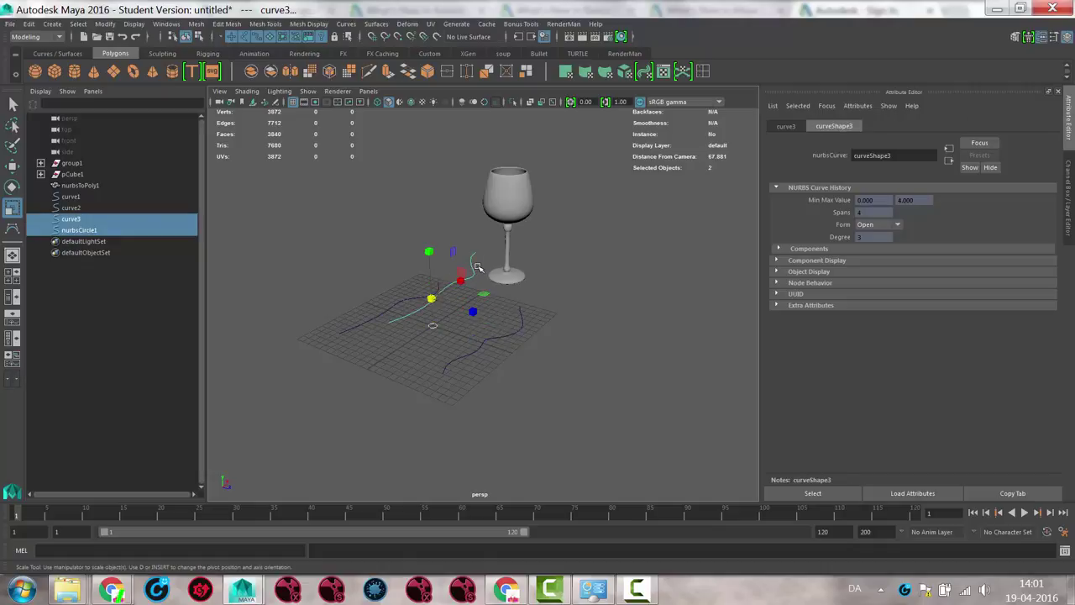
pyautogui.click(383, 24)
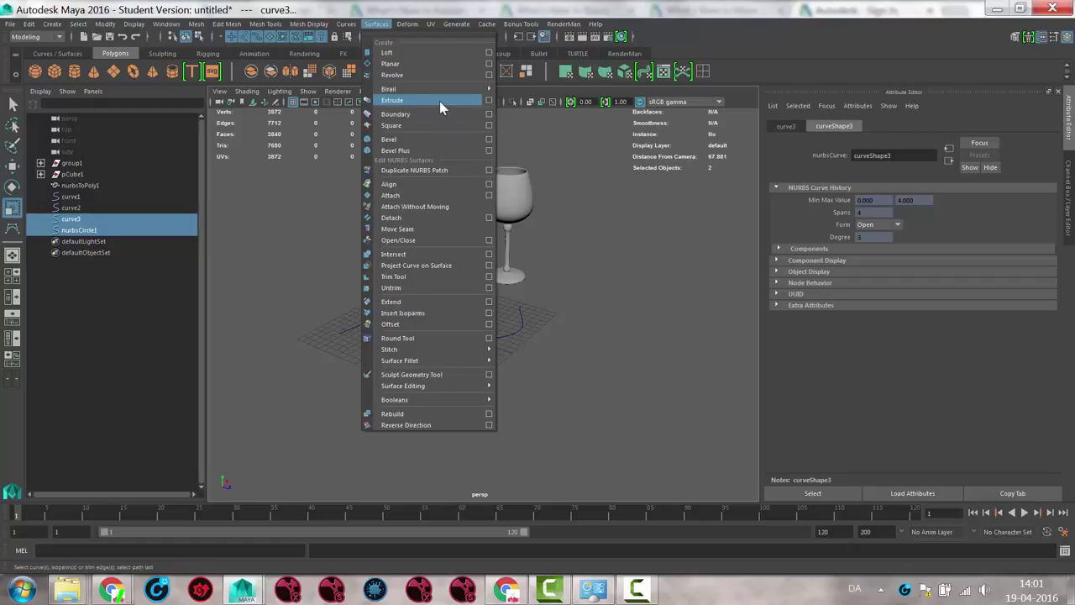
pyautogui.click(490, 101)
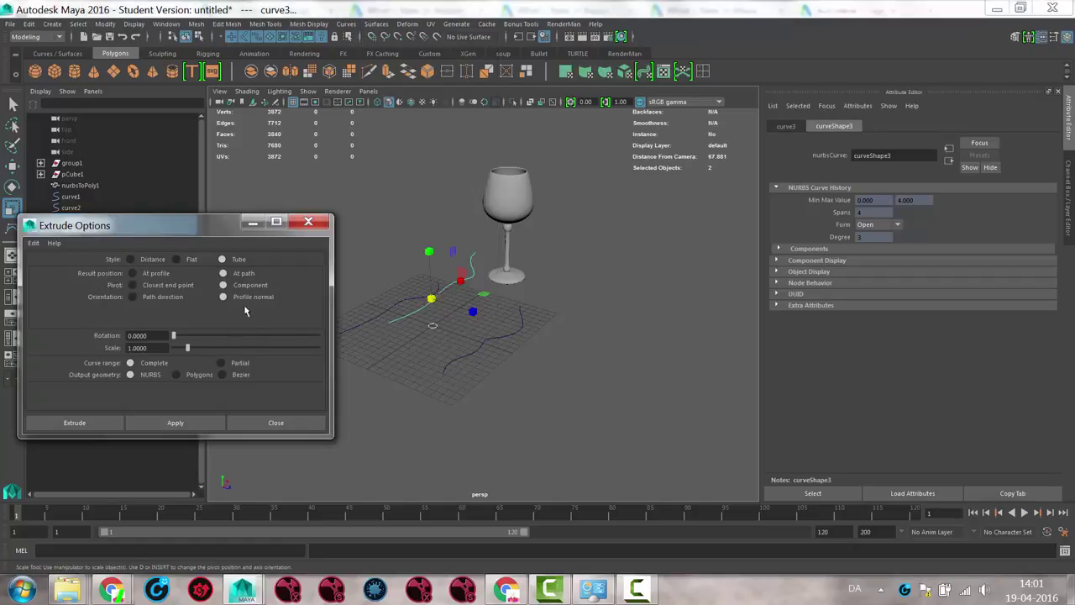
pyautogui.click(175, 423)
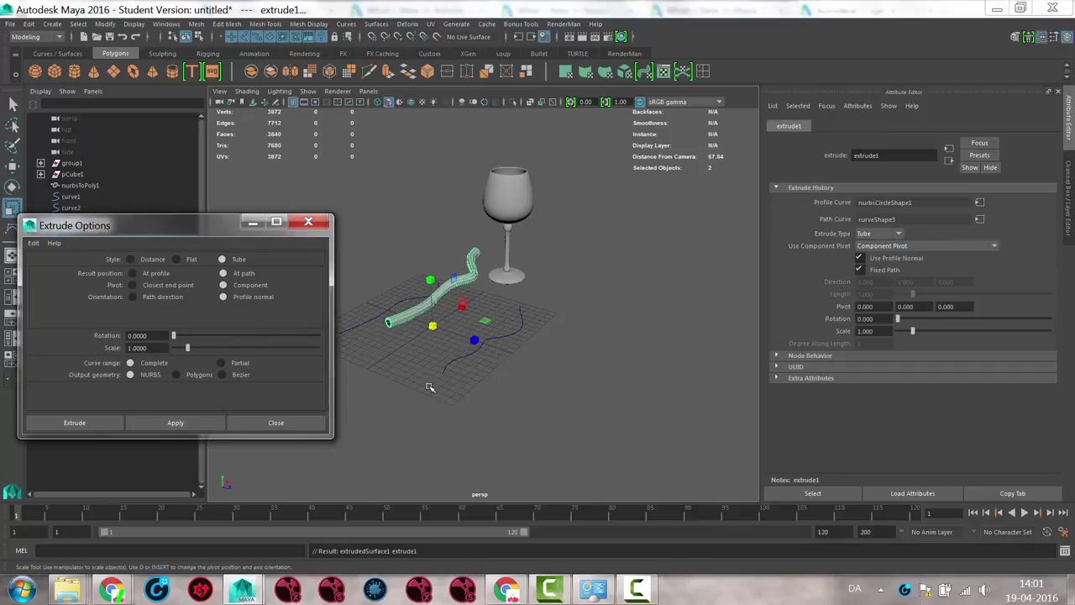
pyautogui.keyDown('alt'); pyautogui.moveTo(464, 377); pyautogui.dragTo(361, 366); pyautogui.keyUp('alt')
pyautogui.keyDown('alt'); pyautogui.moveTo(504, 336); pyautogui.dragTo(619, 329, button='right'); pyautogui.keyUp('alt')
pyautogui.keyDown('alt'); pyautogui.moveTo(619, 328); pyautogui.dragTo(526, 311); pyautogui.keyUp('alt')
pyautogui.keyDown('alt'); pyautogui.moveTo(526, 312); pyautogui.dragTo(455, 316, button='right'); pyautogui.keyUp('alt')
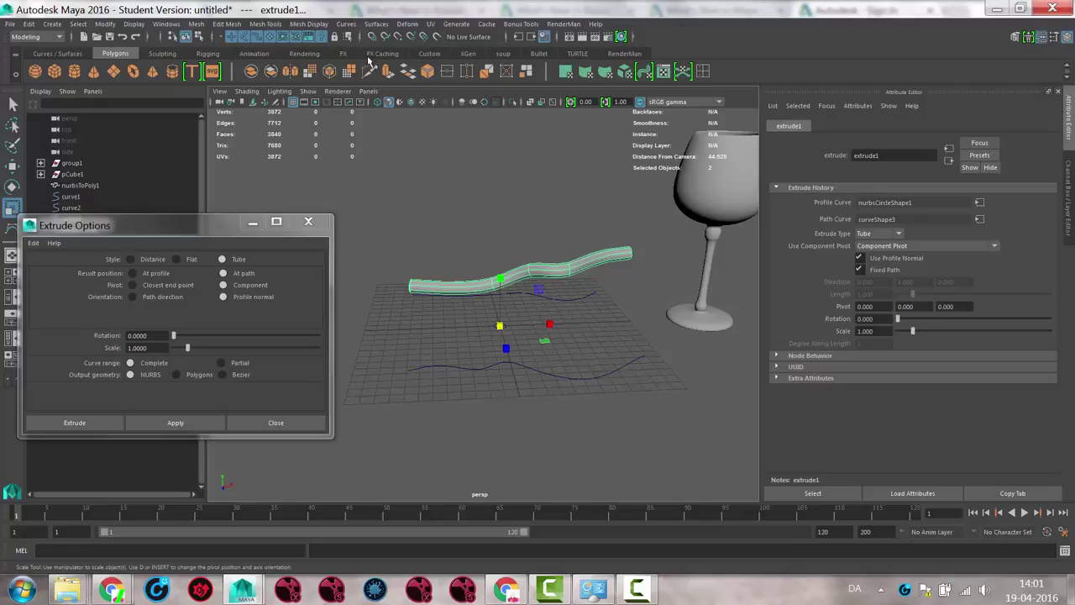
# Bend the tube by moving the two control vertices near the middle of its path curve upward, and return to object mode
pyautogui.click(574, 221)
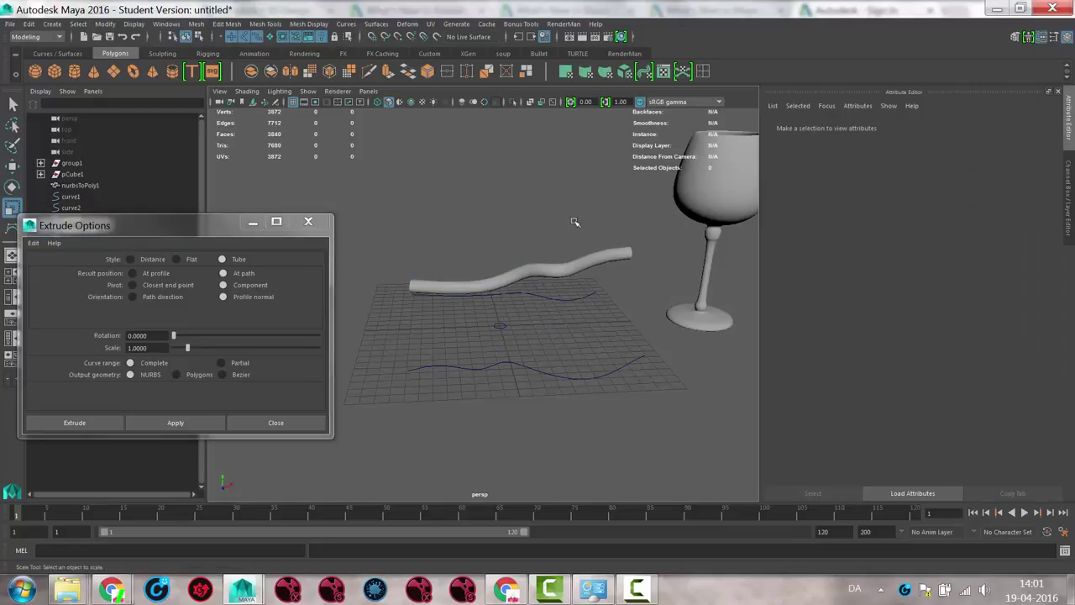
pyautogui.click(598, 267)
pyautogui.moveTo(586, 235); pyautogui.dragTo(544, 234, button='right')
pyautogui.moveTo(512, 223); pyautogui.dragTo(593, 300)
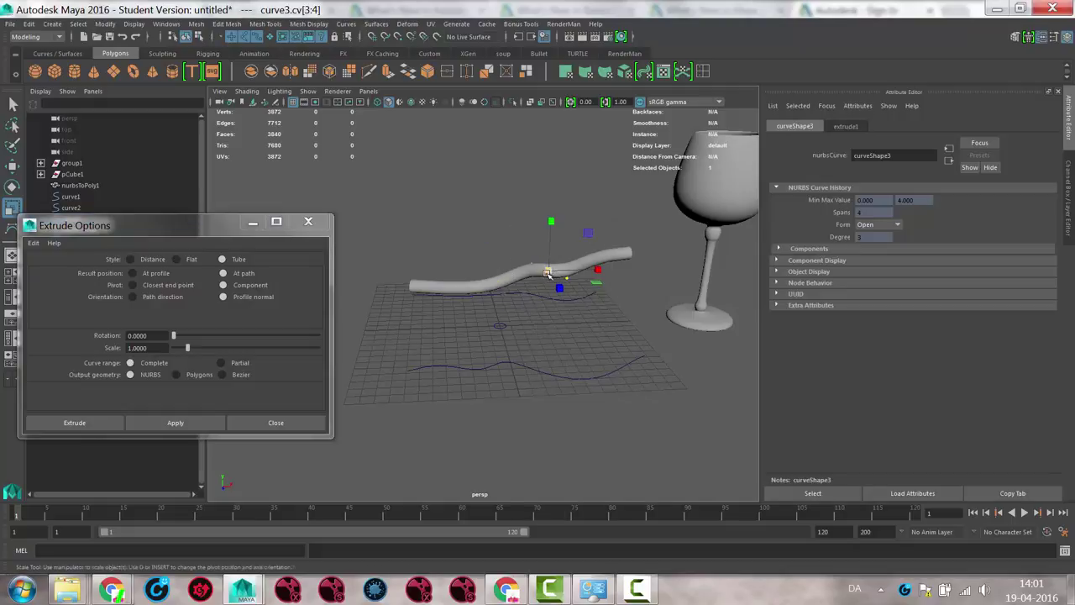
pyautogui.moveTo(547, 274); pyautogui.dragTo(528, 257)
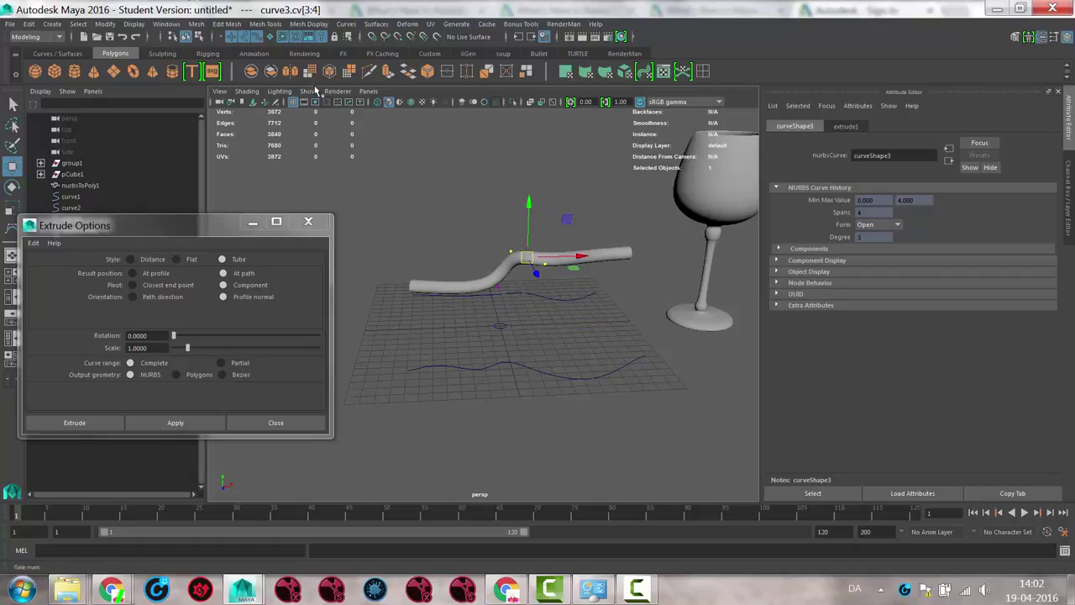
pyautogui.moveTo(553, 228); pyautogui.dragTo(630, 200, button='right')
pyautogui.click(540, 240)
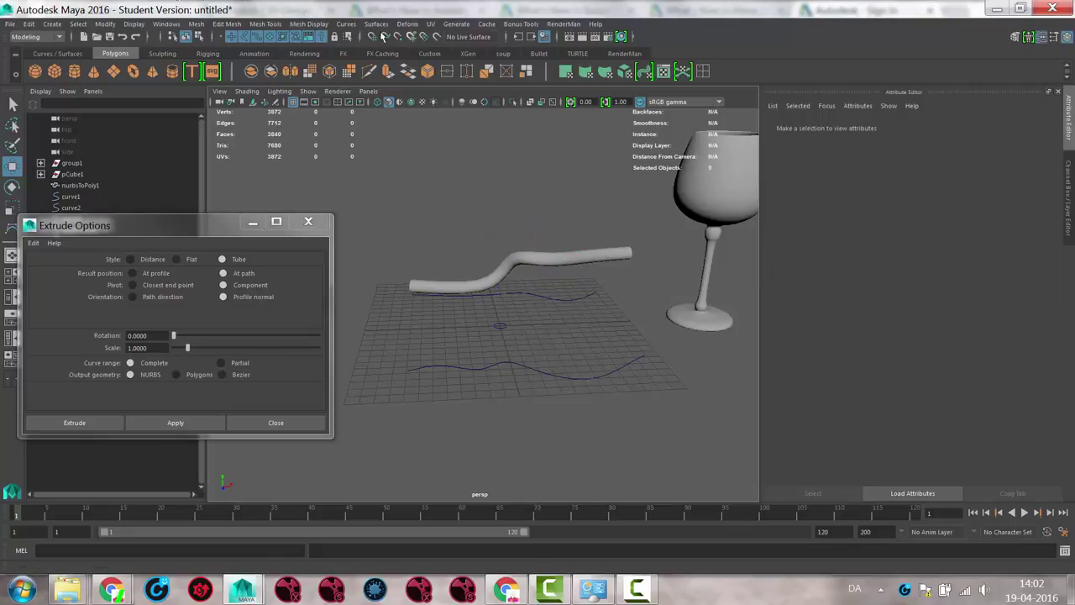
# Close the extrude options and delete the tube, the circle and all three curves, keeping the wine glass
pyautogui.click(377, 24)
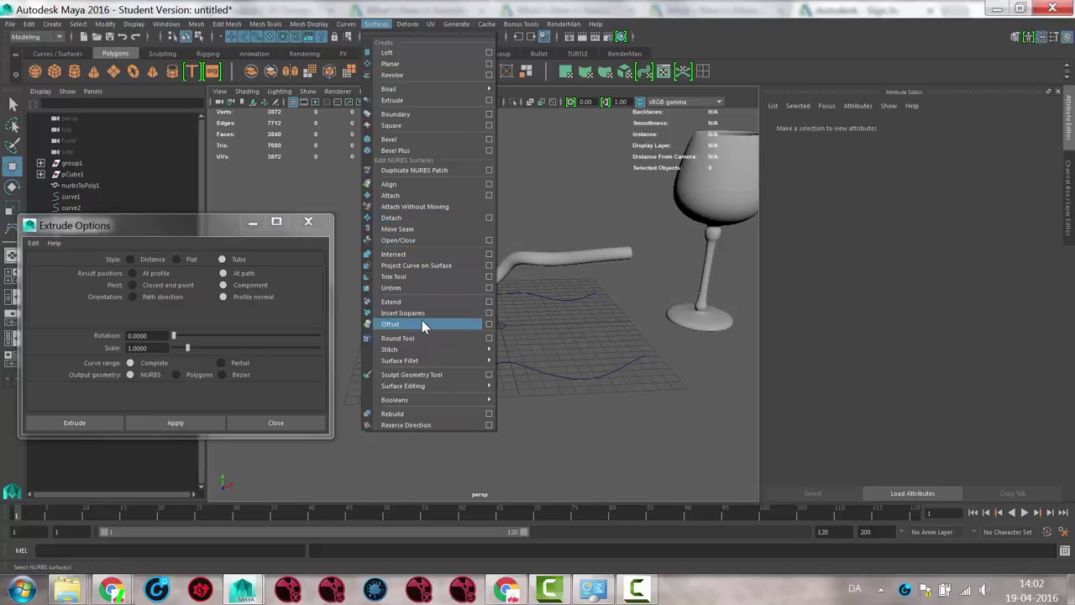
pyautogui.click(549, 197)
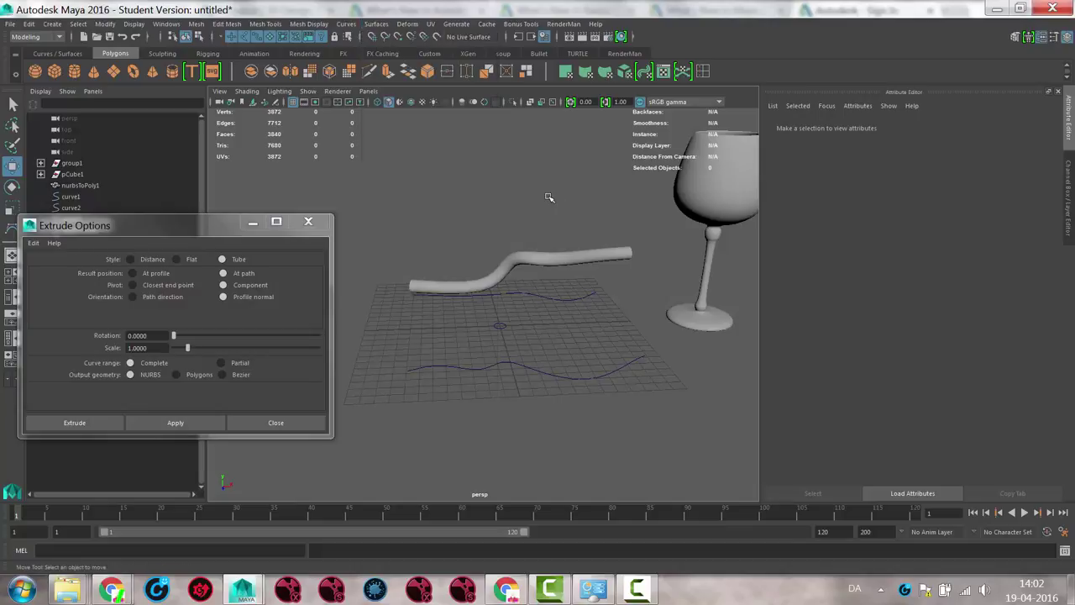
pyautogui.click(309, 221)
pyautogui.moveTo(342, 176); pyautogui.dragTo(643, 475)
pyautogui.press('Delete')
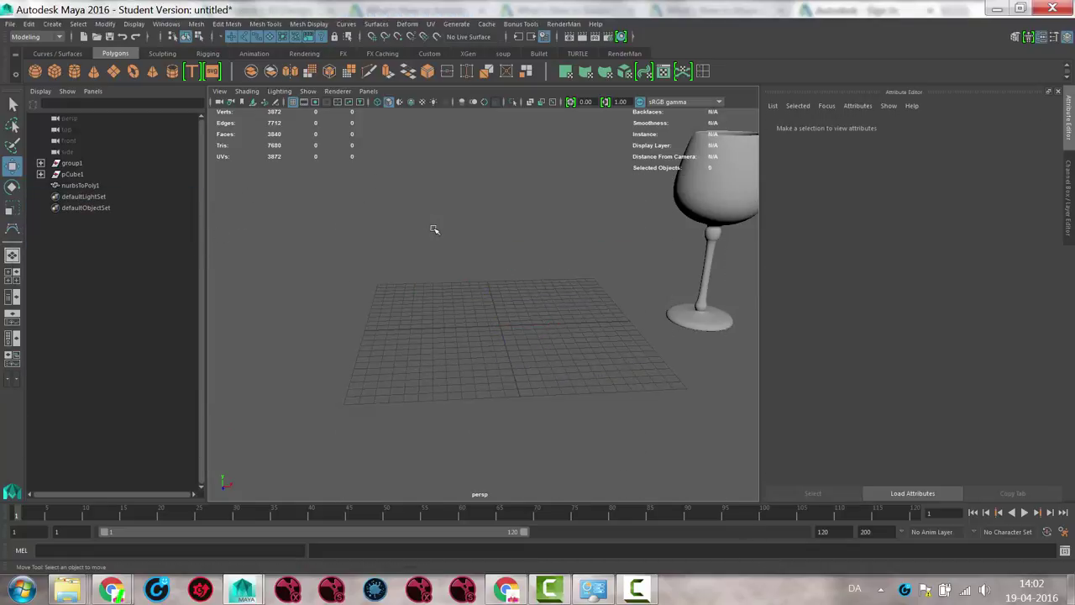
# Create a new NURBS circle at the grid centre
pyautogui.keyDown('alt'); pyautogui.moveTo(434, 230); pyautogui.dragTo(459, 239); pyautogui.keyUp('alt')
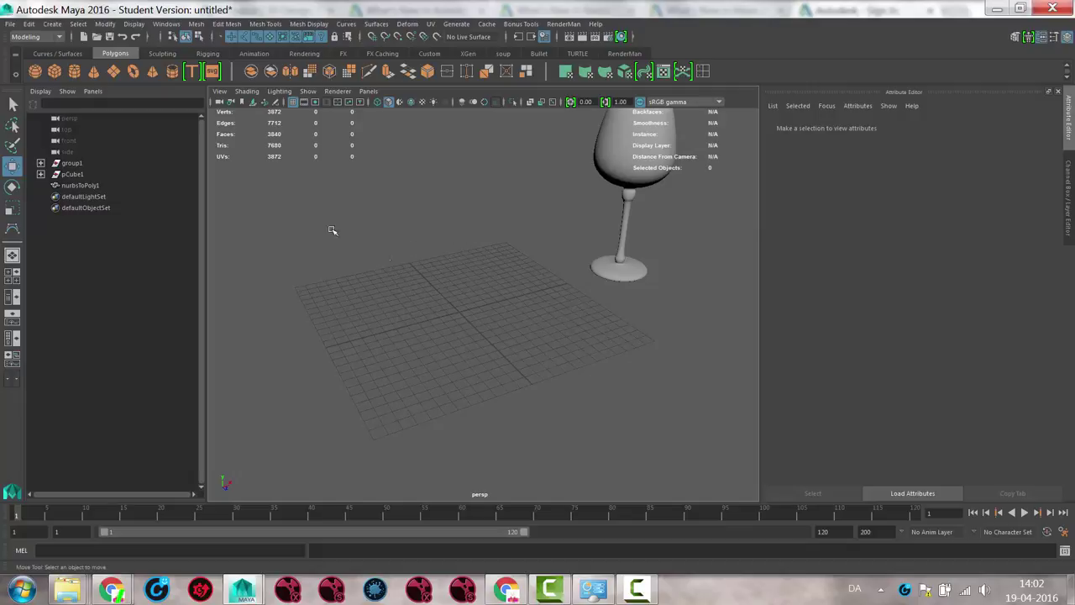
pyautogui.click(51, 25)
pyautogui.moveTo(84, 52)
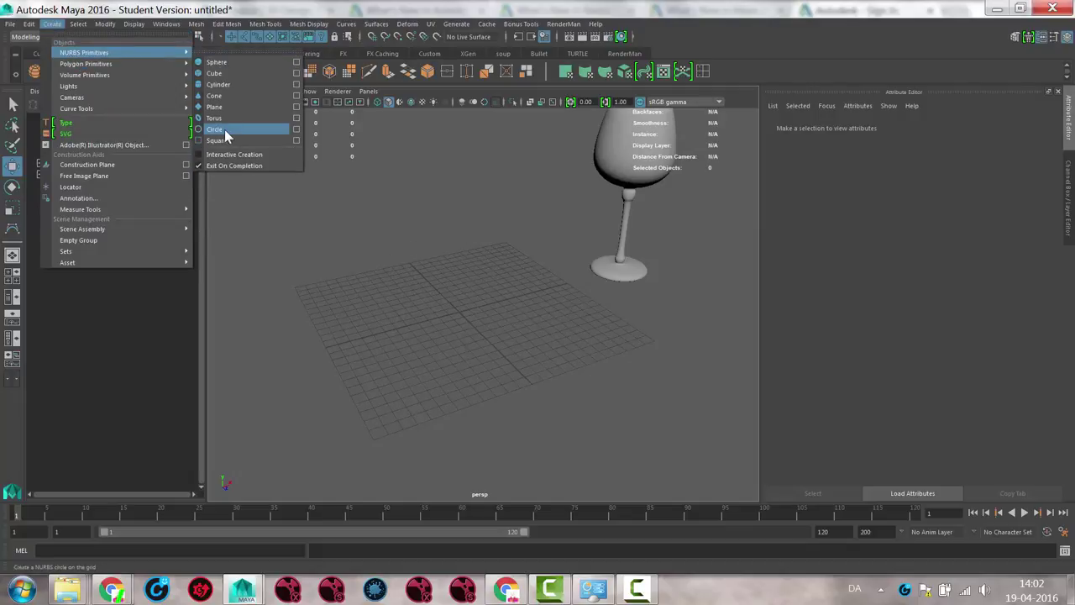
pyautogui.click(225, 130)
pyautogui.keyDown('alt'); pyautogui.moveTo(470, 344); pyautogui.dragTo(643, 372); pyautogui.keyUp('alt')
# In the top view, widen the circle's three far control vertices and move the three opposite ones about 1 unit outward along Z
pyautogui.press('space')
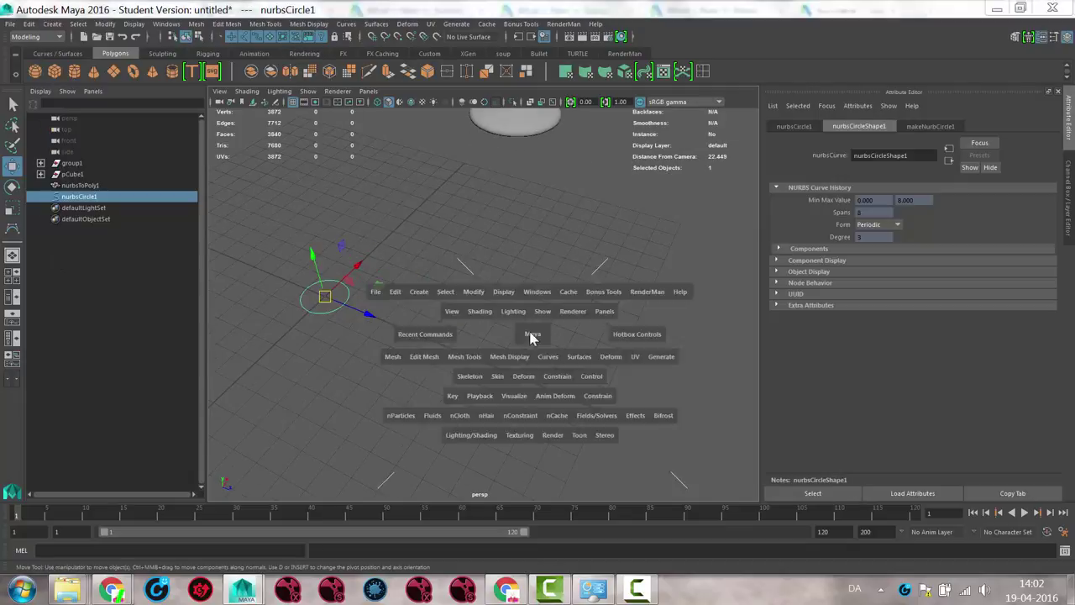
pyautogui.moveTo(531, 336); pyautogui.dragTo(461, 331)
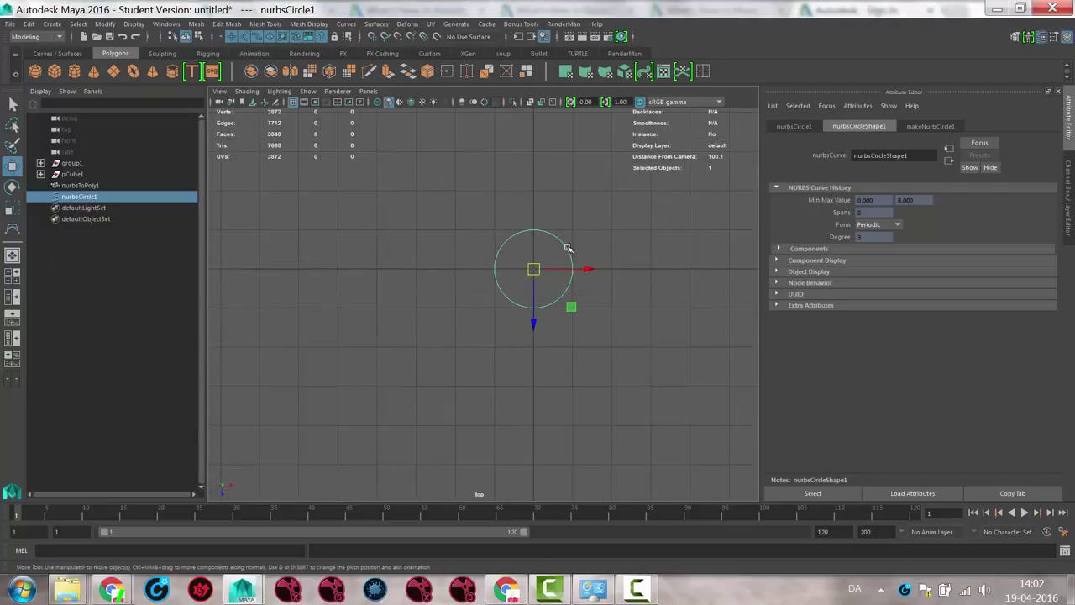
pyautogui.moveTo(568, 248); pyautogui.dragTo(499, 247, button='right')
pyautogui.moveTo(449, 195); pyautogui.dragTo(590, 253)
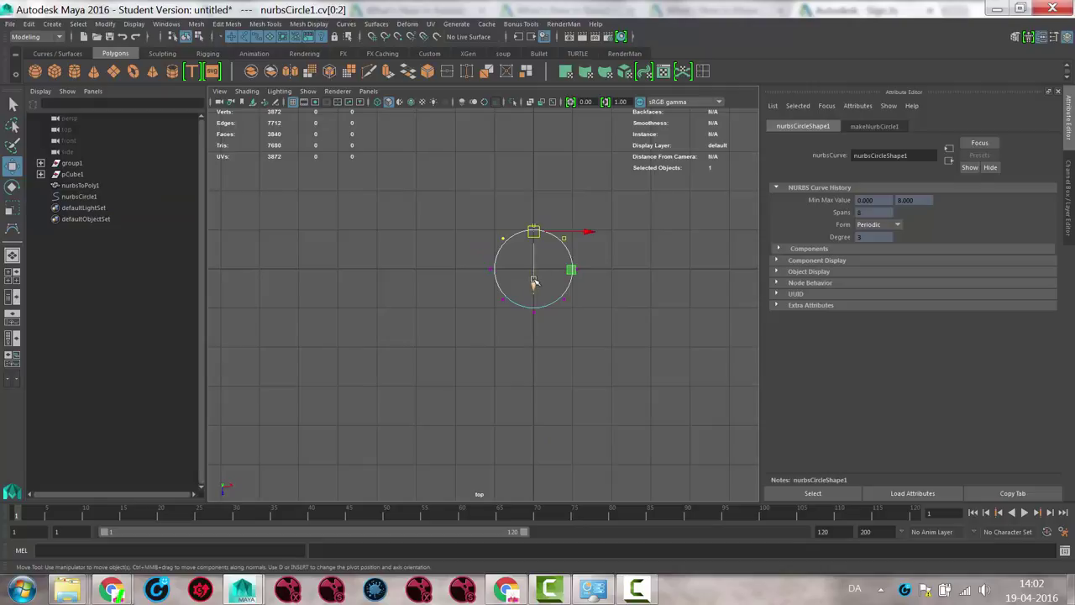
pyautogui.press('r')
pyautogui.moveTo(619, 307); pyautogui.dragTo(655, 308, button='middle')
pyautogui.moveTo(480, 287); pyautogui.dragTo(602, 356)
pyautogui.press('w')
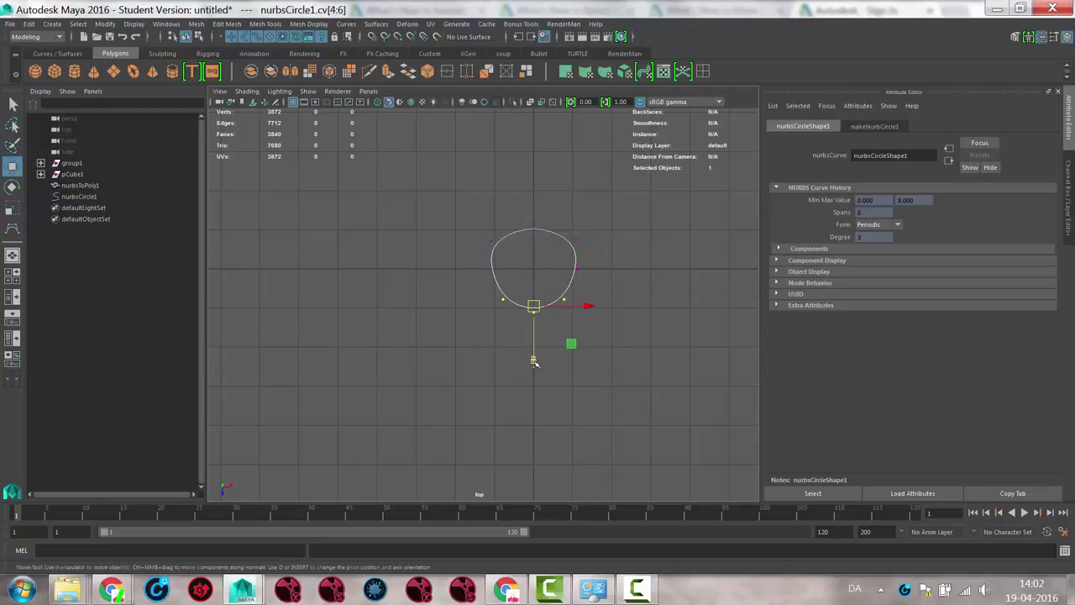
pyautogui.moveTo(534, 371); pyautogui.dragTo(533, 412)
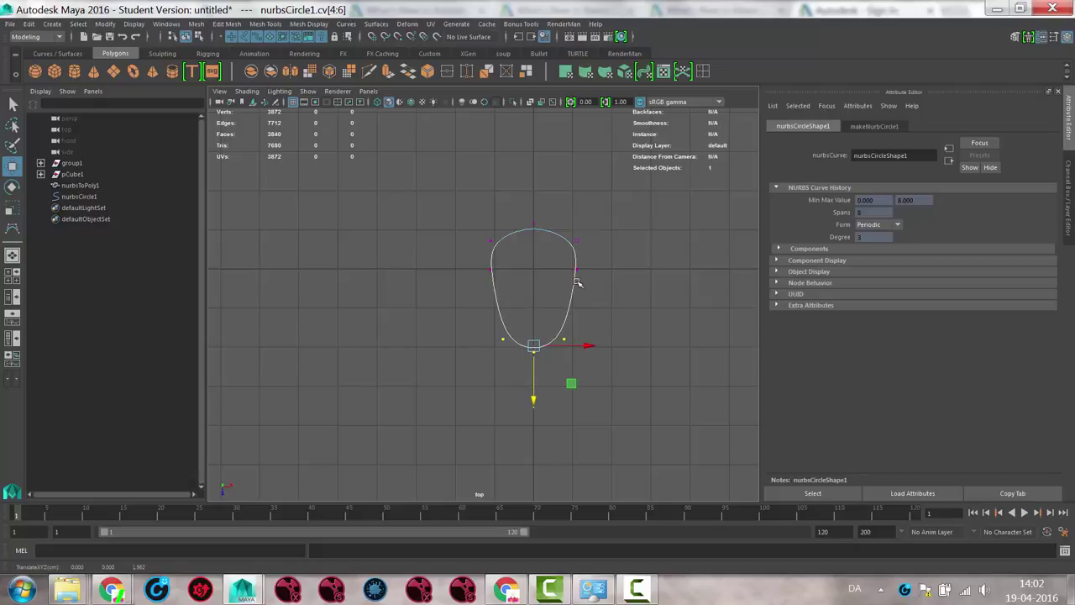
# Scale all control vertices of the egg-shaped outline up until it is about eight grid units wide, and return to object mode
pyautogui.moveTo(577, 282); pyautogui.dragTo(504, 296, button='right')
pyautogui.moveTo(432, 217); pyautogui.dragTo(643, 402)
pyautogui.press('r')
pyautogui.moveTo(567, 412); pyautogui.dragTo(720, 420, button='middle')
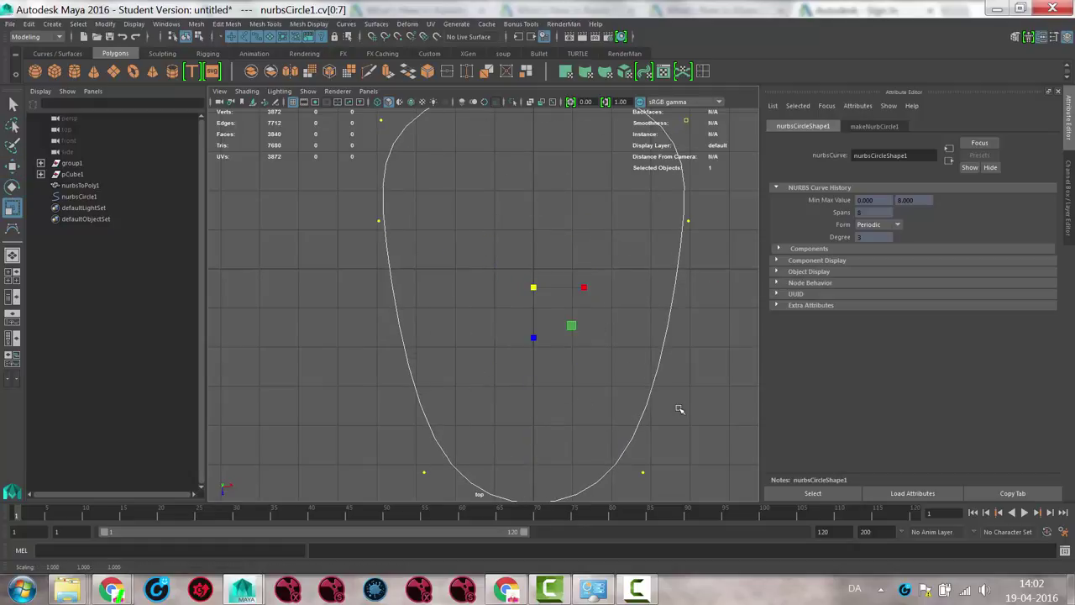
pyautogui.keyDown('alt'); pyautogui.moveTo(659, 397); pyautogui.dragTo(616, 422, button='middle'); pyautogui.keyUp('alt')
pyautogui.moveTo(612, 314); pyautogui.dragTo(388, 341, button='right')
# In the perspective view, duplicate the outline, raise the copy above the original and scale it slightly smaller
pyautogui.keyDown('alt'); pyautogui.moveTo(454, 352); pyautogui.dragTo(540, 356); pyautogui.keyUp('alt')
pyautogui.press('space')
pyautogui.click(546, 344)
pyautogui.click(517, 349)
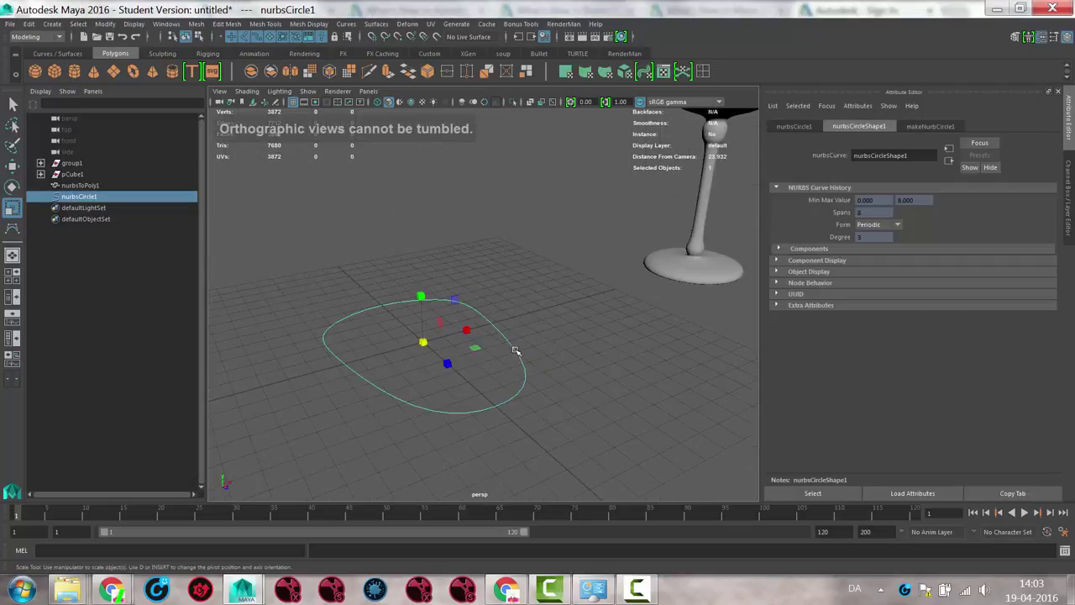
pyautogui.hotkey('ctrl', 'd')
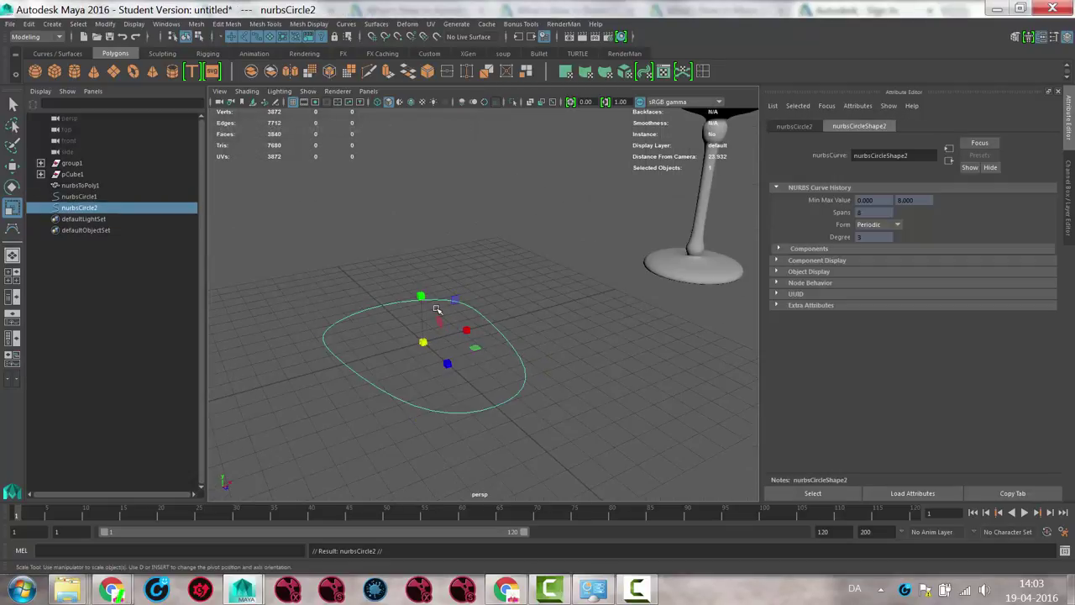
pyautogui.press('w')
pyautogui.moveTo(421, 288); pyautogui.dragTo(415, 212)
pyautogui.press('r')
pyautogui.moveTo(492, 360); pyautogui.dragTo(453, 357, button='middle')
# Loft a surface between the upper and lower outlines
pyautogui.keyDown('alt'); pyautogui.moveTo(485, 362); pyautogui.dragTo(562, 393); pyautogui.keyUp('alt')
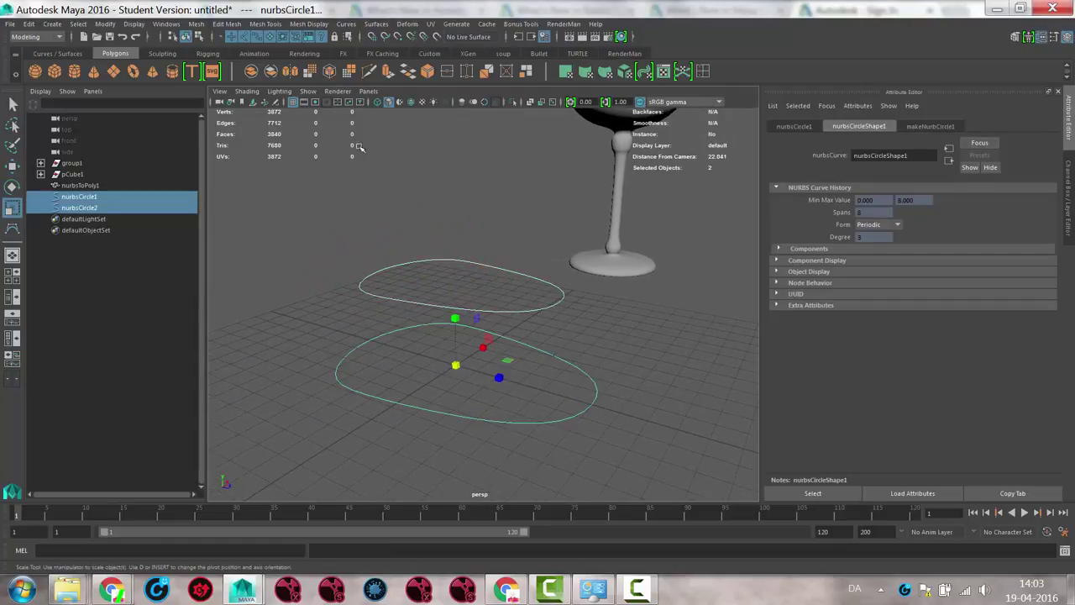
pyautogui.click(376, 23)
pyautogui.click(397, 54)
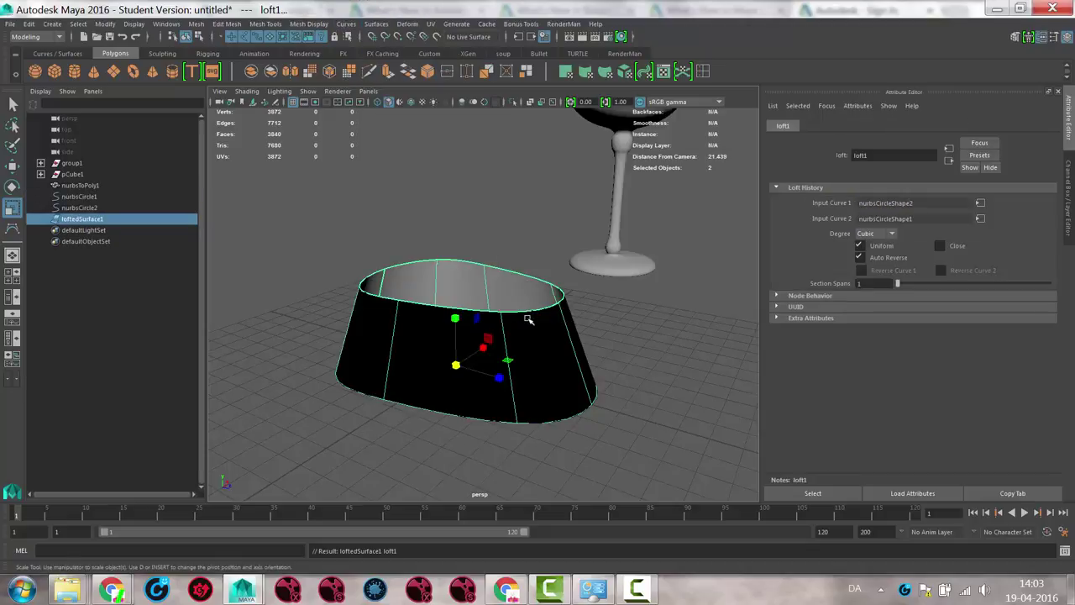
# Flip the lofted surface's facing by turning off Auto Reverse and enabling Reverse Curve 1 and Reverse Curve 2
pyautogui.keyDown('alt'); pyautogui.moveTo(518, 324); pyautogui.dragTo(539, 367); pyautogui.keyUp('alt')
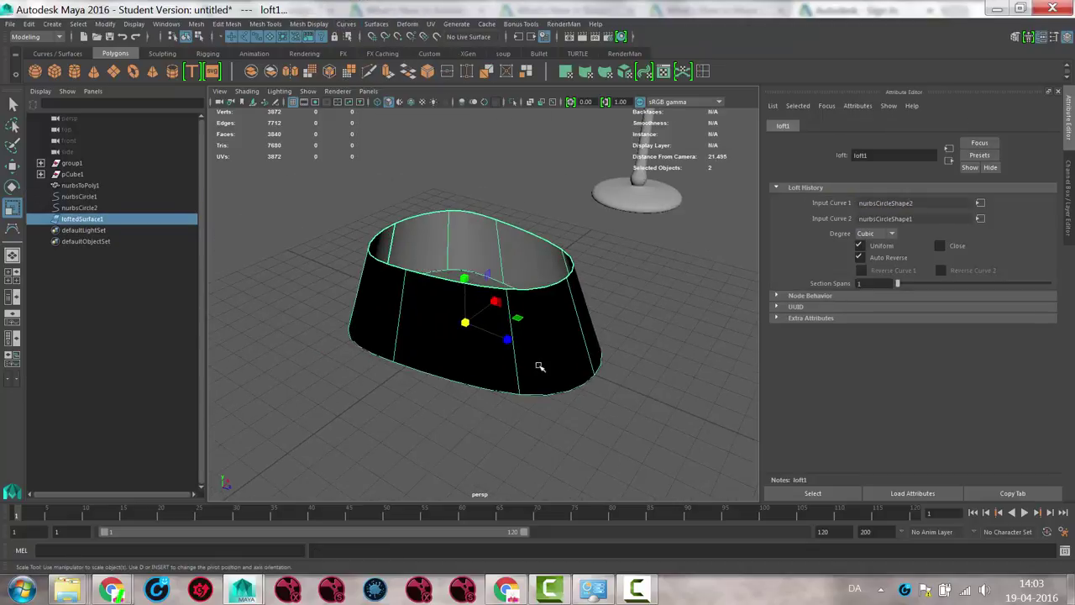
pyautogui.click(861, 257)
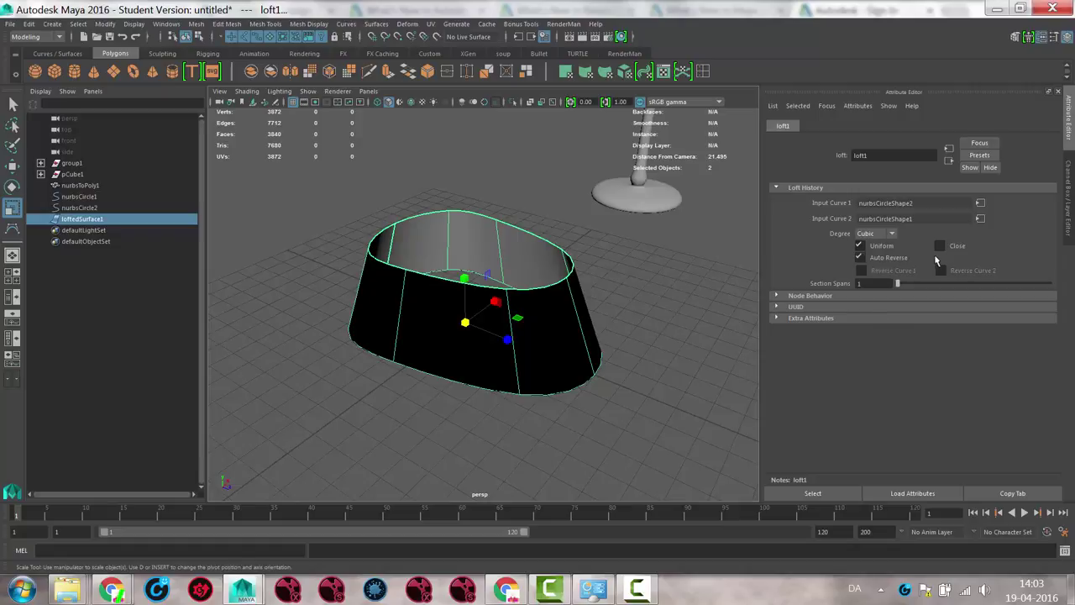
pyautogui.click(861, 270)
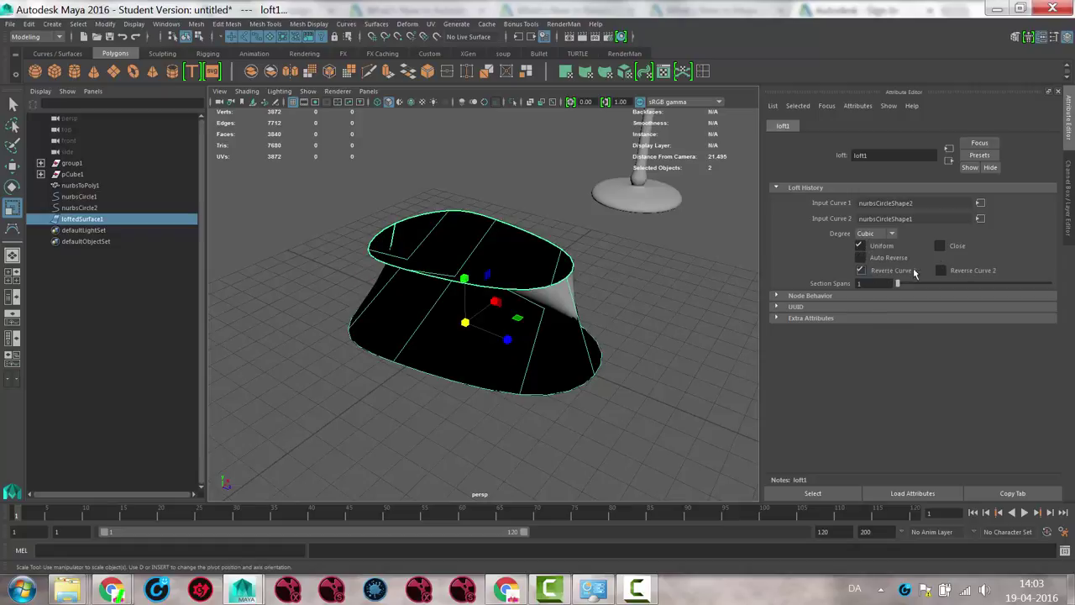
pyautogui.click(941, 270)
pyautogui.keyDown('alt'); pyautogui.moveTo(431, 323); pyautogui.dragTo(433, 272); pyautogui.keyUp('alt')
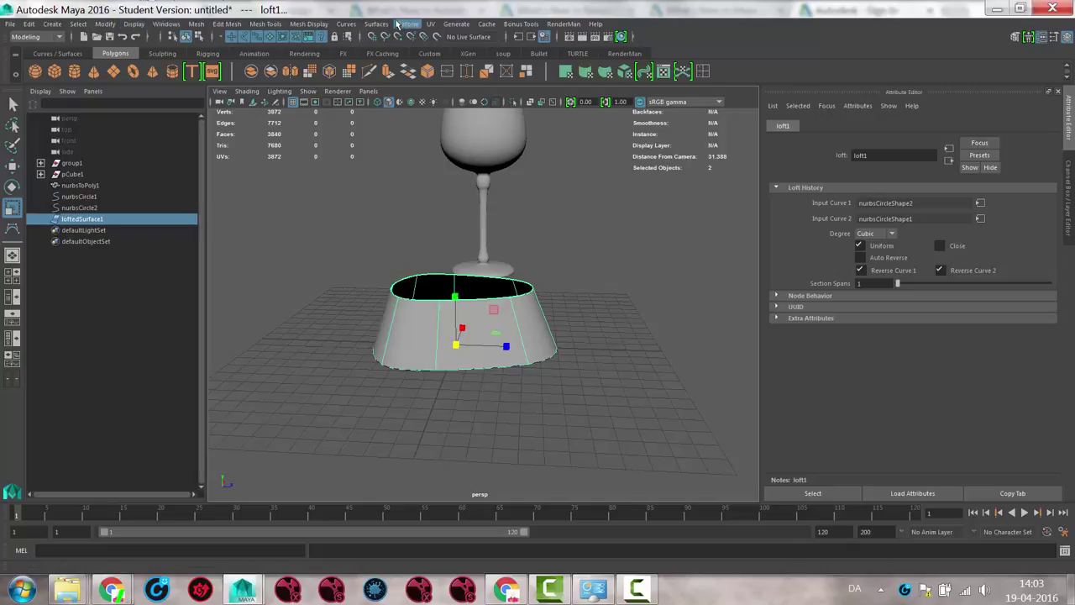
# Create a NURBS plane and scale it uniformly until it extends beyond the lofted body on all sides
pyautogui.click(54, 25)
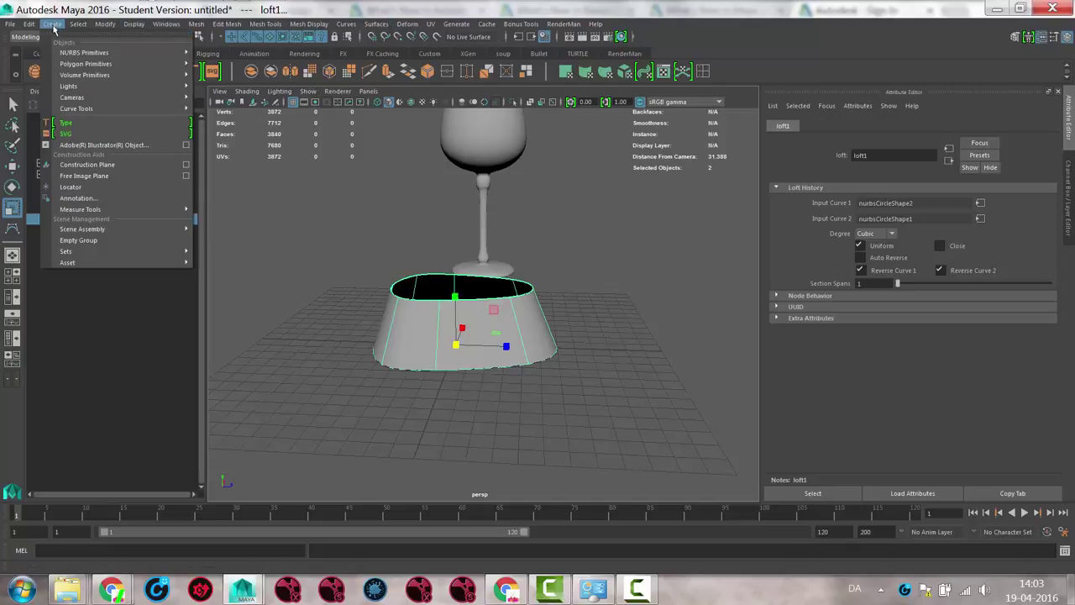
pyautogui.moveTo(76, 52)
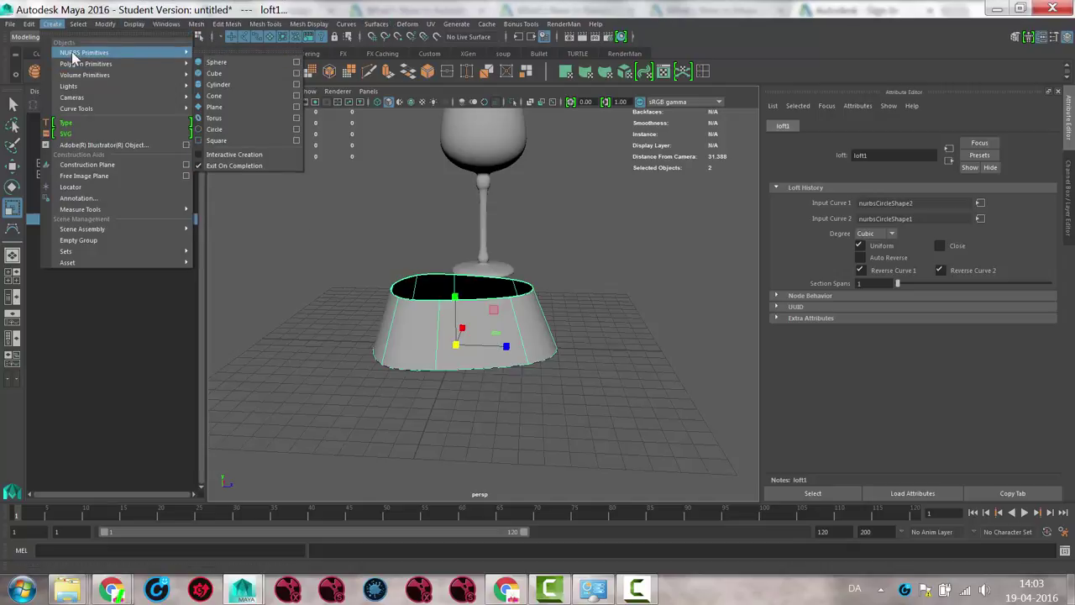
pyautogui.click(225, 107)
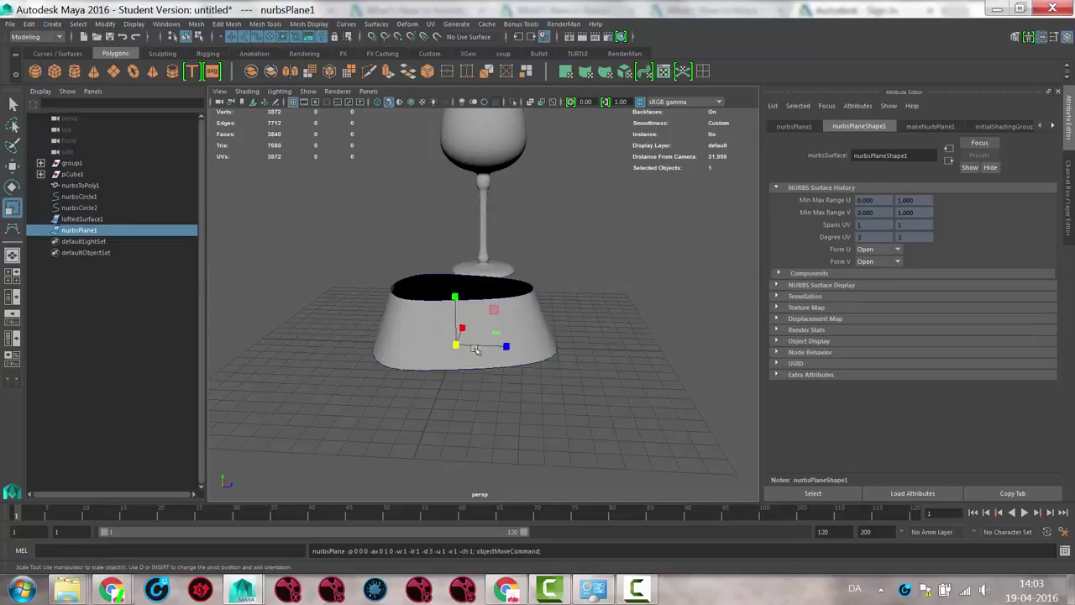
pyautogui.press('r')
pyautogui.moveTo(454, 343); pyautogui.dragTo(597, 349)
# Raise the plane to cut through the upper part of the lofted body and set its patches to 3 in U and 4 in V
pyautogui.press('w')
pyautogui.moveTo(452, 296); pyautogui.dragTo(475, 253)
pyautogui.click(926, 127)
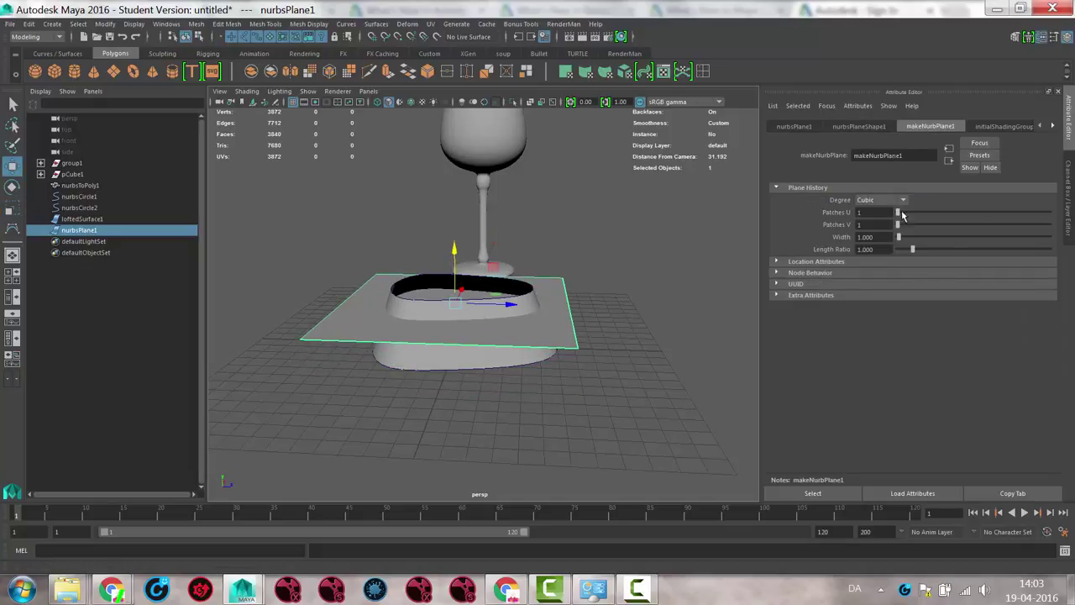
pyautogui.moveTo(901, 216); pyautogui.dragTo(902, 215)
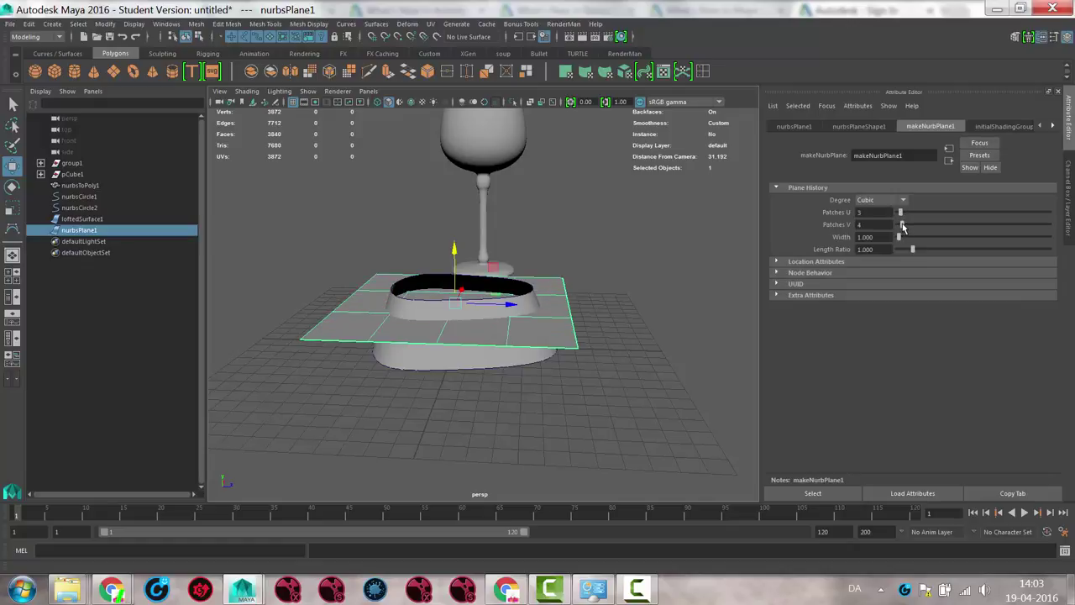
# Display the plane's control vertices and lower the ones along one end edge to bend it downward
pyautogui.keyDown('alt'); pyautogui.moveTo(516, 341); pyautogui.dragTo(552, 303); pyautogui.keyUp('alt')
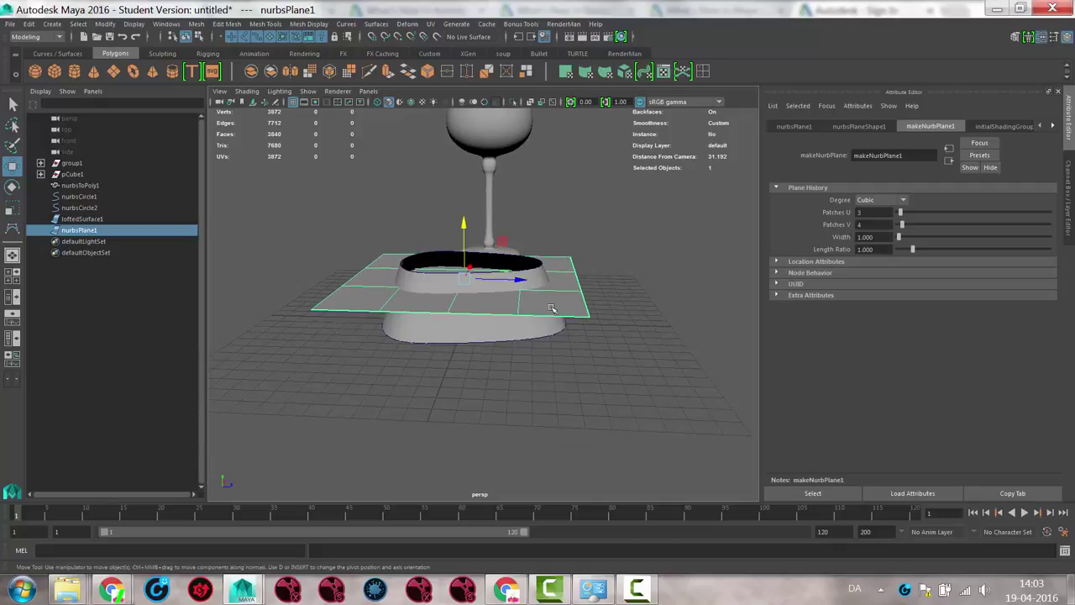
pyautogui.rightClick(553, 302)
pyautogui.moveTo(553, 304); pyautogui.dragTo(486, 303, button='right')
pyautogui.keyDown('alt'); pyautogui.moveTo(592, 340); pyautogui.dragTo(594, 289); pyautogui.keyUp('alt')
pyautogui.moveTo(579, 250); pyautogui.dragTo(579, 261)
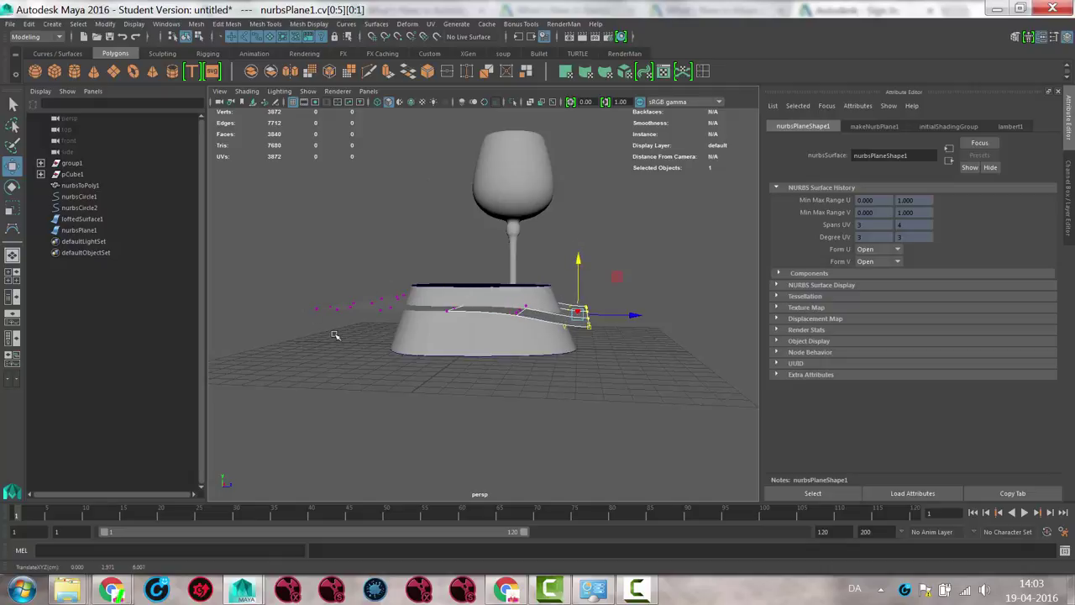
# Lower the control vertices along the plane's opposite end edge and return to object mode
pyautogui.keyDown('alt'); pyautogui.moveTo(340, 338); pyautogui.dragTo(370, 334); pyautogui.keyUp('alt')
pyautogui.moveTo(274, 252); pyautogui.dragTo(340, 365)
pyautogui.moveTo(314, 243); pyautogui.dragTo(316, 260)
pyautogui.keyDown('alt'); pyautogui.moveTo(327, 312); pyautogui.dragTo(566, 346); pyautogui.keyUp('alt')
pyautogui.moveTo(498, 236); pyautogui.dragTo(527, 316)
pyautogui.keyDown('alt'); pyautogui.moveTo(547, 245); pyautogui.dragTo(572, 237); pyautogui.keyUp('alt')
pyautogui.click(549, 273)
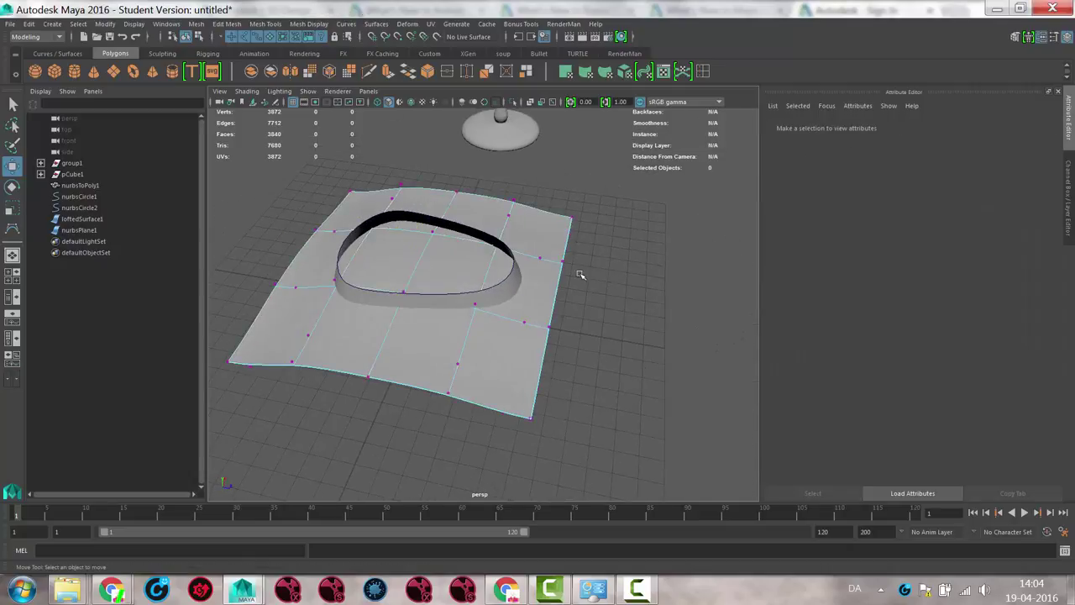
pyautogui.moveTo(551, 255); pyautogui.dragTo(606, 238, button='right')
# Intersect the curved plane with the lofted surface to create curves where they cross
pyautogui.click(541, 223)
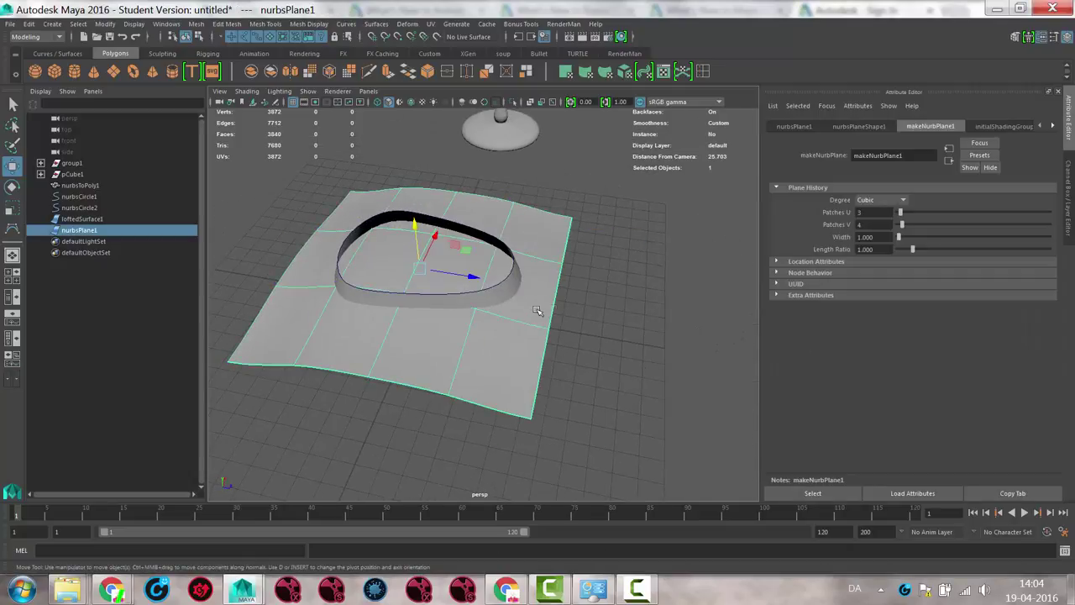
pyautogui.keyDown('alt'); pyautogui.moveTo(531, 314); pyautogui.dragTo(498, 292); pyautogui.keyUp('alt')
pyautogui.keyDown('shift'); pyautogui.click(495, 289); pyautogui.keyUp('shift')
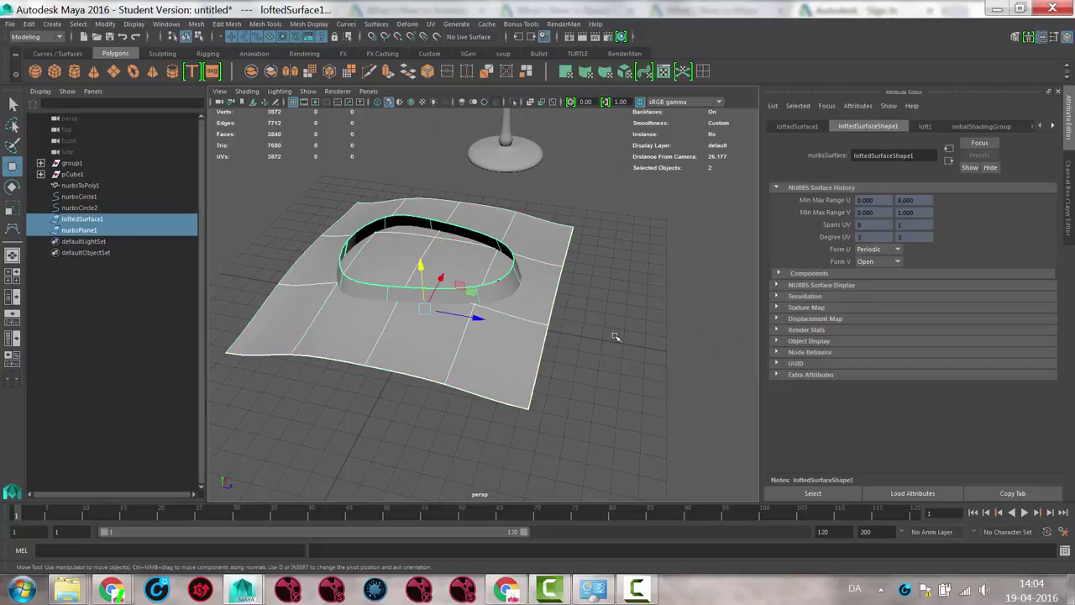
pyautogui.click(375, 25)
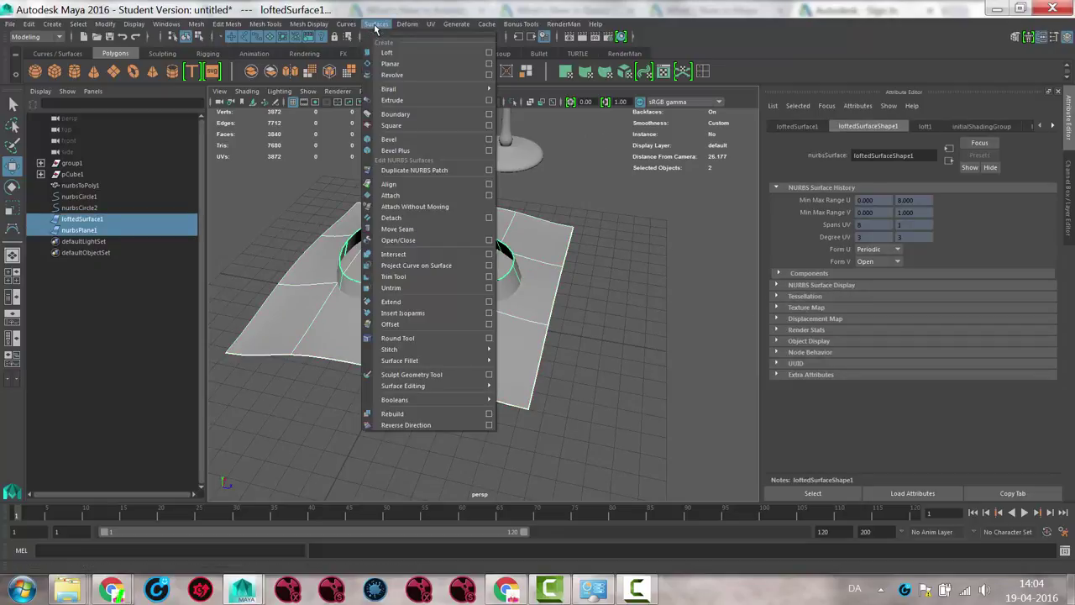
pyautogui.click(420, 257)
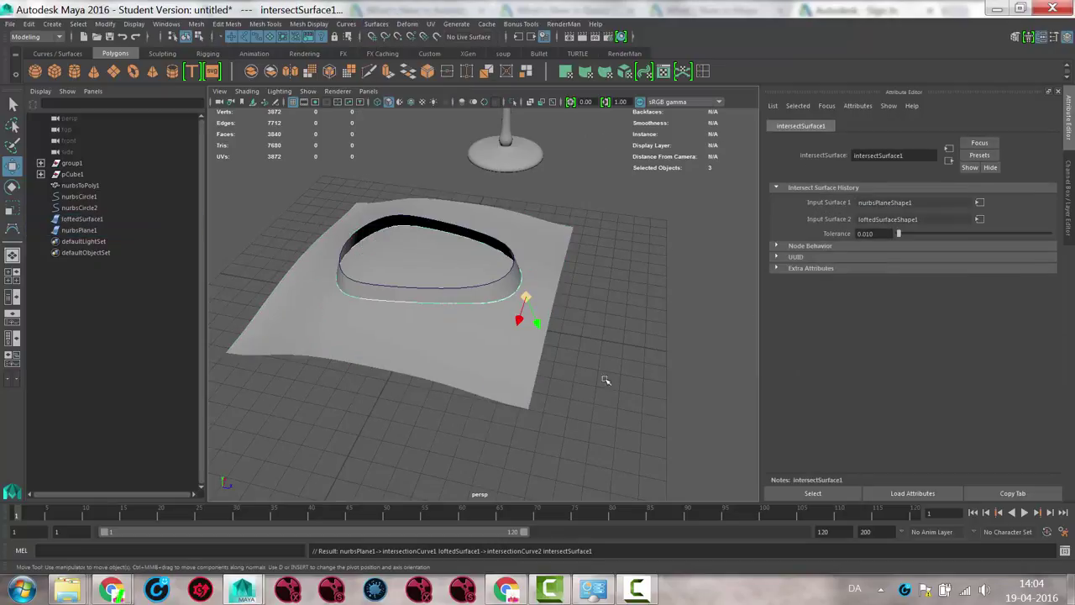
# Trim the plane with the Trim Tool, keeping only the region inside the intersection curve
pyautogui.keyDown('alt'); pyautogui.moveTo(602, 380); pyautogui.dragTo(486, 311); pyautogui.keyUp('alt')
pyautogui.keyDown('alt'); pyautogui.moveTo(485, 310); pyautogui.dragTo(552, 281, button='right'); pyautogui.keyUp('alt')
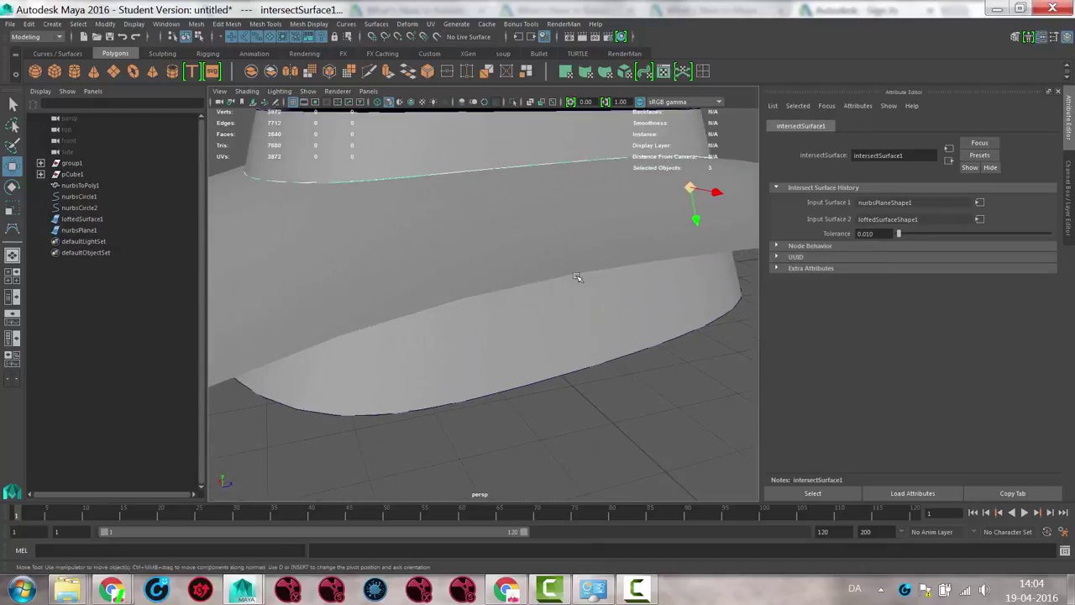
pyautogui.keyDown('alt'); pyautogui.moveTo(467, 200); pyautogui.dragTo(447, 275, button='middle'); pyautogui.keyUp('alt')
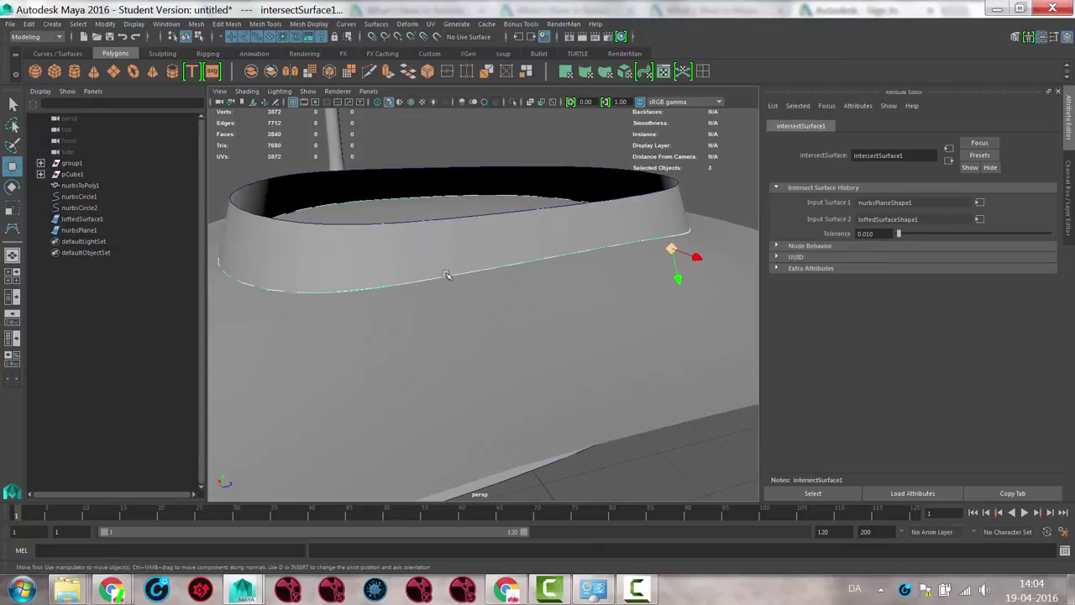
pyautogui.click(674, 452)
pyautogui.click(591, 361)
pyautogui.keyDown('alt'); pyautogui.moveTo(633, 382); pyautogui.dragTo(549, 346); pyautogui.keyUp('alt')
pyautogui.click(383, 24)
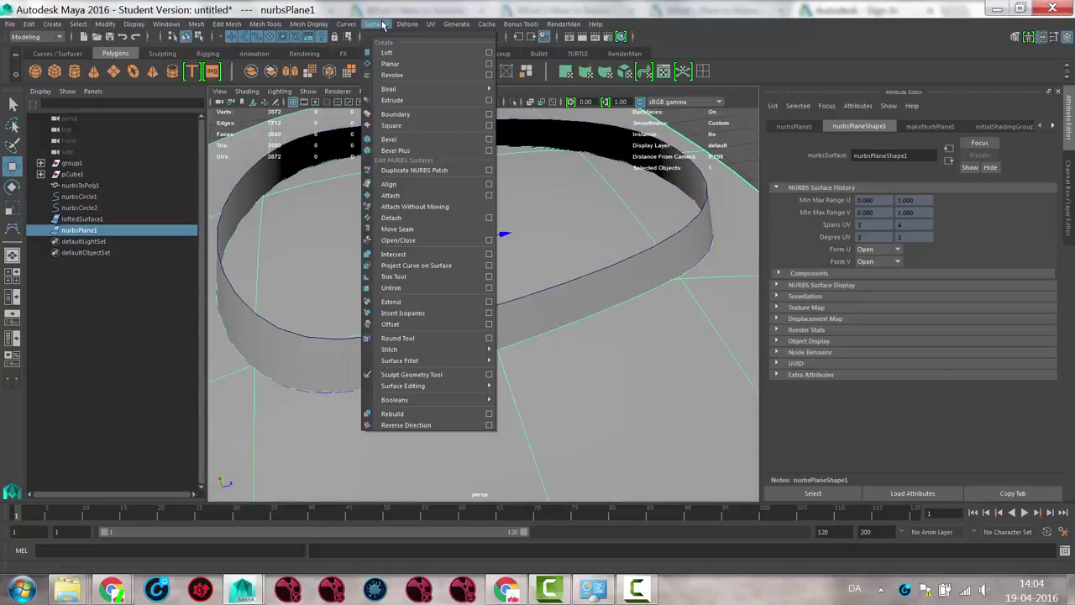
pyautogui.click(406, 277)
pyautogui.click(403, 256)
pyautogui.keyDown('alt'); pyautogui.moveTo(403, 257); pyautogui.dragTo(445, 291); pyautogui.keyUp('alt')
pyautogui.press('Return')
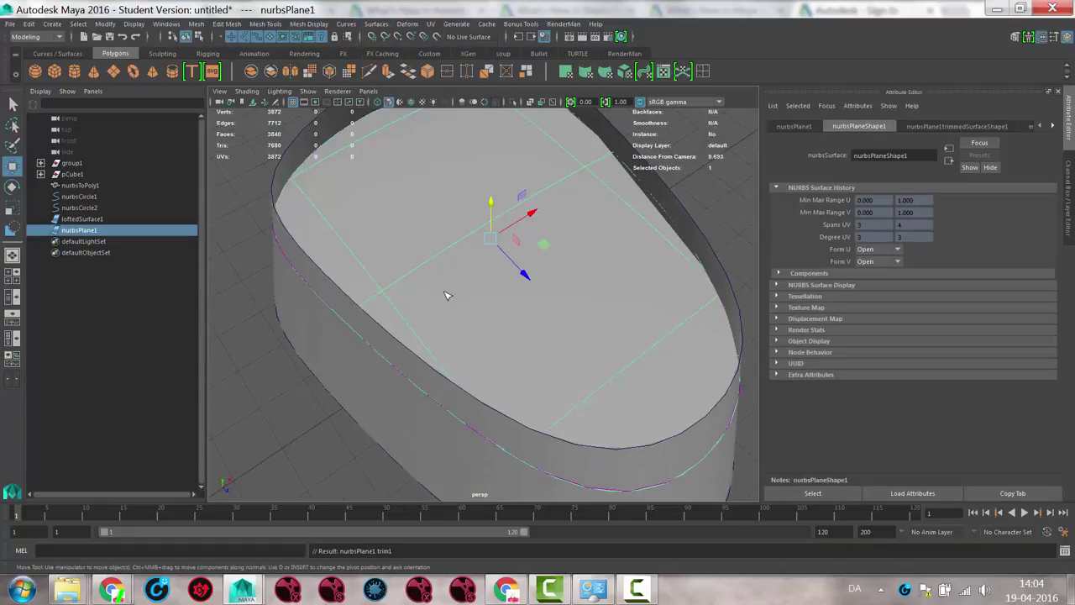
# Trim the lofted surface, keeping only the wall below the intersection curve
pyautogui.keyDown('alt'); pyautogui.moveTo(447, 295); pyautogui.dragTo(115, 305, button='right'); pyautogui.keyUp('alt')
pyautogui.keyDown('alt'); pyautogui.moveTo(509, 277); pyautogui.dragTo(592, 160); pyautogui.keyUp('alt')
pyautogui.click(469, 316)
pyautogui.click(376, 23)
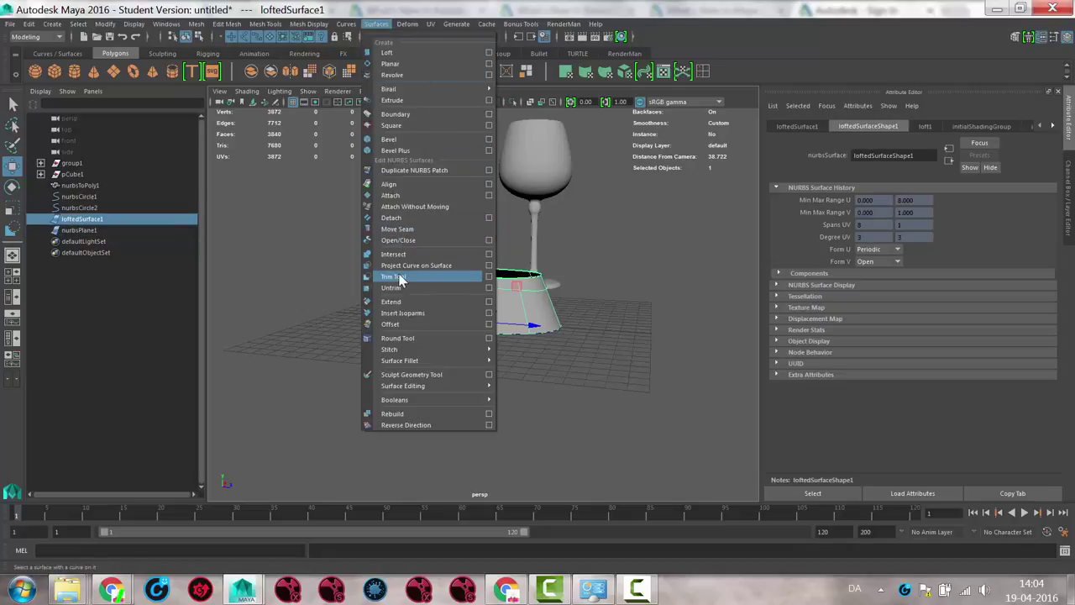
pyautogui.click(399, 277)
pyautogui.click(493, 313)
pyautogui.press('Return')
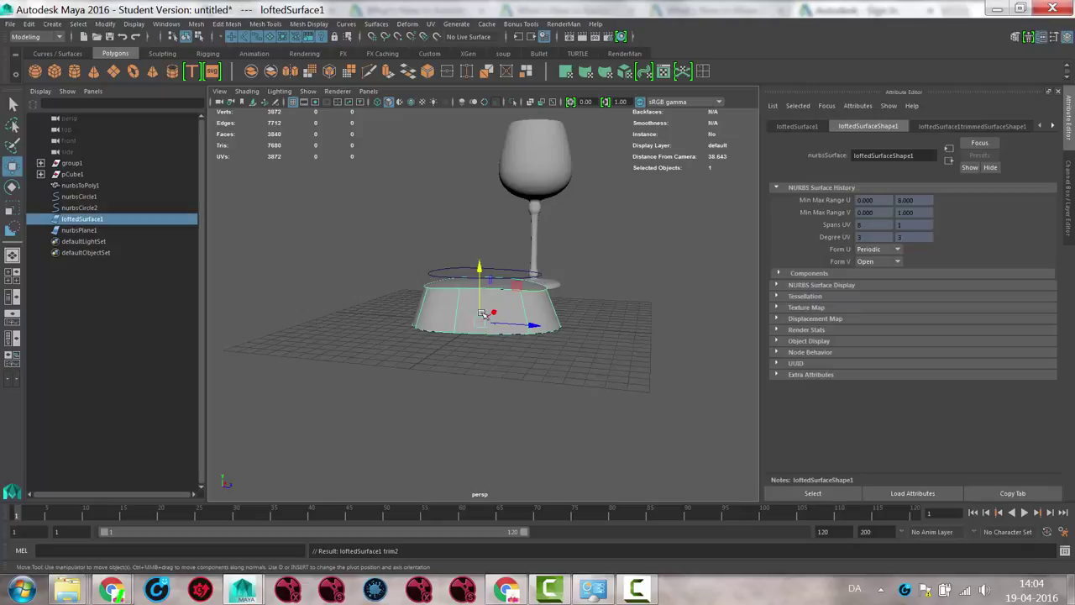
# Examine the trimmed body from several angles, including the edge where its cap meets the side wall
pyautogui.keyDown('alt'); pyautogui.moveTo(465, 306); pyautogui.dragTo(470, 353); pyautogui.keyUp('alt')
pyautogui.press('f')
pyautogui.click(704, 275)
pyautogui.keyDown('alt'); pyautogui.moveTo(629, 367); pyautogui.dragTo(586, 369); pyautogui.keyUp('alt')
pyautogui.keyDown('alt'); pyautogui.moveTo(597, 379); pyautogui.dragTo(384, 367, button='right'); pyautogui.keyUp('alt')
pyautogui.keyDown('alt'); pyautogui.moveTo(384, 367); pyautogui.dragTo(545, 265); pyautogui.keyUp('alt')
pyautogui.click(508, 233)
pyautogui.hotkey('ctrl', 'z')
pyautogui.keyDown('alt'); pyautogui.moveTo(588, 356); pyautogui.dragTo(541, 365); pyautogui.keyUp('alt')
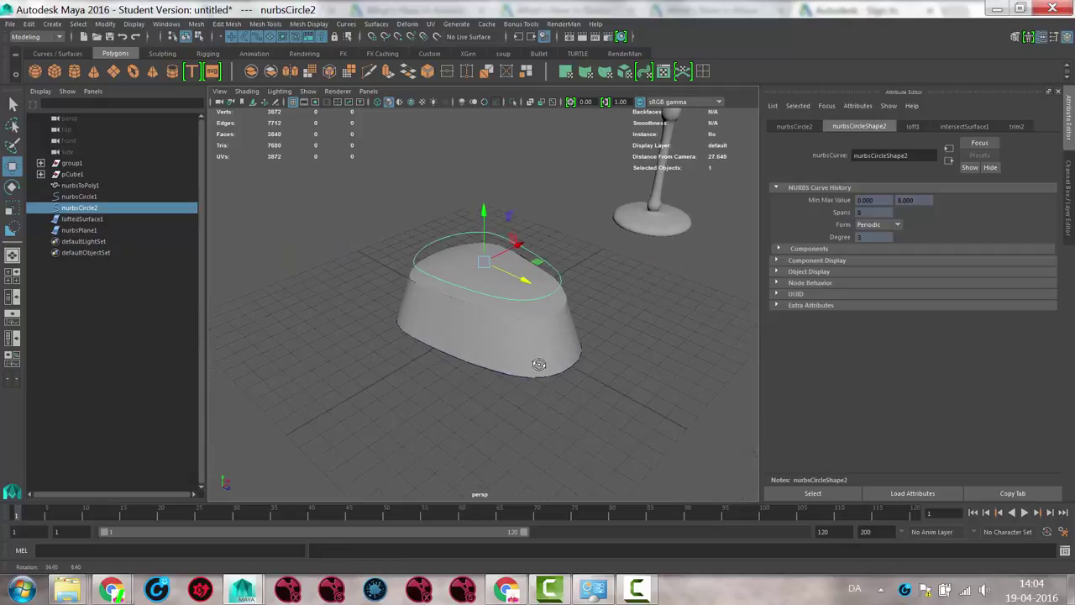
pyautogui.keyDown('alt'); pyautogui.moveTo(578, 353); pyautogui.dragTo(617, 351, button='right'); pyautogui.keyUp('alt')
pyautogui.click(574, 354)
pyautogui.click(669, 270)
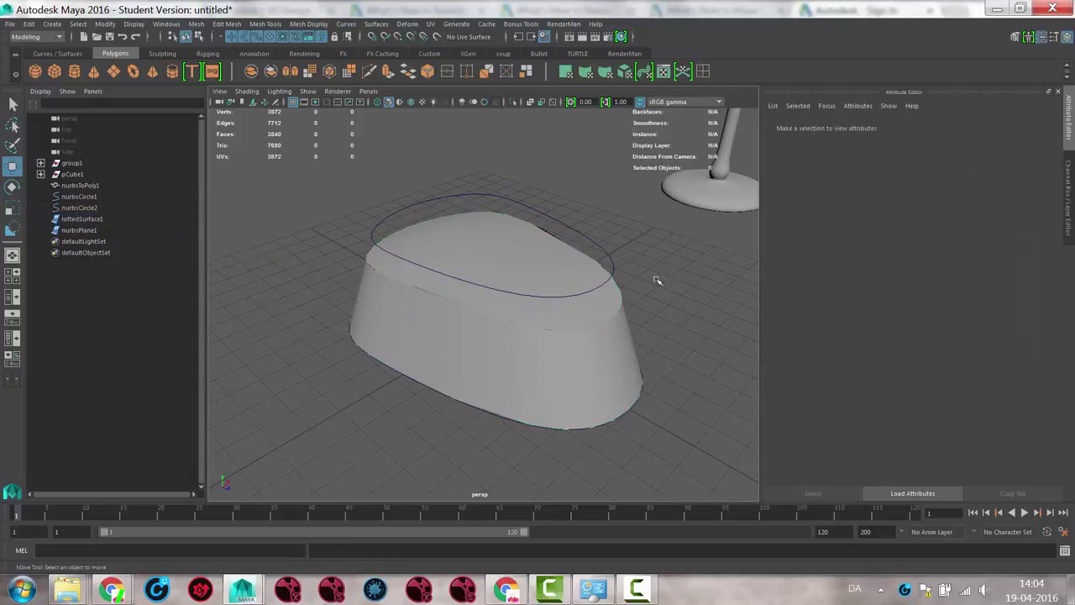
# In wireframe display, round the edge between the trimmed cap and side wall using the Round Tool with a radius of 0.651
pyautogui.press('4')
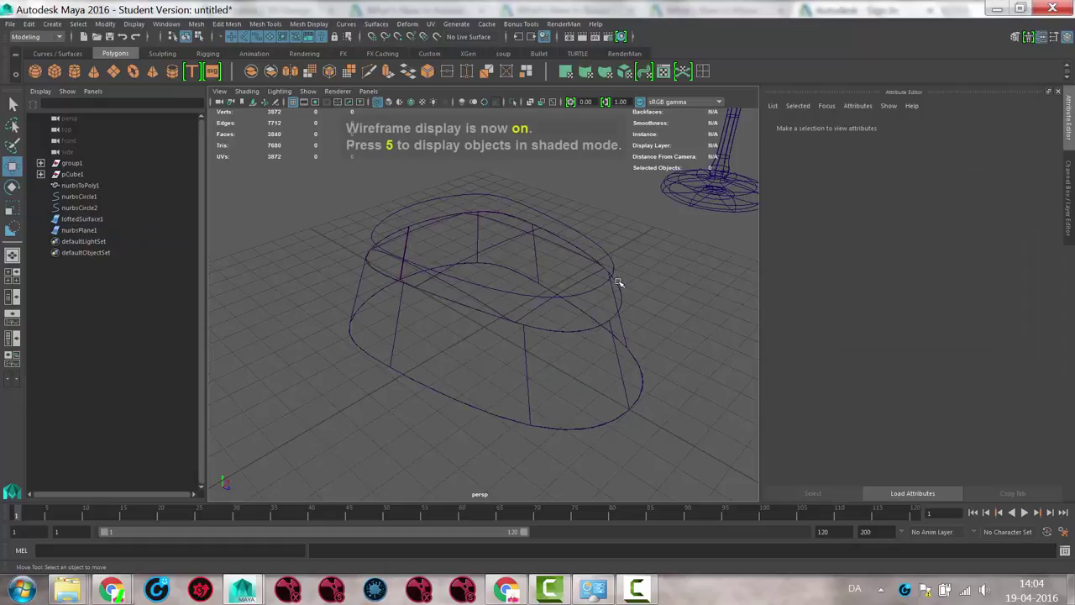
pyautogui.click(376, 24)
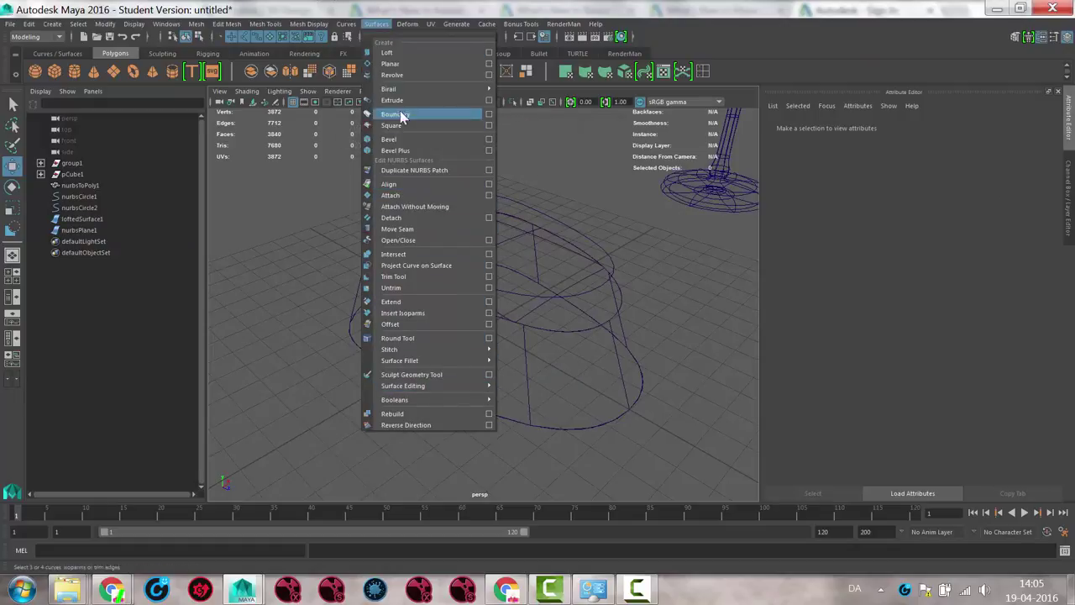
pyautogui.click(405, 338)
pyautogui.click(452, 321)
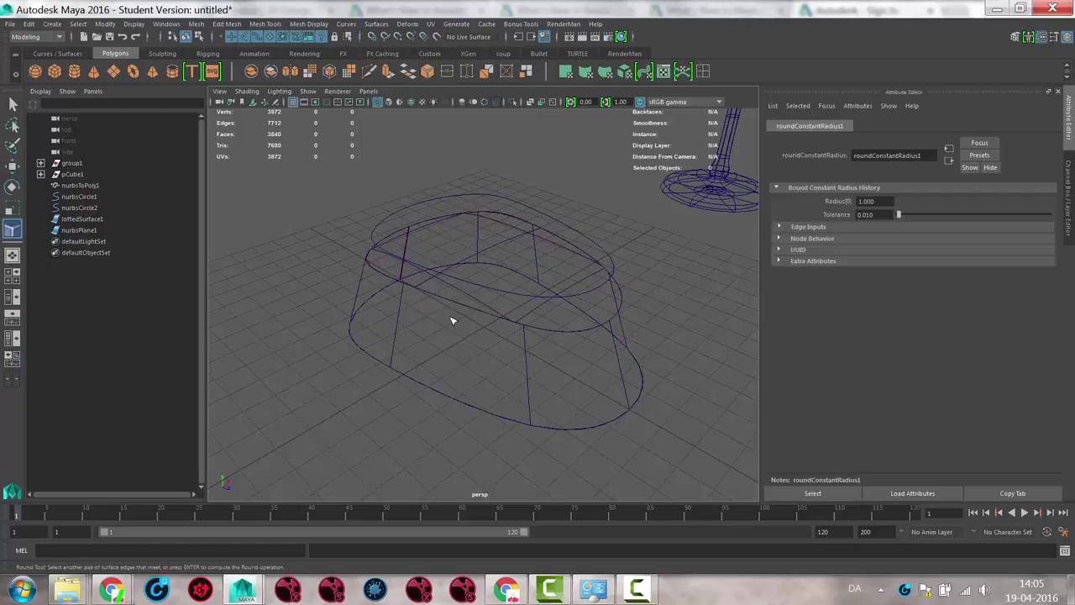
pyautogui.keyDown('alt'); pyautogui.moveTo(462, 336); pyautogui.dragTo(523, 324); pyautogui.keyUp('alt')
pyautogui.moveTo(627, 297); pyautogui.dragTo(624, 288)
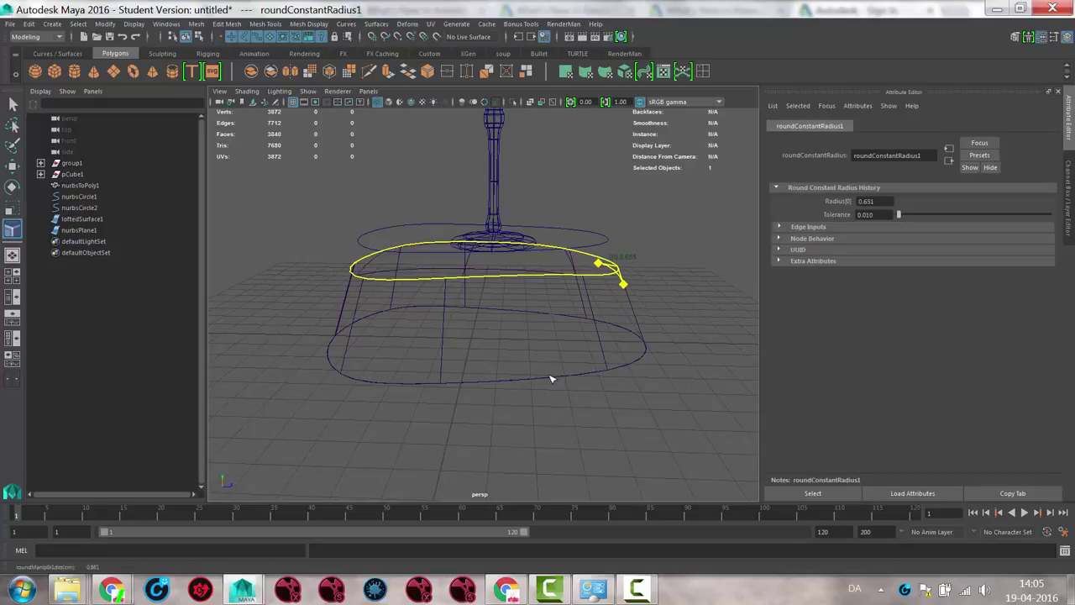
pyautogui.press('Return')
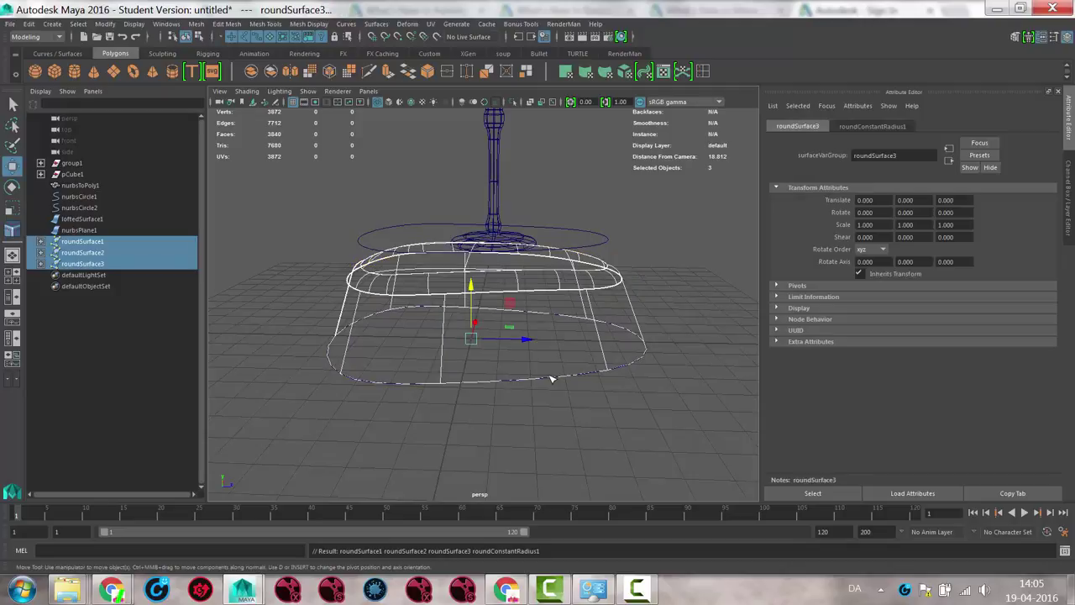
# Return to shaded display and try to reverse the surface direction of the black rounded strip
pyautogui.moveTo(551, 379)
pyautogui.keyDown('alt'); pyautogui.mouseDown()
pyautogui.moveTo(533, 374)
pyautogui.moveTo(572, 347)
pyautogui.mouseUp(); pyautogui.keyUp('alt')
pyautogui.press('5')
pyautogui.click(582, 334)
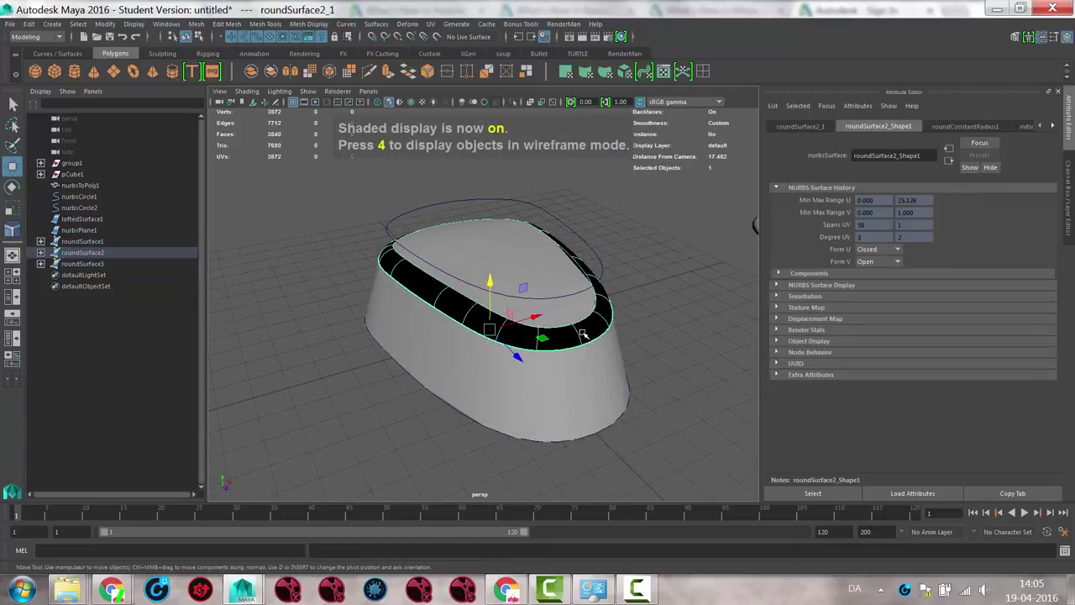
pyautogui.click(955, 127)
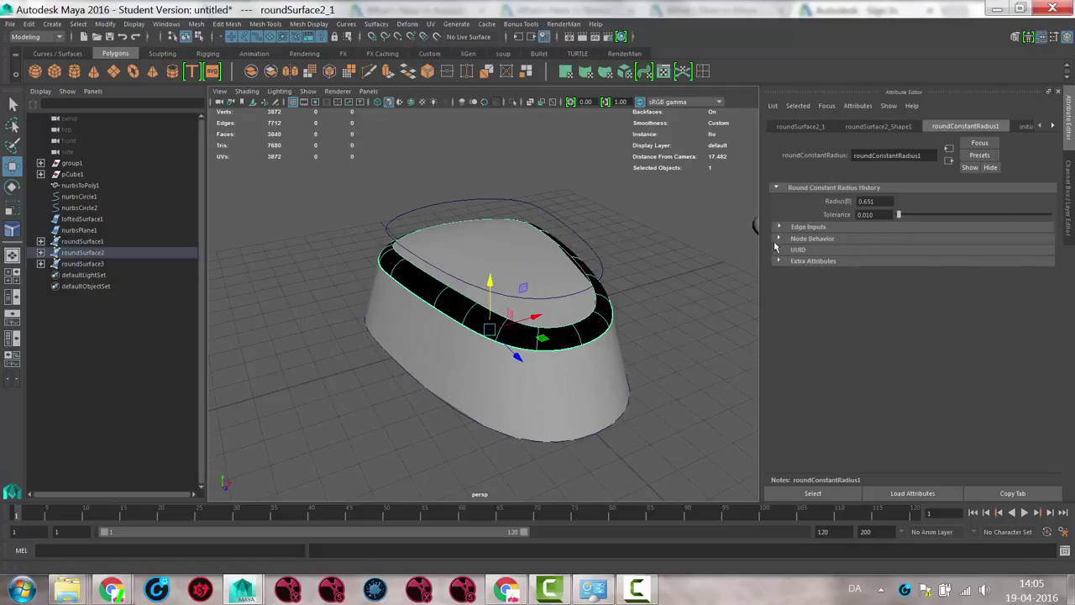
pyautogui.click(376, 23)
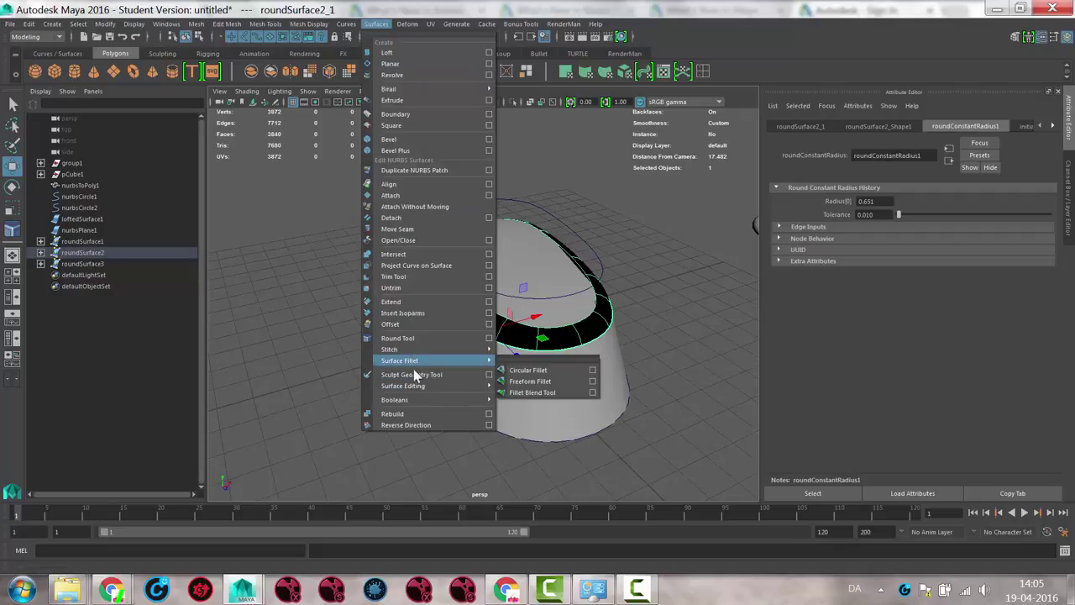
pyautogui.click(407, 425)
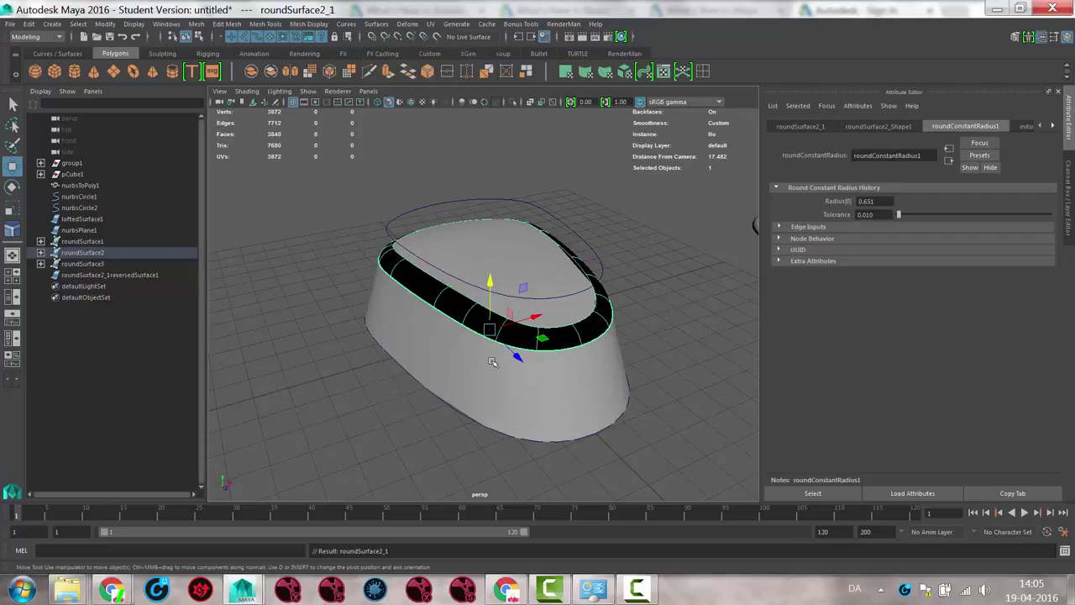
# Reselect the rounded strip and try Reverse Direction on it a second time
pyautogui.click(642, 306)
pyautogui.click(597, 315)
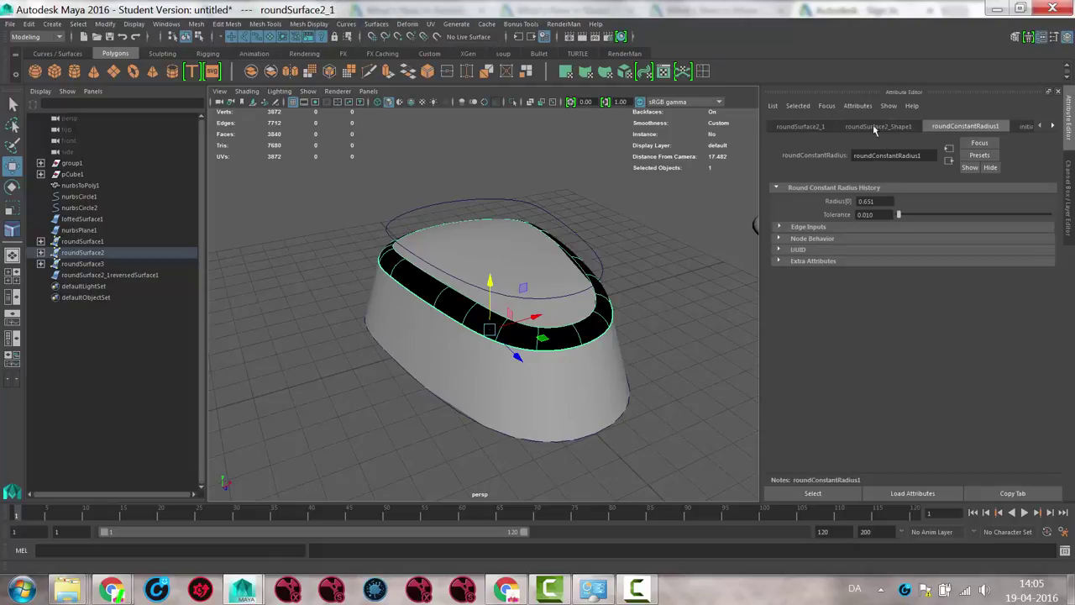
pyautogui.click(377, 23)
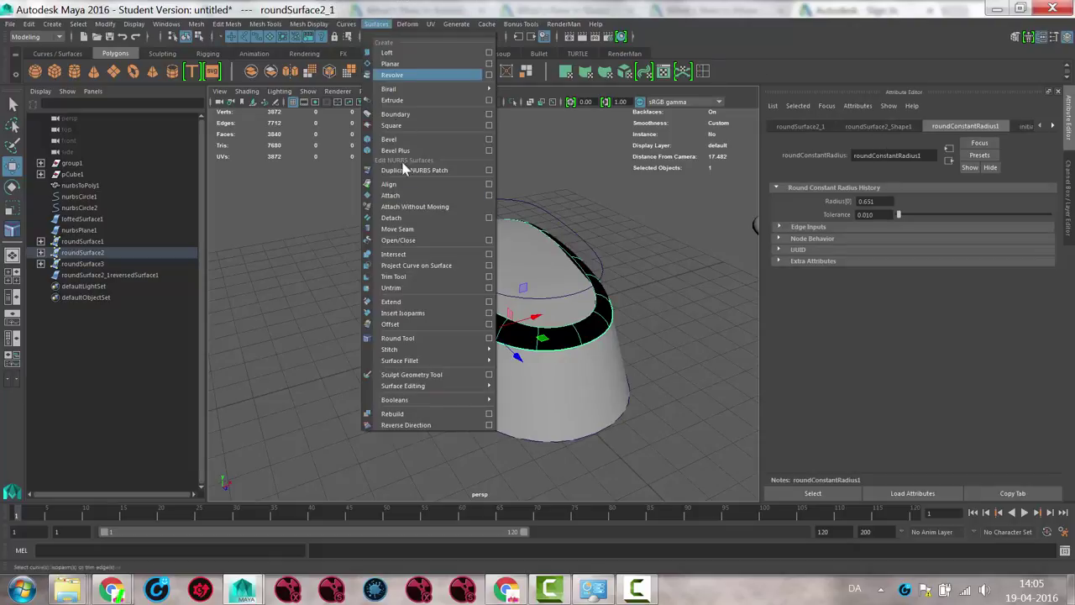
pyautogui.click(399, 425)
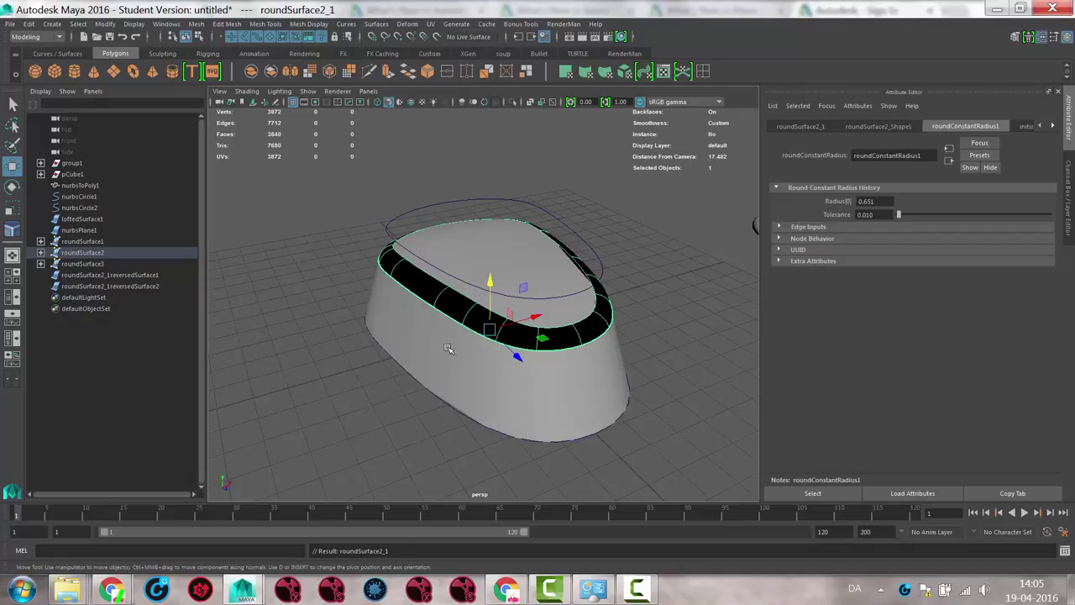
# Switch the perspective view to a different renderer and inspect the shading of the rounded strip and cap
pyautogui.keyDown('alt'); pyautogui.moveTo(450, 350); pyautogui.dragTo(388, 325); pyautogui.keyUp('alt')
pyautogui.click(319, 329)
pyautogui.keyDown('alt'); pyautogui.moveTo(295, 408); pyautogui.dragTo(320, 393); pyautogui.keyUp('alt')
pyautogui.click(360, 102)
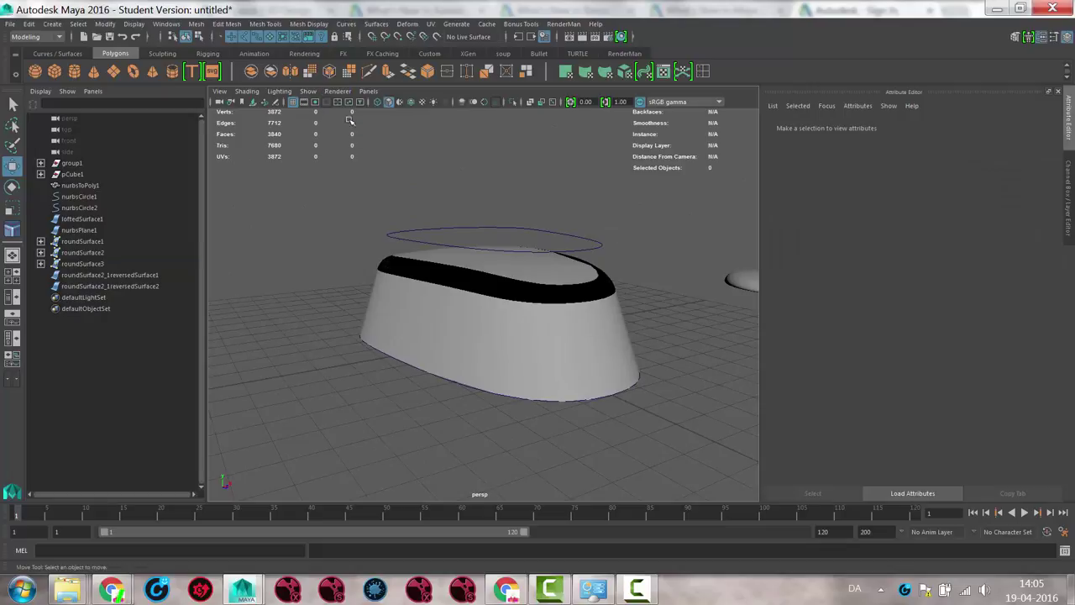
pyautogui.click(352, 122)
pyautogui.keyDown('alt'); pyautogui.moveTo(289, 355); pyautogui.dragTo(358, 253); pyautogui.keyUp('alt')
pyautogui.click(337, 92)
pyautogui.click(337, 133)
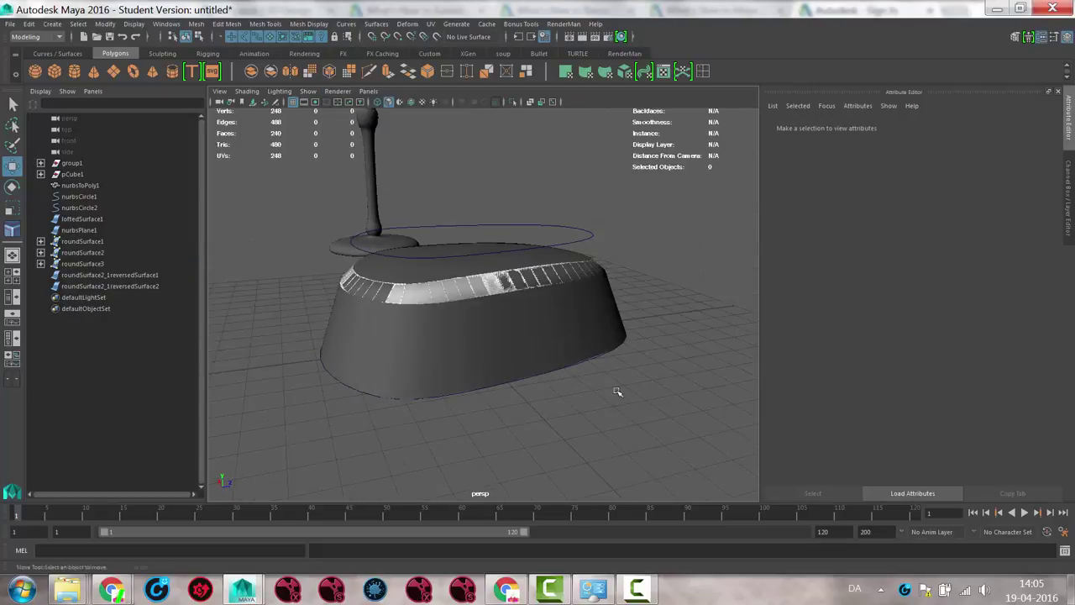
pyautogui.keyDown('alt'); pyautogui.moveTo(614, 389); pyautogui.dragTo(790, 336); pyautogui.keyUp('alt')
pyautogui.keyDown('alt'); pyautogui.moveTo(643, 342); pyautogui.dragTo(374, 128); pyautogui.keyUp('alt')
pyautogui.click(523, 325)
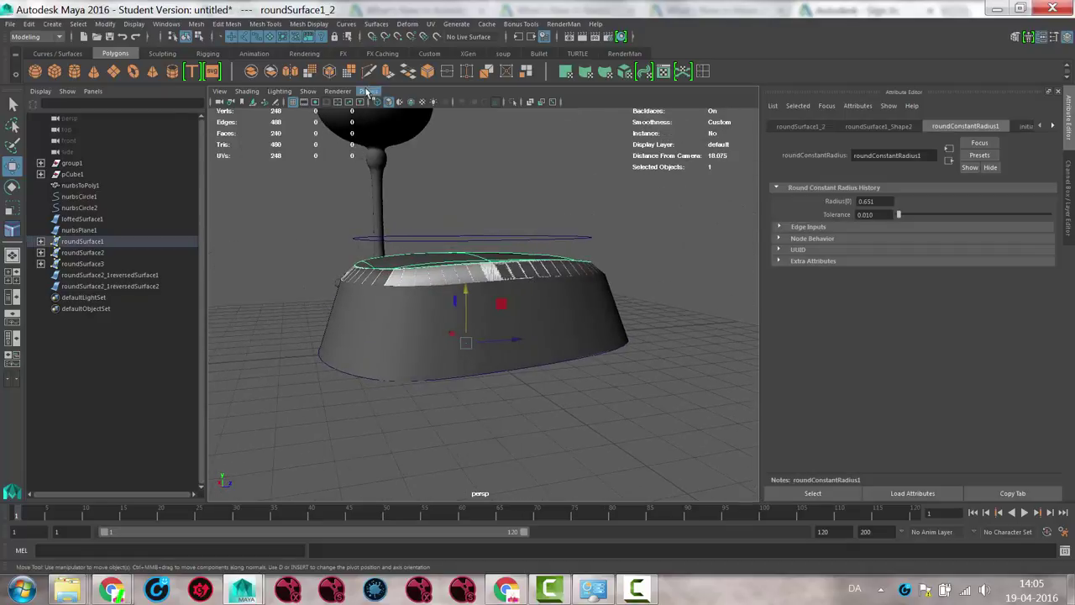
# Switch the perspective view back to the previous renderer and inspect the black rounded strip from several angles
pyautogui.click(336, 93)
pyautogui.click(347, 114)
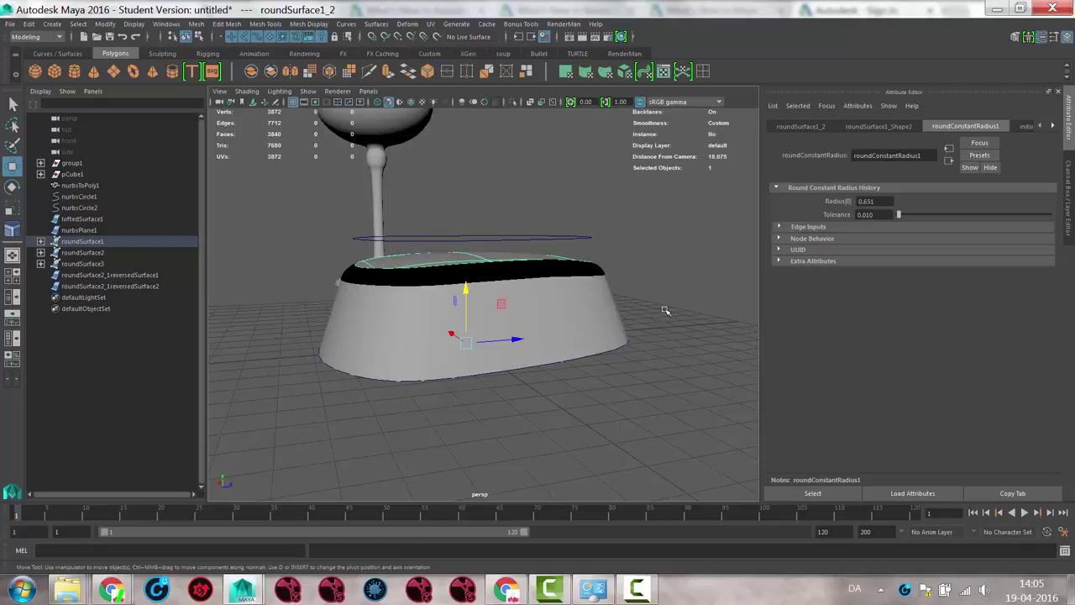
pyautogui.keyDown('alt'); pyautogui.moveTo(664, 312); pyautogui.dragTo(553, 335); pyautogui.keyUp('alt')
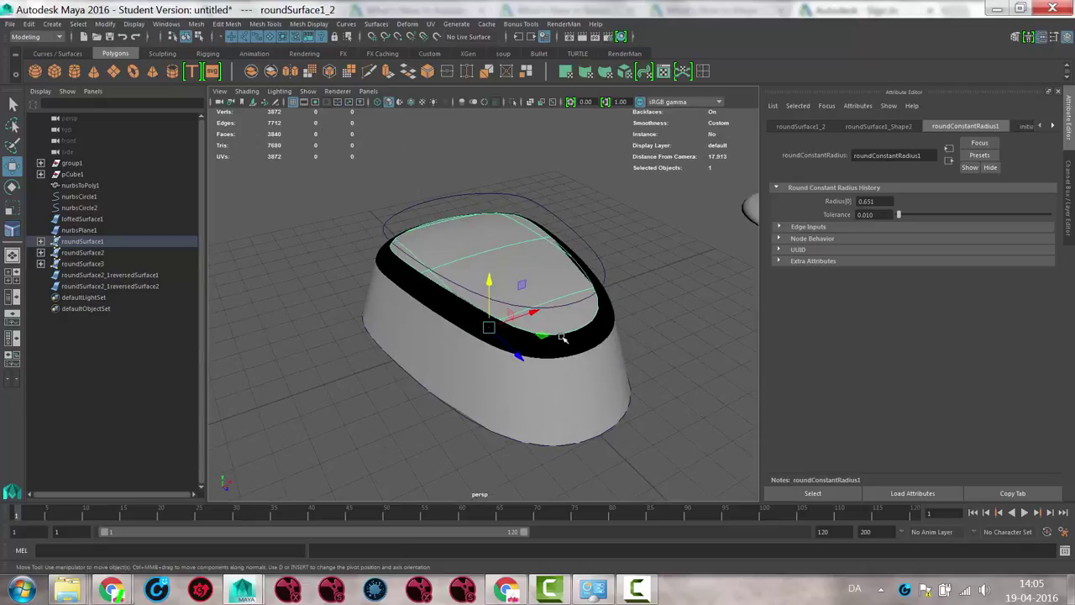
pyautogui.keyDown('alt'); pyautogui.moveTo(497, 390); pyautogui.dragTo(574, 377); pyautogui.keyUp('alt')
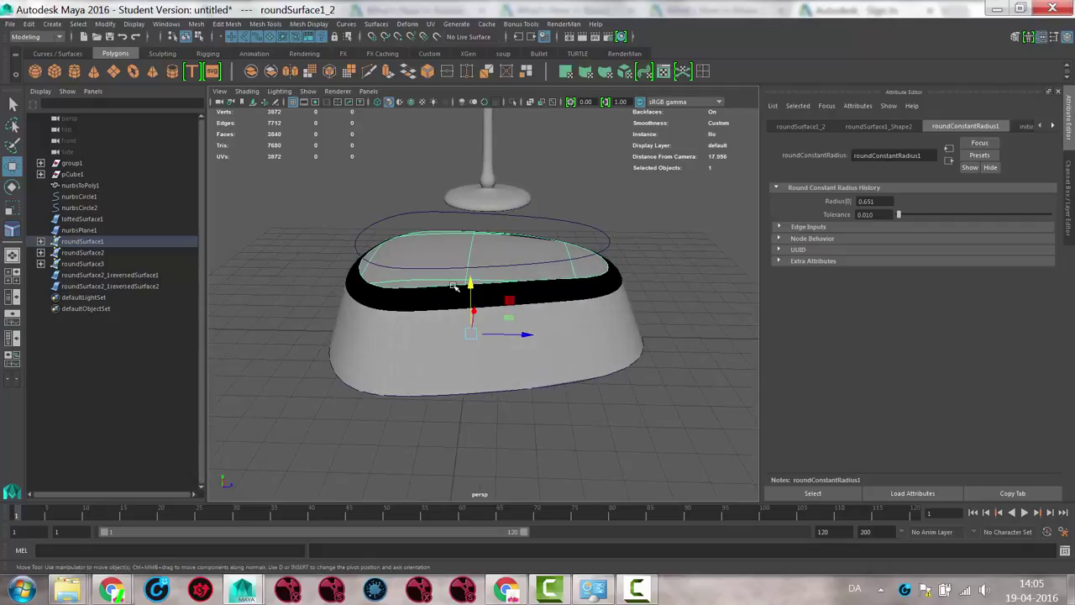
pyautogui.click(51, 24)
pyautogui.moveTo(80, 65)
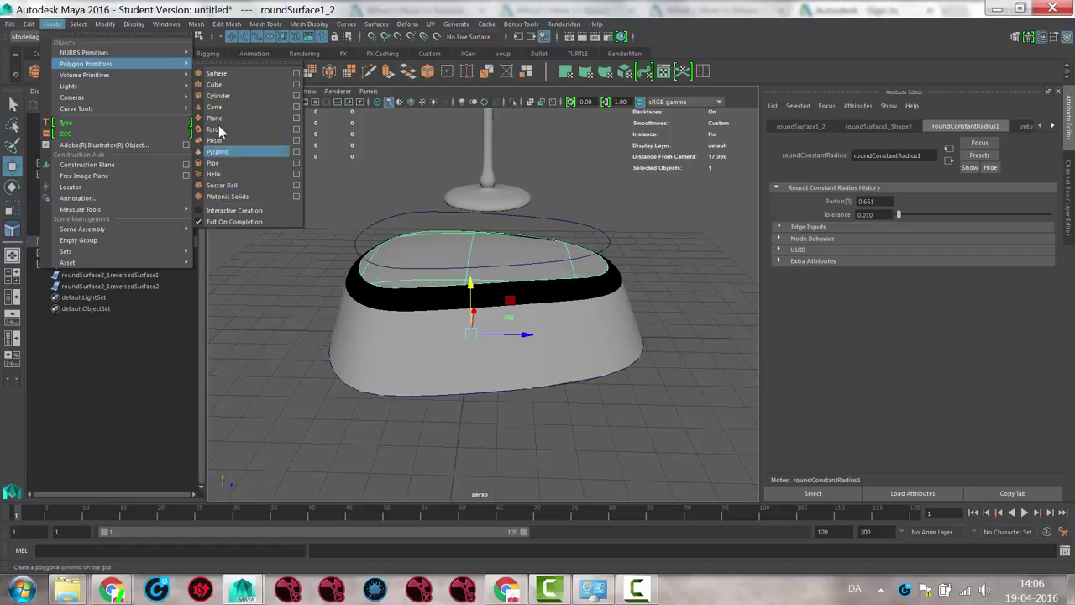
pyautogui.click(217, 97)
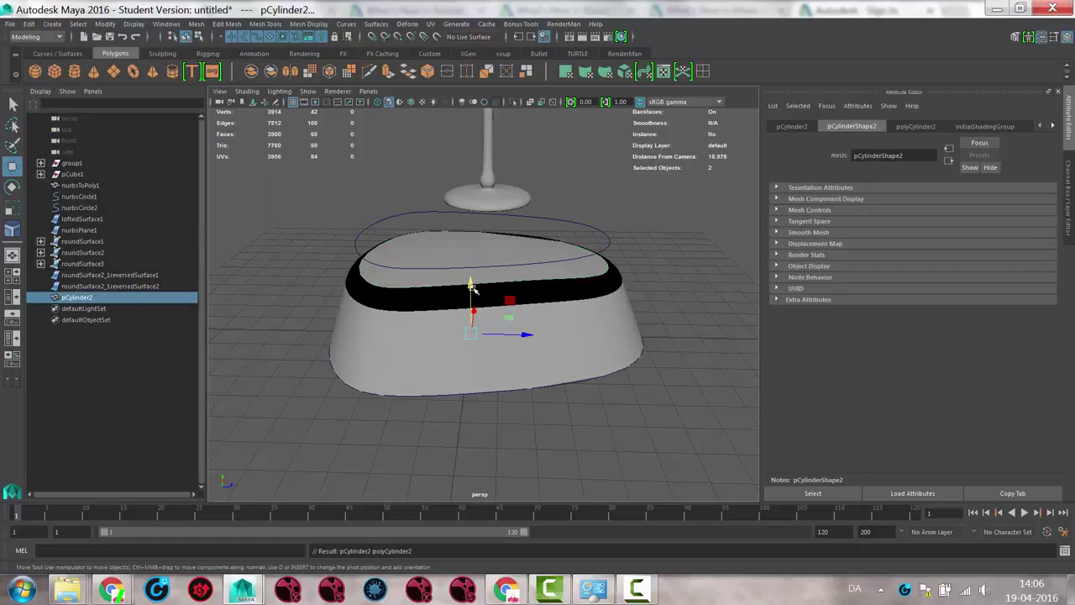
pyautogui.moveTo(472, 287); pyautogui.dragTo(475, 159)
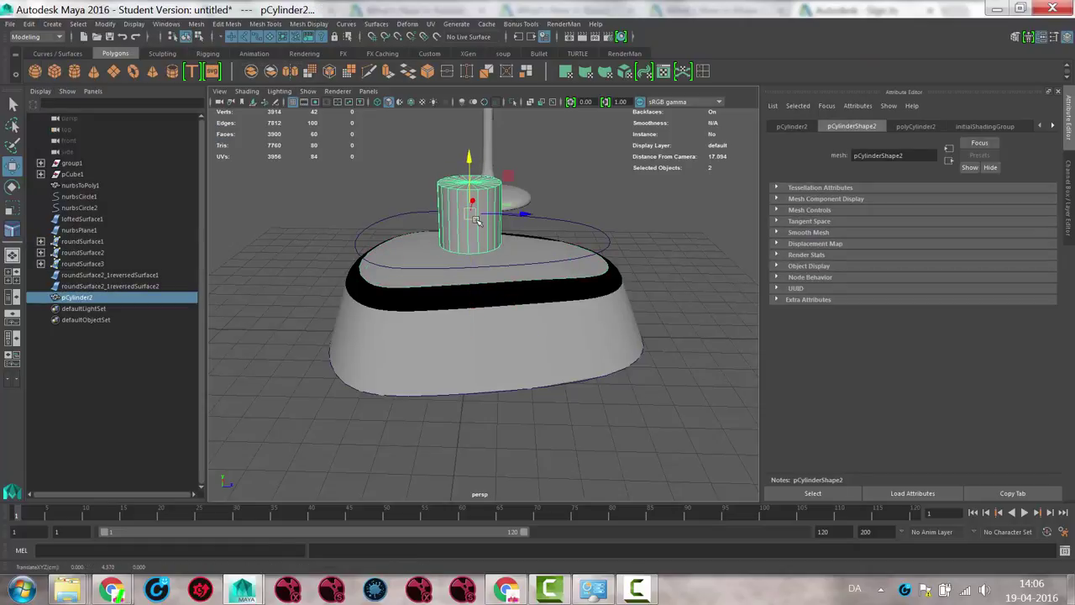
pyautogui.press('Delete')
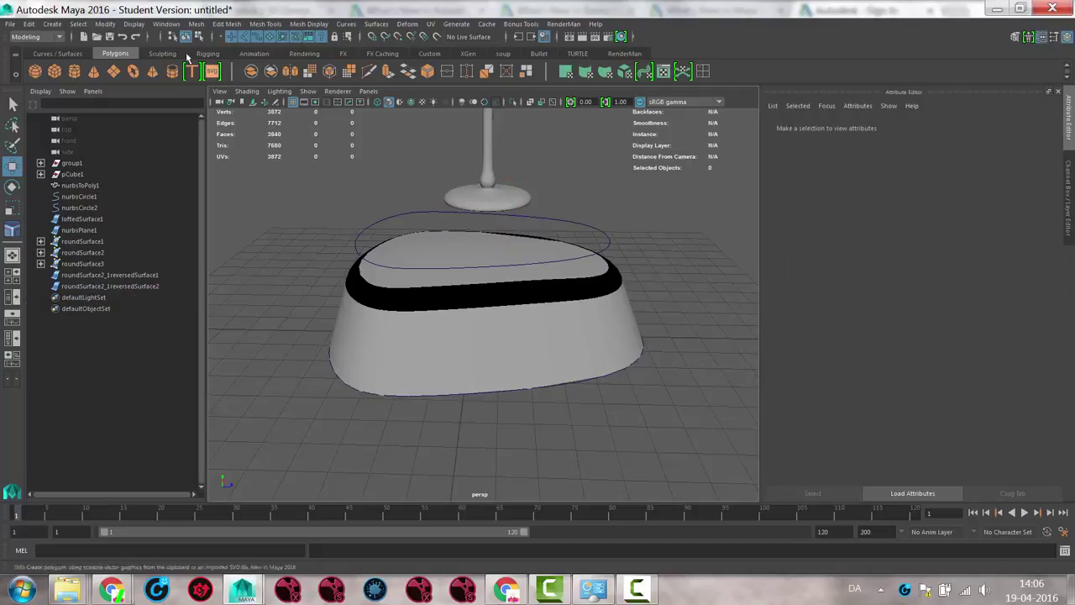
# Create a NURBS cylinder and raise it so that it cuts through the cap of the lofted body
pyautogui.click(54, 25)
pyautogui.moveTo(84, 52)
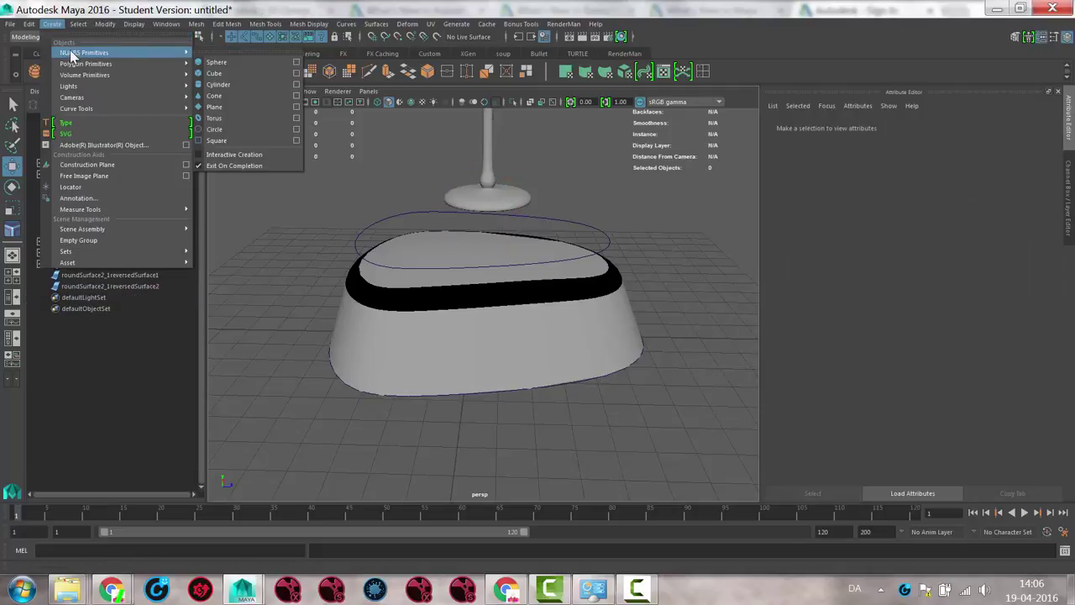
pyautogui.click(228, 81)
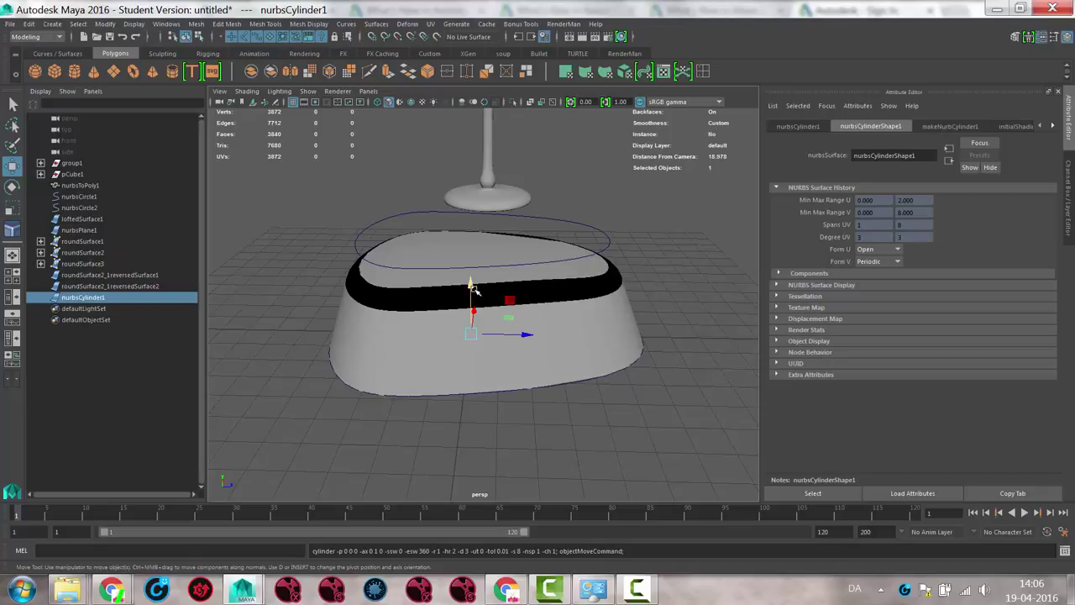
pyautogui.moveTo(472, 288); pyautogui.dragTo(470, 200)
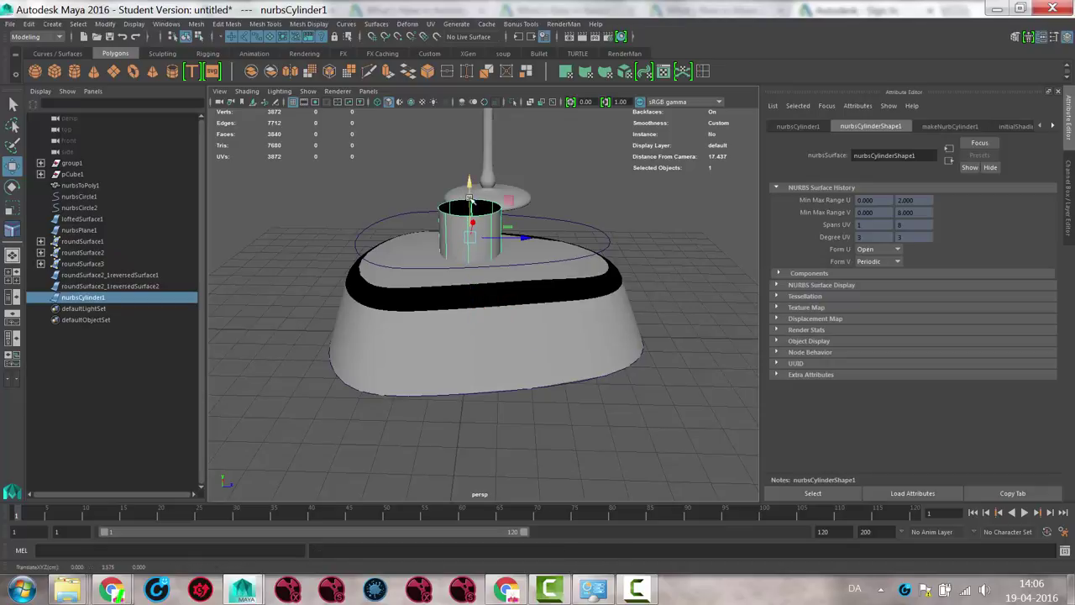
# Create a circular fillet between the NURBS cylinder and the cap surface
pyautogui.keyDown('shift'); pyautogui.click(526, 248); pyautogui.keyUp('shift')
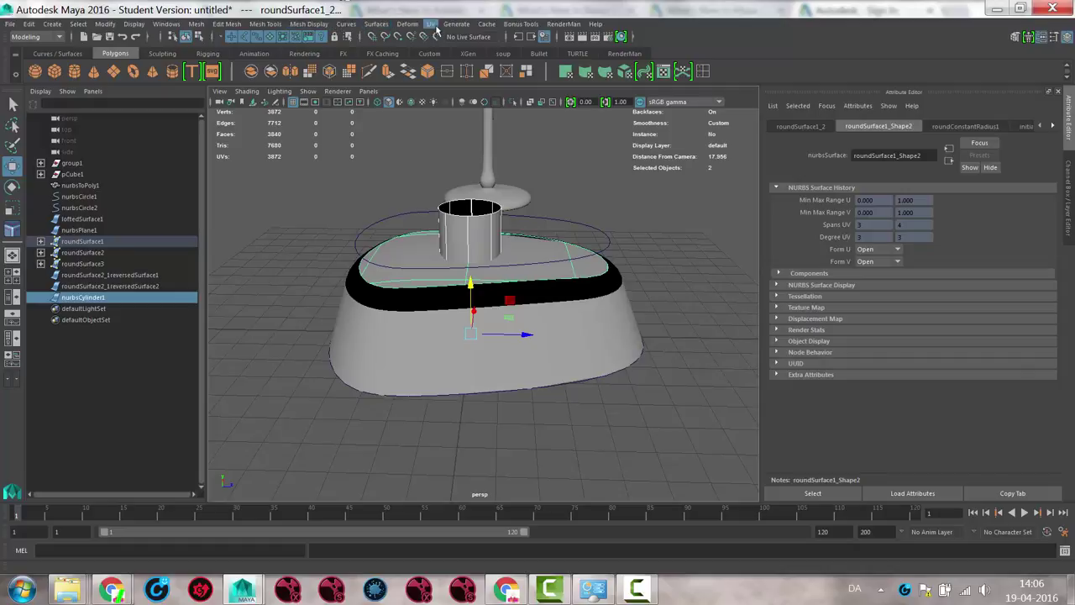
pyautogui.click(378, 24)
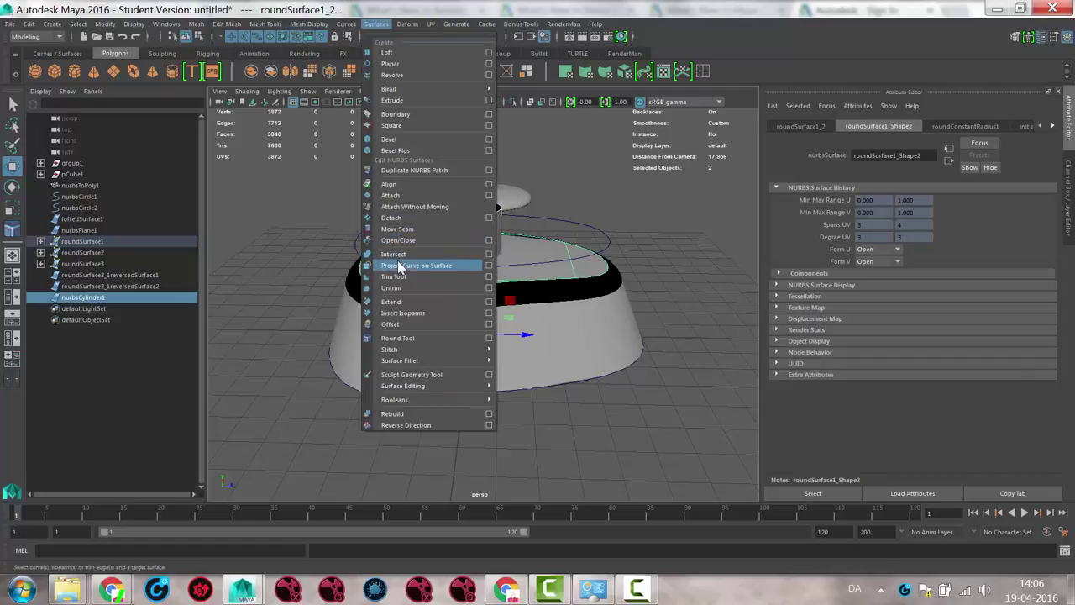
pyautogui.moveTo(418, 362)
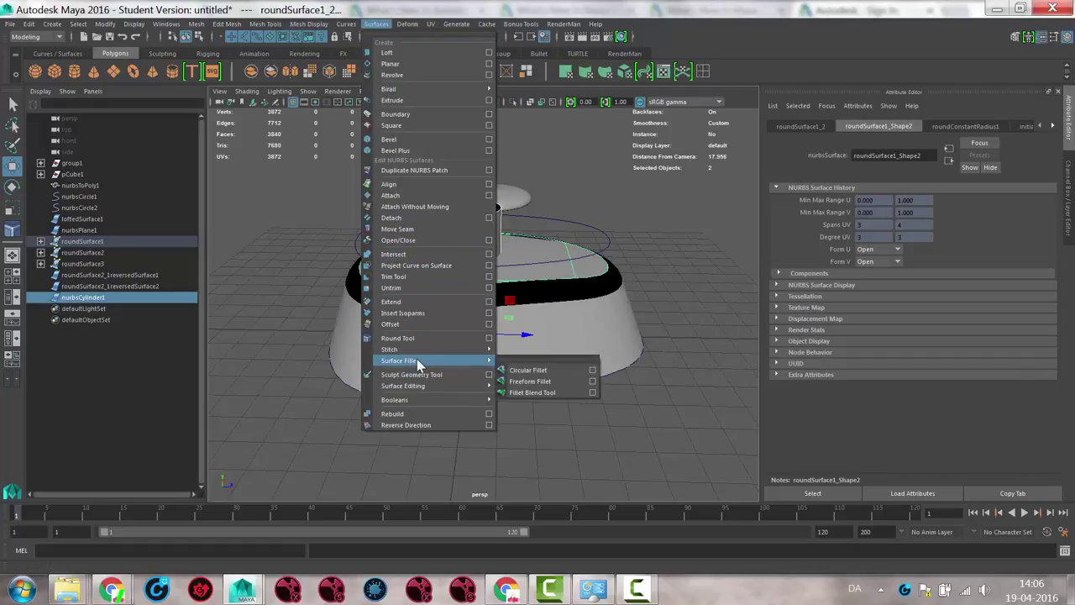
pyautogui.click(547, 370)
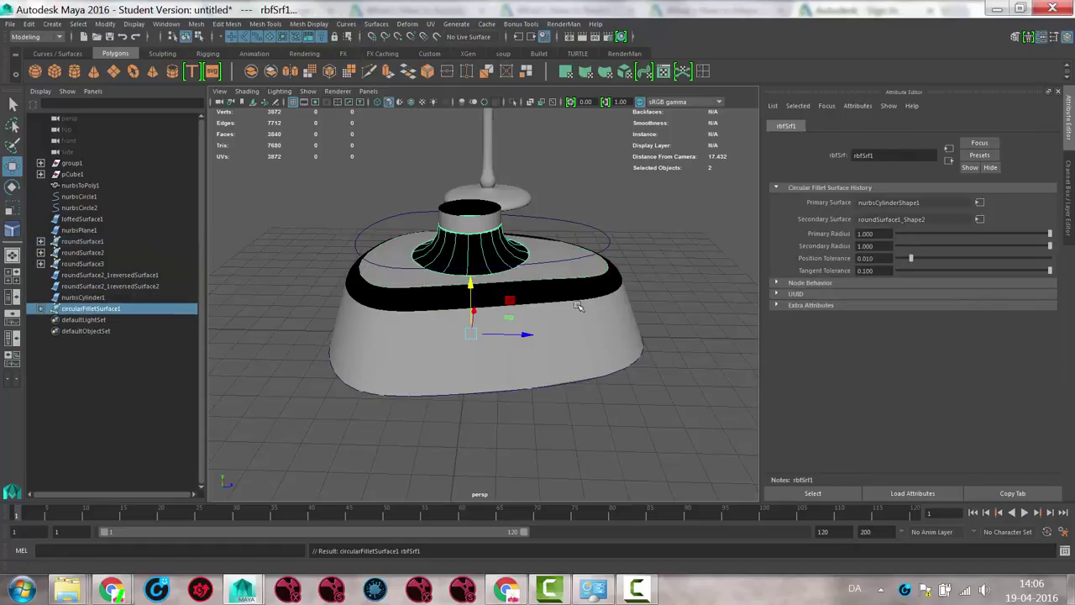
pyautogui.moveTo(579, 306)
pyautogui.keyDown('alt'); pyautogui.mouseDown()
pyautogui.moveTo(473, 319)
pyautogui.moveTo(564, 314)
pyautogui.moveTo(562, 298)
pyautogui.mouseUp(); pyautogui.keyUp('alt')
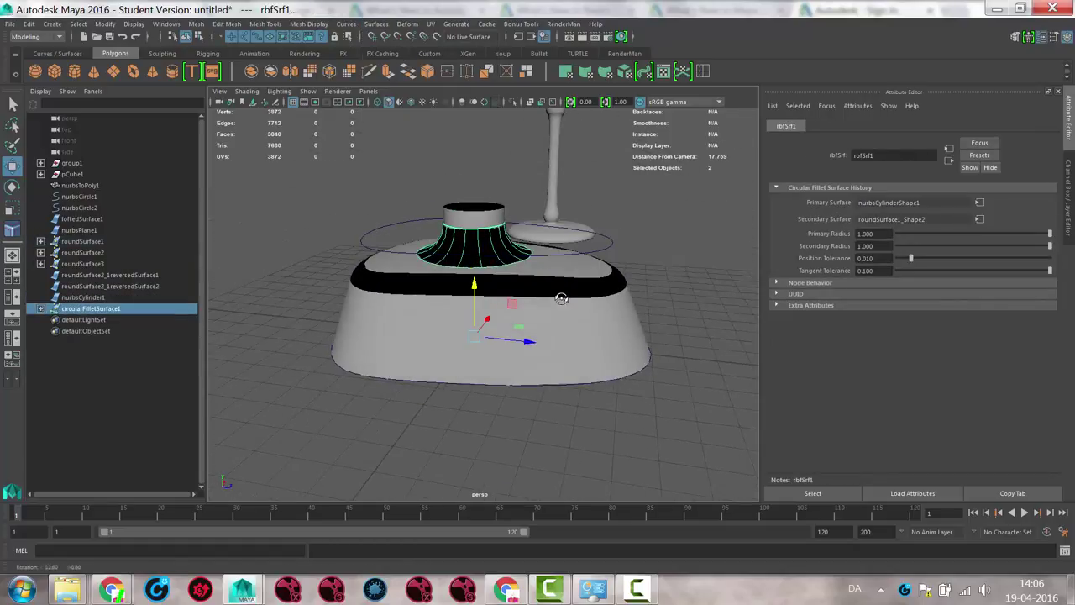
# Raise the NURBS cylinder above the cap and tilt it about 28 degrees around the X axis
pyautogui.click(482, 204)
pyautogui.moveTo(478, 185); pyautogui.dragTo(473, 155)
pyautogui.press('e')
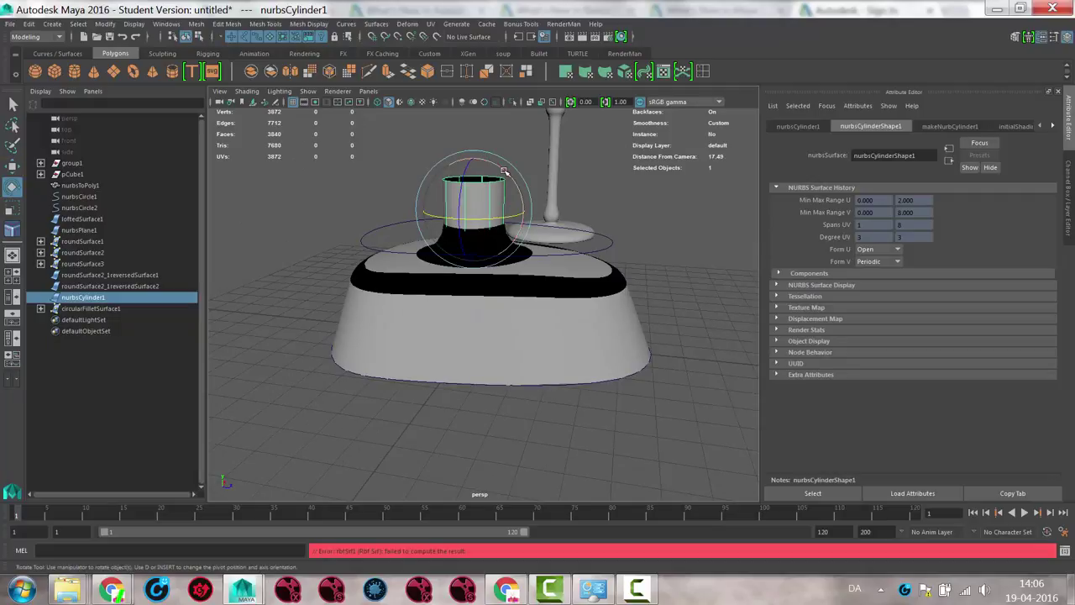
pyautogui.moveTo(505, 172); pyautogui.dragTo(521, 192)
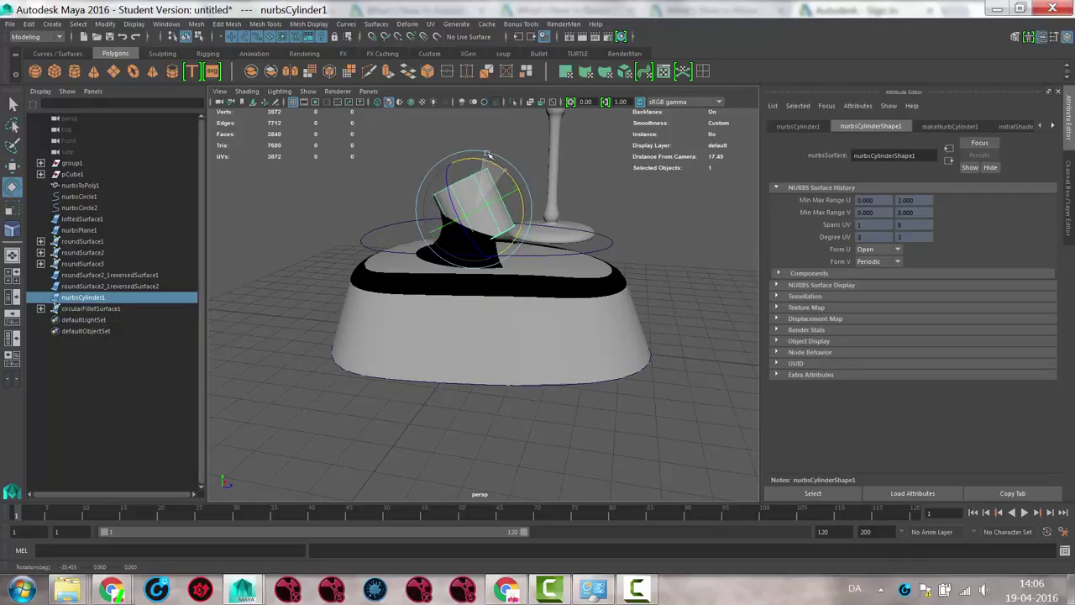
# Scale the tilted cylinder down into a slimmer stem and check how the fillet adapts
pyautogui.press('r')
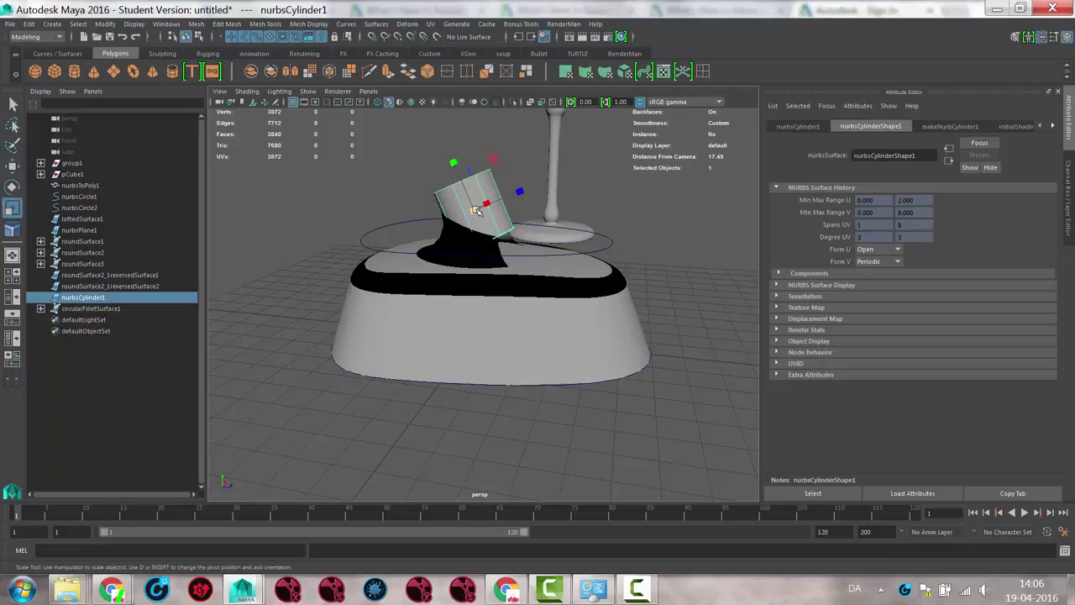
pyautogui.moveTo(475, 209); pyautogui.dragTo(467, 215)
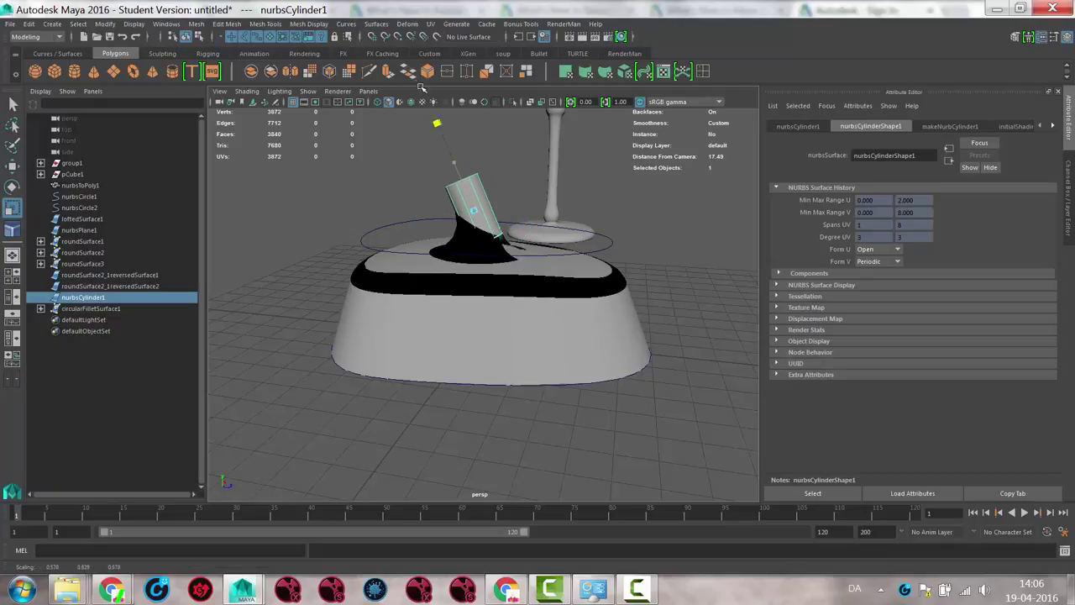
pyautogui.keyDown('alt'); pyautogui.moveTo(580, 227); pyautogui.dragTo(404, 240); pyautogui.keyUp('alt')
pyautogui.keyDown('alt'); pyautogui.moveTo(412, 244); pyautogui.dragTo(625, 276, button='right'); pyautogui.keyUp('alt')
pyautogui.keyDown('alt'); pyautogui.moveTo(625, 276); pyautogui.dragTo(660, 288); pyautogui.keyUp('alt')
pyautogui.keyDown('alt'); pyautogui.moveTo(660, 288); pyautogui.dragTo(495, 259, button='right'); pyautogui.keyUp('alt')
# Select the circular fillet surface and try to shift it along the Z axis away from the cylinder
pyautogui.click(495, 260)
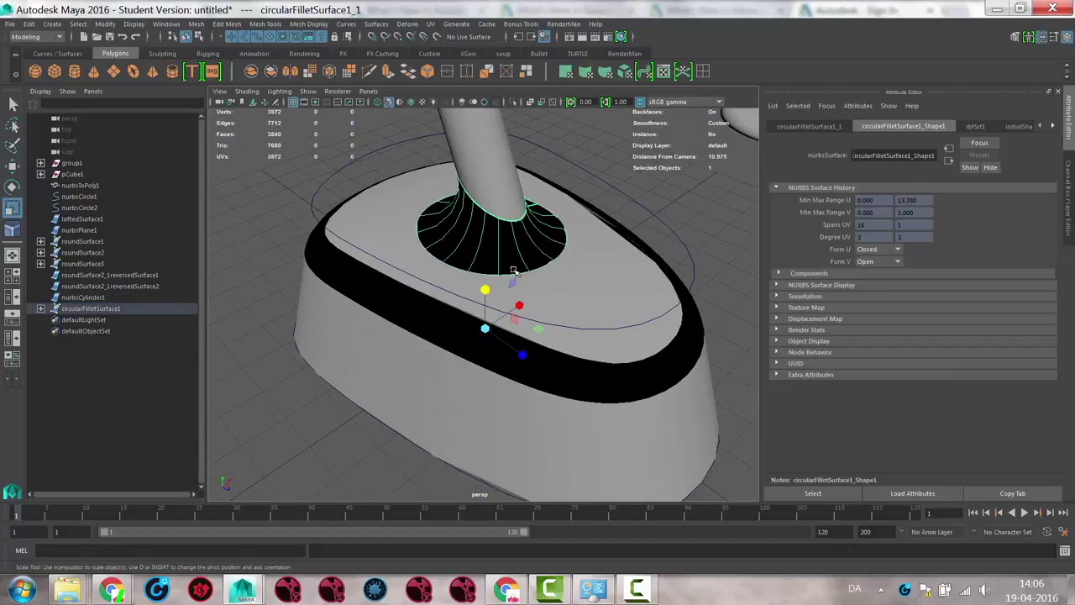
pyautogui.keyDown('alt'); pyautogui.moveTo(516, 283); pyautogui.dragTo(629, 257); pyautogui.keyUp('alt')
pyautogui.keyDown('alt'); pyautogui.moveTo(629, 257); pyautogui.dragTo(453, 265, button='right'); pyautogui.keyUp('alt')
pyautogui.keyDown('alt'); pyautogui.moveTo(452, 267); pyautogui.dragTo(455, 271); pyautogui.keyUp('alt')
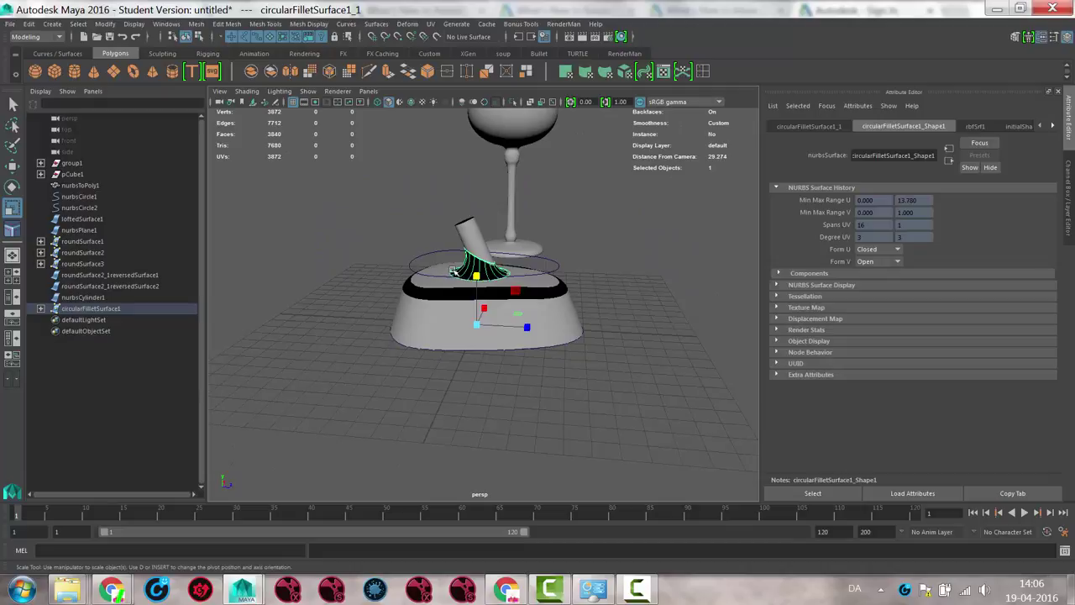
pyautogui.press('w')
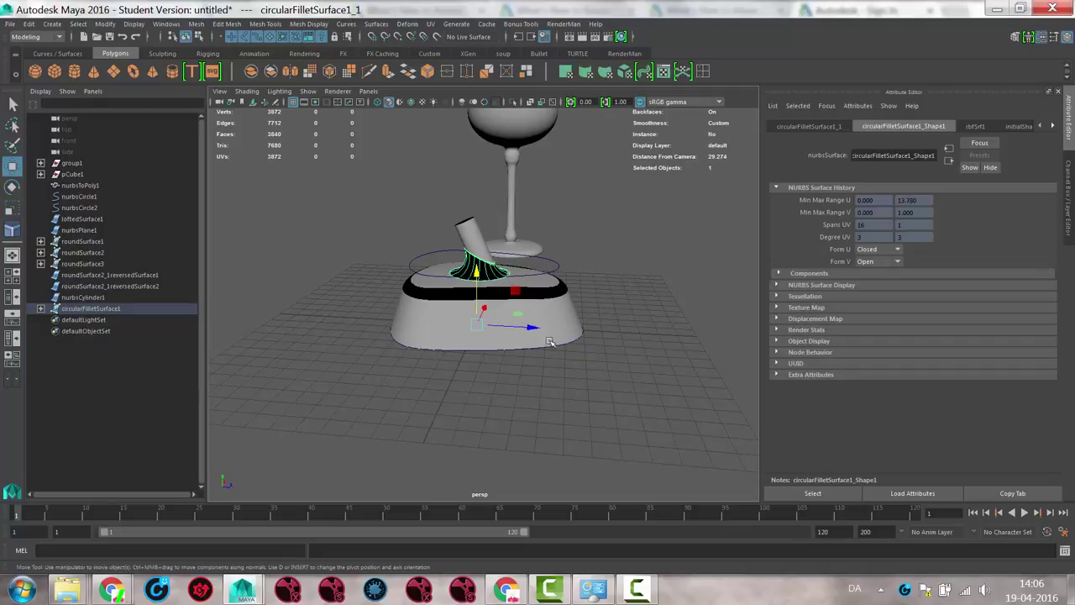
pyautogui.moveTo(534, 327); pyautogui.dragTo(521, 326)
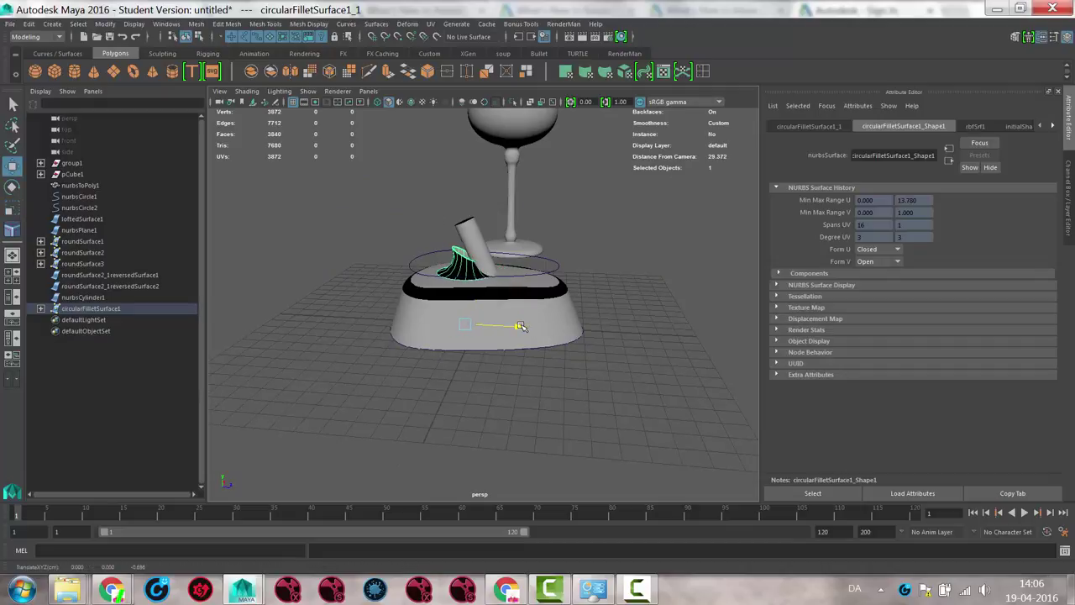
# Slide the tilted cylinder along the Z axis across the cap and inspect the fillet at its base
pyautogui.click(464, 232)
pyautogui.moveTo(509, 252)
pyautogui.mouseDown()
pyautogui.moveTo(523, 252)
pyautogui.moveTo(447, 297)
pyautogui.moveTo(522, 265)
pyautogui.mouseUp()
pyautogui.scroll(3, 446, 298)
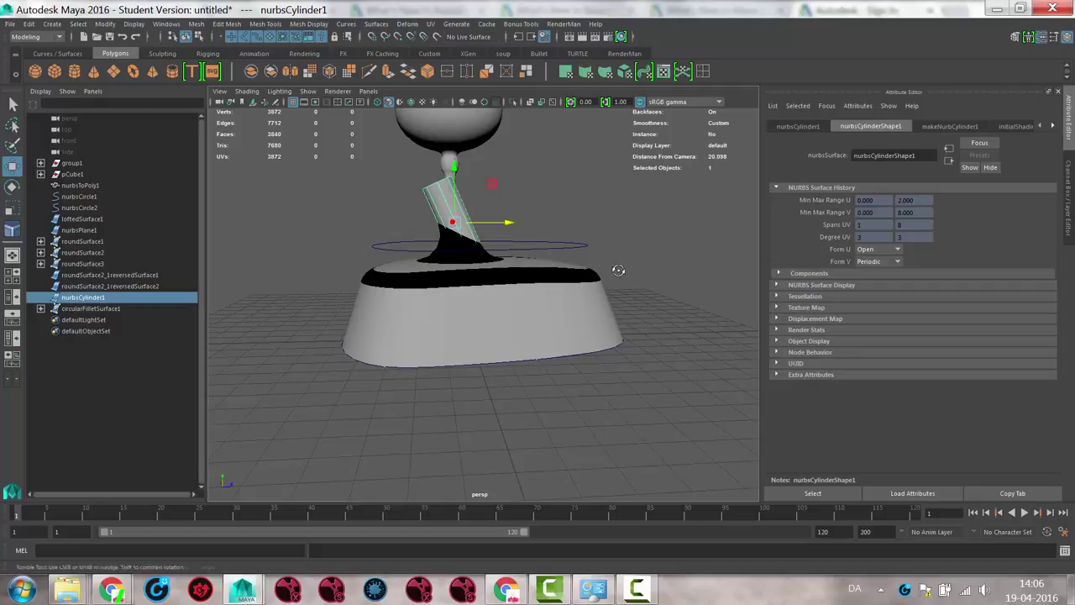
pyautogui.keyDown('alt'); pyautogui.moveTo(622, 276); pyautogui.dragTo(608, 238); pyautogui.keyUp('alt')
pyautogui.keyDown('alt'); pyautogui.moveTo(608, 238); pyautogui.dragTo(643, 288, button='right'); pyautogui.keyUp('alt')
pyautogui.keyDown('alt'); pyautogui.moveTo(644, 288); pyautogui.dragTo(404, 344); pyautogui.keyUp('alt')
pyautogui.click(545, 266)
pyautogui.keyDown('alt'); pyautogui.moveTo(403, 344); pyautogui.dragTo(324, 359, button='right'); pyautogui.keyUp('alt')
pyautogui.keyDown('alt'); pyautogui.moveTo(323, 360); pyautogui.dragTo(443, 346); pyautogui.keyUp('alt')
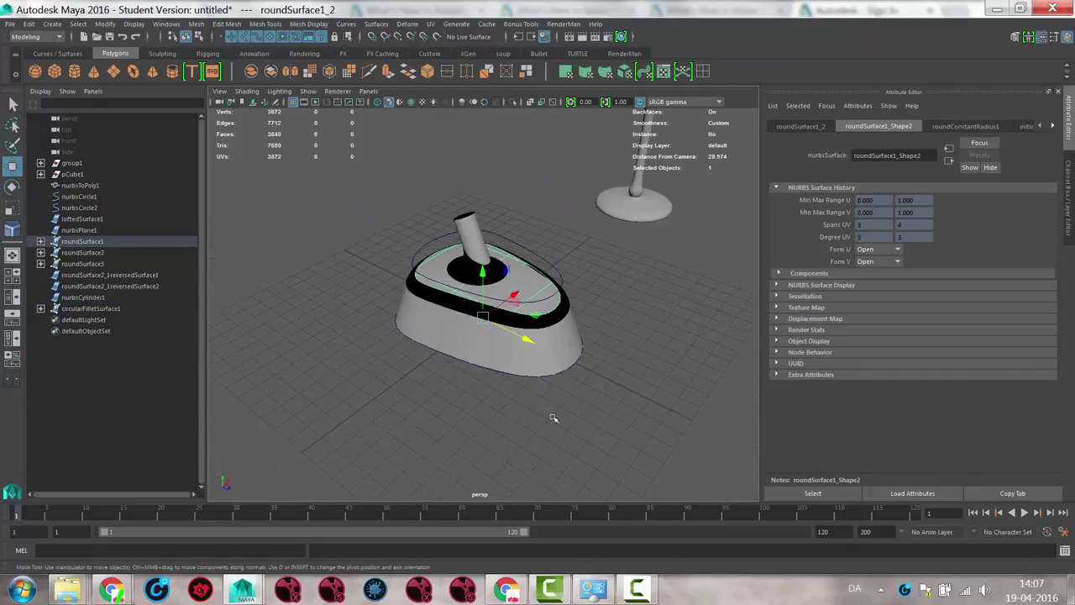
# Select the cylinder, fillet, cap, rounded strip and side wall together and look through the NURBS surface editing commands
pyautogui.click(481, 239)
pyautogui.keyDown('shift'); pyautogui.click(474, 278); pyautogui.keyUp('shift')
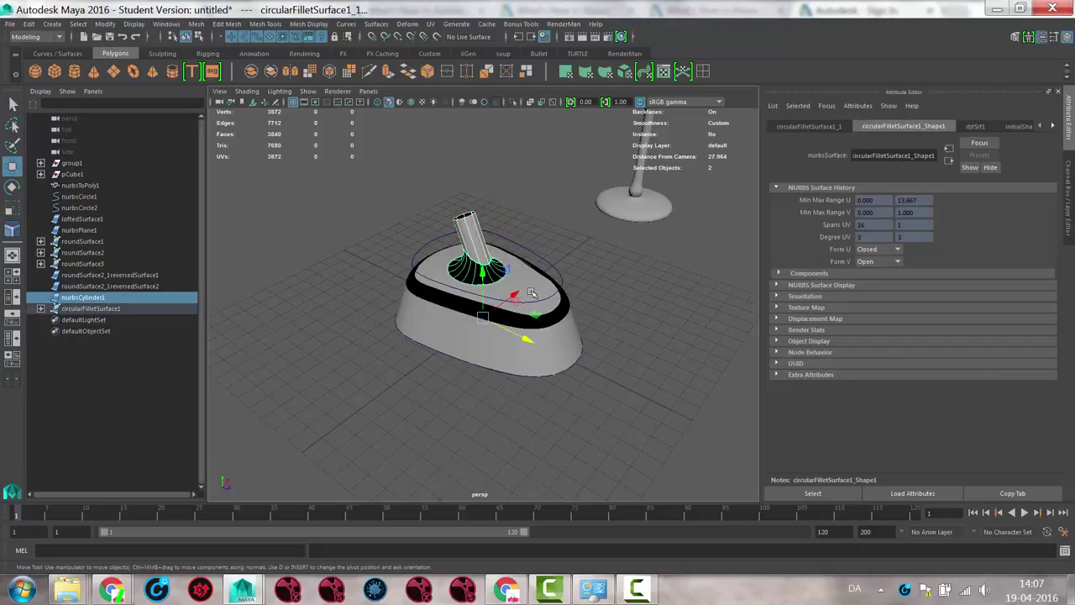
pyautogui.keyDown('shift'); pyautogui.click(532, 292); pyautogui.keyUp('shift')
pyautogui.keyDown('shift'); pyautogui.click(564, 354); pyautogui.keyUp('shift')
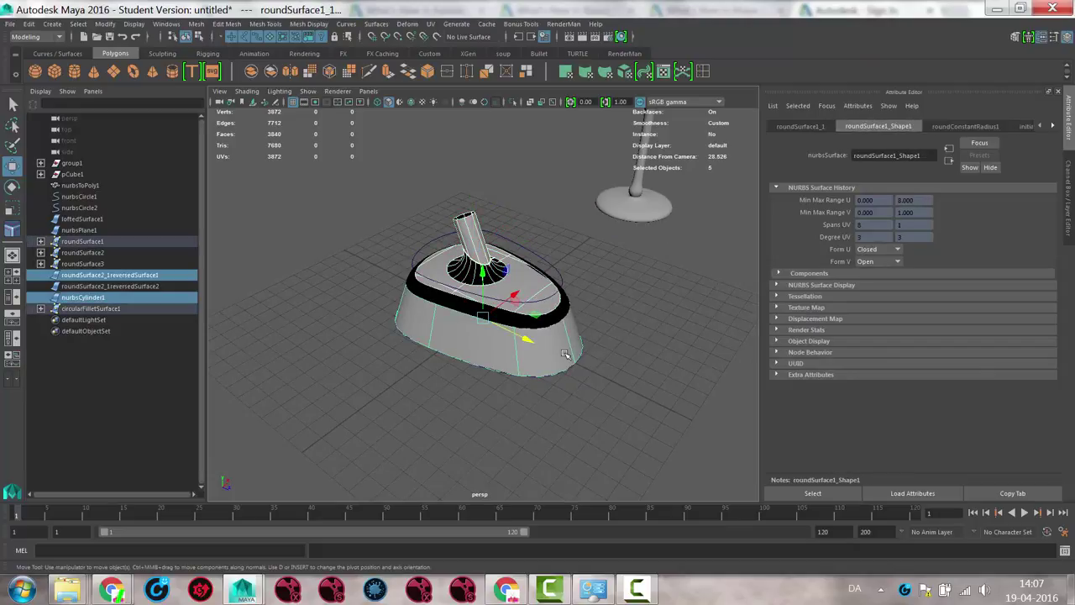
pyautogui.keyDown('alt'); pyautogui.moveTo(352, 269); pyautogui.dragTo(601, 416); pyautogui.keyUp('alt')
pyautogui.click(376, 24)
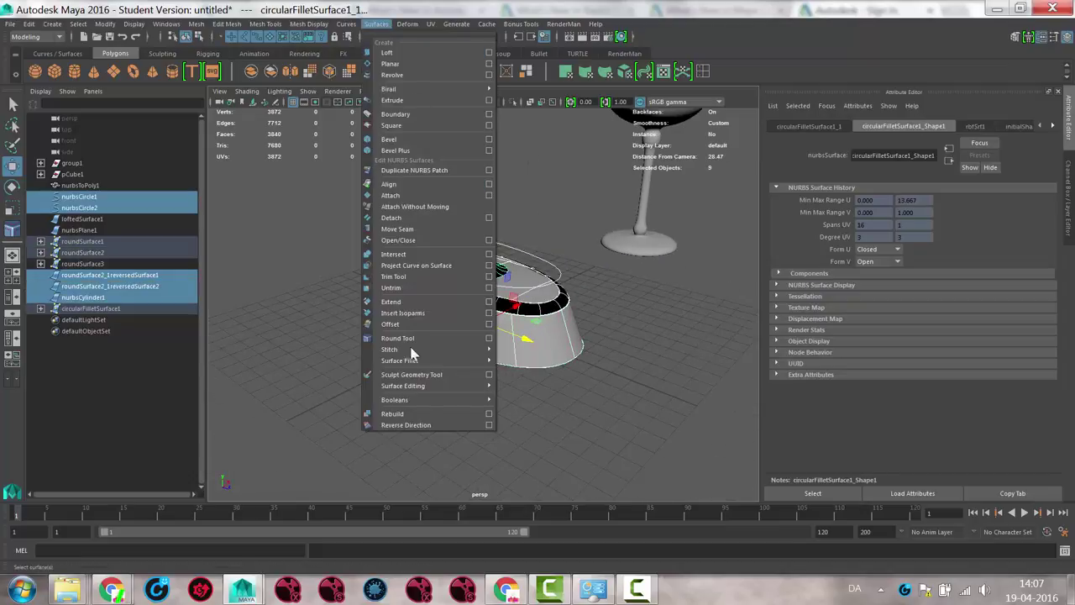
pyautogui.moveTo(437, 386)
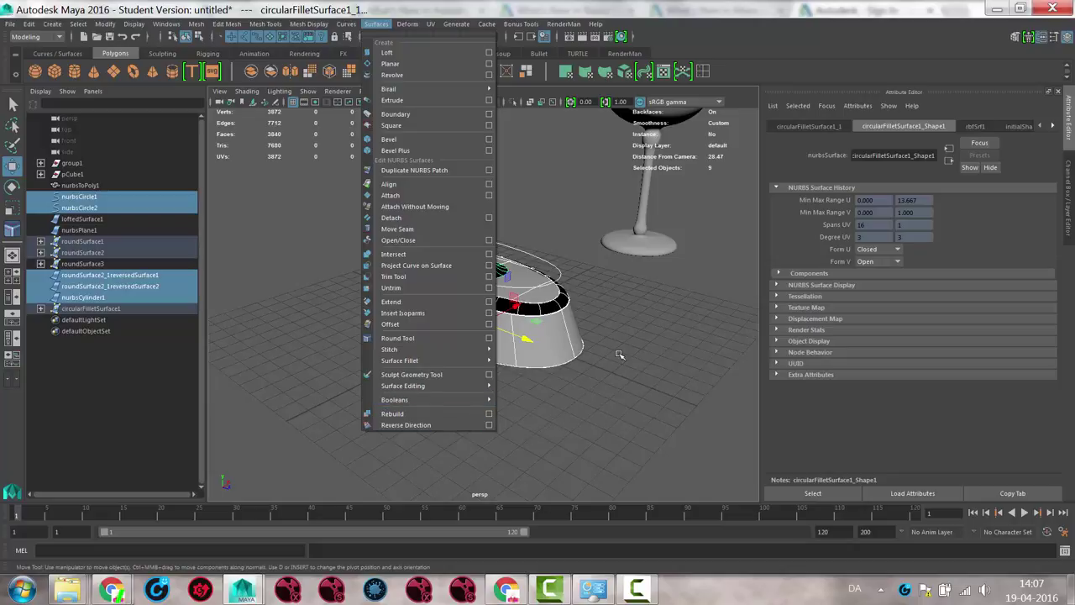
pyautogui.click(577, 379)
# Delete the whole lofted body together with its cylinder, fillet and profile curves
pyautogui.moveTo(328, 191); pyautogui.dragTo(600, 430)
pyautogui.press('Delete')
pyautogui.keyDown('alt'); pyautogui.moveTo(377, 253); pyautogui.dragTo(302, 272); pyautogui.keyUp('alt')
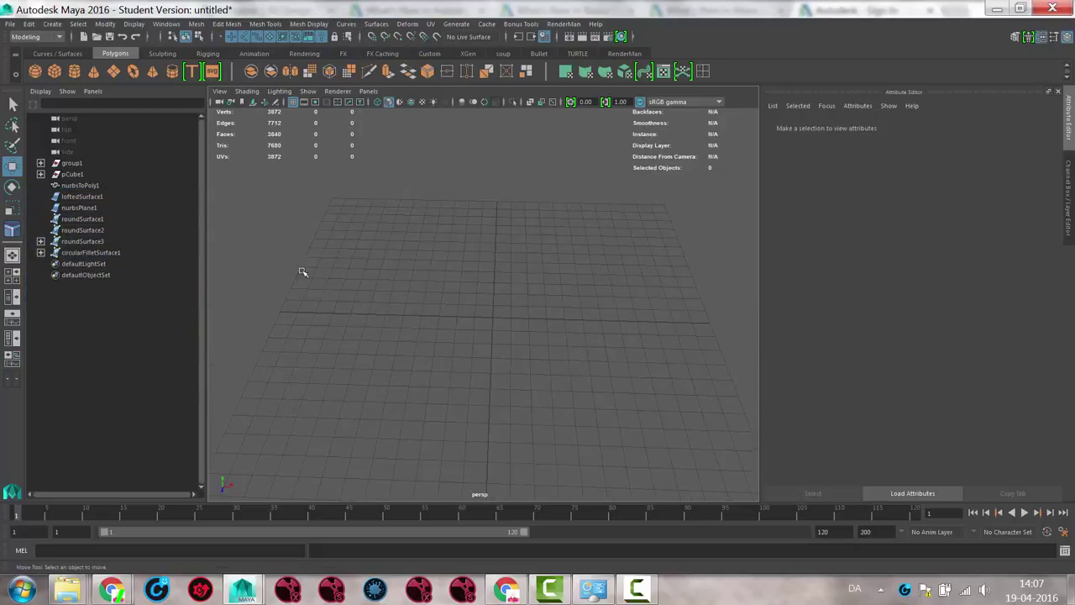
# Create a polygon cube, offset it along the negative X axis and scale it up uniformly to about 7.5 times
pyautogui.click(72, 80)
pyautogui.moveTo(555, 322); pyautogui.dragTo(501, 322)
pyautogui.press('r')
pyautogui.moveTo(605, 393); pyautogui.dragTo(666, 394, button='middle')
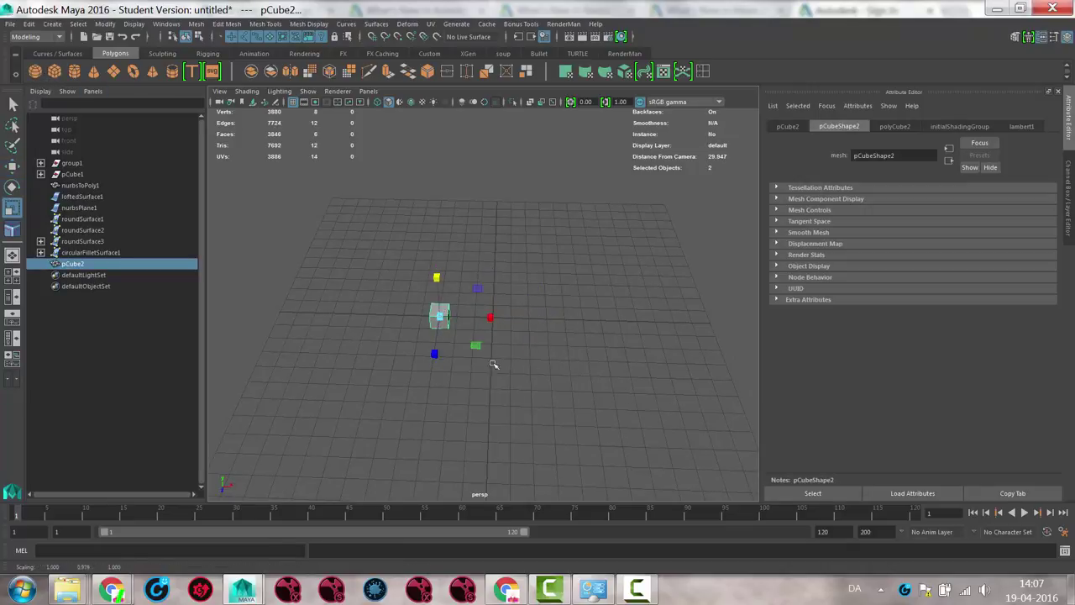
pyautogui.moveTo(439, 316); pyautogui.dragTo(538, 354)
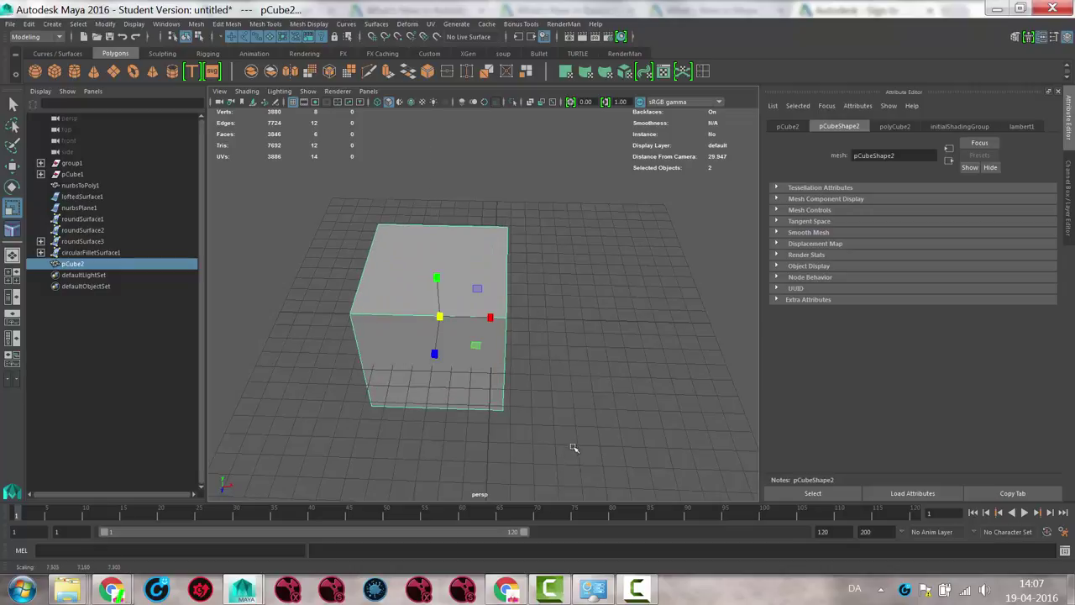
# Preview the polygon cube with smooth mesh display and return it to its unsmoothed display
pyautogui.keyDown('alt'); pyautogui.moveTo(575, 445); pyautogui.dragTo(399, 401); pyautogui.keyUp('alt')
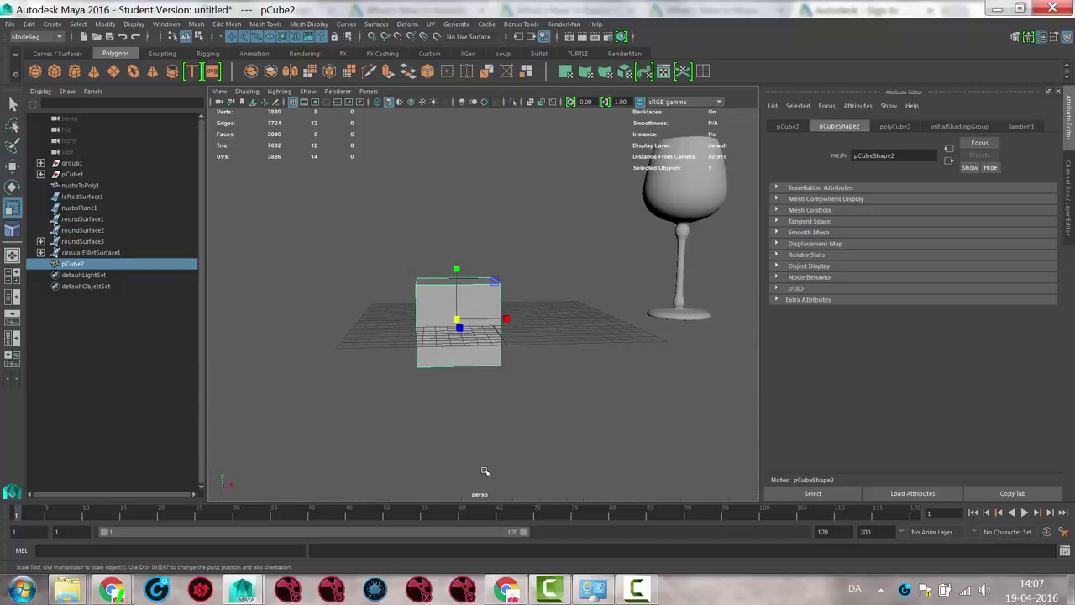
pyautogui.press('3')
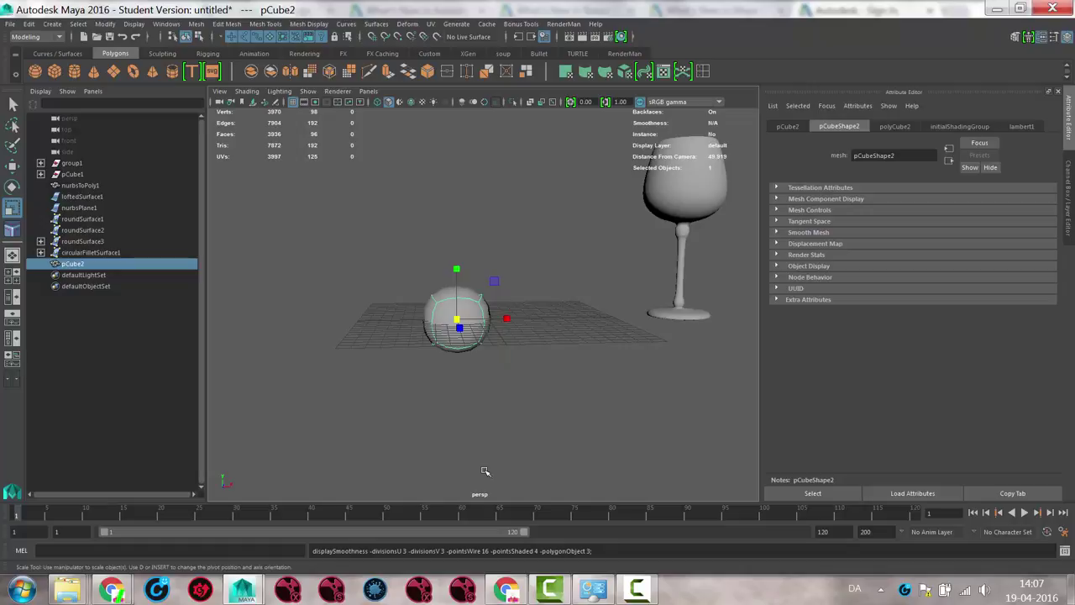
pyautogui.press('1')
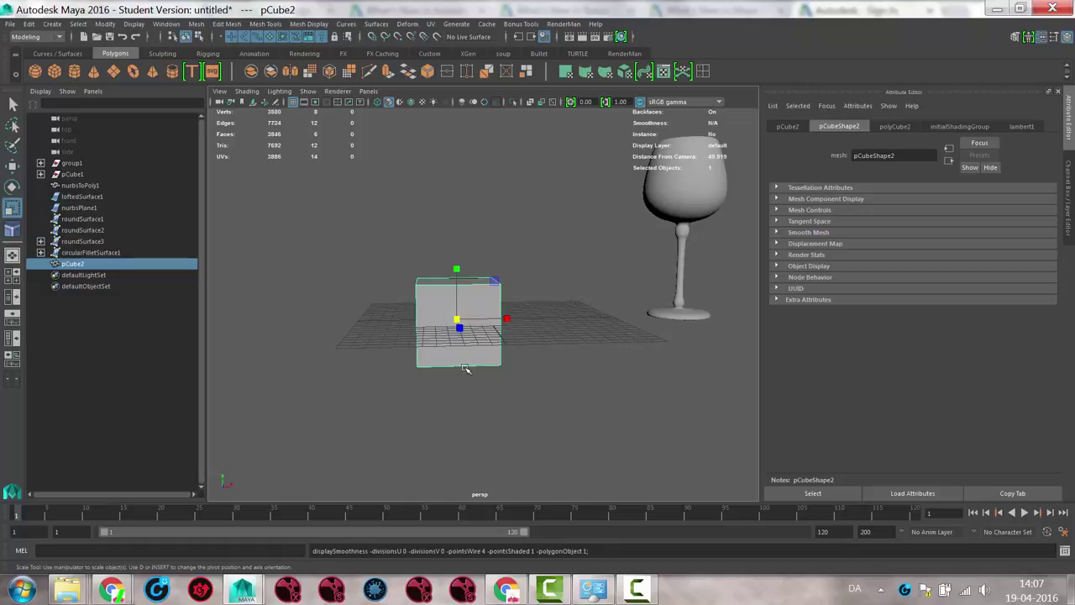
# Duplicate the polygon cube and offset the copy along positive X, upward and backward so it overlaps the original at one corner
pyautogui.hotkey('ctrl', 'd')
pyautogui.press('w')
pyautogui.moveTo(509, 317); pyautogui.dragTo(569, 317)
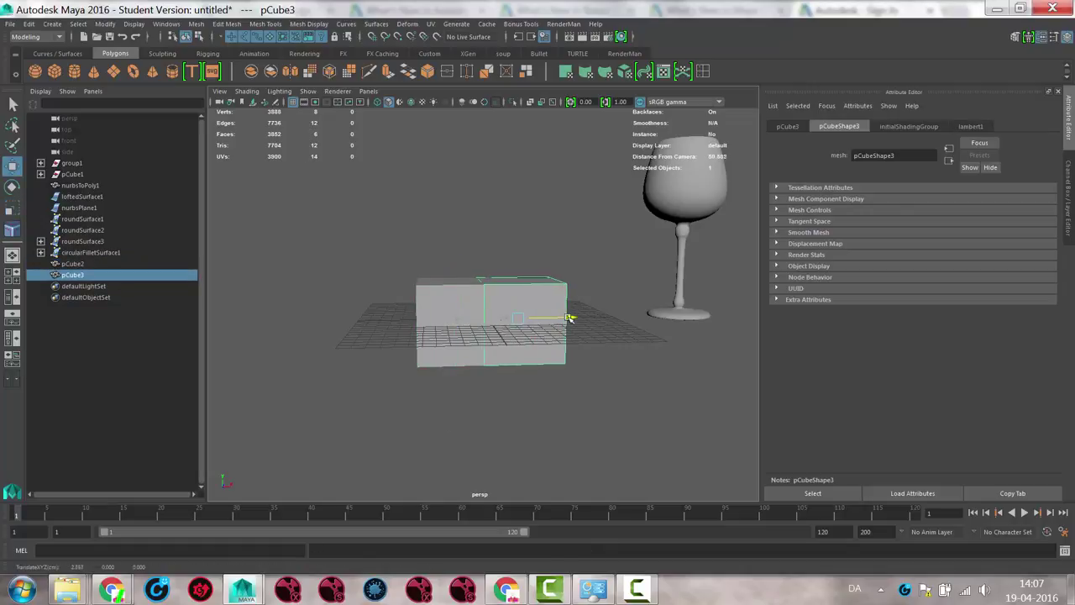
pyautogui.moveTo(517, 261); pyautogui.dragTo(587, 319)
pyautogui.moveTo(549, 281); pyautogui.dragTo(453, 318)
# Combine the two overlapping cubes into one mesh with a Boolean union
pyautogui.keyDown('shift'); pyautogui.click(441, 320); pyautogui.keyUp('shift')
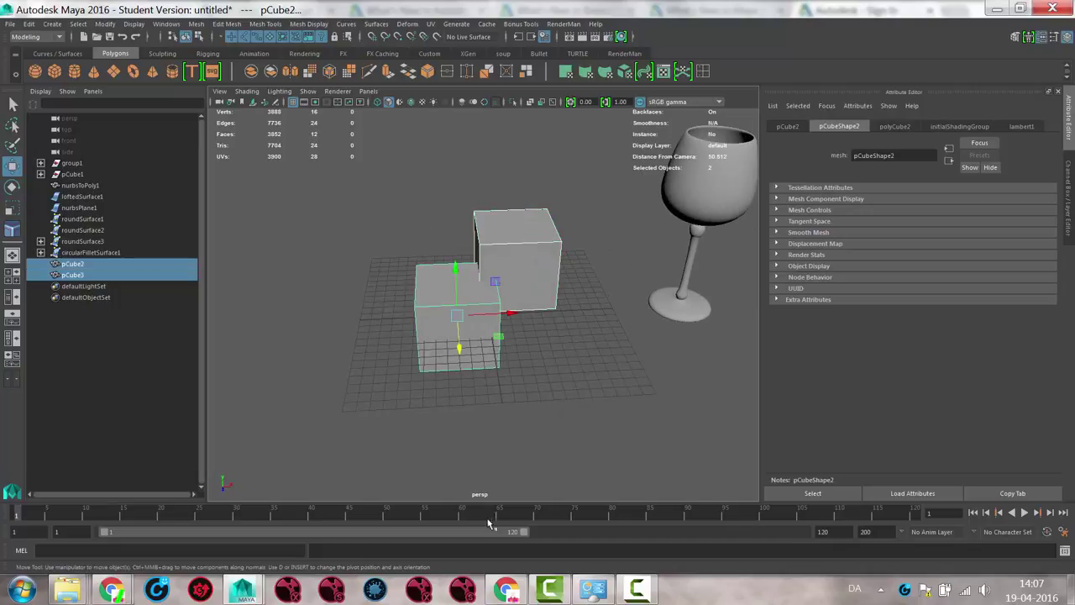
pyautogui.click(197, 25)
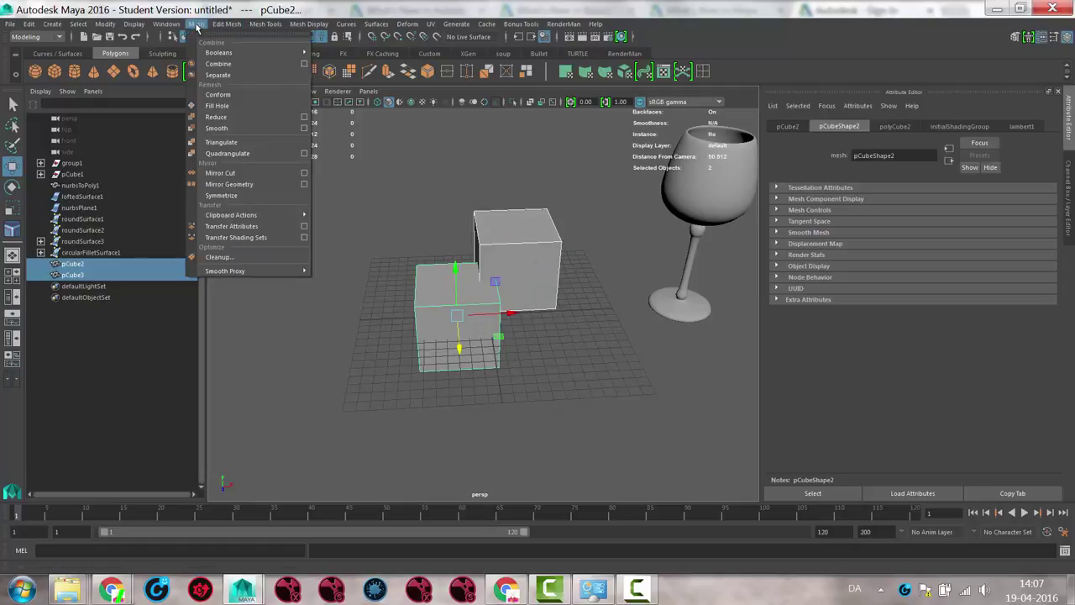
pyautogui.moveTo(229, 53)
pyautogui.click(351, 66)
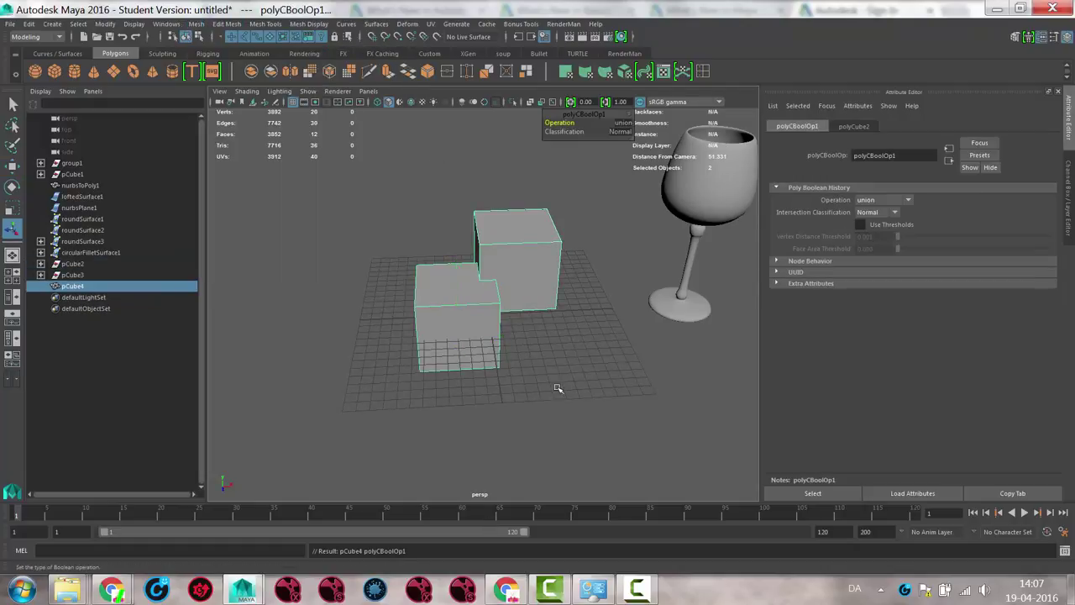
# Examine the united cubes in wireframe and in shaded smooth mesh preview, ending in the unsmoothed display
pyautogui.press('f')
pyautogui.press('4')
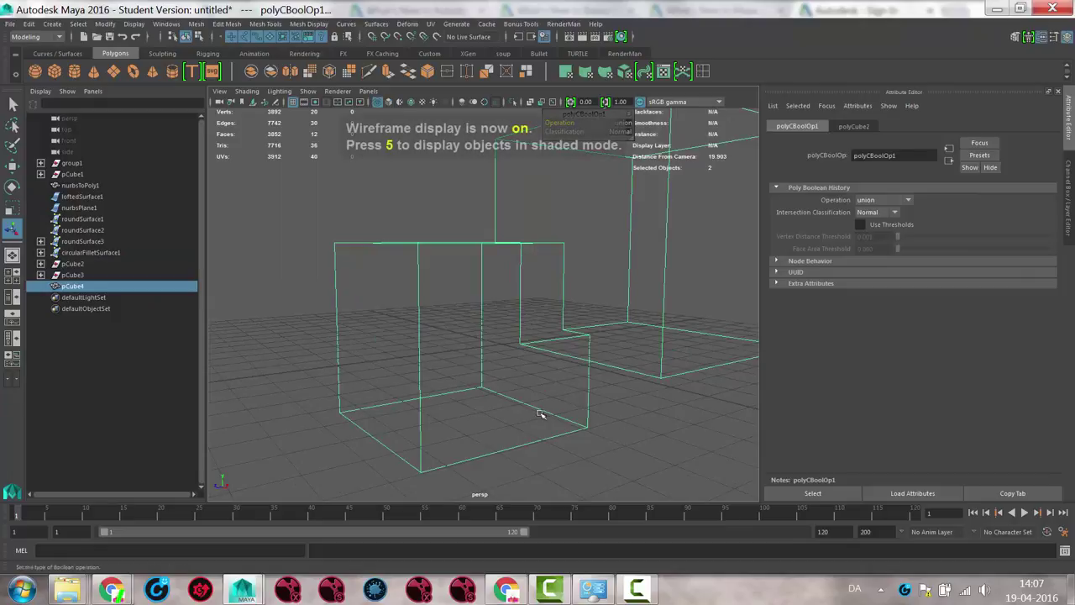
pyautogui.keyDown('alt'); pyautogui.moveTo(533, 408); pyautogui.dragTo(603, 442); pyautogui.keyUp('alt')
pyautogui.keyDown('alt'); pyautogui.moveTo(603, 442); pyautogui.dragTo(448, 425, button='right'); pyautogui.keyUp('alt')
pyautogui.press('3')
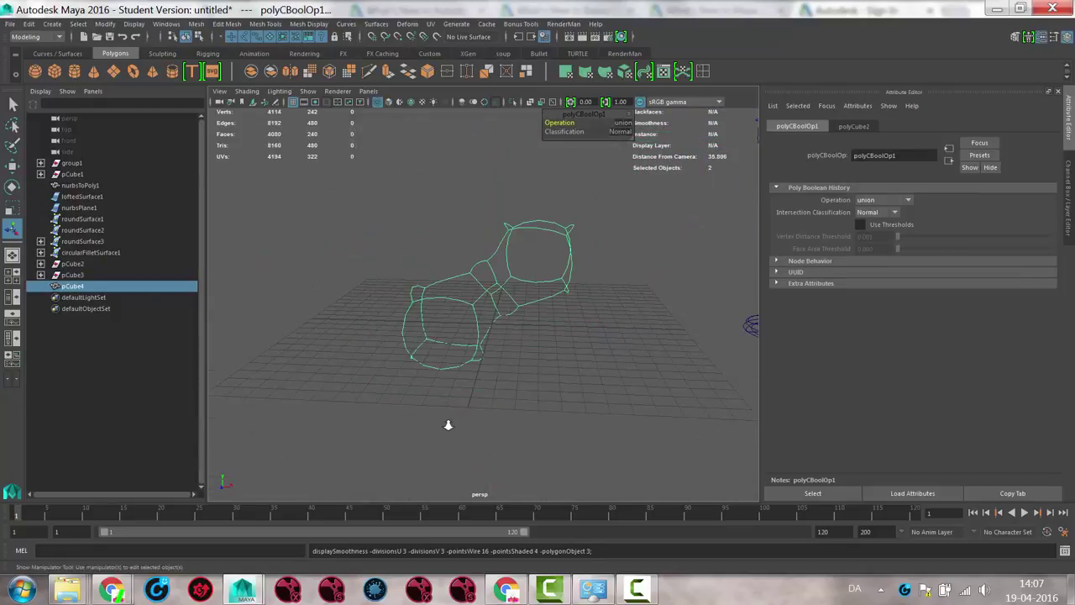
pyautogui.press('5')
pyautogui.moveTo(449, 423)
pyautogui.keyDown('alt'); pyautogui.mouseDown()
pyautogui.moveTo(667, 401)
pyautogui.moveTo(690, 369)
pyautogui.moveTo(529, 431)
pyautogui.moveTo(404, 395)
pyautogui.moveTo(505, 412)
pyautogui.moveTo(449, 379)
pyautogui.moveTo(434, 411)
pyautogui.moveTo(424, 397)
pyautogui.mouseUp(); pyautogui.keyUp('alt')
pyautogui.press('1')
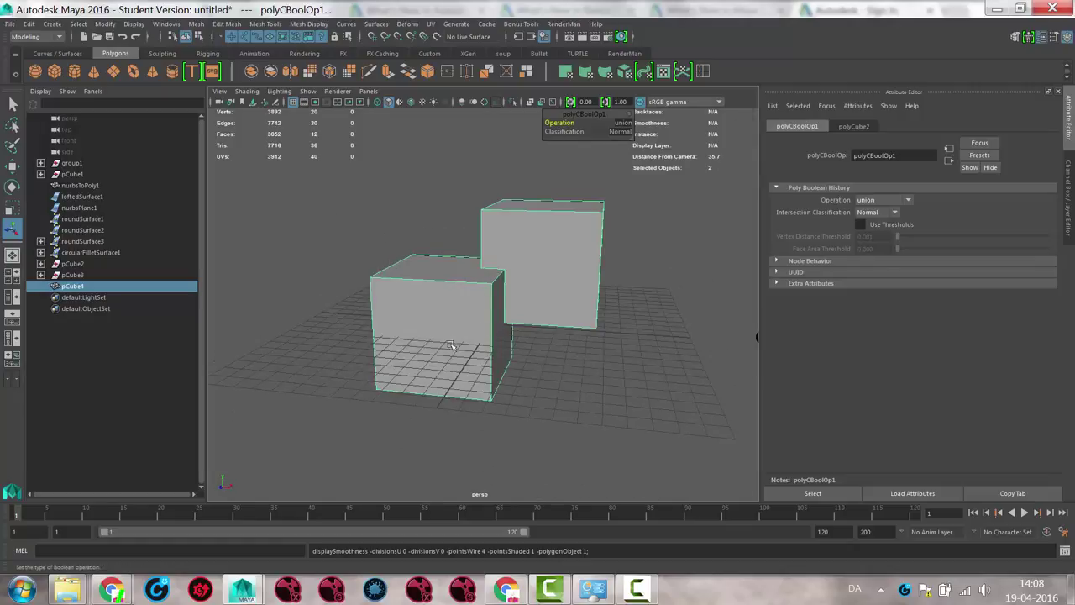
pyautogui.keyDown('alt'); pyautogui.moveTo(424, 349); pyautogui.dragTo(462, 346); pyautogui.keyUp('alt')
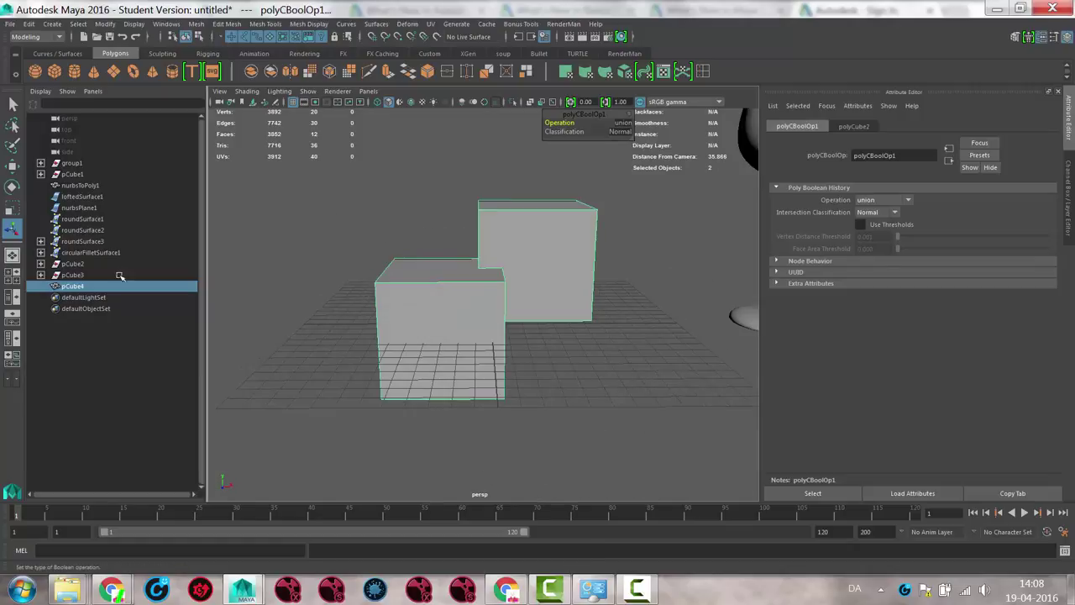
# Create a polygon cylinder, raise it to about 7.6 in Y and scale it uniformly to about 1.96
pyautogui.click(74, 71)
pyautogui.press('w')
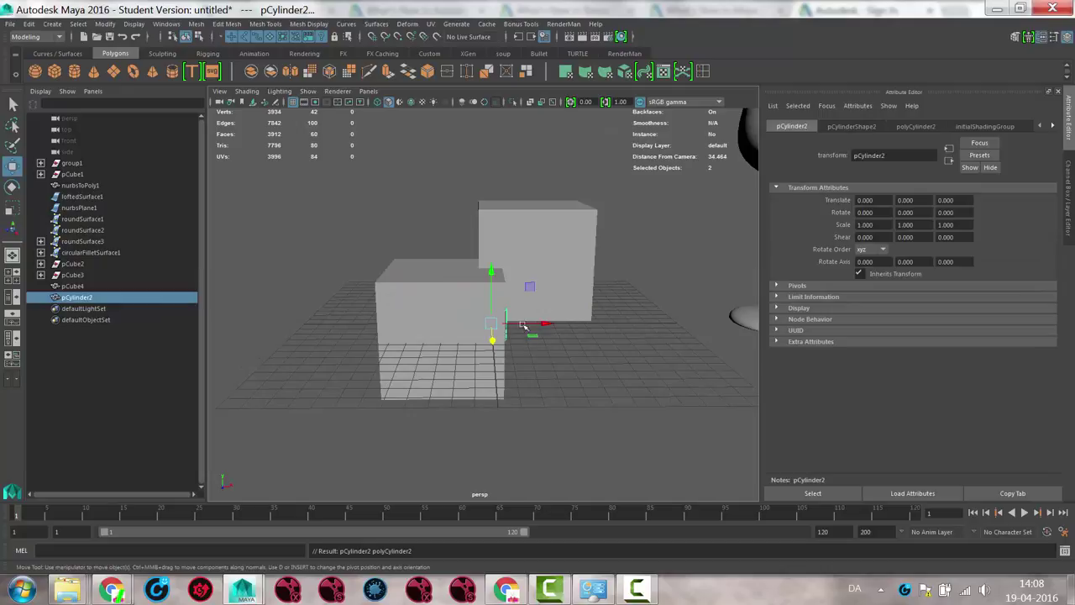
pyautogui.moveTo(492, 274); pyautogui.dragTo(492, 155)
pyautogui.press('r')
pyautogui.moveTo(491, 204); pyautogui.dragTo(539, 205)
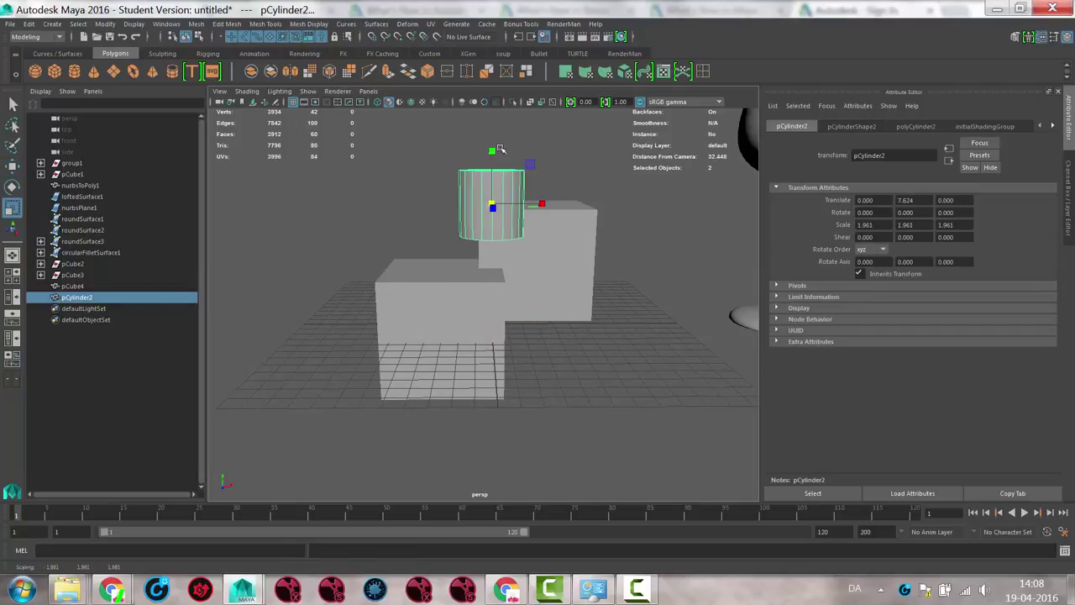
# Stretch the cylinder to a Y scale of about 5.87 and lower it so it runs through the cube body
pyautogui.moveTo(492, 151); pyautogui.dragTo(487, 72)
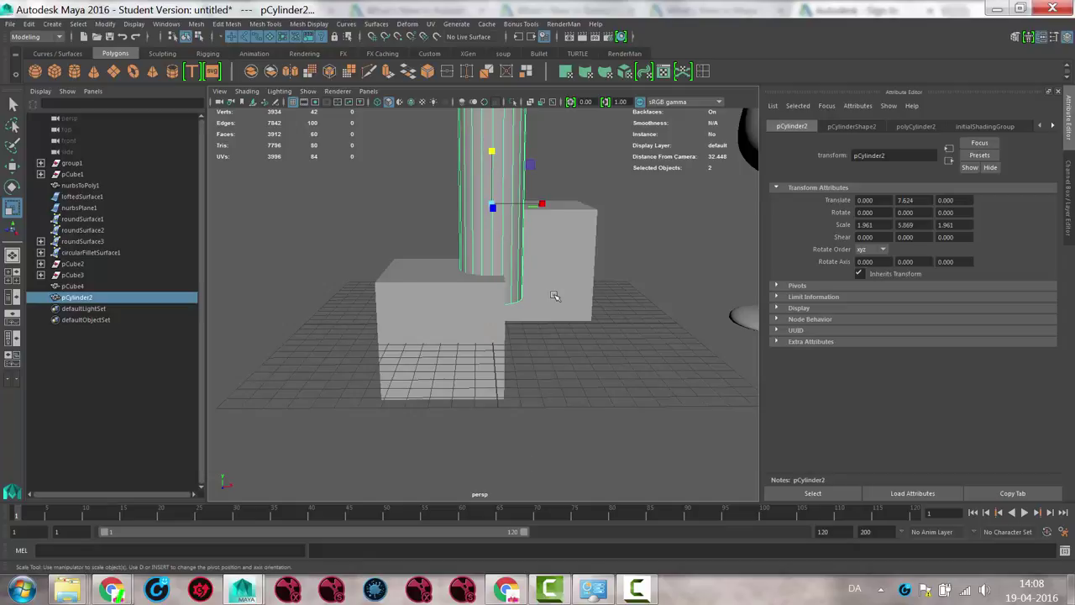
pyautogui.press('w')
pyautogui.moveTo(495, 133); pyautogui.dragTo(494, 223)
# Unite the tall cylinder with the cube body using a Boolean union
pyautogui.keyDown('shift'); pyautogui.click(574, 220); pyautogui.keyUp('shift')
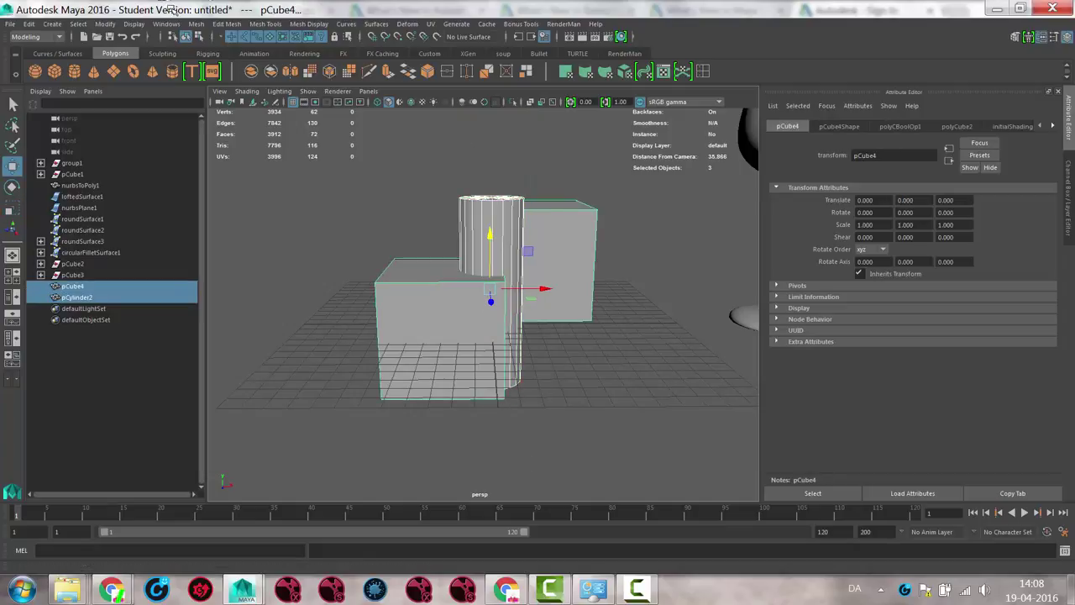
pyautogui.click(197, 23)
pyautogui.moveTo(214, 53)
pyautogui.click(340, 62)
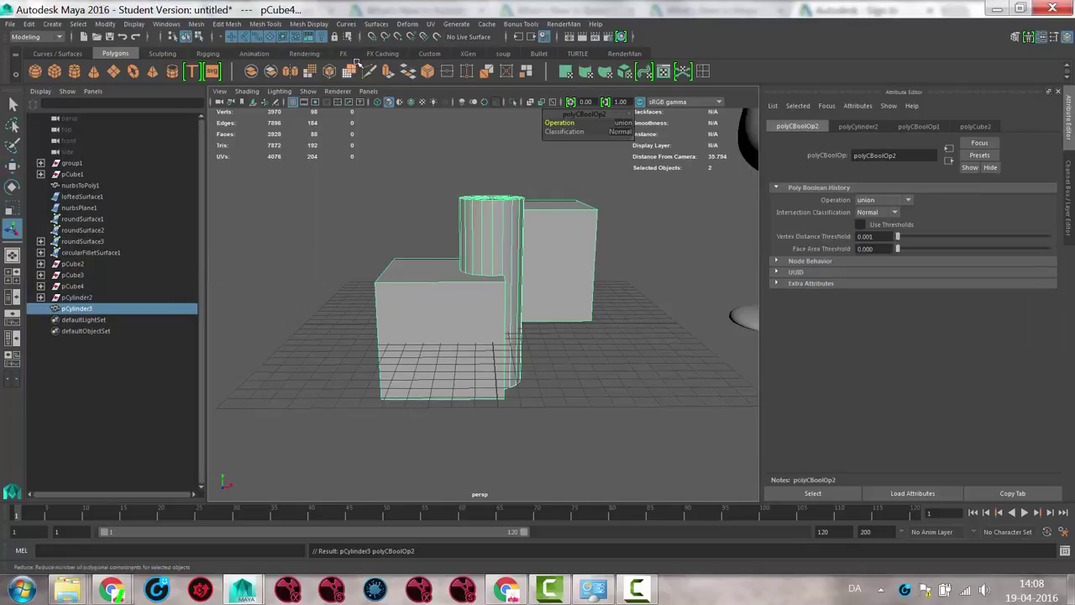
# Inspect the united cylinder and cubes closely in smooth mesh preview and return to the unsmoothed display
pyautogui.press('3')
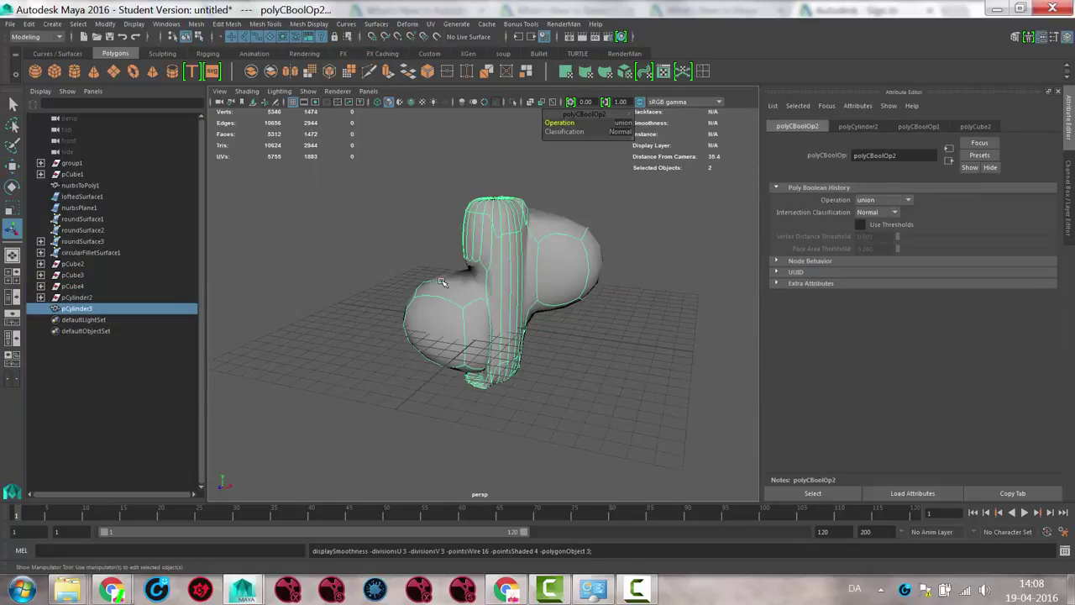
pyautogui.keyDown('alt'); pyautogui.moveTo(444, 285); pyautogui.dragTo(540, 322); pyautogui.keyUp('alt')
pyautogui.keyDown('alt'); pyautogui.moveTo(540, 322); pyautogui.dragTo(790, 348, button='right'); pyautogui.keyUp('alt')
pyautogui.keyDown('alt'); pyautogui.moveTo(561, 329); pyautogui.dragTo(629, 348); pyautogui.keyUp('alt')
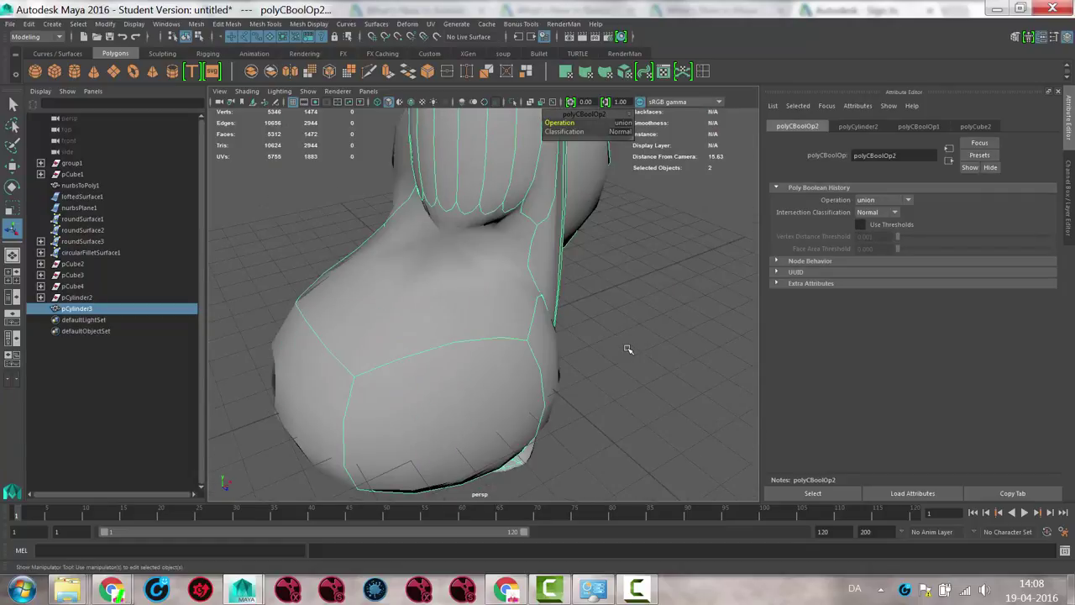
pyautogui.press('1')
pyautogui.keyDown('alt'); pyautogui.moveTo(547, 315); pyautogui.dragTo(580, 324); pyautogui.keyUp('alt')
pyautogui.keyDown('alt'); pyautogui.moveTo(580, 325); pyautogui.dragTo(239, 335, button='right'); pyautogui.keyUp('alt')
pyautogui.keyDown('alt'); pyautogui.moveTo(472, 347); pyautogui.dragTo(446, 340); pyautogui.keyUp('alt')
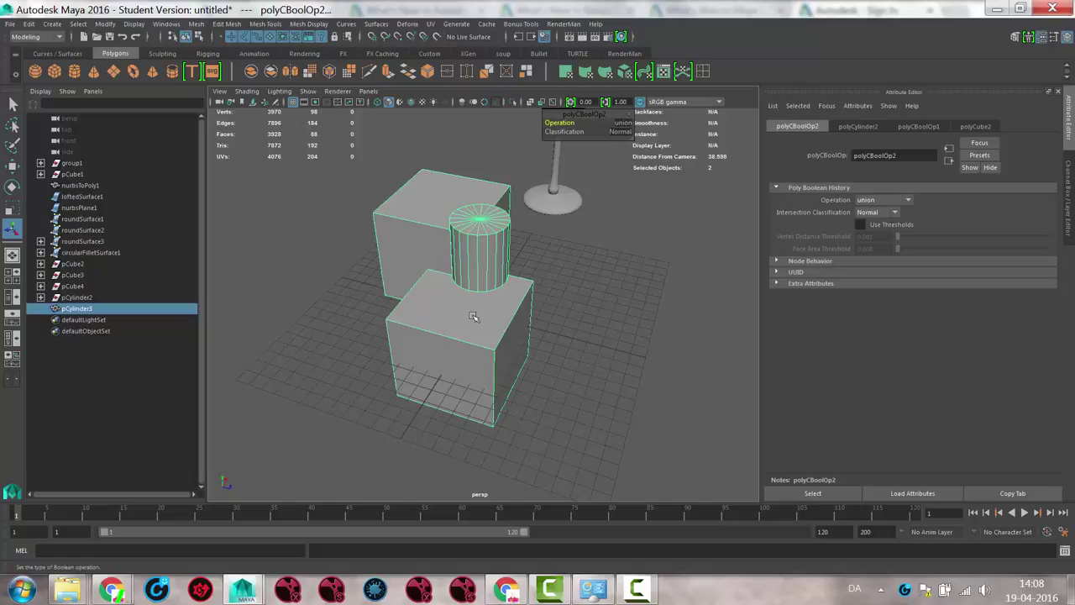
# Select the front cube's top face around the cylinder and apply Extrude to it
pyautogui.moveTo(474, 316); pyautogui.dragTo(478, 324, button='right')
pyautogui.click(433, 287)
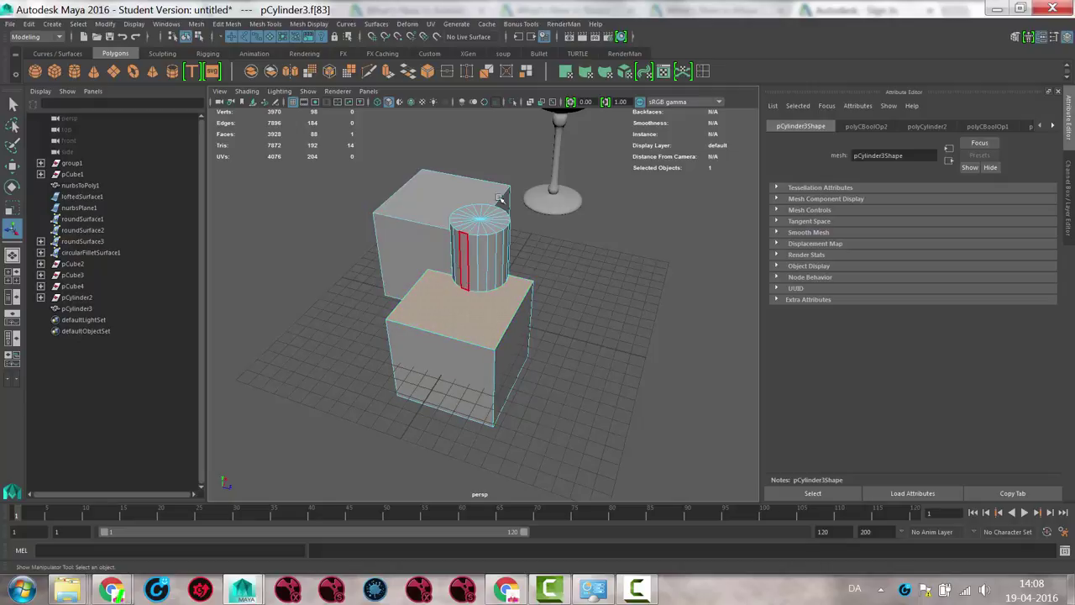
pyautogui.keyDown('alt'); pyautogui.moveTo(494, 262); pyautogui.dragTo(535, 246); pyautogui.keyUp('alt')
pyautogui.keyDown('alt'); pyautogui.moveTo(535, 246); pyautogui.dragTo(636, 272, button='right'); pyautogui.keyUp('alt')
pyautogui.keyDown('alt'); pyautogui.moveTo(636, 273); pyautogui.dragTo(436, 278); pyautogui.keyUp('alt')
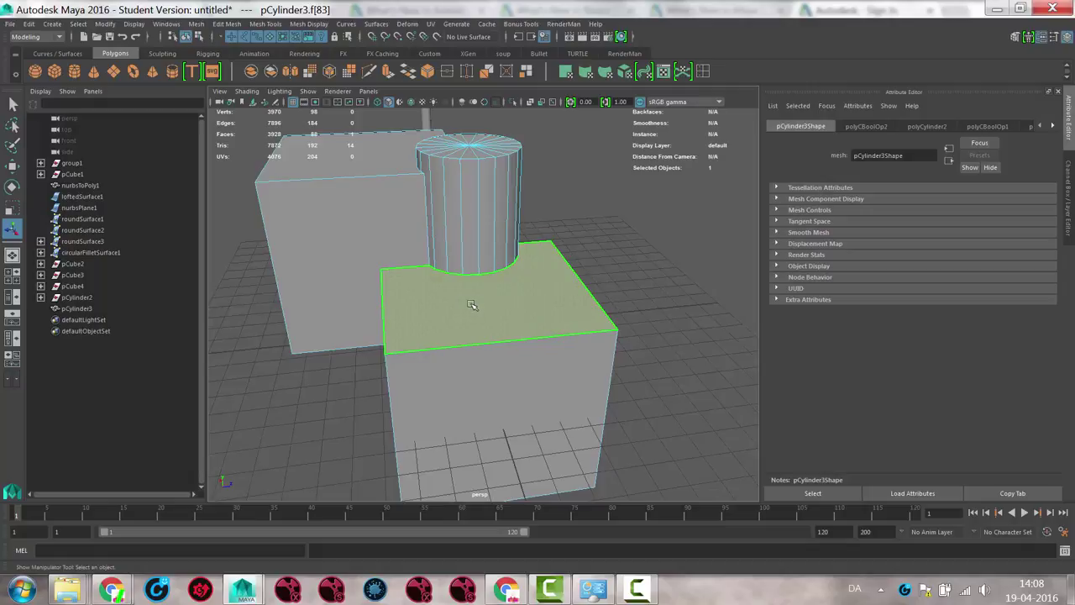
pyautogui.keyDown('alt'); pyautogui.moveTo(521, 311); pyautogui.dragTo(546, 302); pyautogui.keyUp('alt')
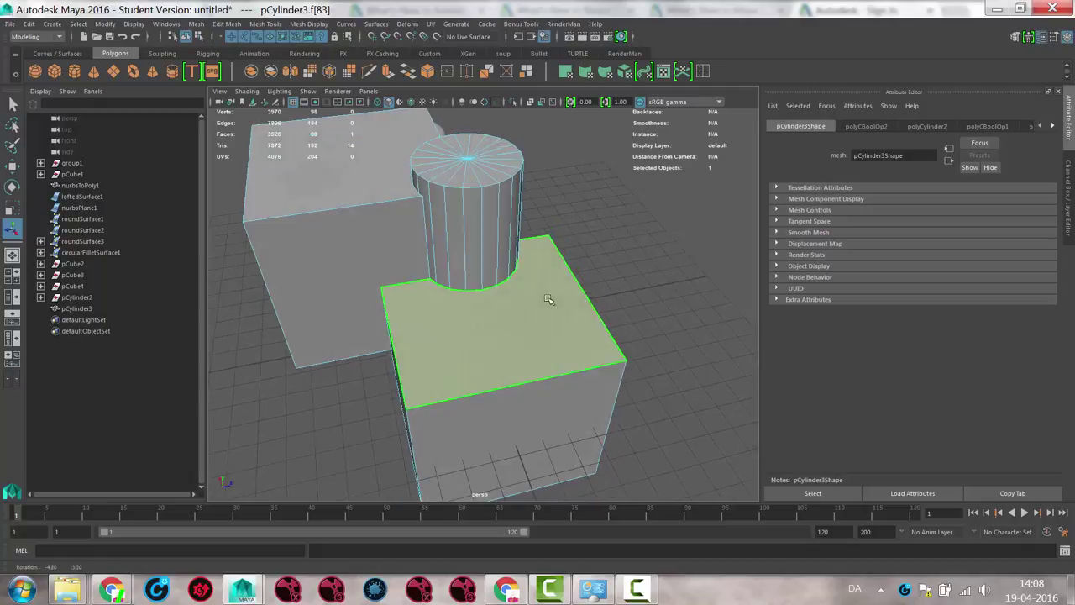
pyautogui.keyDown('alt'); pyautogui.moveTo(724, 279); pyautogui.dragTo(753, 269); pyautogui.keyUp('alt')
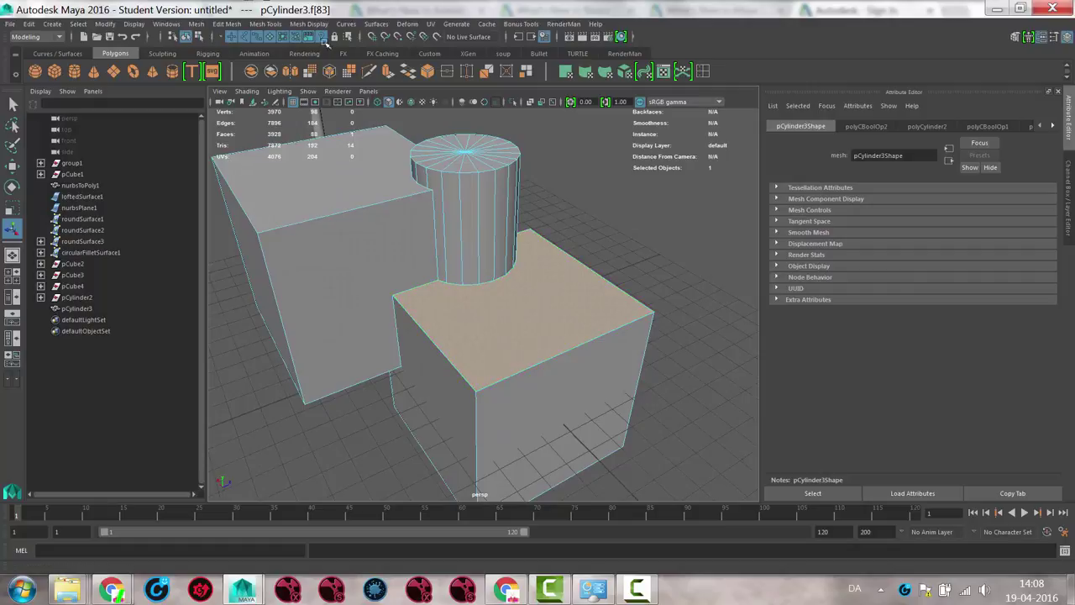
pyautogui.hotkey('ctrl', 'e')
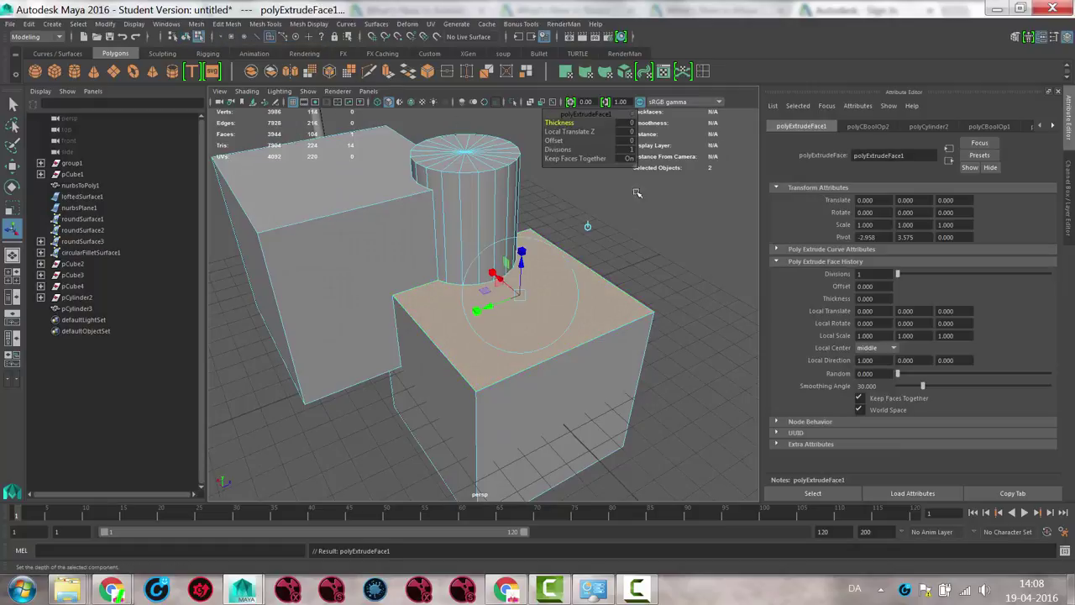
# Try an extrusion thickness of -0.9 on the top face and undo it
pyautogui.moveTo(567, 122); pyautogui.dragTo(562, 123)
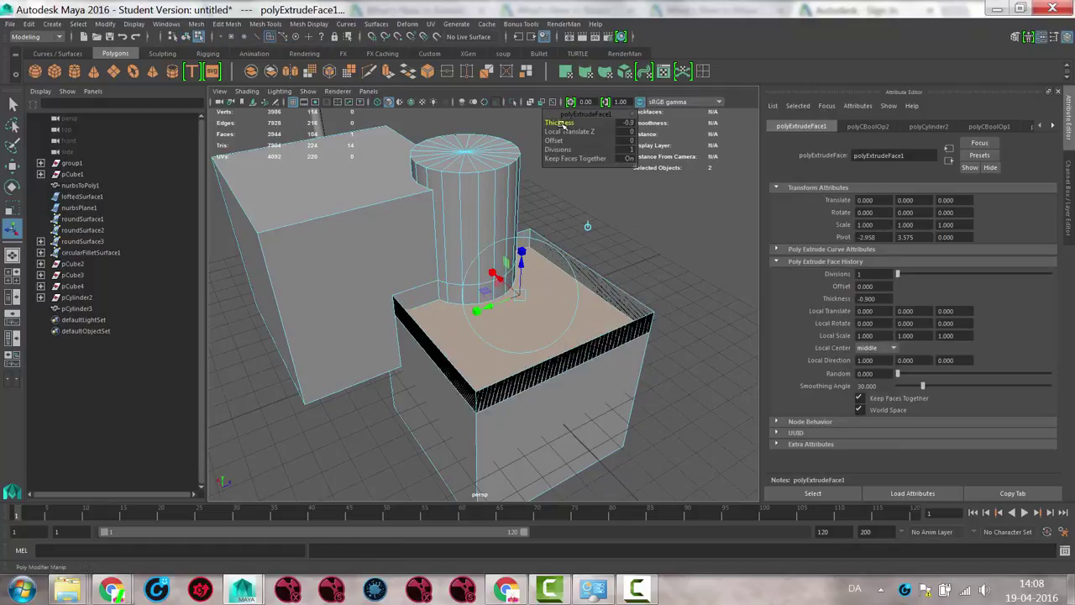
pyautogui.click(562, 125)
pyautogui.hotkey('ctrl', 'z')
pyautogui.hotkey('ctrl', 'z')
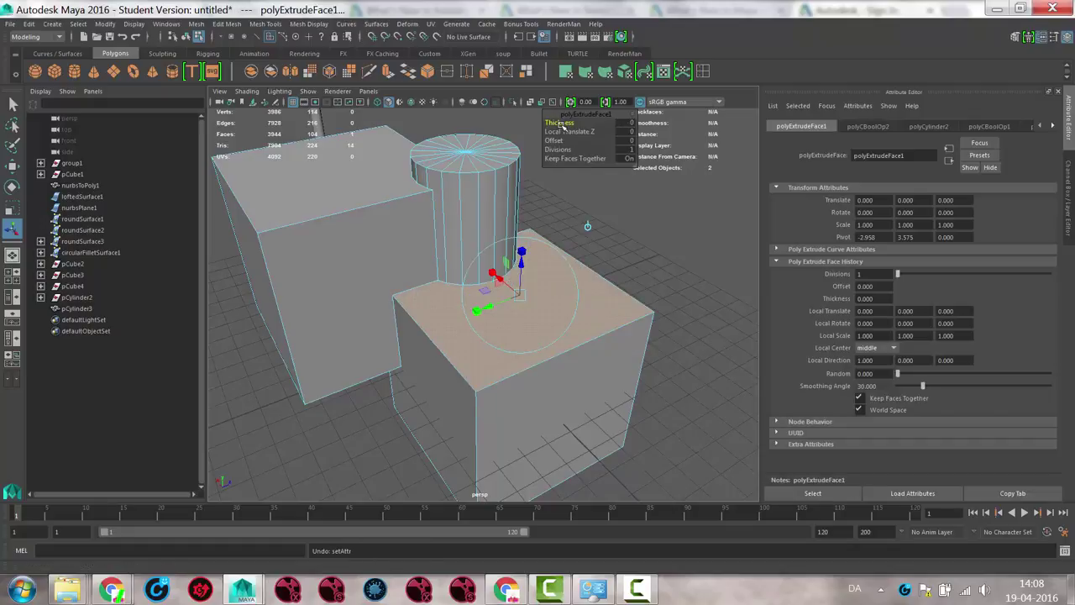
# Set the extrusion offset to 0.3 to inset the top face, and check it briefly in smooth mesh preview
pyautogui.moveTo(560, 142); pyautogui.dragTo(560, 141)
pyautogui.keyDown('alt'); pyautogui.moveTo(587, 243); pyautogui.dragTo(562, 182); pyautogui.keyUp('alt')
pyautogui.moveTo(554, 140); pyautogui.dragTo(554, 140)
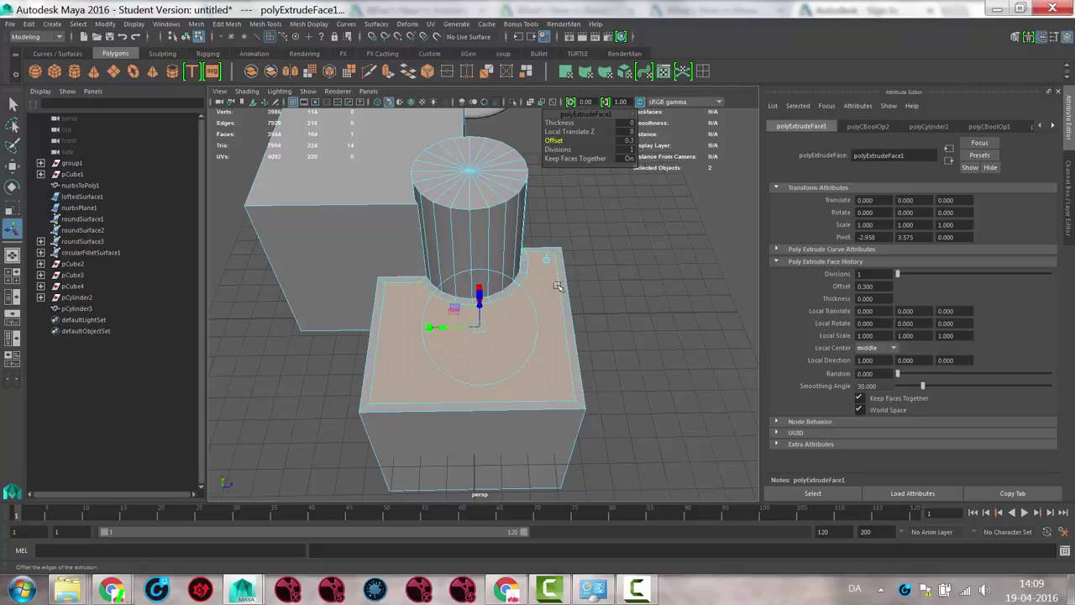
pyautogui.press('3')
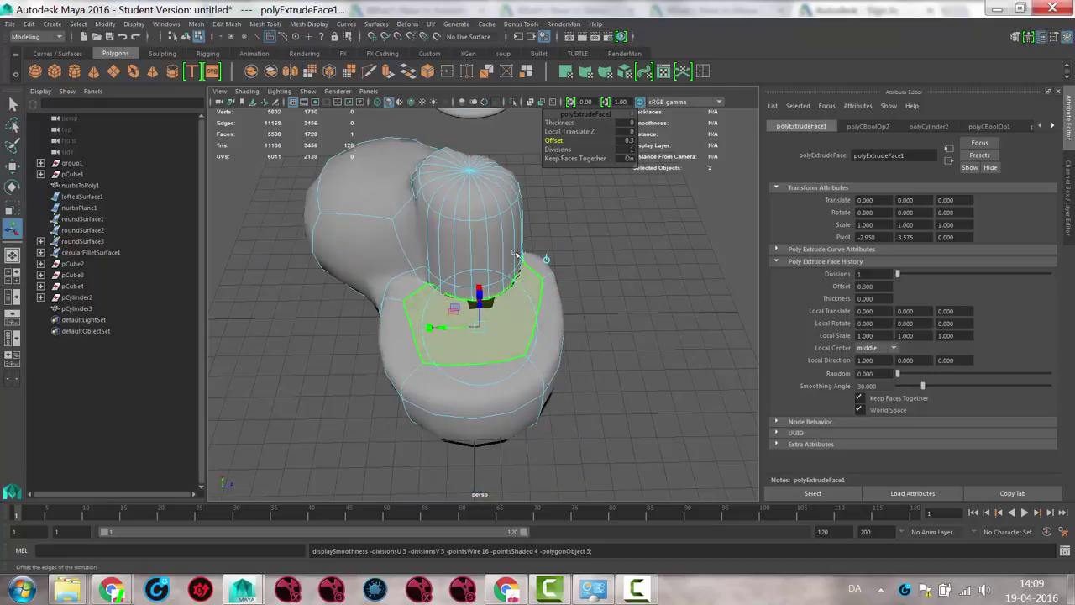
pyautogui.press('1')
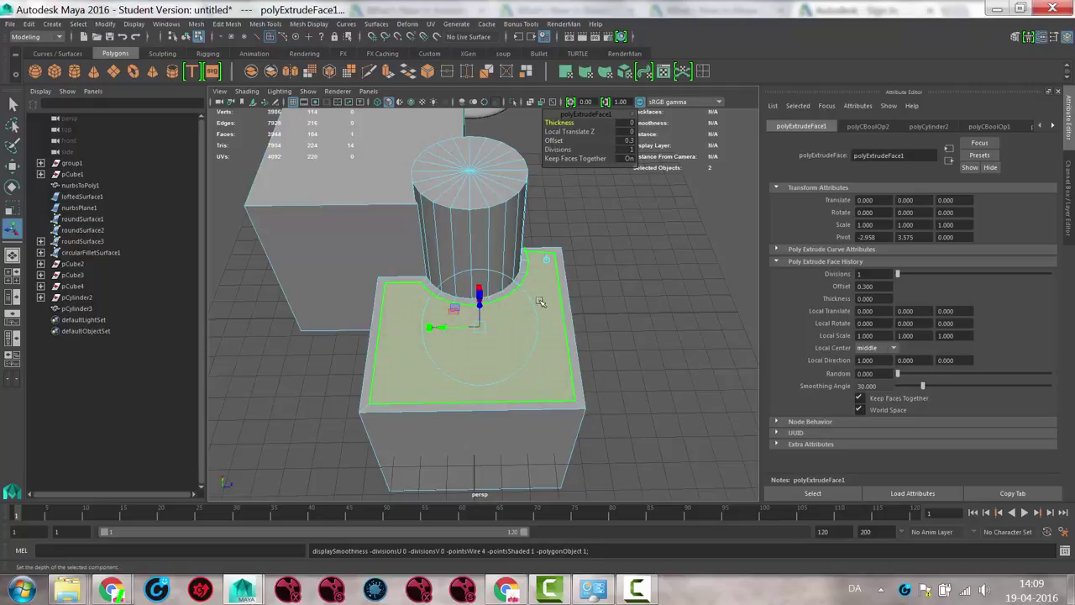
# Move the overlapping inset vertex beside the cylinder's base inward in the horizontal plane to untangle the border faces
pyautogui.keyDown('alt'); pyautogui.moveTo(542, 314); pyautogui.dragTo(557, 316); pyautogui.keyUp('alt')
pyautogui.keyDown('alt'); pyautogui.moveTo(614, 319); pyautogui.dragTo(642, 323, button='right'); pyautogui.keyUp('alt')
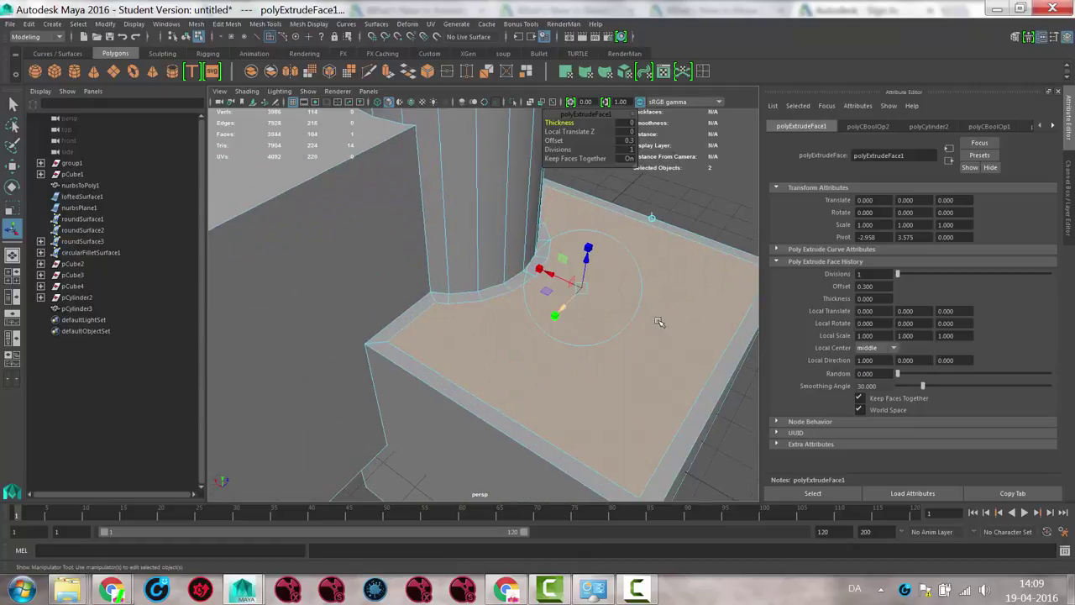
pyautogui.keyDown('alt'); pyautogui.moveTo(642, 323); pyautogui.dragTo(492, 333); pyautogui.keyUp('alt')
pyautogui.keyDown('alt'); pyautogui.moveTo(492, 333); pyautogui.dragTo(626, 328, button='right'); pyautogui.keyUp('alt')
pyautogui.keyDown('alt'); pyautogui.moveTo(619, 305); pyautogui.dragTo(504, 331); pyautogui.keyUp('alt')
pyautogui.keyDown('alt'); pyautogui.moveTo(504, 331); pyautogui.dragTo(691, 333, button='right'); pyautogui.keyUp('alt')
pyautogui.keyDown('alt'); pyautogui.moveTo(546, 189); pyautogui.dragTo(550, 365, button='middle'); pyautogui.keyUp('alt')
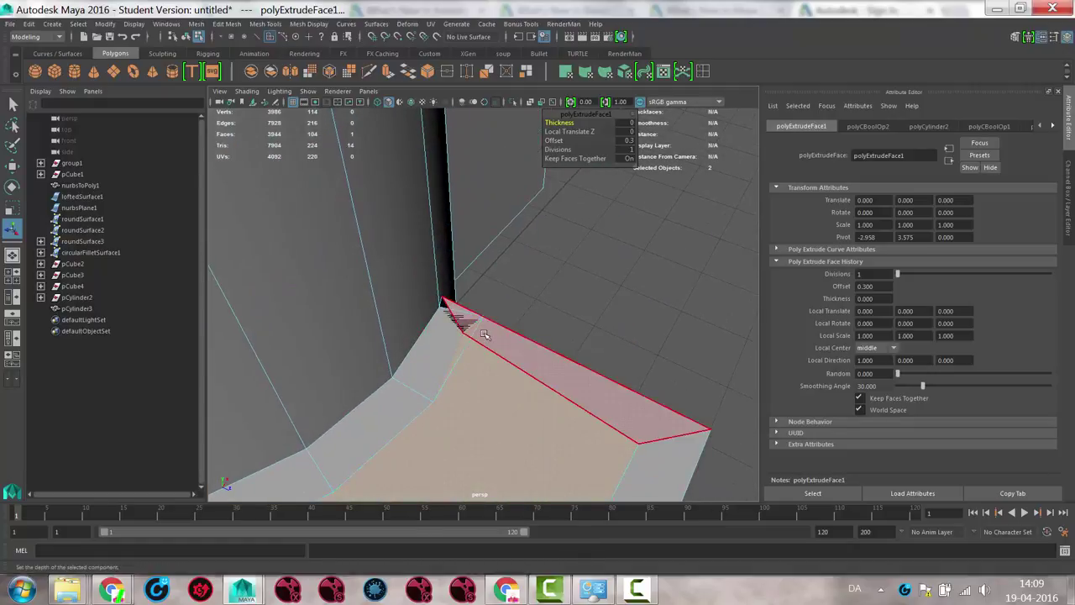
pyautogui.moveTo(484, 335); pyautogui.dragTo(425, 300, button='right')
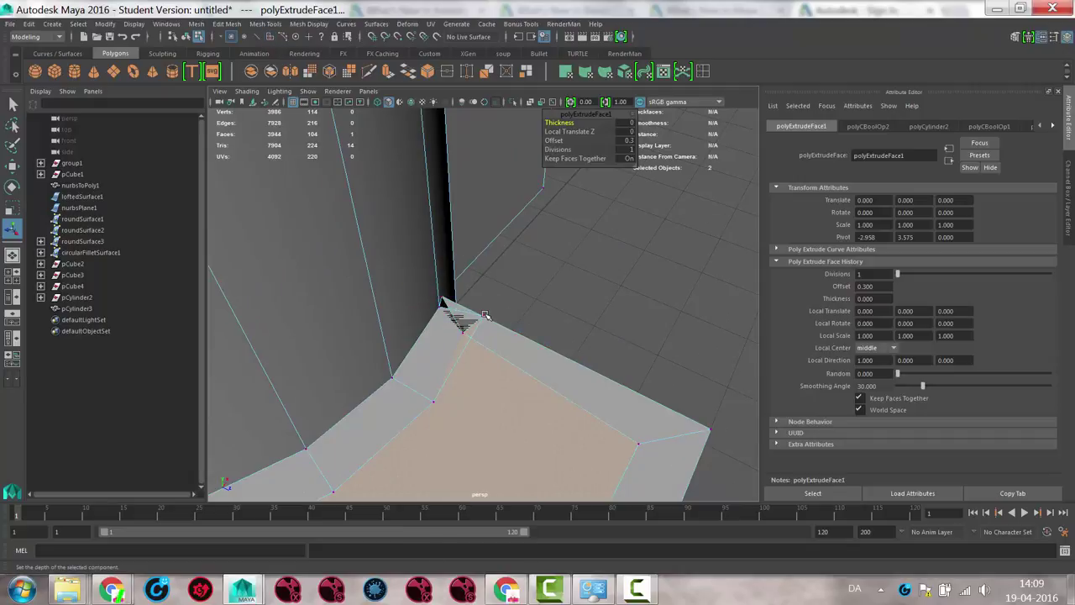
pyautogui.click(484, 315)
pyautogui.press('w')
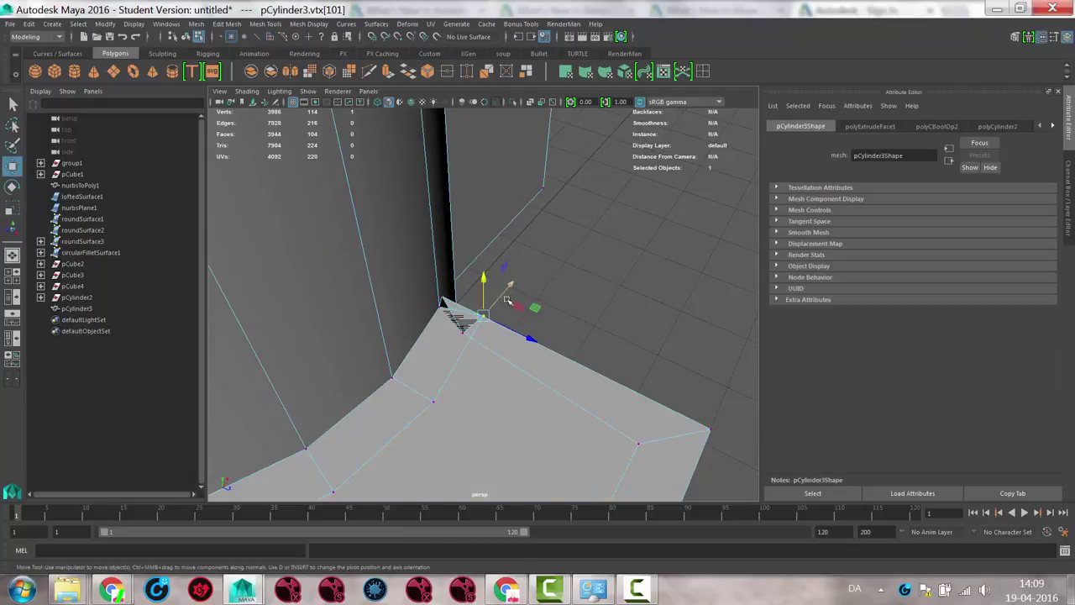
pyautogui.moveTo(535, 309); pyautogui.dragTo(501, 341)
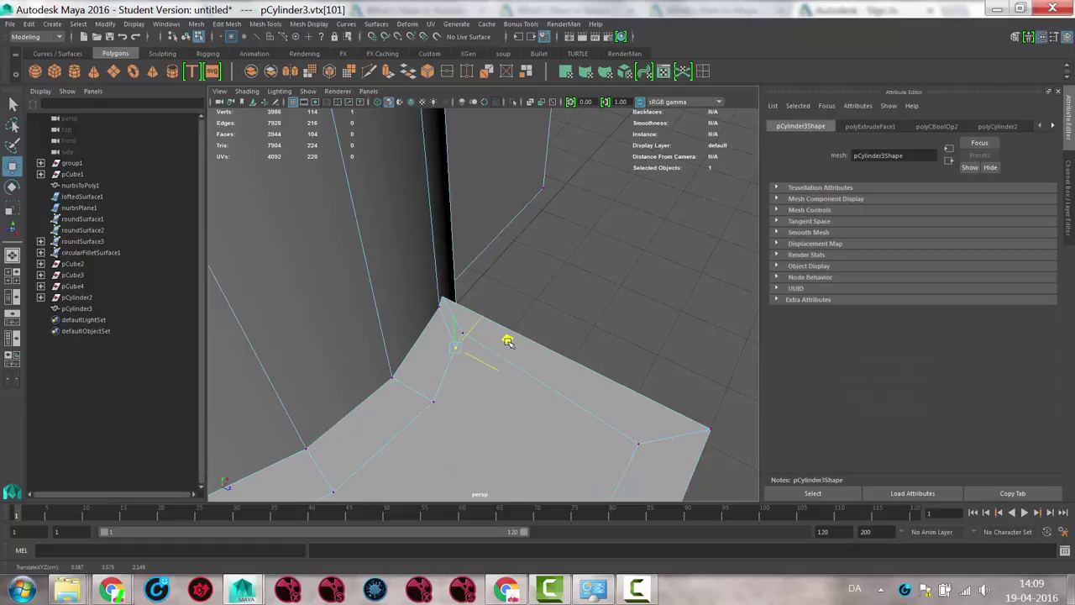
# Reselect the inset top face of the front cube and triangulate it
pyautogui.keyDown('alt'); pyautogui.moveTo(403, 373); pyautogui.dragTo(482, 218); pyautogui.keyUp('alt')
pyautogui.keyDown('alt'); pyautogui.moveTo(561, 278); pyautogui.dragTo(494, 253); pyautogui.keyUp('alt')
pyautogui.moveTo(524, 343); pyautogui.dragTo(521, 307, button='right')
pyautogui.click(522, 307)
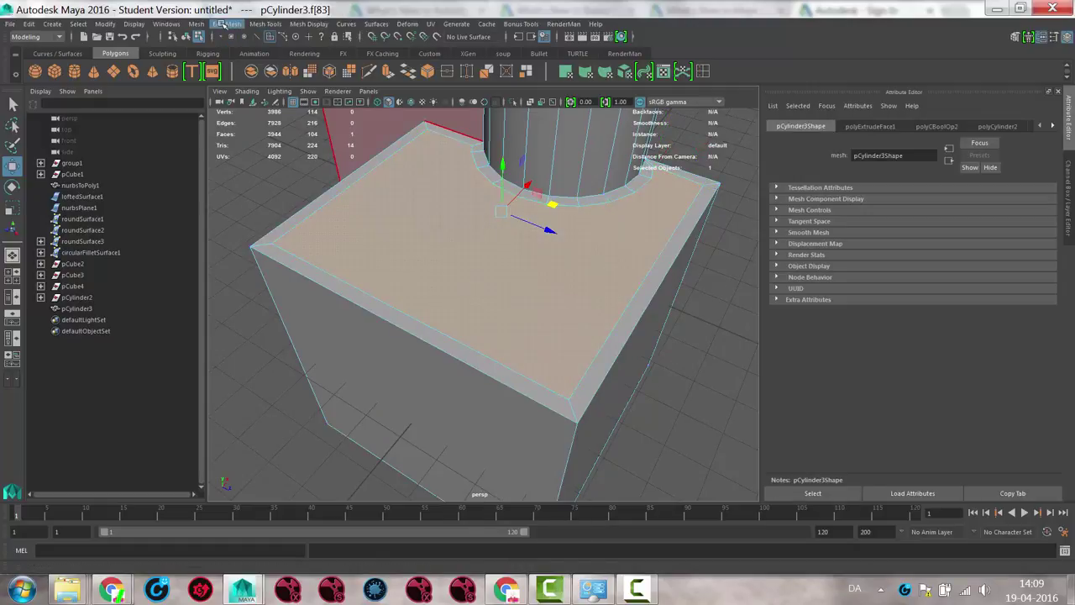
pyautogui.click(222, 23)
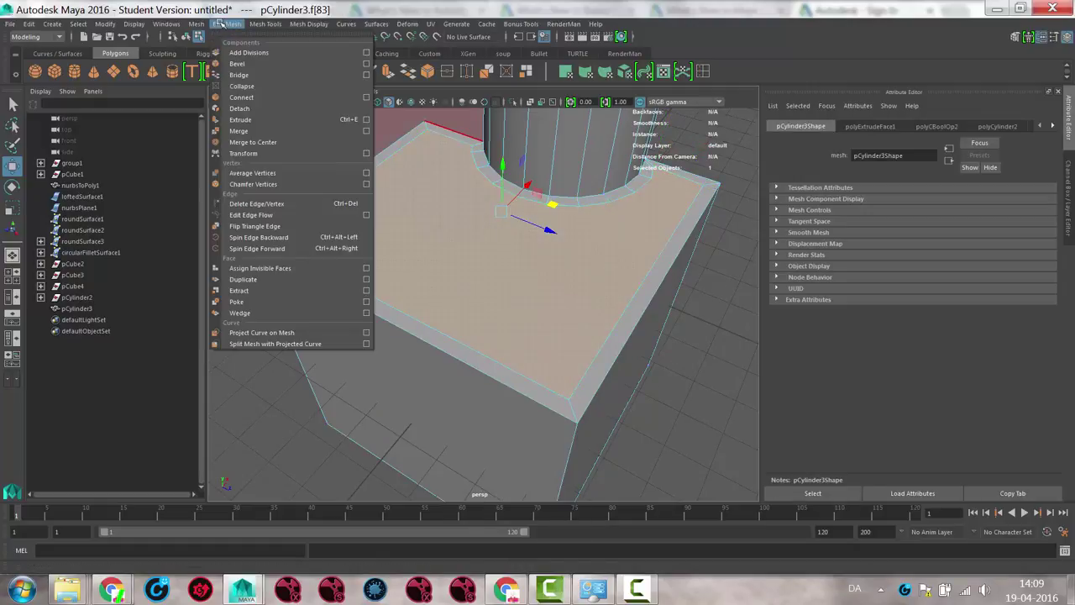
pyautogui.moveTo(192, 23)
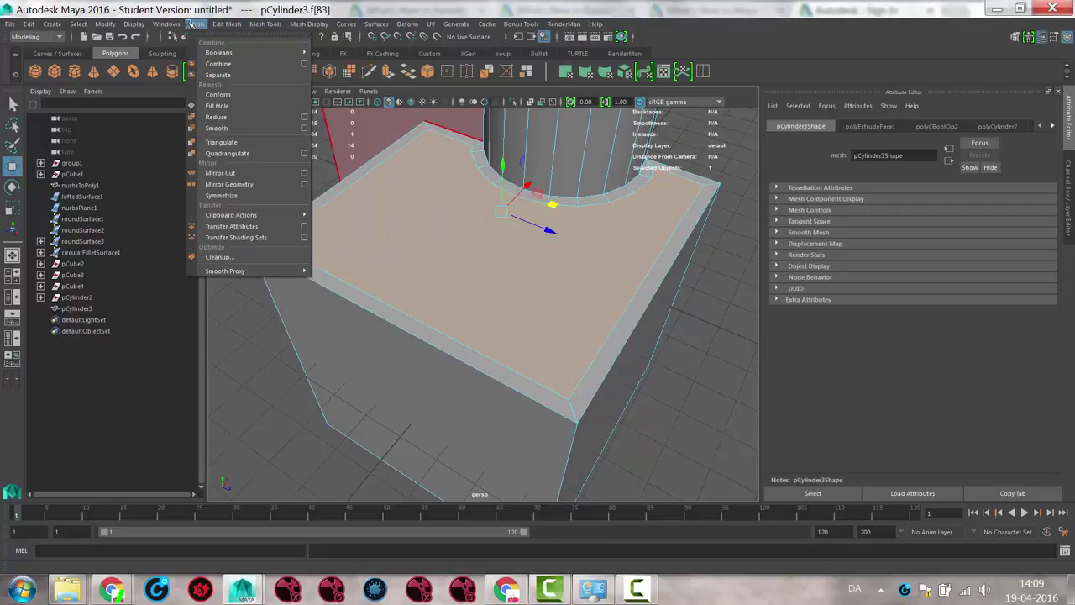
pyautogui.click(221, 142)
# Examine the triangulated top face and the cylinder transition in smooth mesh preview
pyautogui.keyDown('alt'); pyautogui.moveTo(406, 185); pyautogui.dragTo(458, 194); pyautogui.keyUp('alt')
pyautogui.press('3')
pyautogui.keyDown('alt'); pyautogui.moveTo(598, 231); pyautogui.dragTo(470, 230, button='right'); pyautogui.keyUp('alt')
pyautogui.keyDown('alt'); pyautogui.moveTo(471, 230); pyautogui.dragTo(513, 268); pyautogui.keyUp('alt')
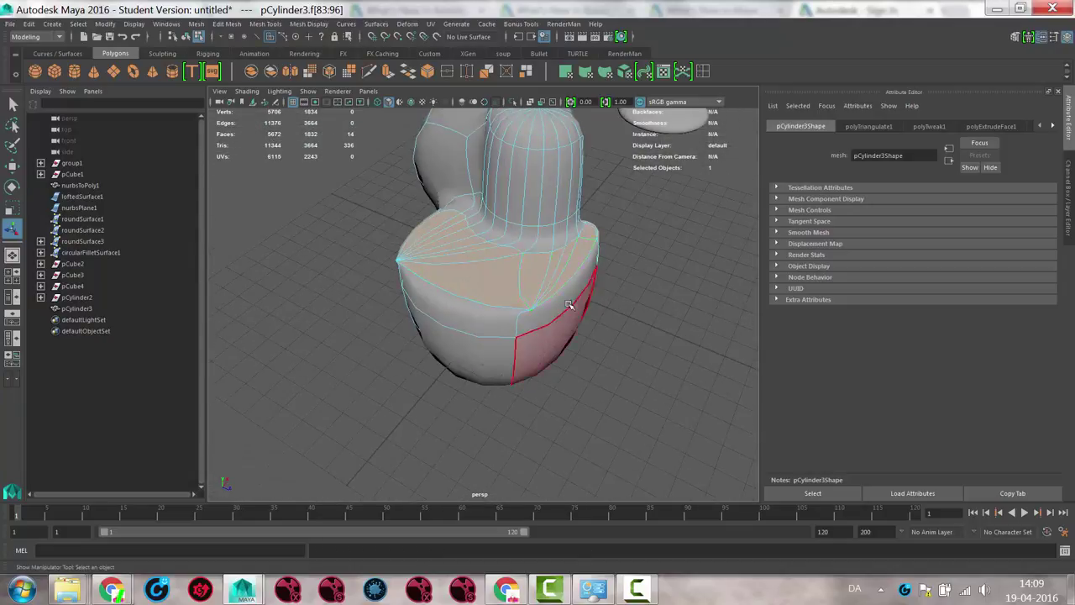
# Return to object mode and examine the smoothed cylinder and its transition into the triangulated top face from several sides
pyautogui.keyDown('alt'); pyautogui.moveTo(492, 208); pyautogui.dragTo(505, 186); pyautogui.keyUp('alt')
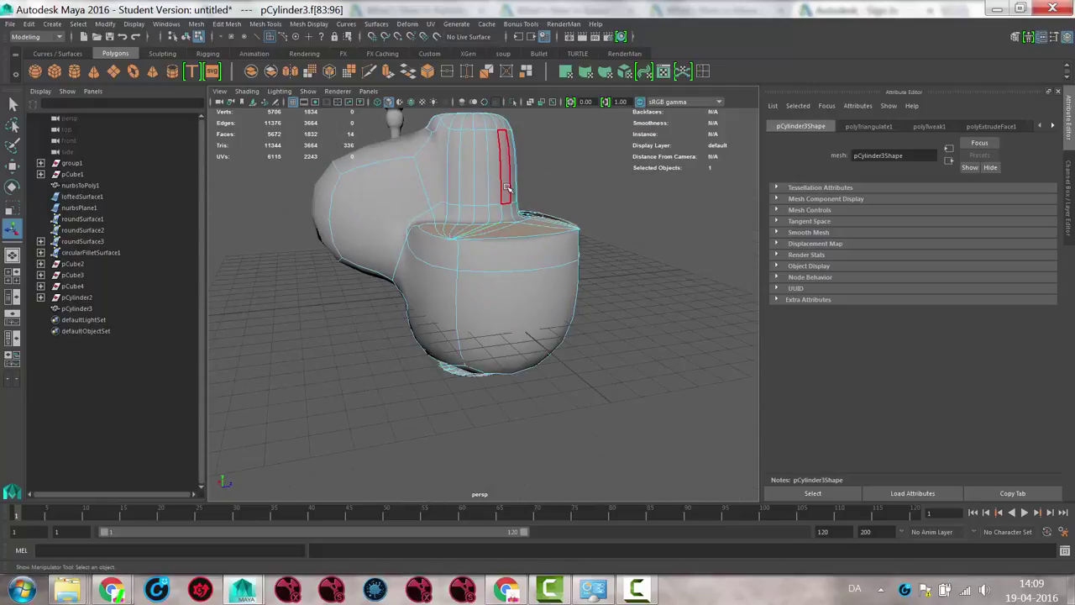
pyautogui.moveTo(506, 187); pyautogui.dragTo(552, 168, button='right')
pyautogui.click(554, 166)
pyautogui.keyDown('alt'); pyautogui.moveTo(571, 217); pyautogui.dragTo(682, 226); pyautogui.keyUp('alt')
pyautogui.scroll(3, 672, 236)
pyautogui.keyDown('alt'); pyautogui.moveTo(638, 253); pyautogui.dragTo(583, 395, button='middle'); pyautogui.keyUp('alt')
pyautogui.keyDown('alt'); pyautogui.moveTo(584, 396); pyautogui.dragTo(519, 249); pyautogui.keyUp('alt')
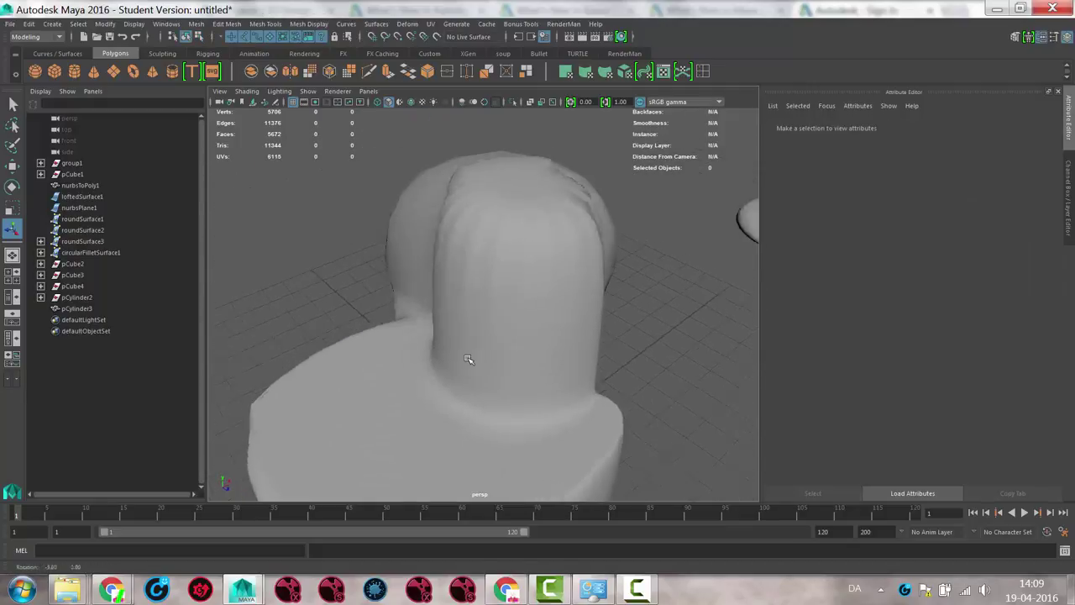
pyautogui.keyDown('alt'); pyautogui.moveTo(469, 359); pyautogui.dragTo(474, 360); pyautogui.keyUp('alt')
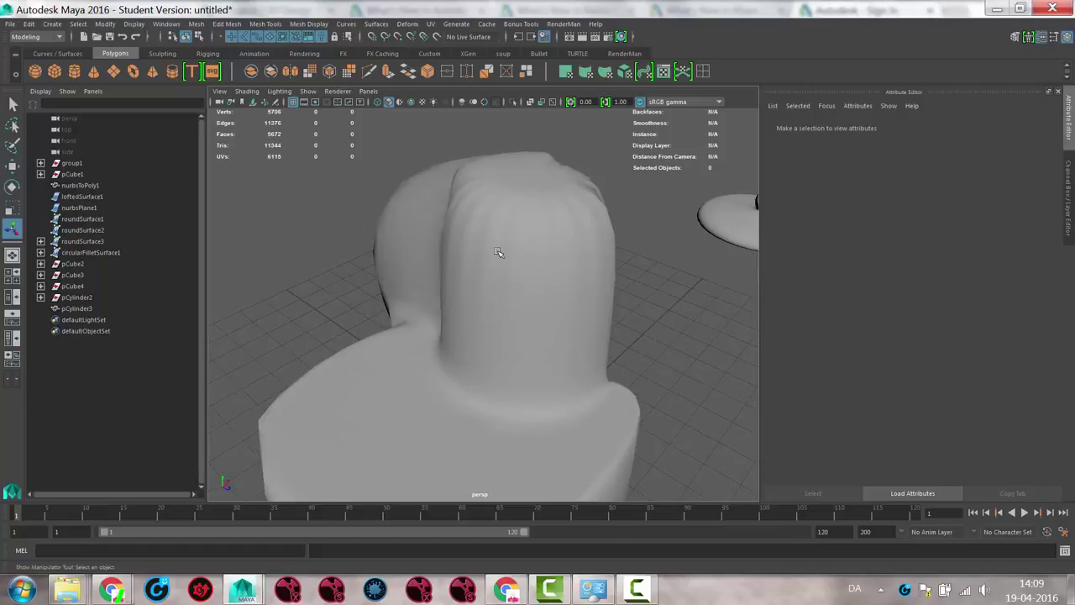
pyautogui.keyDown('alt'); pyautogui.moveTo(556, 270); pyautogui.dragTo(331, 271, button='right'); pyautogui.keyUp('alt')
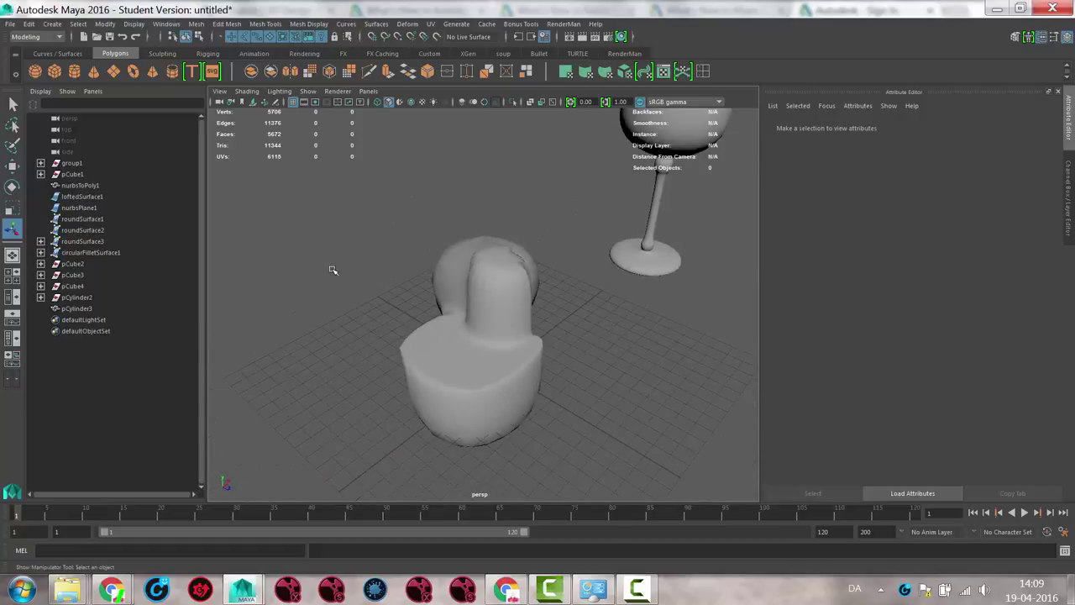
pyautogui.keyDown('alt'); pyautogui.moveTo(332, 272); pyautogui.dragTo(546, 329); pyautogui.keyUp('alt')
# Compare the combined mesh with and without smooth mesh preview, ending on the unsmoothed cage
pyautogui.click(551, 333)
pyautogui.press('1')
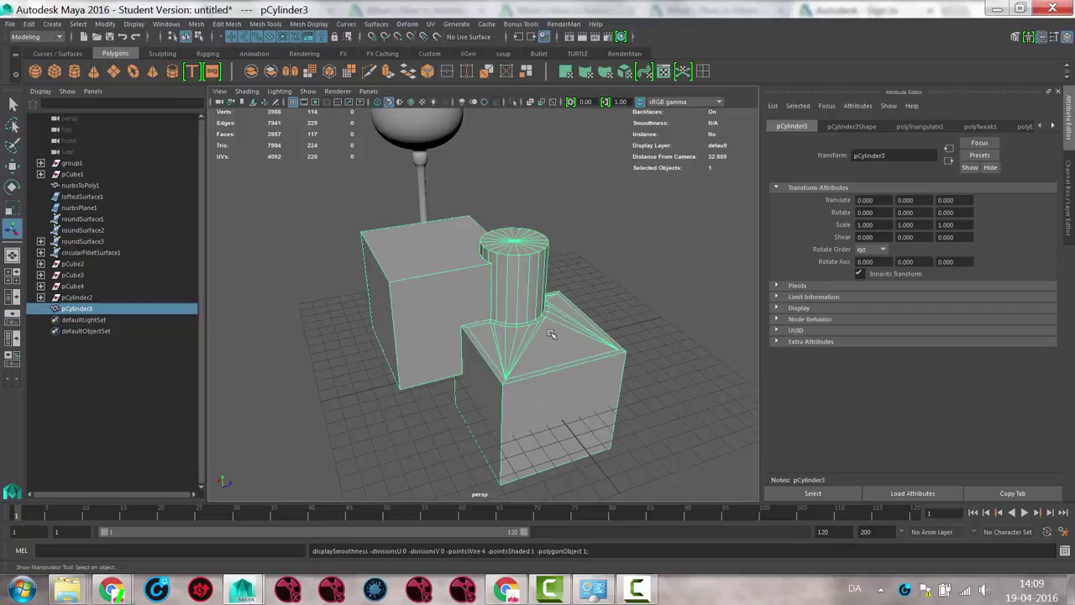
pyautogui.scroll(-5, 569, 324)
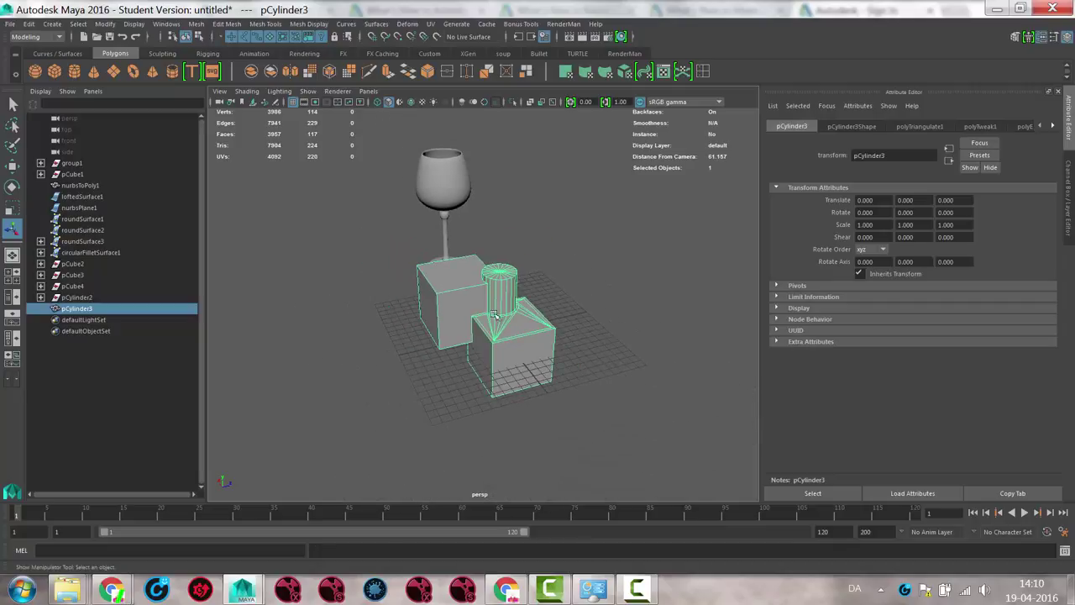
pyautogui.keyDown('alt'); pyautogui.moveTo(496, 326); pyautogui.dragTo(528, 314); pyautogui.keyUp('alt')
pyautogui.scroll(5, 527, 313)
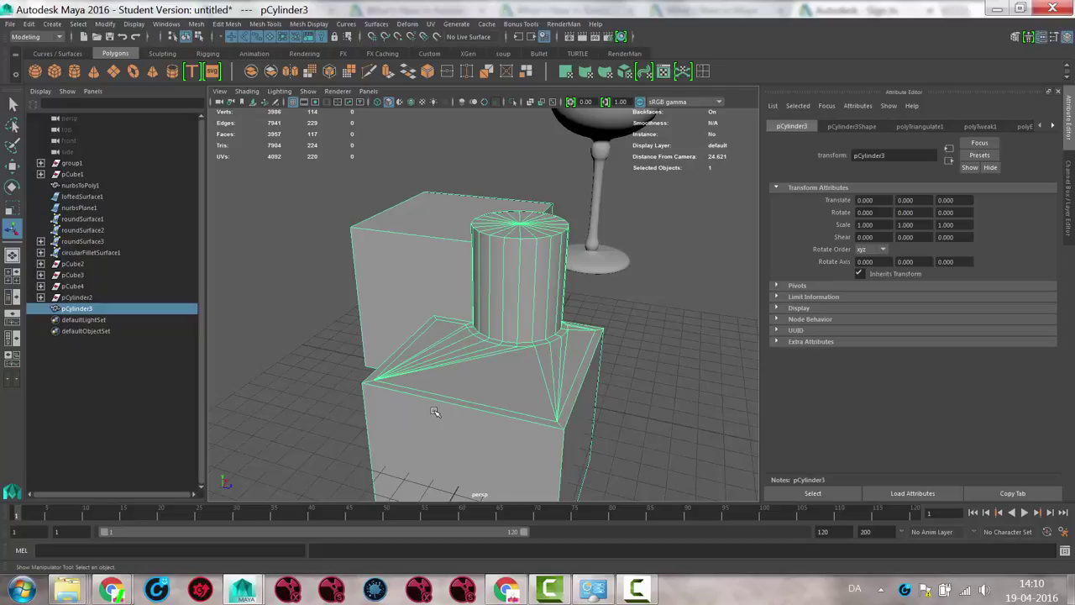
pyautogui.press('3')
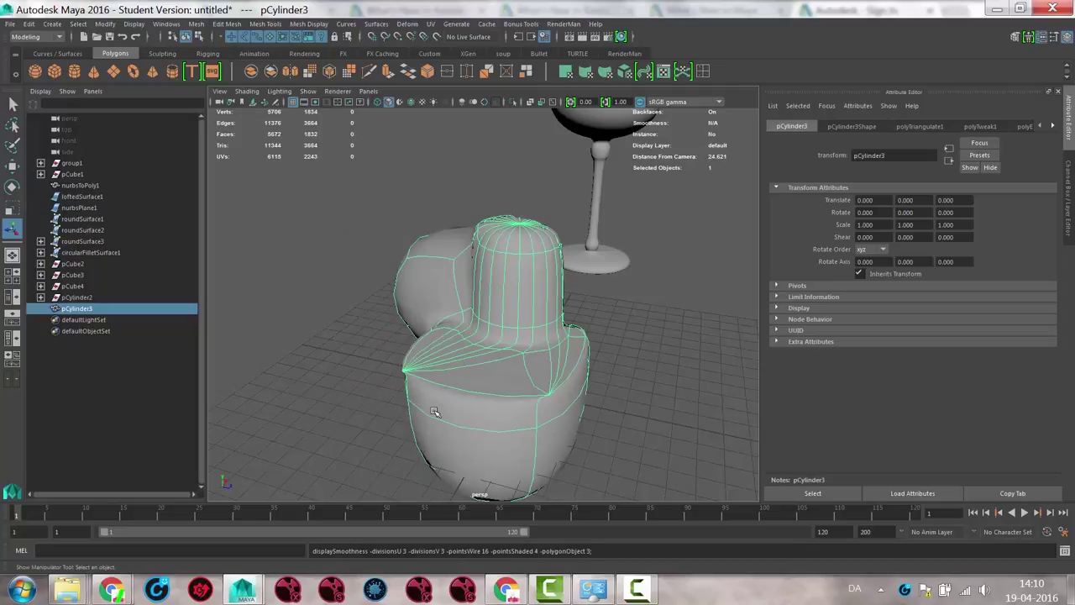
pyautogui.press('1')
pyautogui.press('3')
pyautogui.press('1')
# Examine the unsmoothed rear cube, its junction with the cylinder and the sides of the front cube
pyautogui.keyDown('alt'); pyautogui.moveTo(460, 344); pyautogui.dragTo(509, 338); pyautogui.keyUp('alt')
pyautogui.keyDown('alt'); pyautogui.moveTo(513, 339); pyautogui.dragTo(672, 327, button='right'); pyautogui.keyUp('alt')
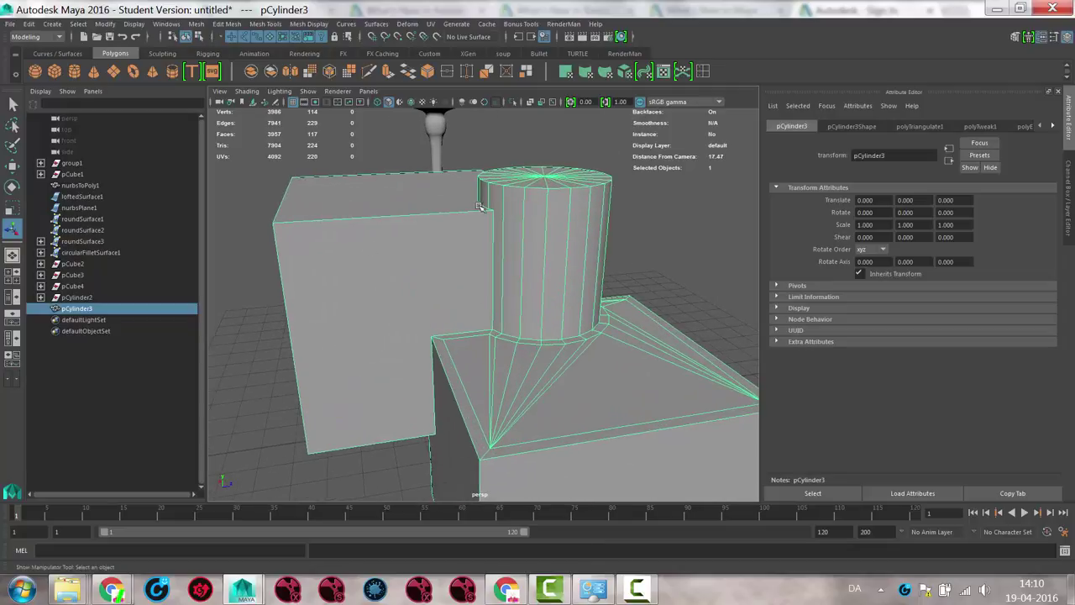
pyautogui.keyDown('alt'); pyautogui.moveTo(363, 241); pyautogui.dragTo(492, 257, button='right'); pyautogui.keyUp('alt')
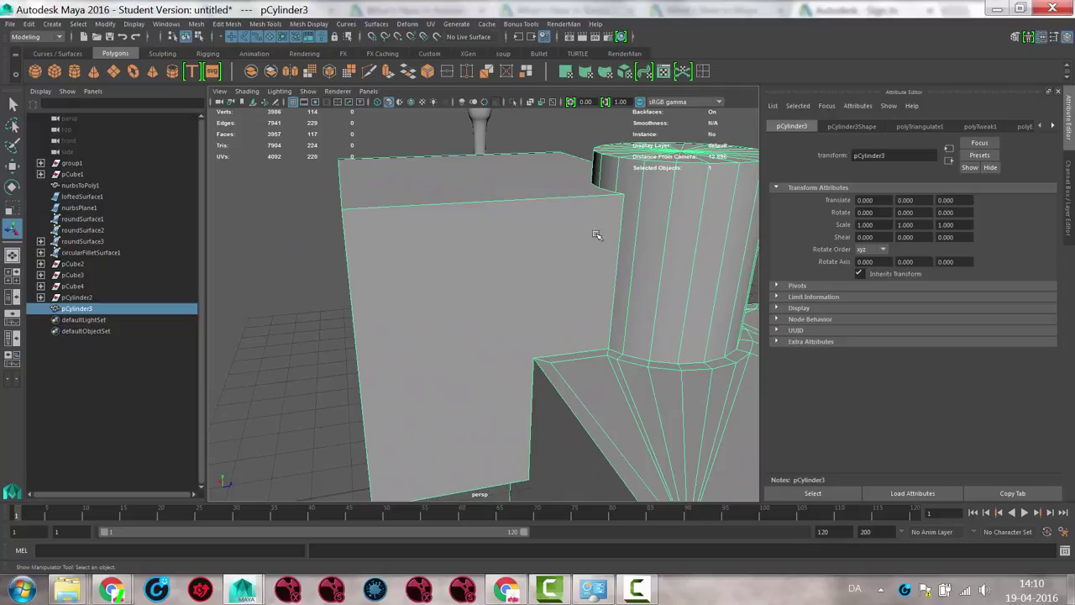
pyautogui.keyDown('alt'); pyautogui.moveTo(575, 281); pyautogui.dragTo(582, 288); pyautogui.keyUp('alt')
pyautogui.click(253, 280)
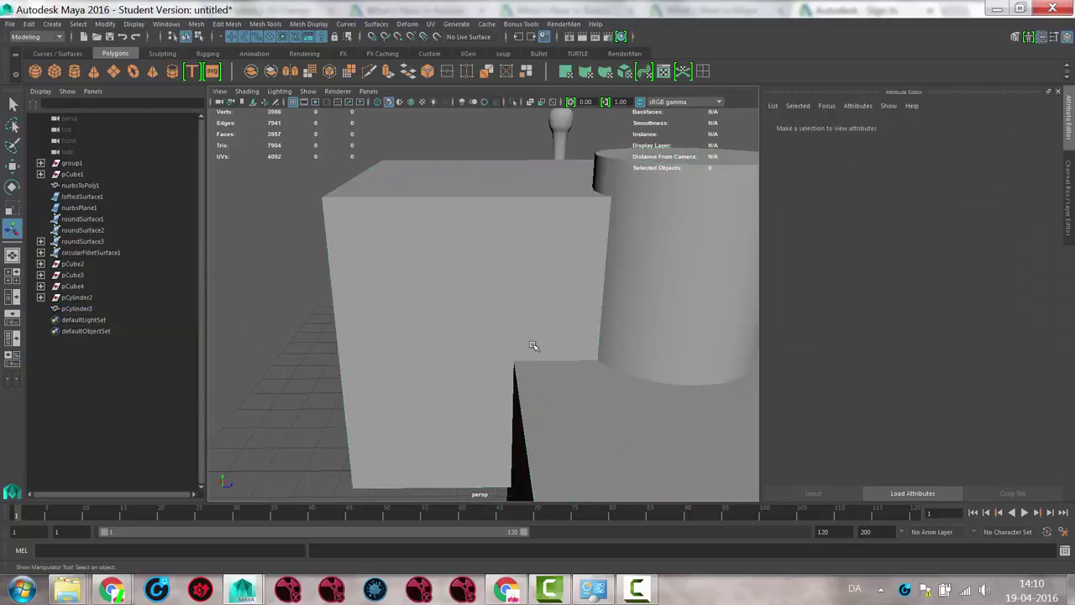
pyautogui.keyDown('alt'); pyautogui.moveTo(535, 345); pyautogui.dragTo(595, 273, button='right'); pyautogui.keyUp('alt')
pyautogui.moveTo(479, 285); pyautogui.dragTo(532, 264, button='right')
pyautogui.keyDown('alt'); pyautogui.moveTo(533, 264); pyautogui.dragTo(629, 369); pyautogui.keyUp('alt')
pyautogui.keyDown('alt'); pyautogui.moveTo(629, 368); pyautogui.dragTo(729, 378, button='right'); pyautogui.keyUp('alt')
pyautogui.keyDown('alt'); pyautogui.moveTo(492, 488); pyautogui.dragTo(472, 350, button='middle'); pyautogui.keyUp('alt')
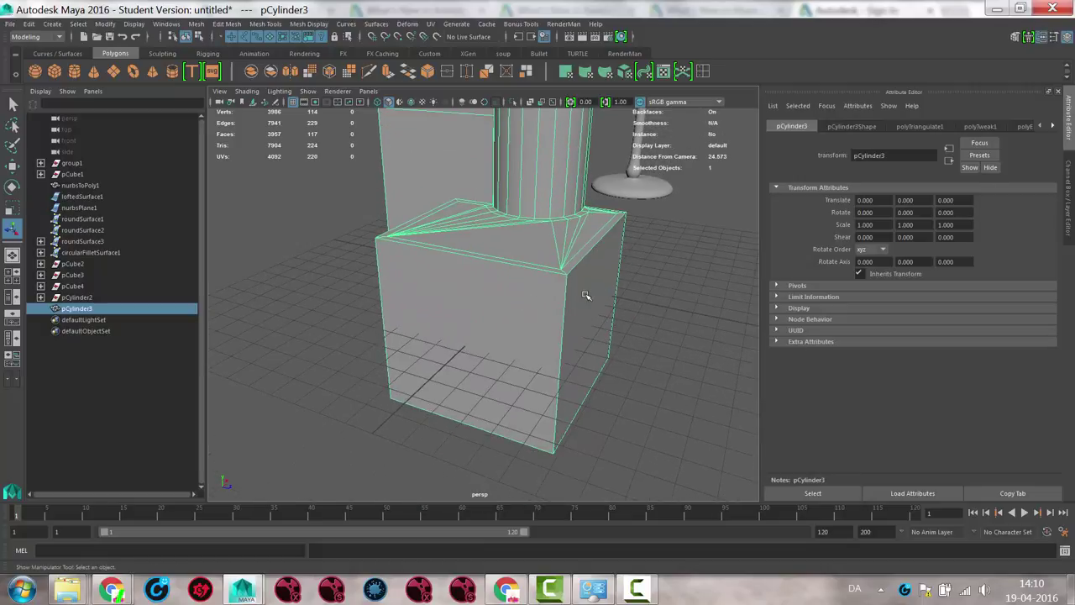
# Select the rear cube's vertical corner and top edges in edge mode, including edges meeting the cylinder
pyautogui.keyDown('alt'); pyautogui.moveTo(508, 293); pyautogui.dragTo(580, 297); pyautogui.keyUp('alt')
pyautogui.moveTo(425, 226); pyautogui.dragTo(425, 207, button='right')
pyautogui.click(390, 204)
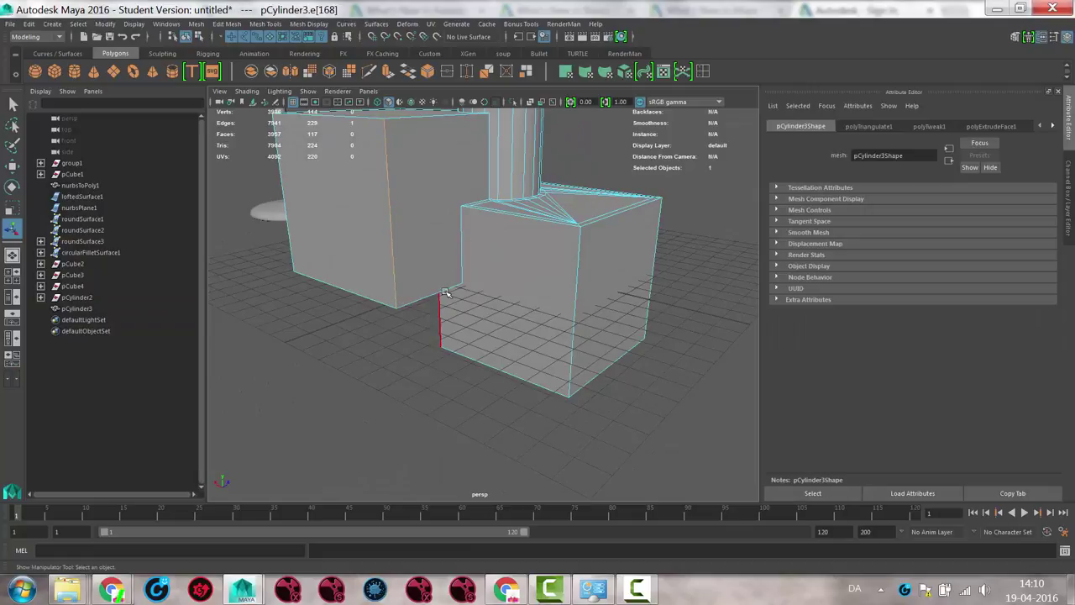
pyautogui.click(454, 254)
pyautogui.click(292, 233)
pyautogui.keyDown('shift'); pyautogui.click(358, 120); pyautogui.keyUp('shift')
pyautogui.keyDown('shift'); pyautogui.click(424, 116); pyautogui.keyUp('shift')
pyautogui.keyDown('alt'); pyautogui.moveTo(479, 162); pyautogui.dragTo(475, 270, button='middle'); pyautogui.keyUp('alt')
pyautogui.keyDown('alt'); pyautogui.moveTo(475, 269); pyautogui.dragTo(490, 267); pyautogui.keyUp('alt')
pyautogui.keyDown('shift'); pyautogui.click(493, 271); pyautogui.keyUp('shift')
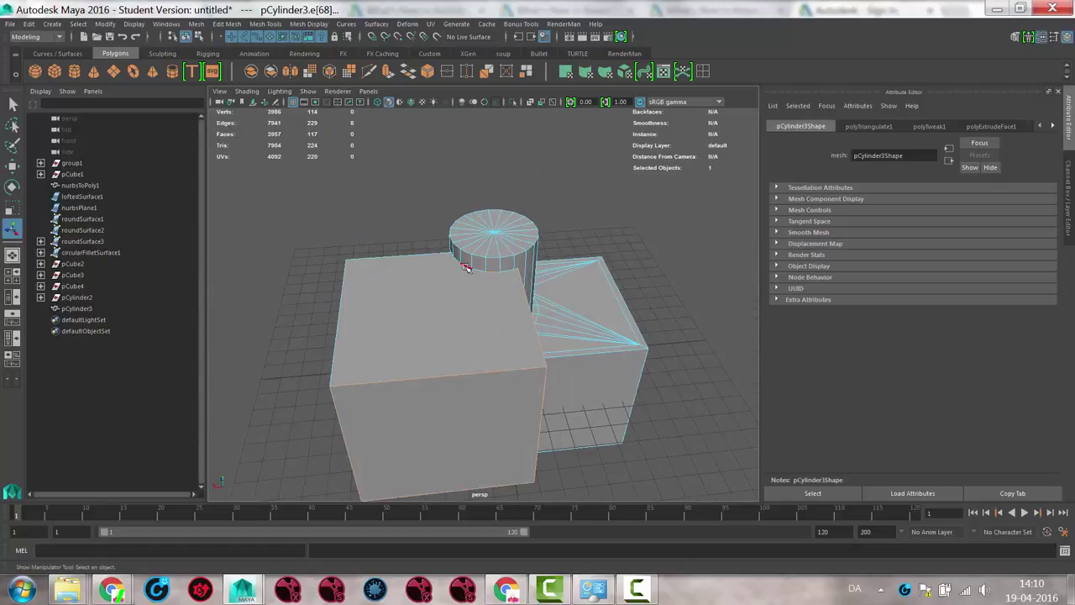
pyautogui.keyDown('shift'); pyautogui.click(466, 266); pyautogui.keyUp('shift')
pyautogui.keyDown('shift'); pyautogui.click(505, 268); pyautogui.keyUp('shift')
# Add the edges where the rear cube meets the cylinder and the front cube's top to the selection
pyautogui.keyDown('alt'); pyautogui.moveTo(478, 303); pyautogui.dragTo(405, 290); pyautogui.keyUp('alt')
pyautogui.keyDown('alt'); pyautogui.moveTo(406, 291); pyautogui.dragTo(649, 298, button='right'); pyautogui.keyUp('alt')
pyautogui.keyDown('shift'); pyautogui.click(480, 184); pyautogui.keyUp('shift')
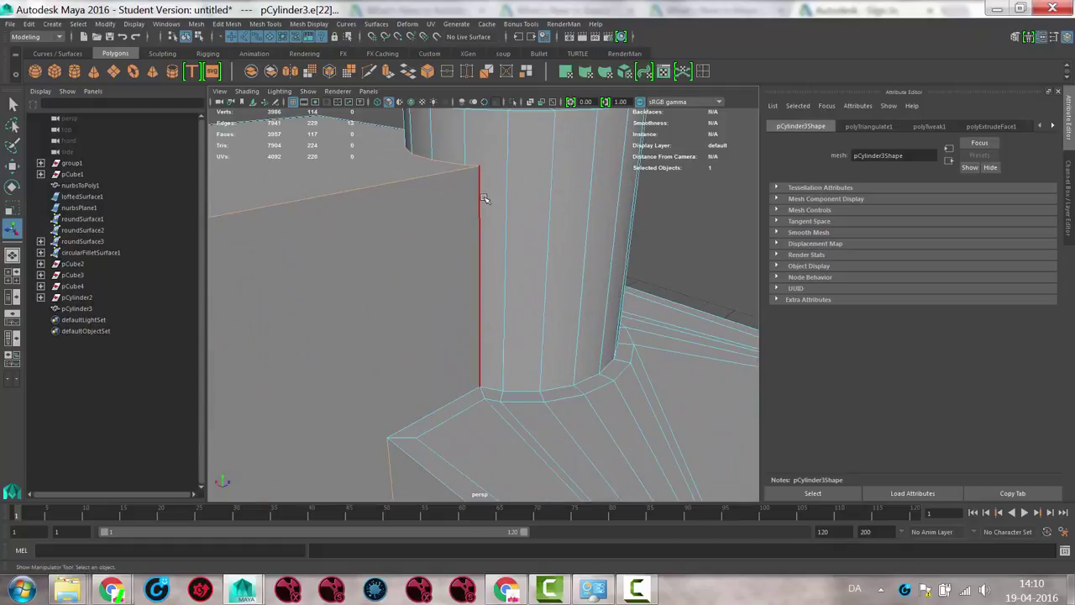
pyautogui.keyDown('shift'); pyautogui.click(484, 198); pyautogui.keyUp('shift')
pyautogui.keyDown('shift'); pyautogui.click(447, 410); pyautogui.keyUp('shift')
pyautogui.keyDown('alt'); pyautogui.moveTo(333, 282); pyautogui.dragTo(444, 257); pyautogui.keyUp('alt')
pyautogui.keyDown('shift'); pyautogui.click(434, 211); pyautogui.keyUp('shift')
pyautogui.keyDown('shift'); pyautogui.click(399, 225); pyautogui.keyUp('shift')
# Add the rear cube's remaining top and vertical outer edges to the edge selection
pyautogui.keyDown('alt'); pyautogui.moveTo(531, 232); pyautogui.dragTo(211, 278, button='right'); pyautogui.keyUp('alt')
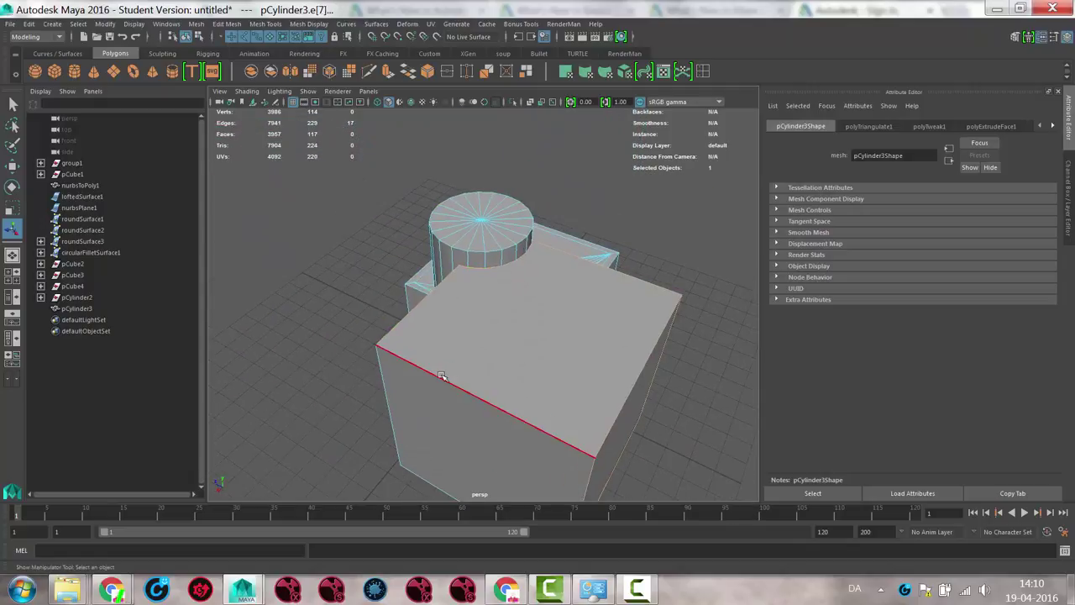
pyautogui.keyDown('shift'); pyautogui.click(442, 377); pyautogui.keyUp('shift')
pyautogui.keyDown('shift'); pyautogui.click(385, 391); pyautogui.keyUp('shift')
pyautogui.keyDown('alt'); pyautogui.moveTo(458, 307); pyautogui.dragTo(538, 329); pyautogui.keyUp('alt')
pyautogui.keyDown('shift'); pyautogui.click(508, 281); pyautogui.keyUp('shift')
pyautogui.keyDown('alt'); pyautogui.moveTo(605, 268); pyautogui.dragTo(377, 17); pyautogui.keyUp('alt')
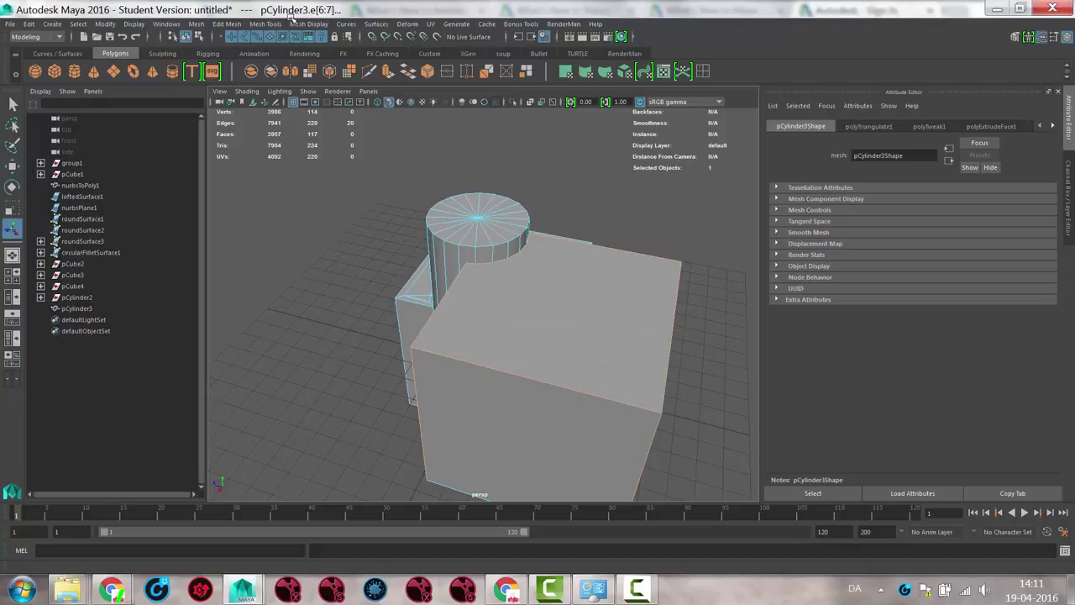
# Bevel the selected edges with fraction 0.5 and one segment, and return to object mode
pyautogui.click(265, 23)
pyautogui.moveTo(227, 24)
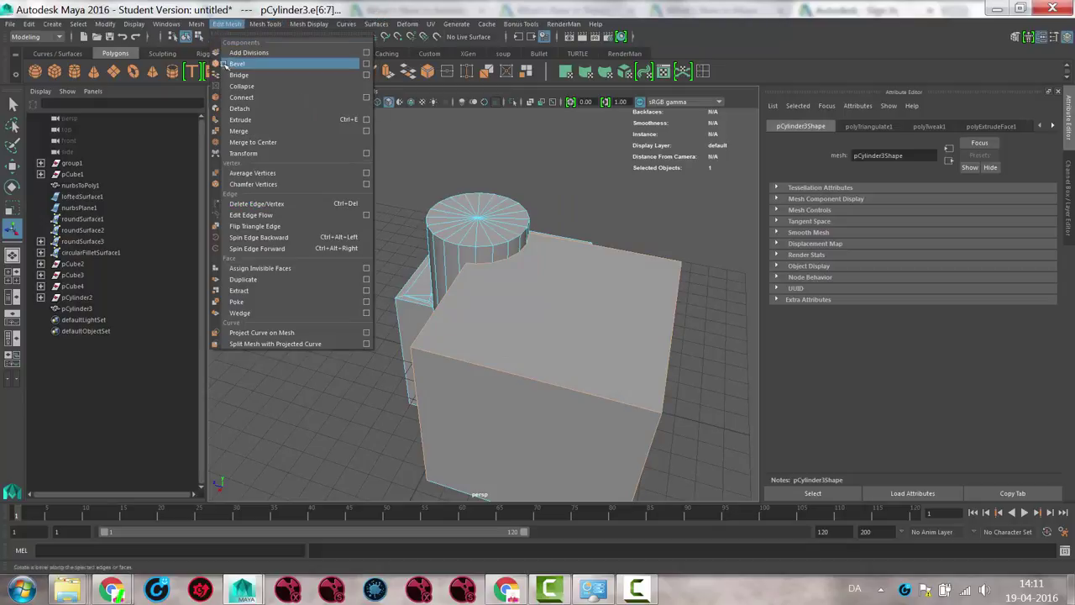
pyautogui.click(229, 64)
pyautogui.scroll(6, 571, 276)
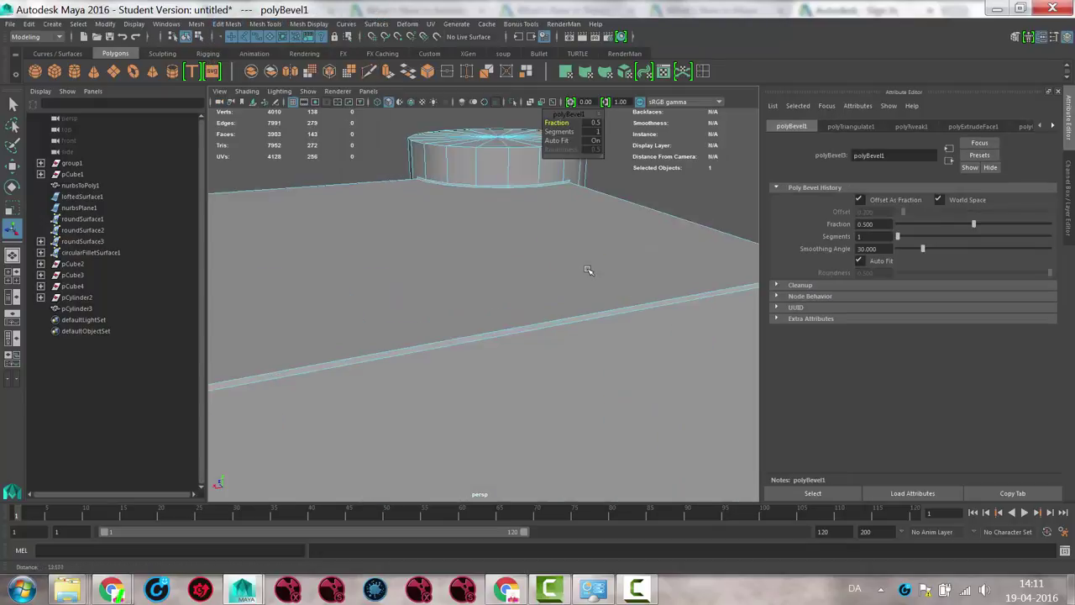
pyautogui.scroll(-5, 552, 279)
pyautogui.moveTo(504, 252); pyautogui.dragTo(658, 227, button='right')
pyautogui.keyDown('alt'); pyautogui.moveTo(657, 227); pyautogui.dragTo(629, 236); pyautogui.keyUp('alt')
pyautogui.scroll(-5, 551, 240)
pyautogui.keyDown('alt'); pyautogui.moveTo(551, 240); pyautogui.dragTo(460, 256); pyautogui.keyUp('alt')
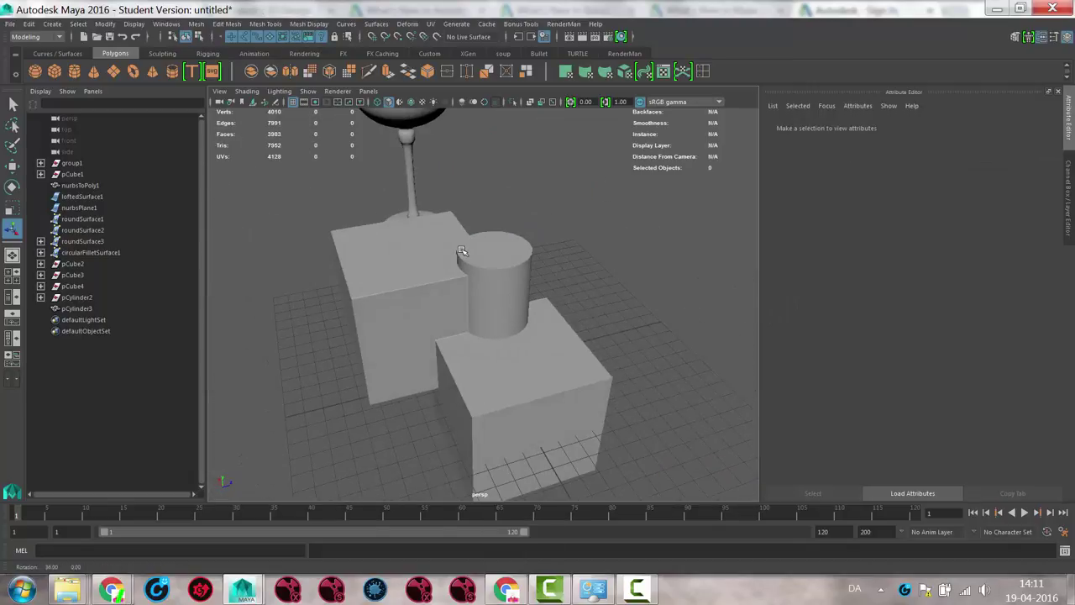
# Check the beveled junction between the rear cube and cylinder in smooth mesh preview, and switch the preview off again
pyautogui.scroll(5, 609, 280)
pyautogui.keyDown('alt'); pyautogui.moveTo(480, 320); pyautogui.dragTo(530, 312, button='right'); pyautogui.keyUp('alt')
pyautogui.keyDown('alt'); pyautogui.moveTo(530, 312); pyautogui.dragTo(565, 303, button='middle'); pyautogui.keyUp('alt')
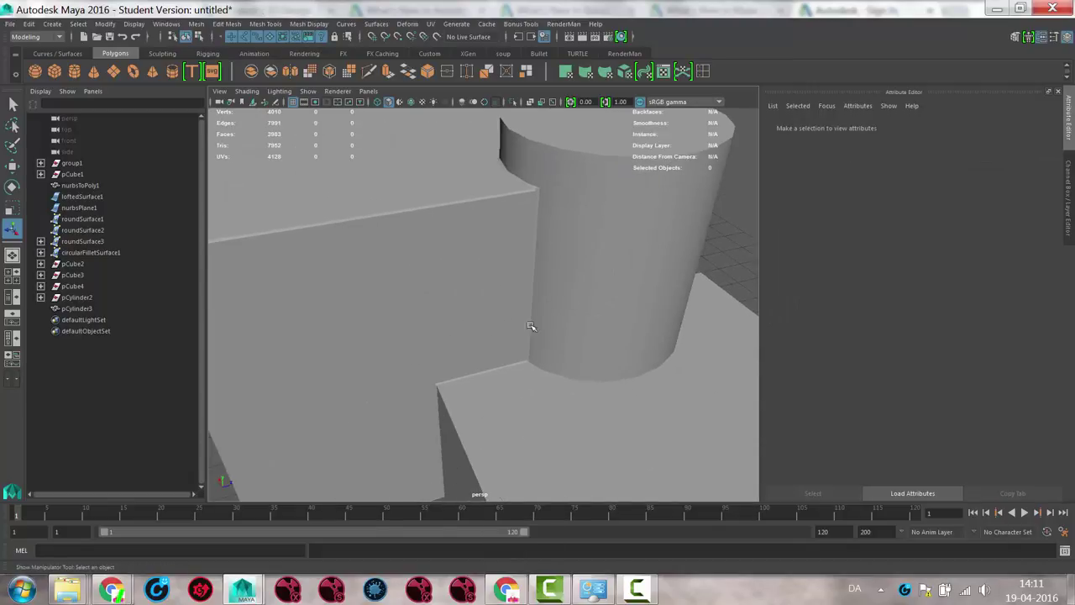
pyautogui.keyDown('alt'); pyautogui.moveTo(519, 365); pyautogui.dragTo(605, 314); pyautogui.keyUp('alt')
pyautogui.click(584, 299)
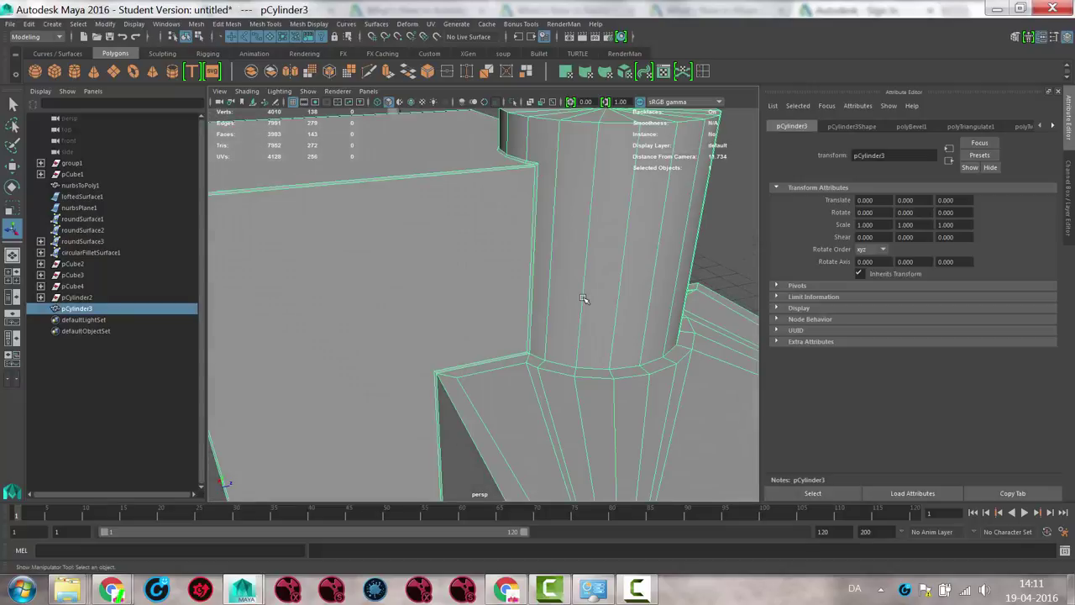
pyautogui.press('3')
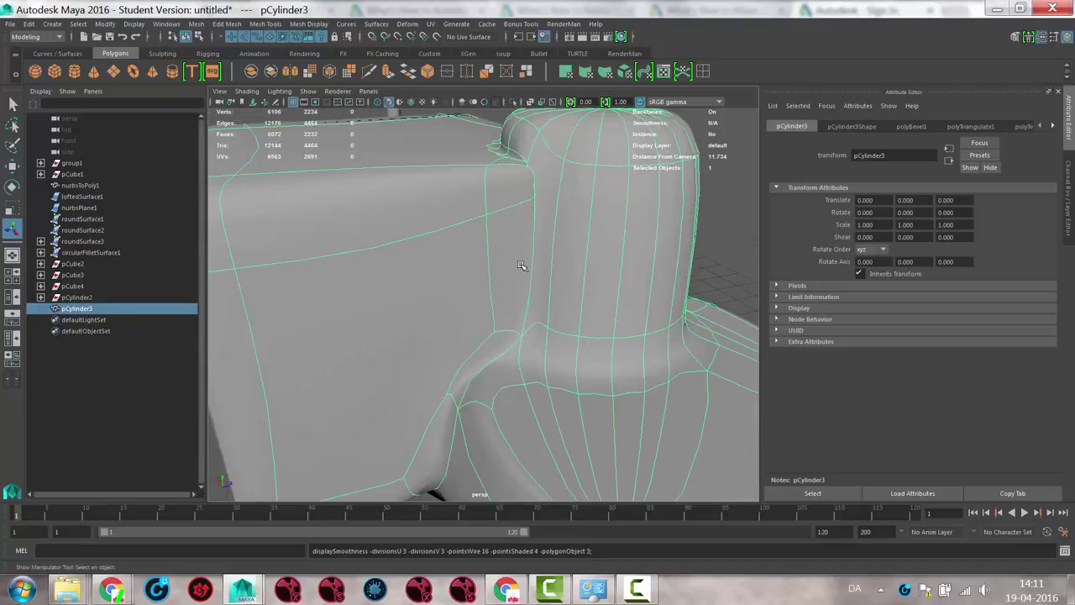
pyautogui.press('1')
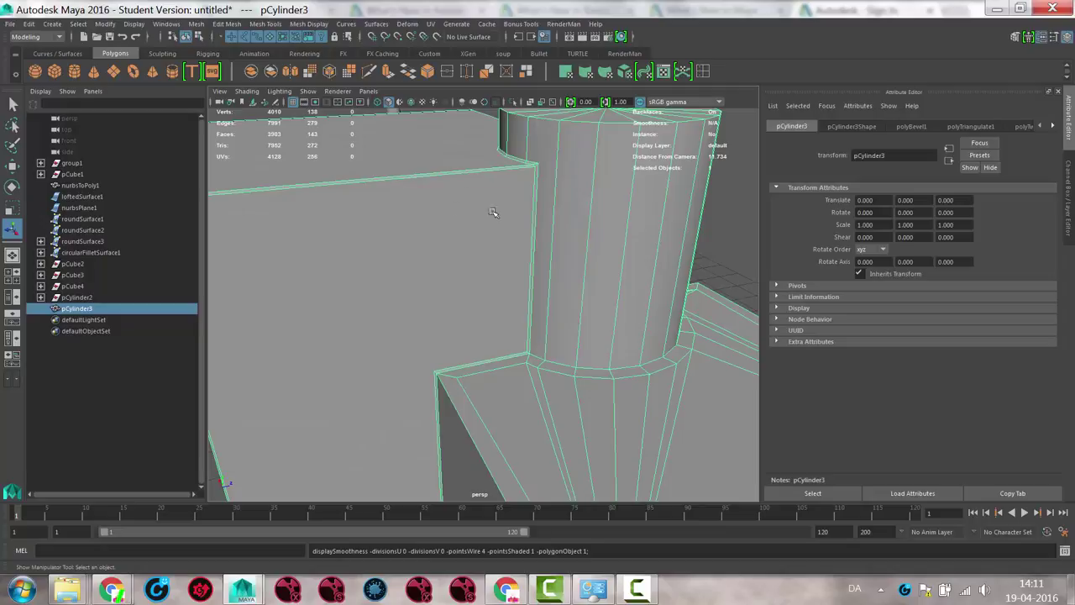
# Delete the whole combined mesh and undo the deletion
pyautogui.keyDown('alt'); pyautogui.moveTo(506, 212); pyautogui.dragTo(177, 206, button='right'); pyautogui.keyUp('alt')
pyautogui.keyDown('alt'); pyautogui.moveTo(235, 213); pyautogui.dragTo(355, 260); pyautogui.keyUp('alt')
pyautogui.keyDown('alt'); pyautogui.moveTo(355, 259); pyautogui.dragTo(460, 279, button='right'); pyautogui.keyUp('alt')
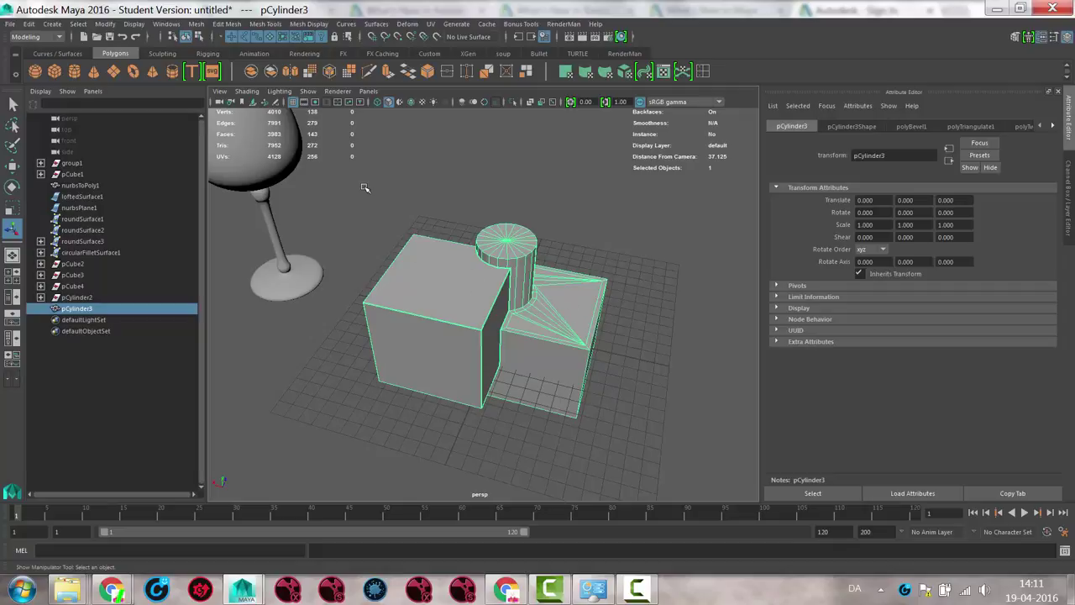
pyautogui.moveTo(370, 187); pyautogui.dragTo(643, 437)
pyautogui.press('Delete')
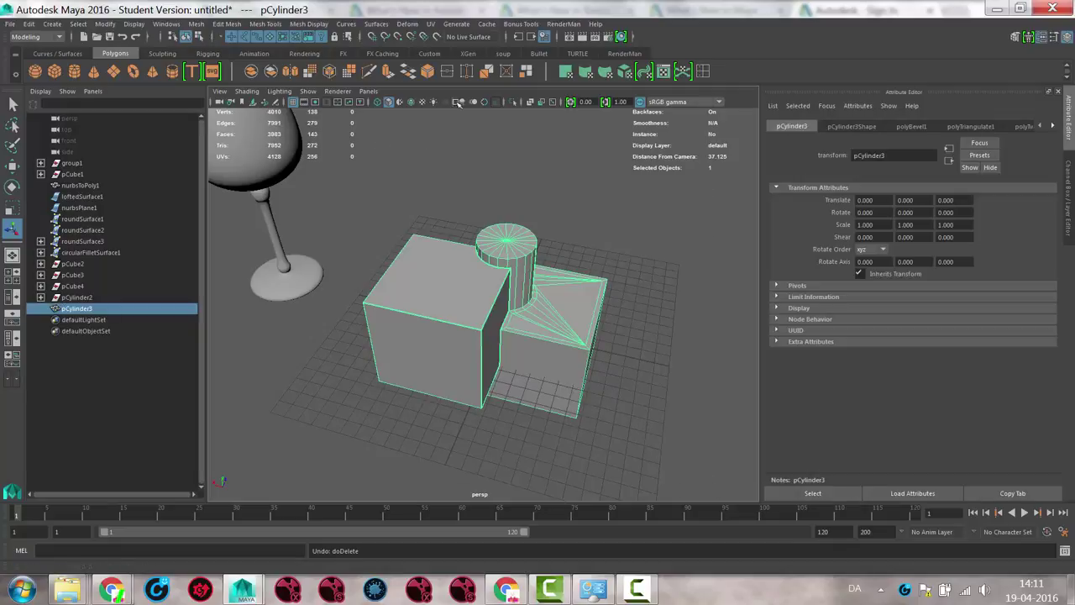
# Find the bevel node in the combined mesh's construction history and delete it
pyautogui.click(1050, 127)
pyautogui.click(1054, 124)
pyautogui.click(1055, 124)
pyautogui.click(1056, 125)
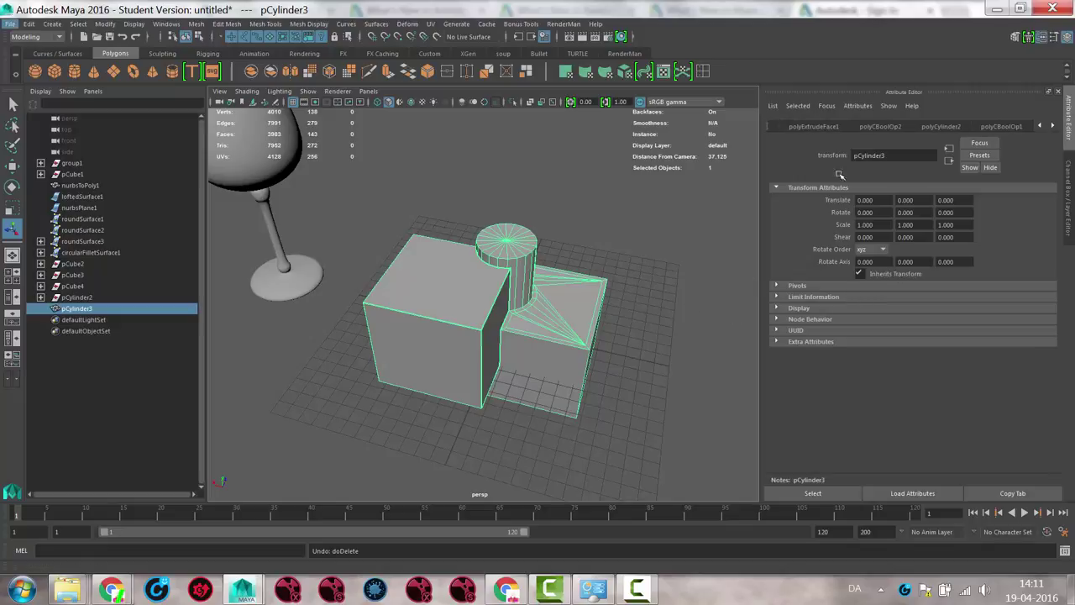
pyautogui.click(433, 239)
pyautogui.click(907, 126)
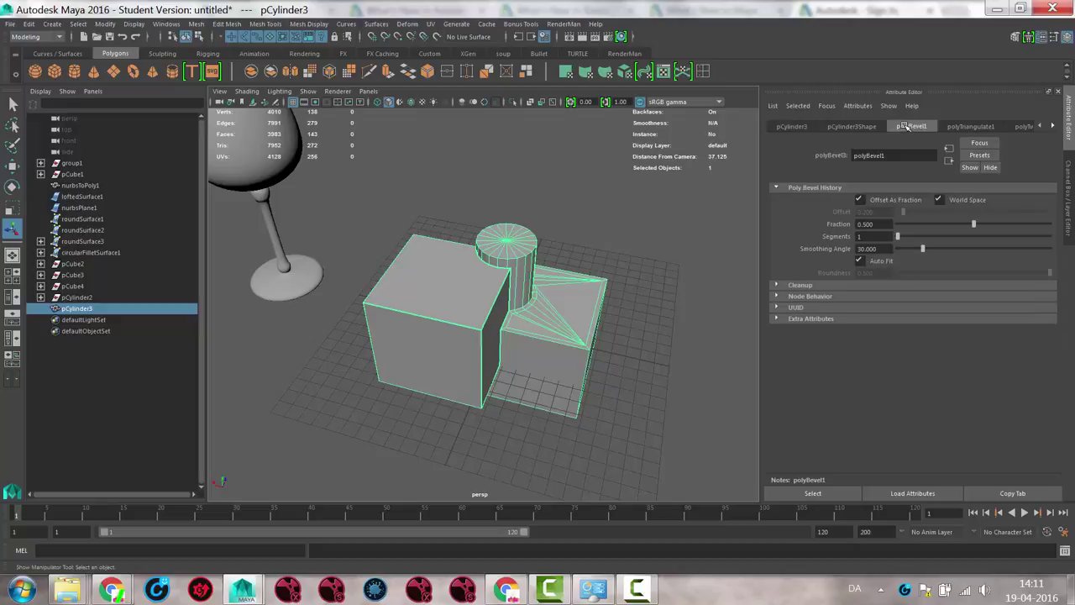
pyautogui.click(610, 440)
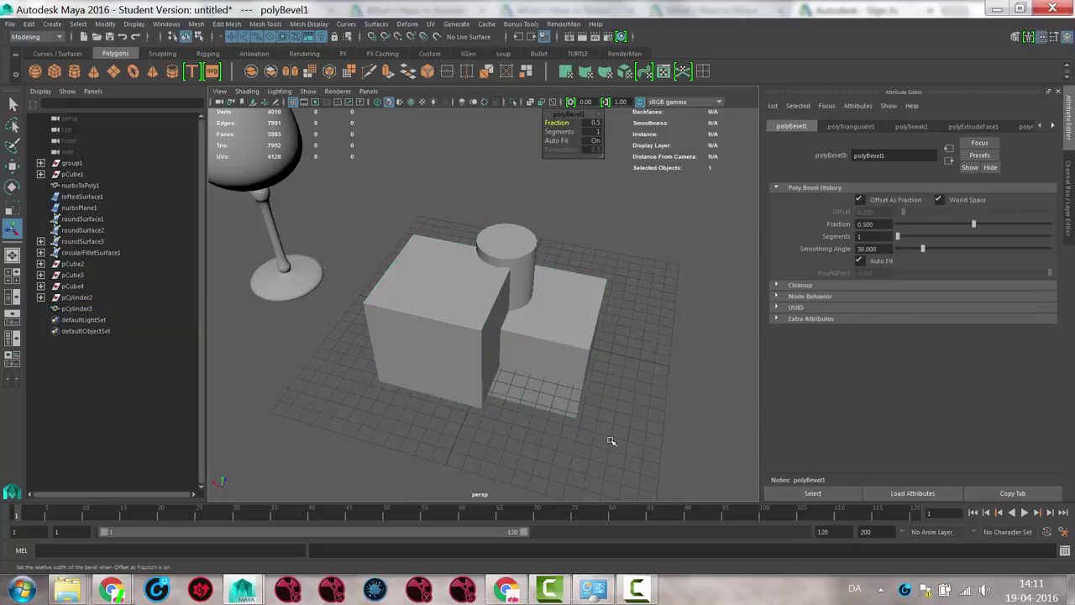
# Delete the triangulate node from the combined mesh's construction history
pyautogui.click(534, 339)
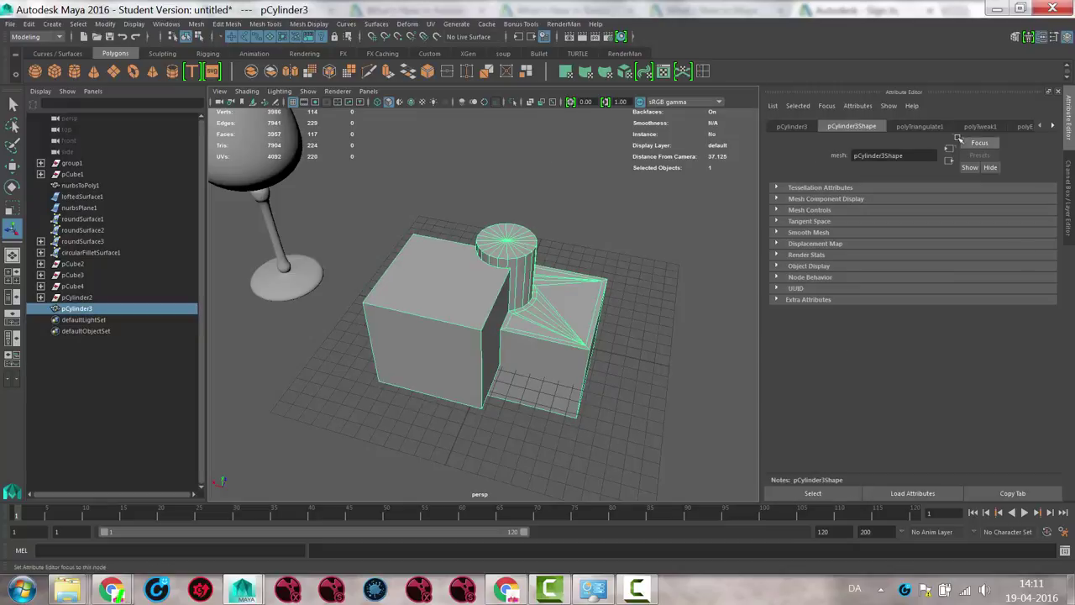
pyautogui.click(1054, 125)
pyautogui.click(894, 128)
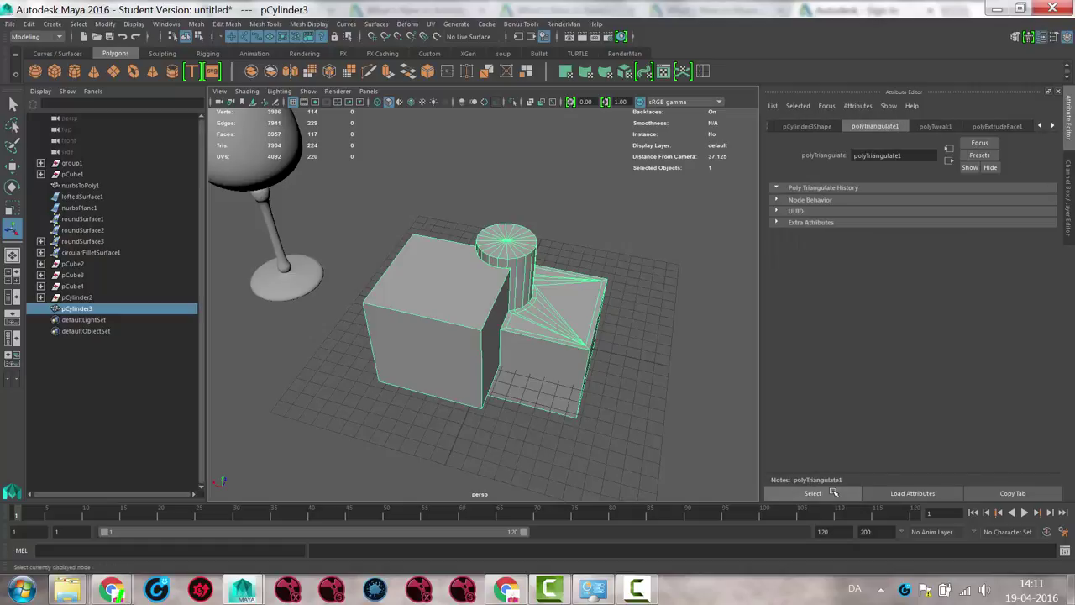
pyautogui.click(554, 416)
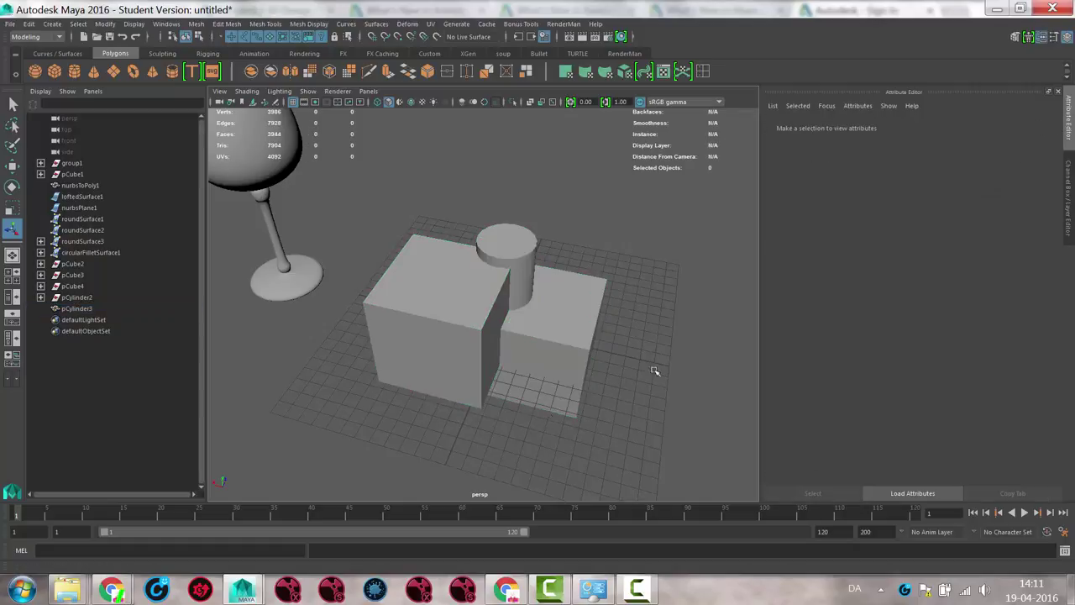
# Delete the vertex tweak node from the combined mesh's construction history
pyautogui.click(546, 323)
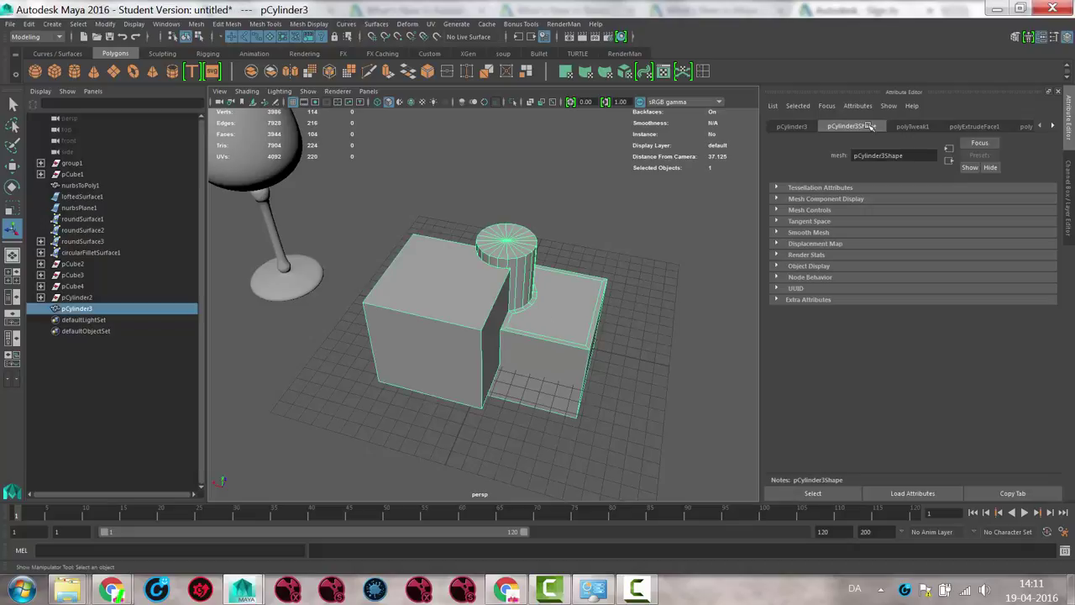
pyautogui.click(918, 126)
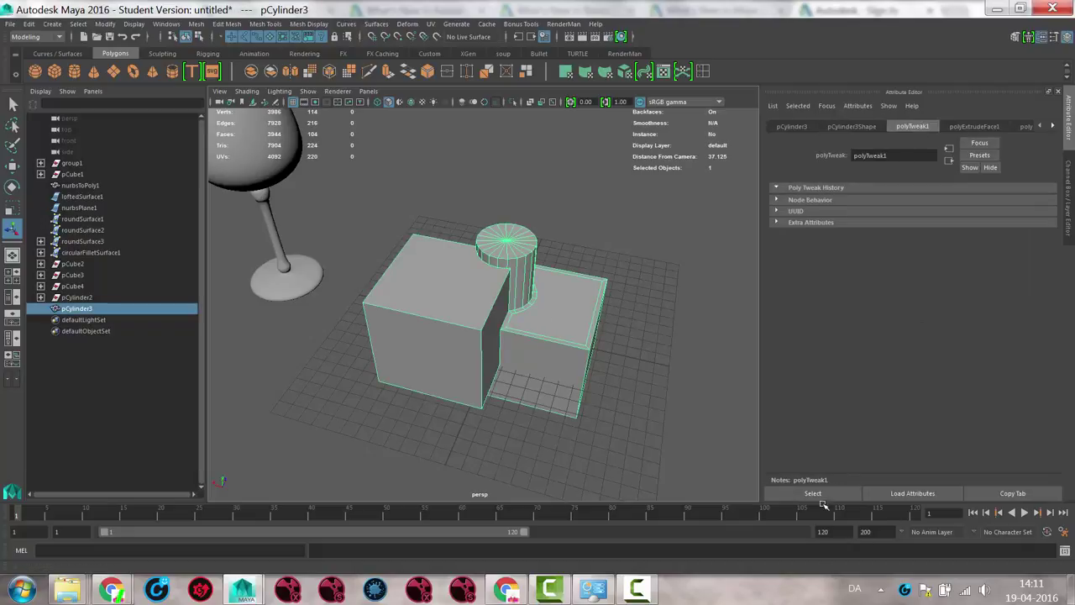
pyautogui.click(618, 449)
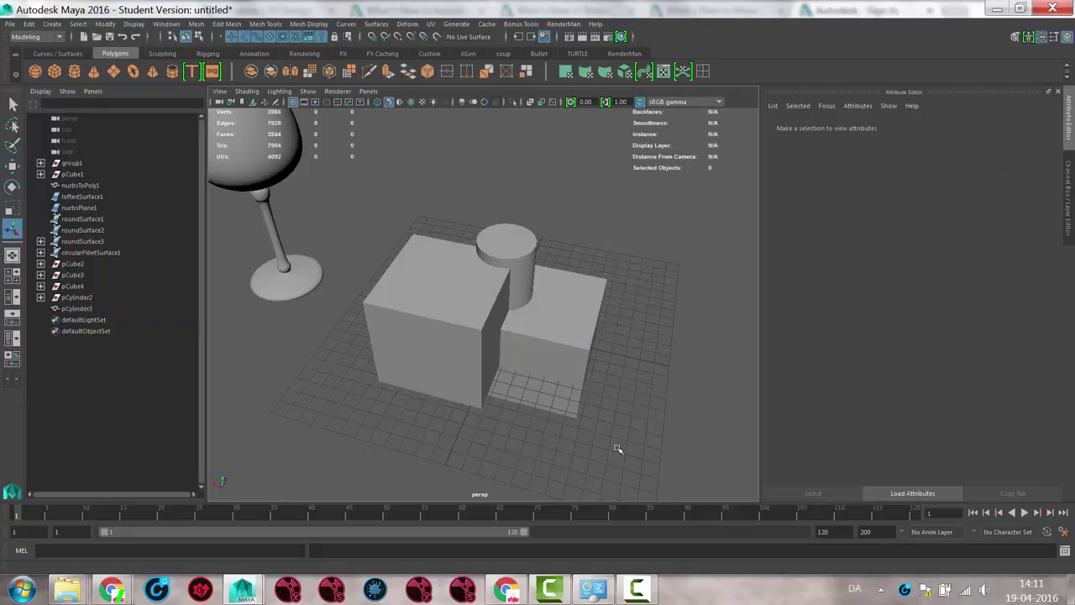
# Delete the face-extrude node from the combined mesh's construction history and reselect the mesh
pyautogui.click(570, 328)
pyautogui.click(922, 126)
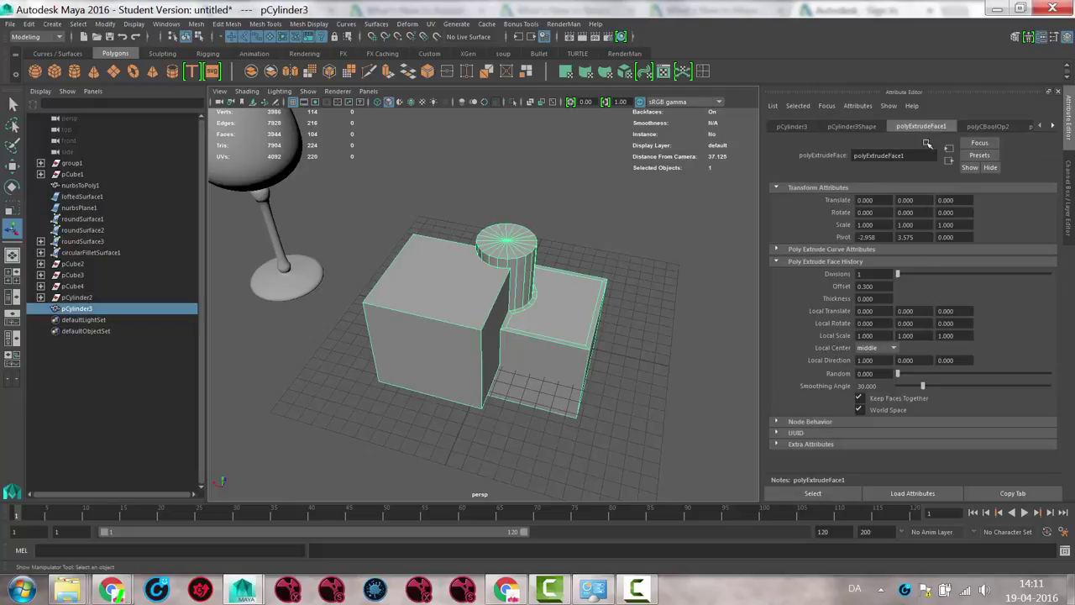
pyautogui.click(826, 487)
pyautogui.click(575, 362)
pyautogui.click(575, 362)
# Switch the combined mesh's latest Boolean history node to difference and then to intersection
pyautogui.keyDown('alt'); pyautogui.moveTo(656, 323); pyautogui.dragTo(471, 361); pyautogui.keyUp('alt')
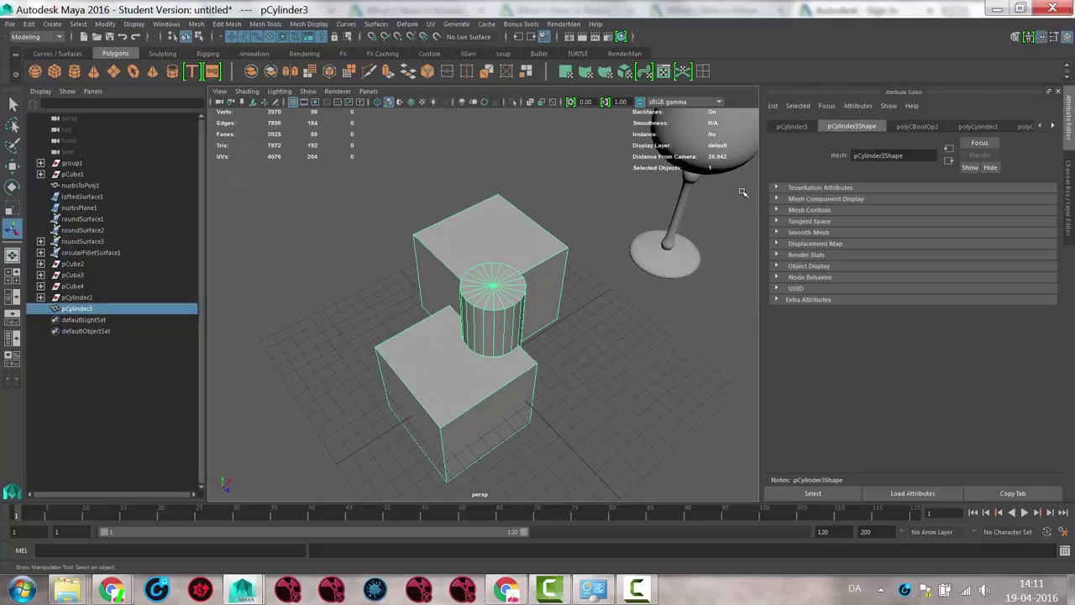
pyautogui.click(924, 126)
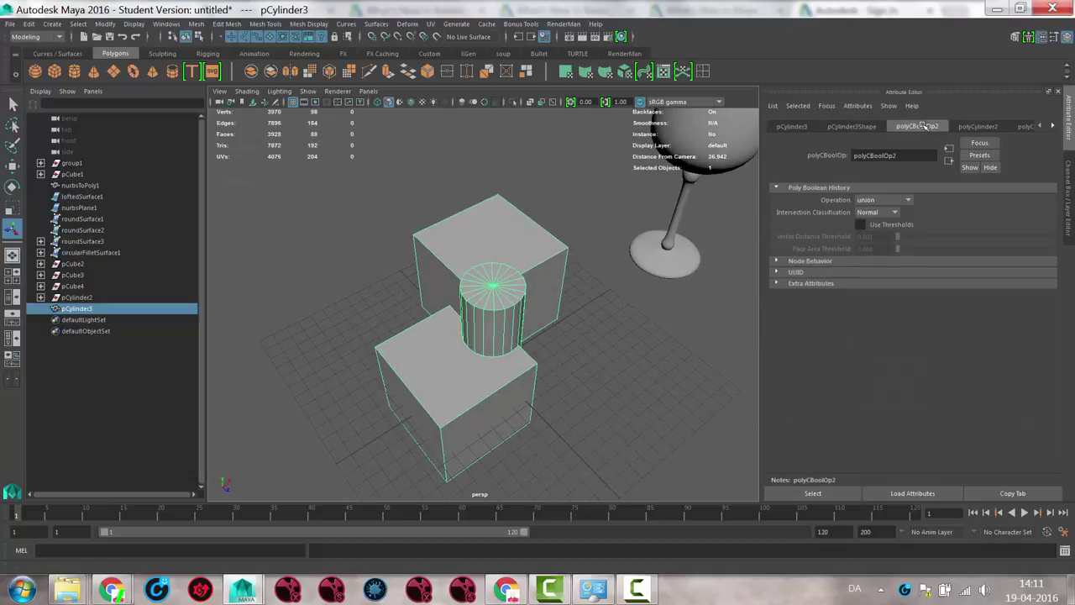
pyautogui.click(879, 201)
pyautogui.click(878, 218)
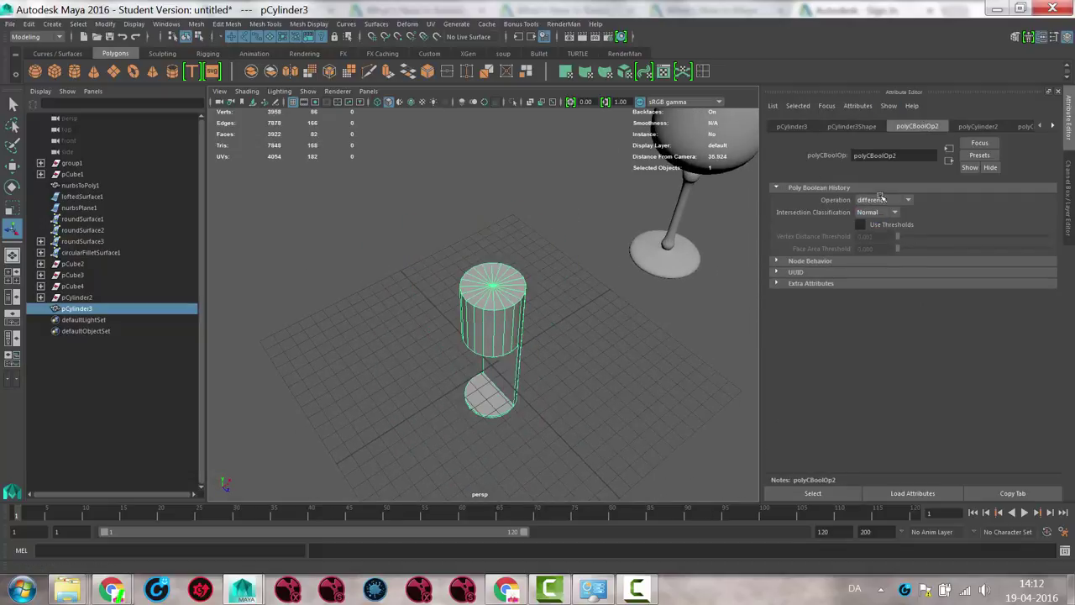
pyautogui.click(880, 200)
pyautogui.click(879, 231)
pyautogui.keyDown('alt'); pyautogui.moveTo(629, 305); pyautogui.dragTo(693, 292); pyautogui.keyUp('alt')
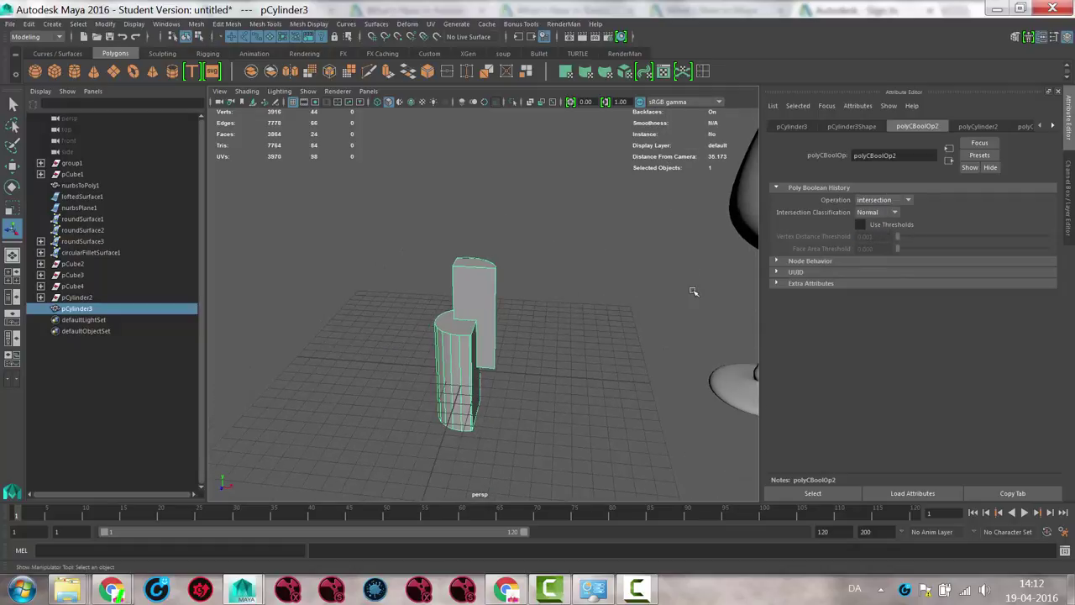
# Set the Boolean node's operation back to union, keeping the intersection classification at Normal
pyautogui.click(872, 212)
pyautogui.click(866, 235)
pyautogui.click(880, 199)
pyautogui.click(874, 211)
pyautogui.keyDown('alt'); pyautogui.moveTo(535, 357); pyautogui.dragTo(563, 374); pyautogui.keyUp('alt')
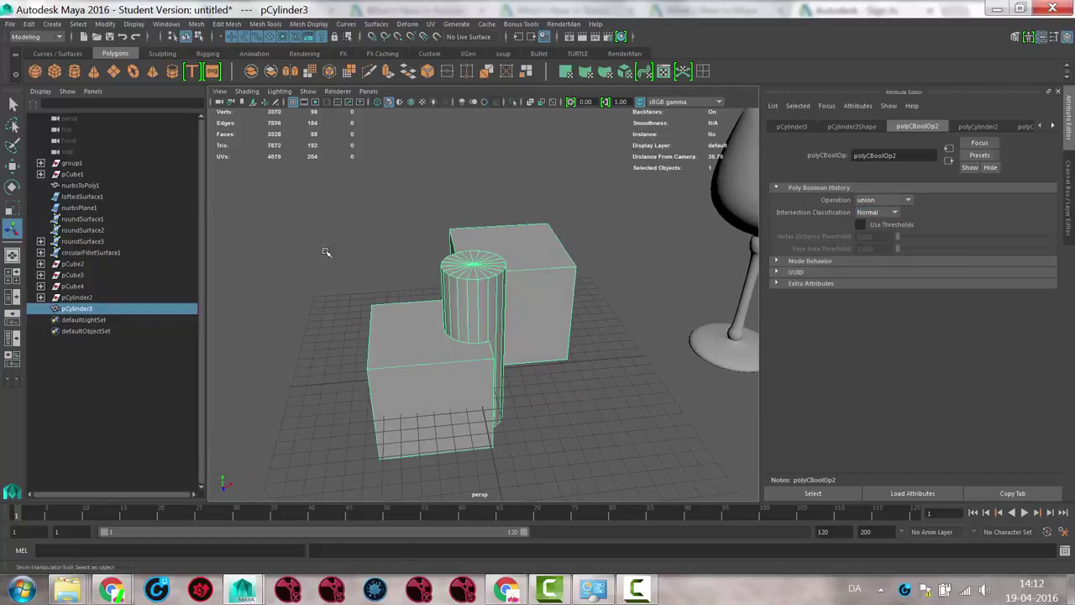
# Create a polygon sphere, raise it to about 10.9 in Y above the cylinder, and scale it up to about 5.6
pyautogui.click(35, 71)
pyautogui.press('w')
pyautogui.moveTo(474, 327); pyautogui.dragTo(474, 175)
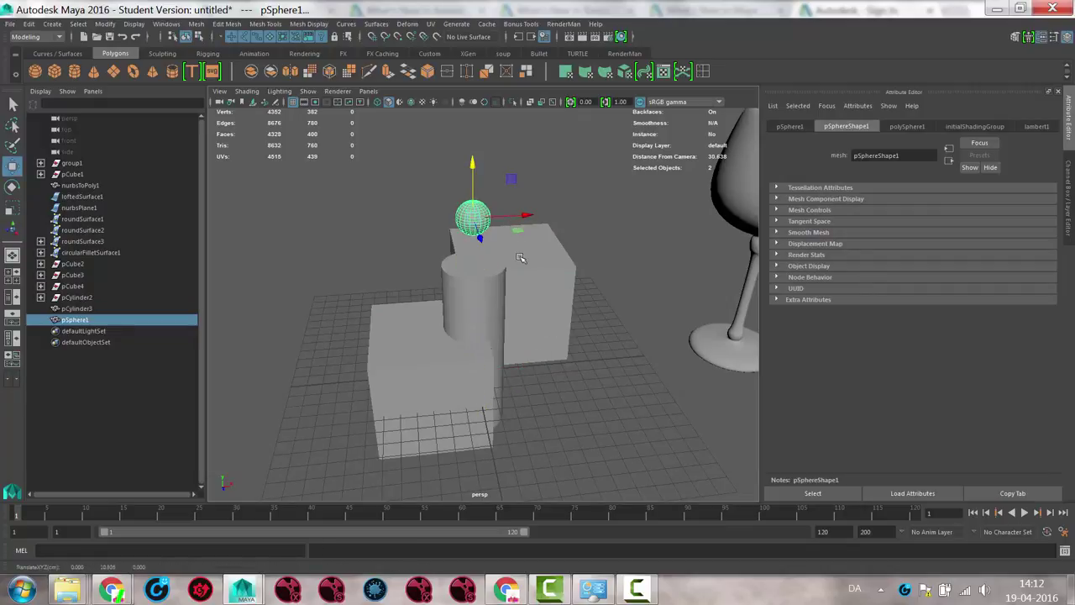
pyautogui.press('r')
pyautogui.moveTo(477, 218); pyautogui.dragTo(538, 403)
pyautogui.keyDown('alt'); pyautogui.moveTo(605, 287); pyautogui.dragTo(564, 281); pyautogui.keyUp('alt')
# Subtract the sphere from the combined mesh with a Boolean difference
pyautogui.click(539, 325)
pyautogui.keyDown('shift'); pyautogui.click(511, 190); pyautogui.keyUp('shift')
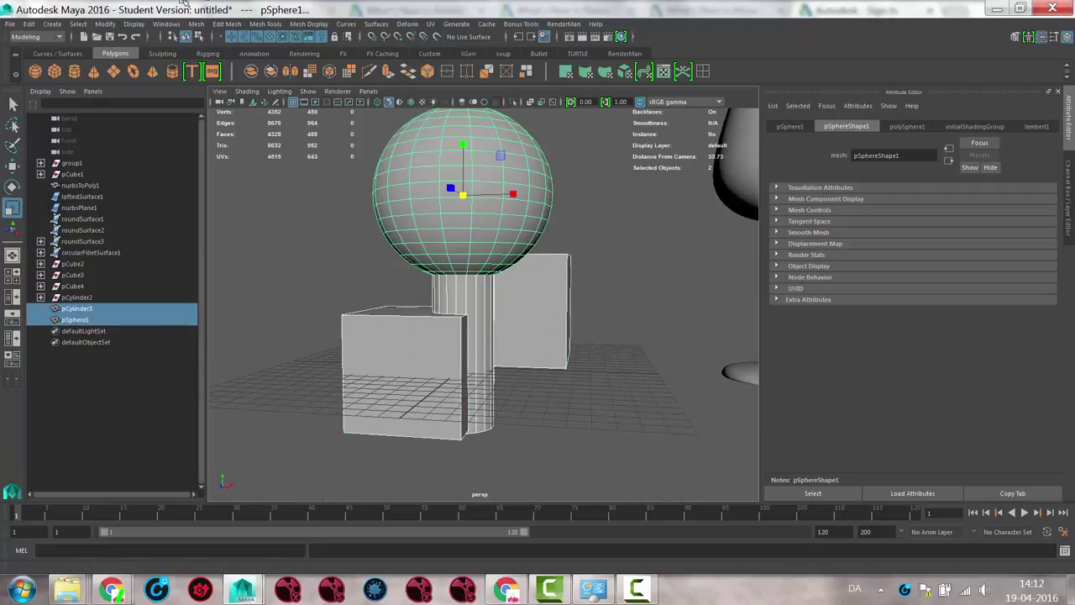
pyautogui.click(196, 24)
pyautogui.moveTo(221, 52)
pyautogui.click(339, 74)
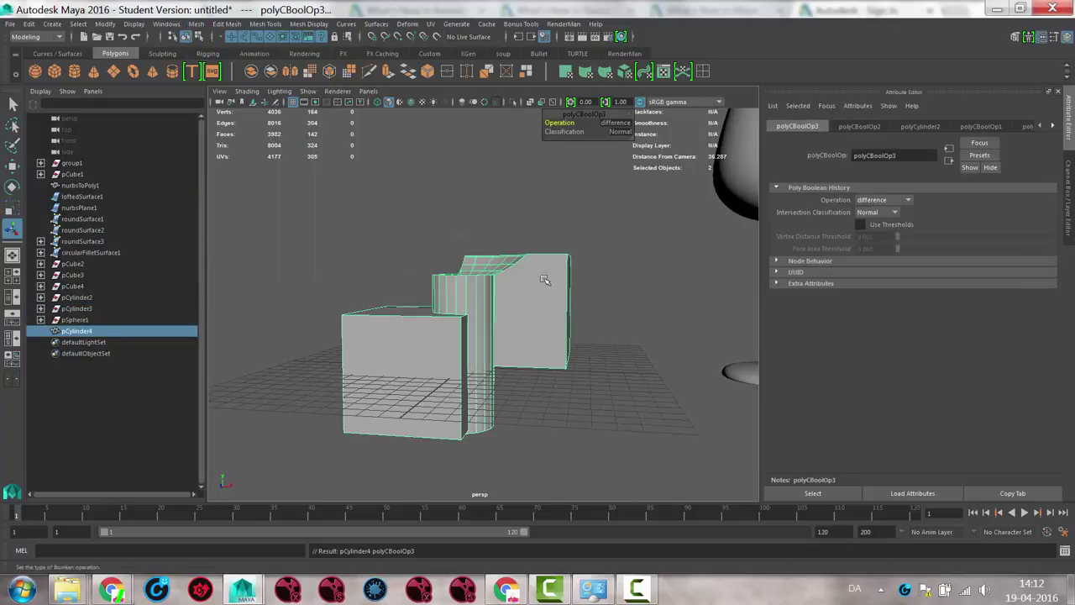
# Select the subtracted sphere's remaining transform and move it down into the combined mesh to shift the cut
pyautogui.keyDown('alt'); pyautogui.moveTo(527, 283); pyautogui.dragTo(485, 263); pyautogui.keyUp('alt')
pyautogui.keyDown('alt'); pyautogui.moveTo(481, 324); pyautogui.dragTo(244, 309); pyautogui.keyUp('alt')
pyautogui.click(76, 321)
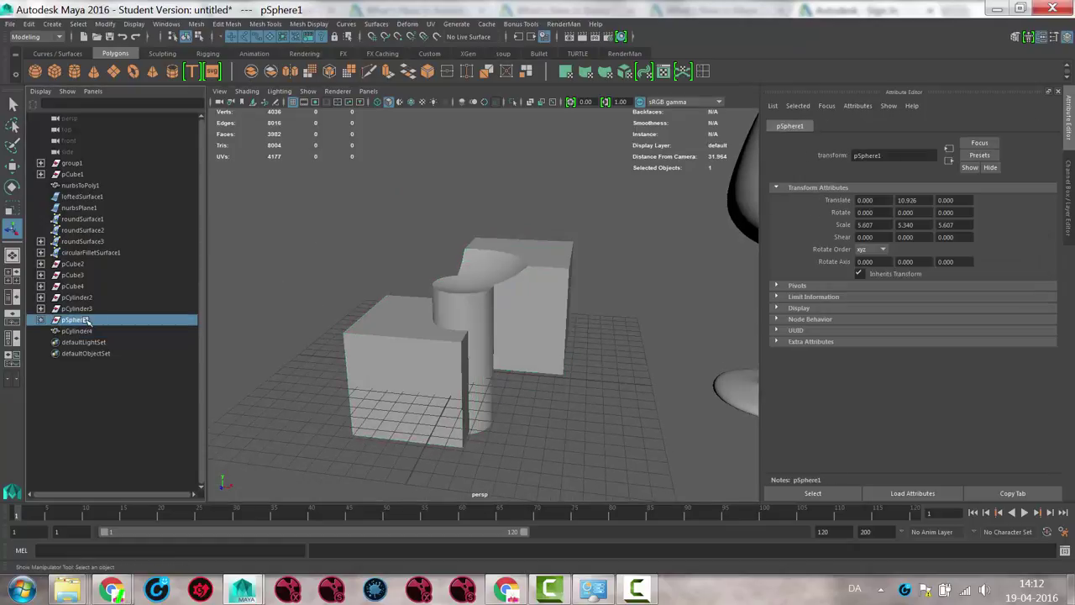
pyautogui.press('w')
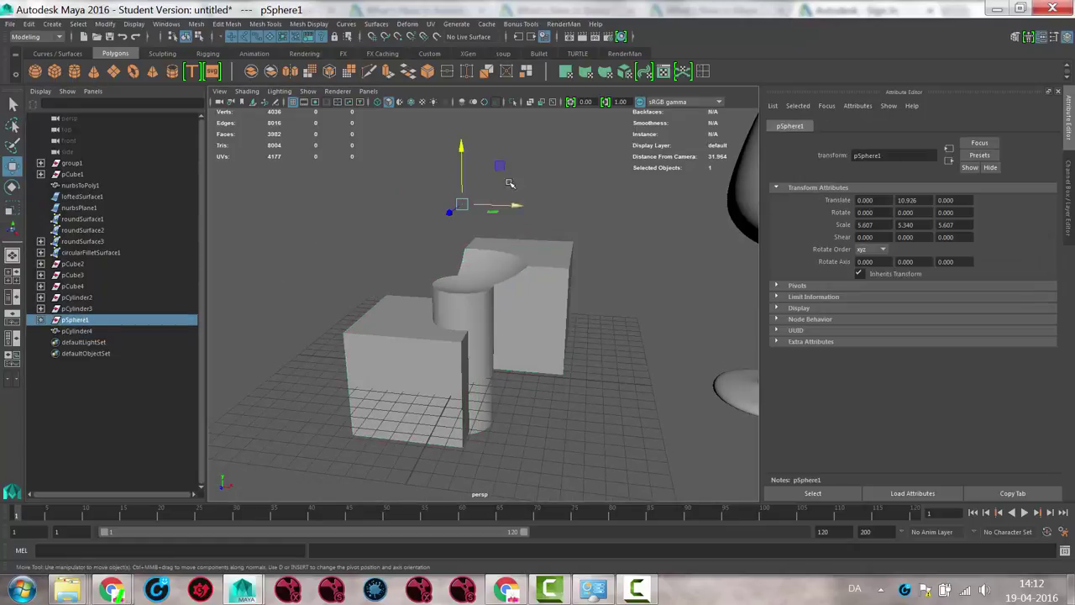
pyautogui.moveTo(463, 146); pyautogui.dragTo(436, 240)
pyautogui.moveTo(464, 292); pyautogui.dragTo(495, 400)
pyautogui.moveTo(534, 345); pyautogui.dragTo(444, 328)
# Shrink the subtracted sphere to about 2.17 × 2.07 × 2.17 and place it inside the cylinder at about -0.55, 5.01, -0.50
pyautogui.keyDown('alt'); pyautogui.moveTo(445, 327); pyautogui.dragTo(487, 286); pyautogui.keyUp('alt')
pyautogui.keyDown('alt'); pyautogui.moveTo(487, 353); pyautogui.dragTo(565, 304); pyautogui.keyUp('alt')
pyautogui.moveTo(500, 280); pyautogui.dragTo(387, 361)
pyautogui.press('r')
pyautogui.keyDown('alt'); pyautogui.moveTo(387, 361); pyautogui.dragTo(559, 378, button='right'); pyautogui.keyUp('alt')
pyautogui.press('w')
pyautogui.moveTo(480, 324); pyautogui.dragTo(549, 280)
pyautogui.keyDown('alt'); pyautogui.moveTo(572, 369); pyautogui.dragTo(602, 375); pyautogui.keyUp('alt')
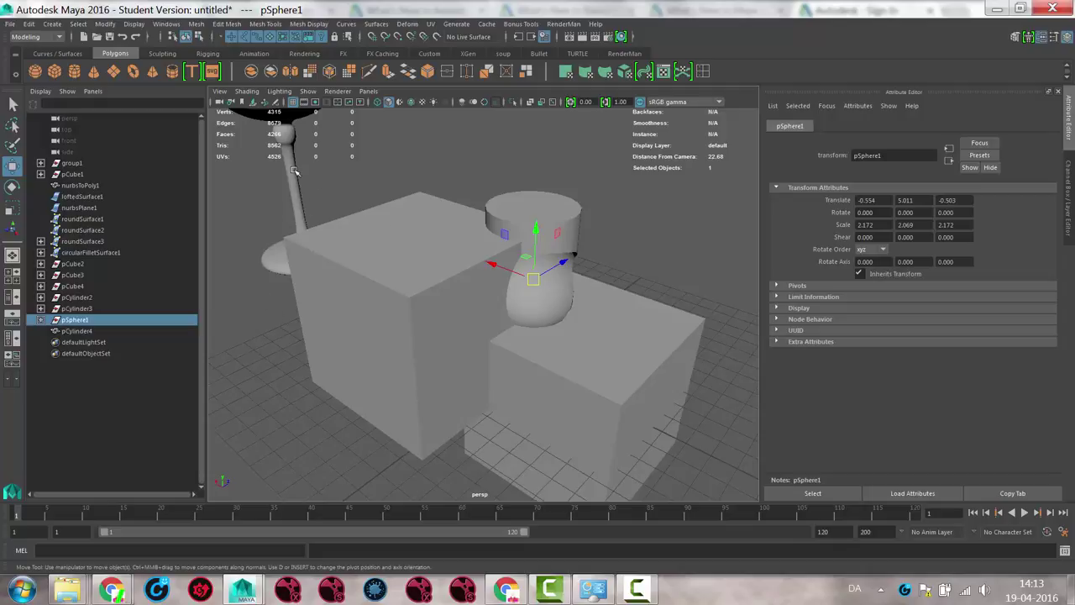
# Select the converted polygon wine glass and review the available Boolean operations
pyautogui.click(216, 248)
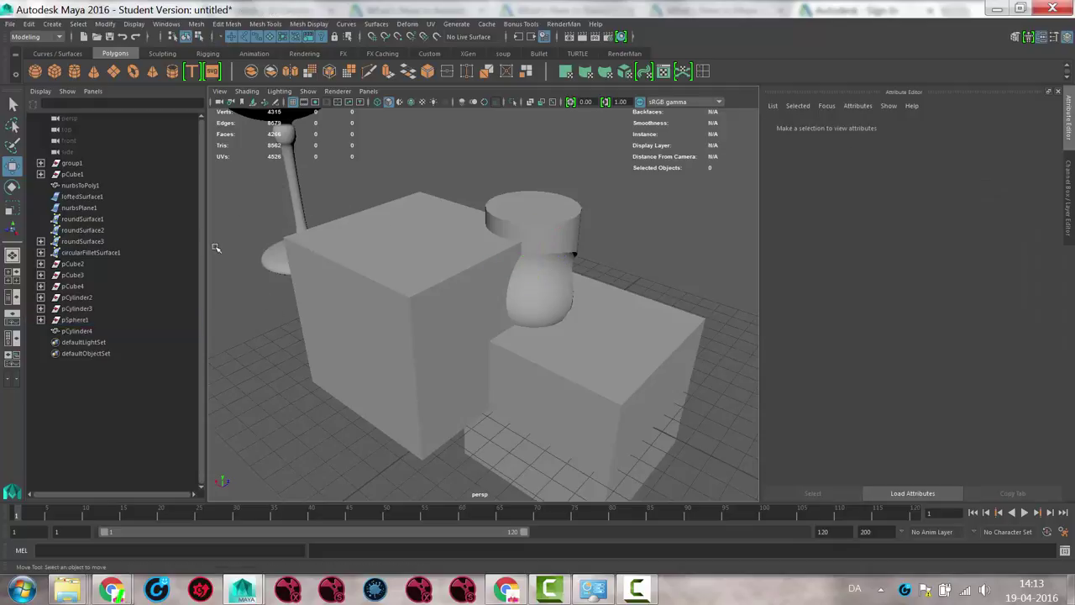
pyautogui.click(294, 199)
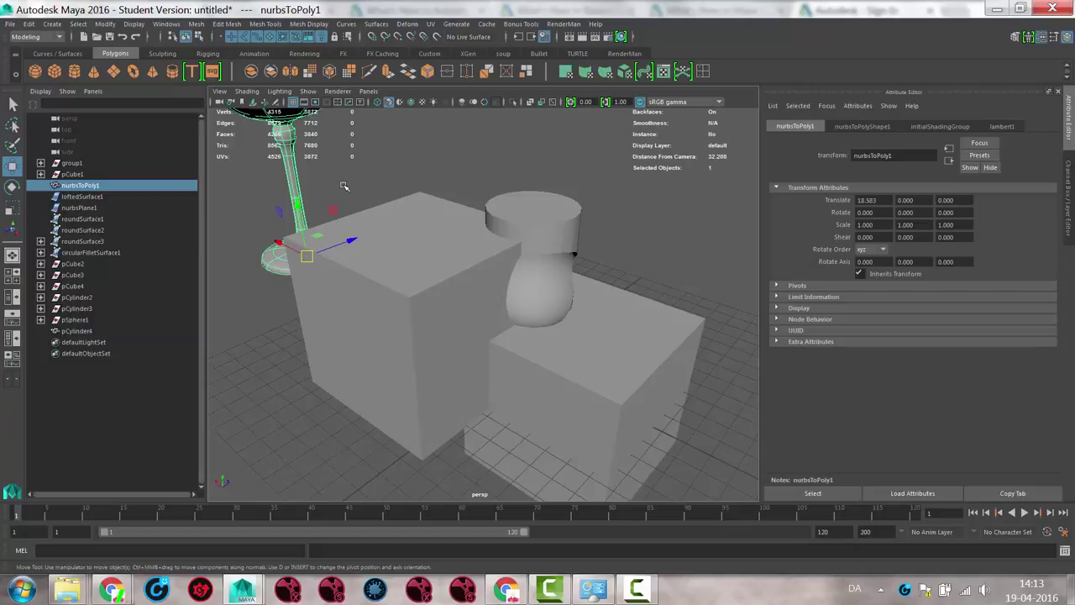
pyautogui.click(196, 24)
pyautogui.moveTo(249, 55)
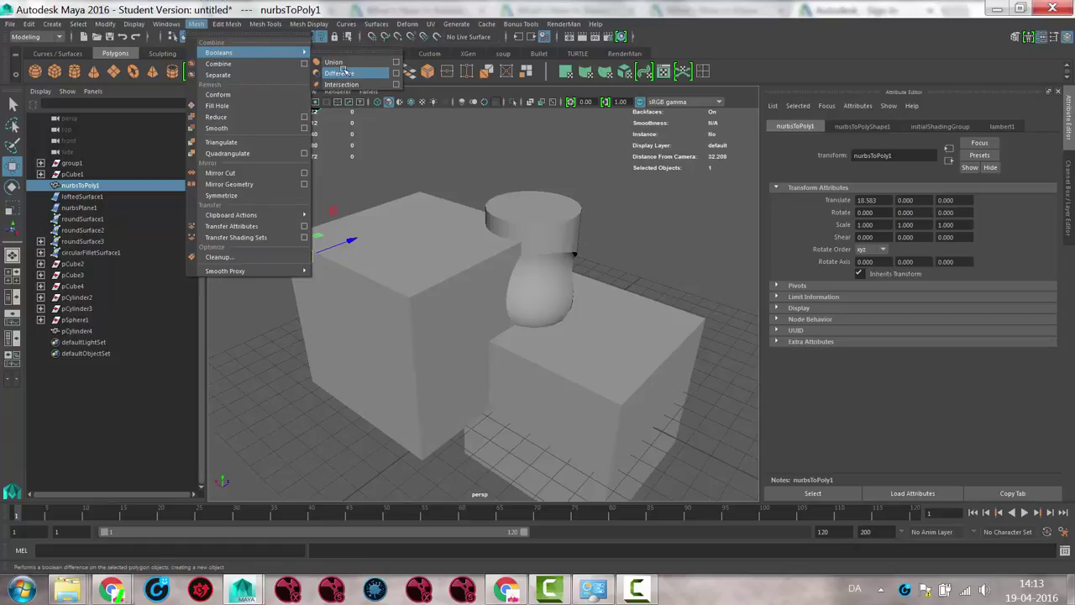
# Smooth the combined mesh and examine the surface around the spherical cut
pyautogui.keyDown('alt'); pyautogui.moveTo(443, 236); pyautogui.dragTo(365, 327); pyautogui.keyUp('alt')
pyautogui.keyDown('alt'); pyautogui.moveTo(417, 270); pyautogui.dragTo(388, 268); pyautogui.keyUp('alt')
pyautogui.click(445, 249)
pyautogui.keyDown('alt'); pyautogui.moveTo(353, 168); pyautogui.dragTo(361, 226); pyautogui.keyUp('alt')
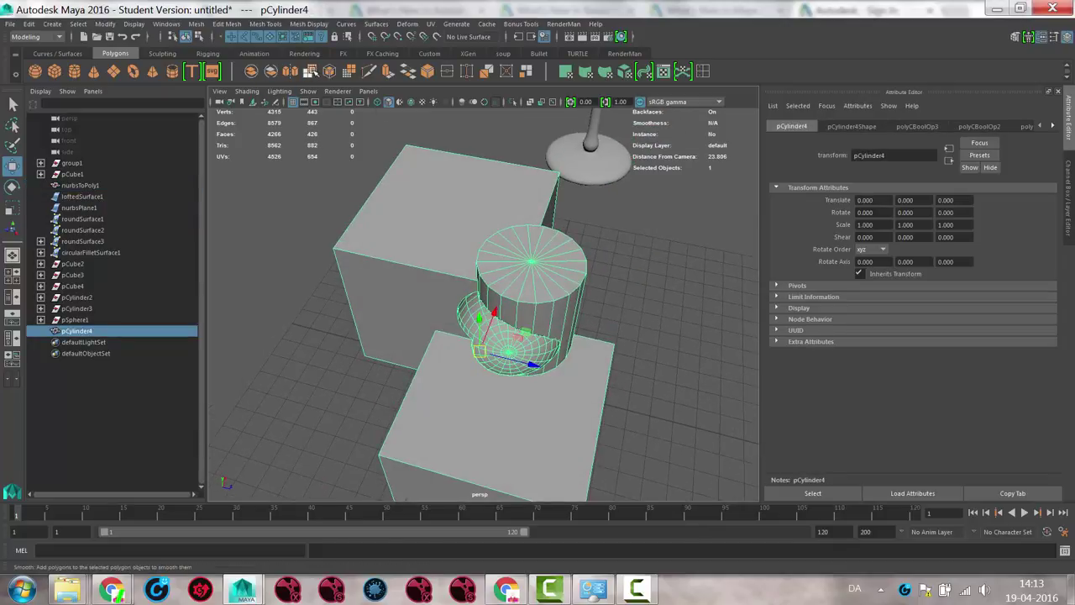
pyautogui.click(310, 71)
pyautogui.click(614, 328)
pyautogui.keyDown('alt'); pyautogui.moveTo(614, 329); pyautogui.dragTo(627, 415); pyautogui.keyUp('alt')
pyautogui.click(628, 416)
pyautogui.keyDown('alt'); pyautogui.moveTo(641, 295); pyautogui.dragTo(454, 271); pyautogui.keyUp('alt')
pyautogui.scroll(5, 424, 312)
pyautogui.keyDown('alt'); pyautogui.moveTo(424, 313); pyautogui.dragTo(484, 381); pyautogui.keyUp('alt')
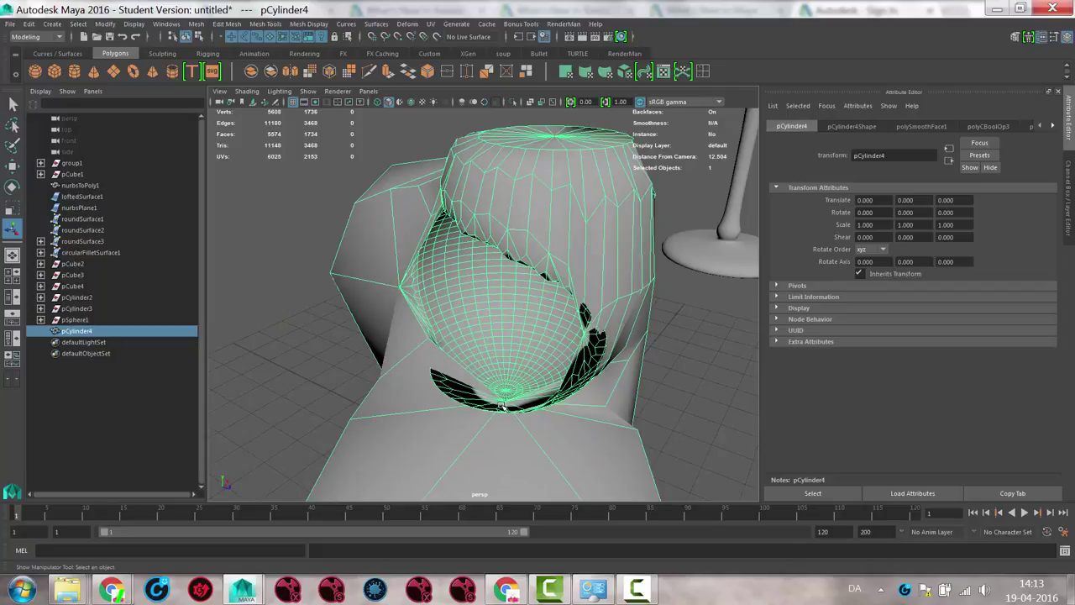
# Undo the smoothing of the combined mesh
pyautogui.hotkey('ctrl', 'z')
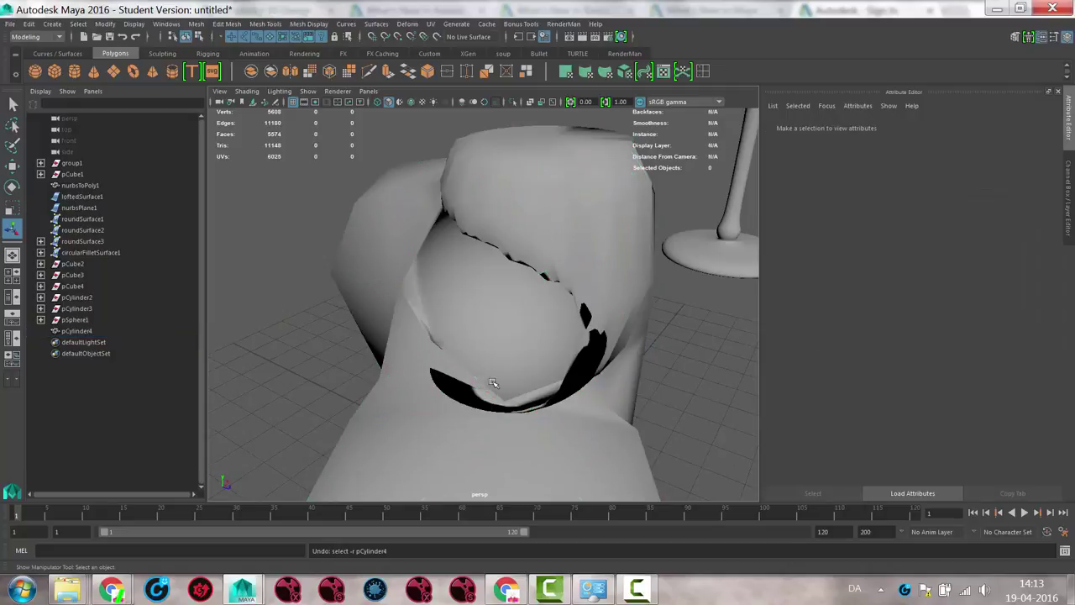
pyautogui.hotkey('ctrl', 'z')
pyautogui.keyDown('alt'); pyautogui.moveTo(608, 377); pyautogui.dragTo(425, 406, button='right'); pyautogui.keyUp('alt')
pyautogui.keyDown('alt'); pyautogui.moveTo(425, 406); pyautogui.dragTo(471, 415); pyautogui.keyUp('alt')
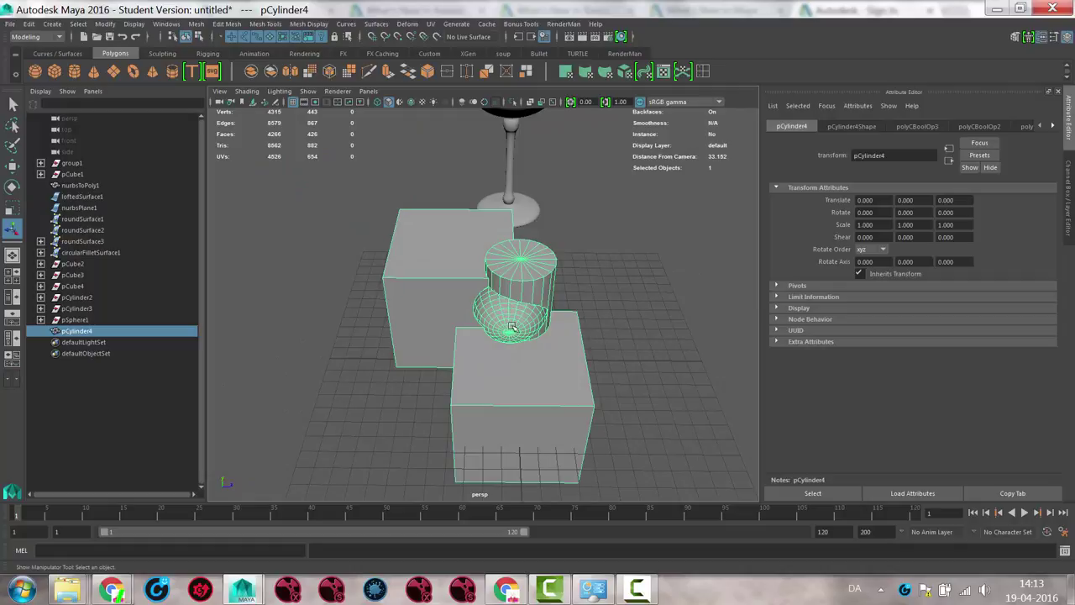
# Smooth the combined mesh once more and undo it
pyautogui.click(310, 73)
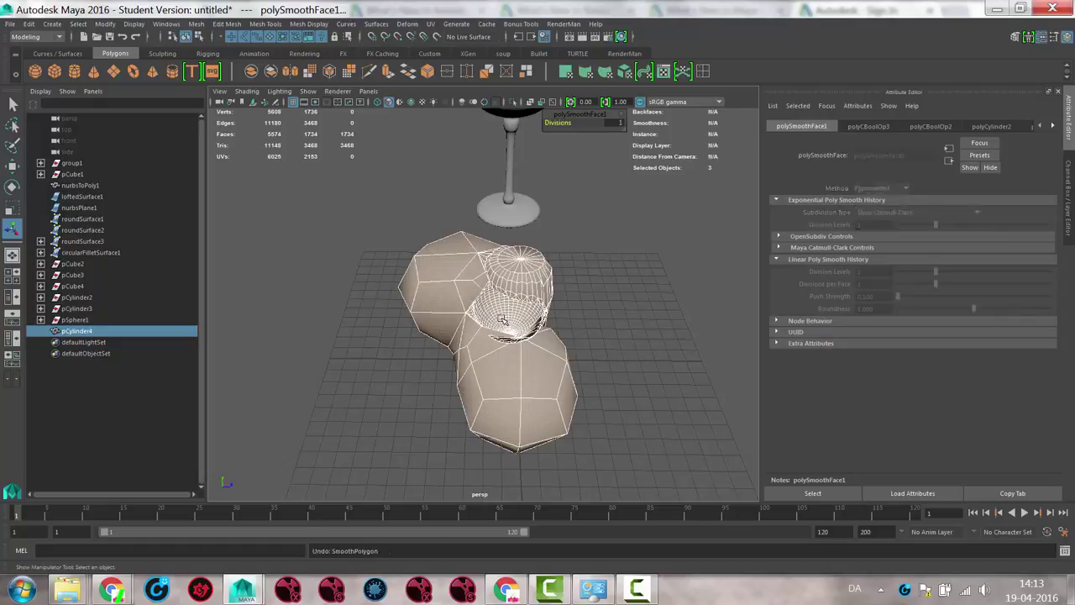
pyautogui.hotkey('ctrl', 'z')
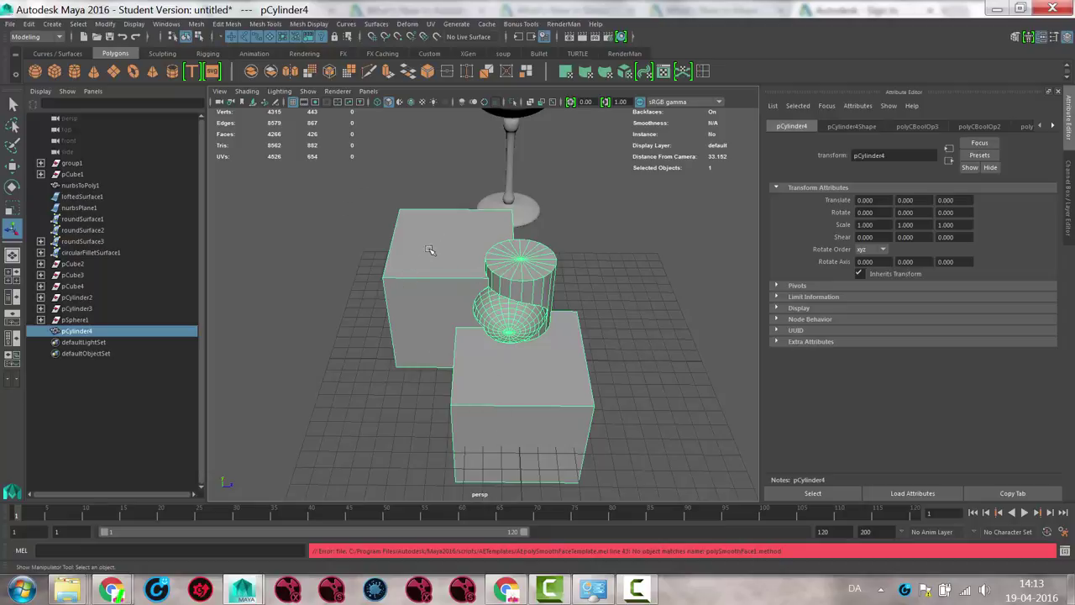
pyautogui.keyDown('alt'); pyautogui.moveTo(541, 403); pyautogui.dragTo(428, 454); pyautogui.keyUp('alt')
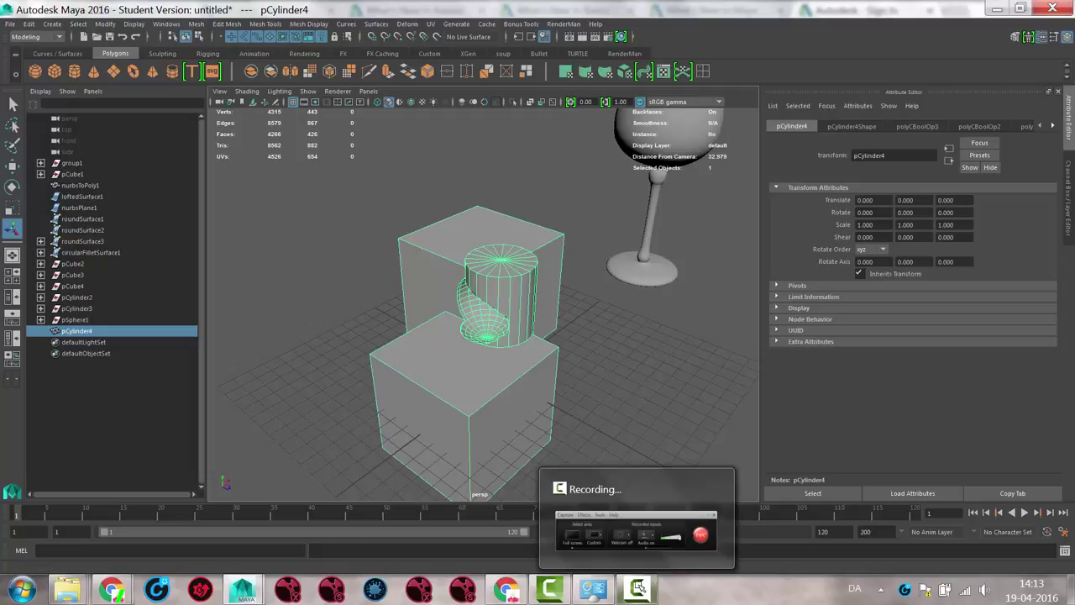